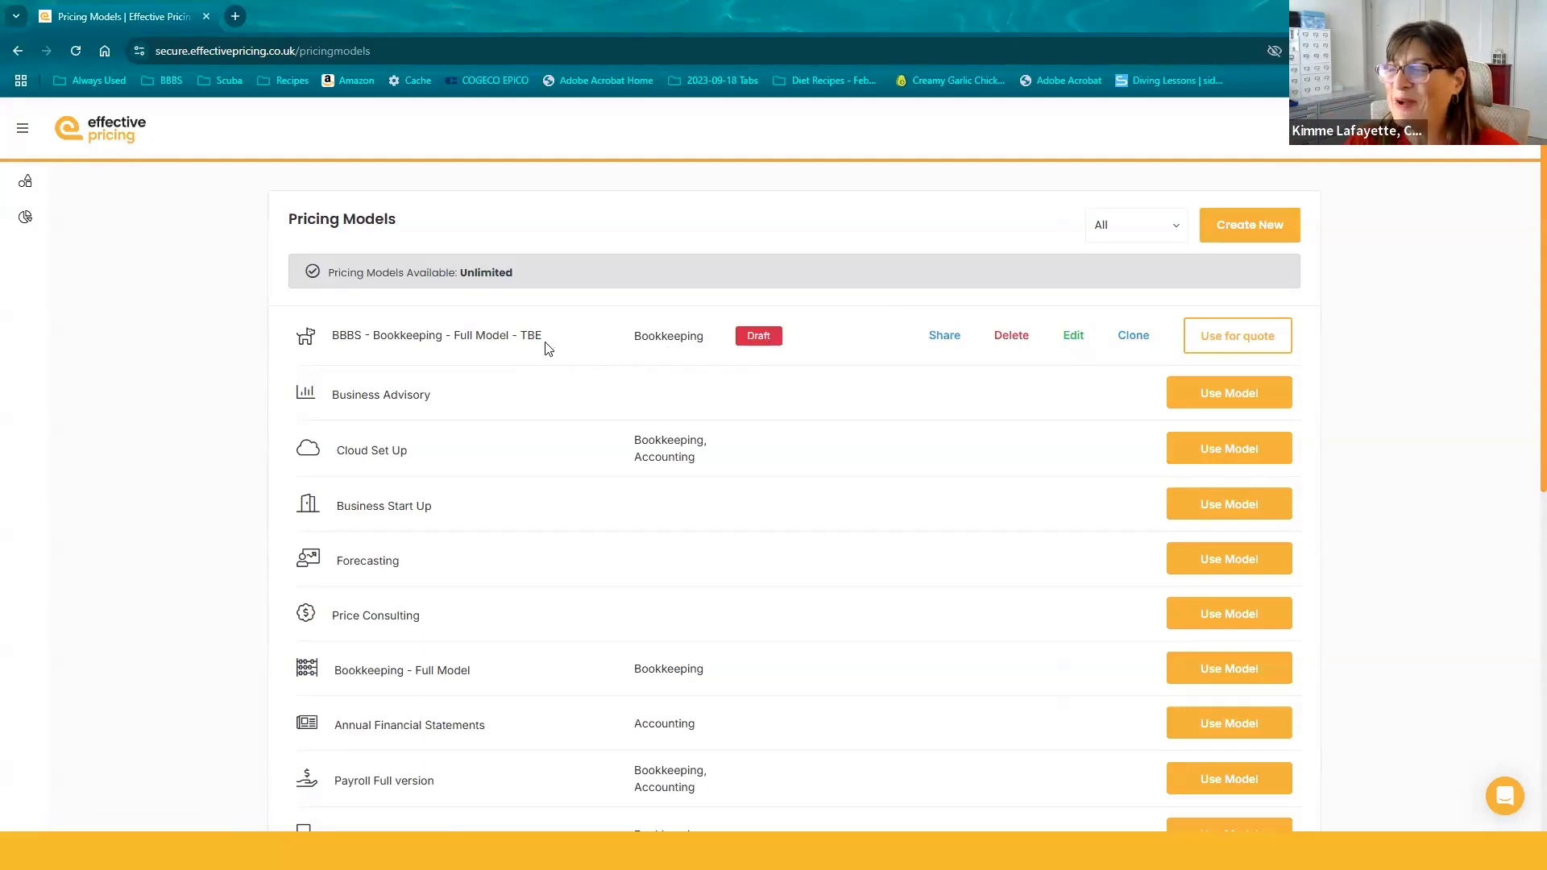
- Open the BBBS - Bookkeeping - Full Model - TBE pricing model for editing and go to its pricing parameters
{"action": "left_click", "coordinate": [1087, 337]}
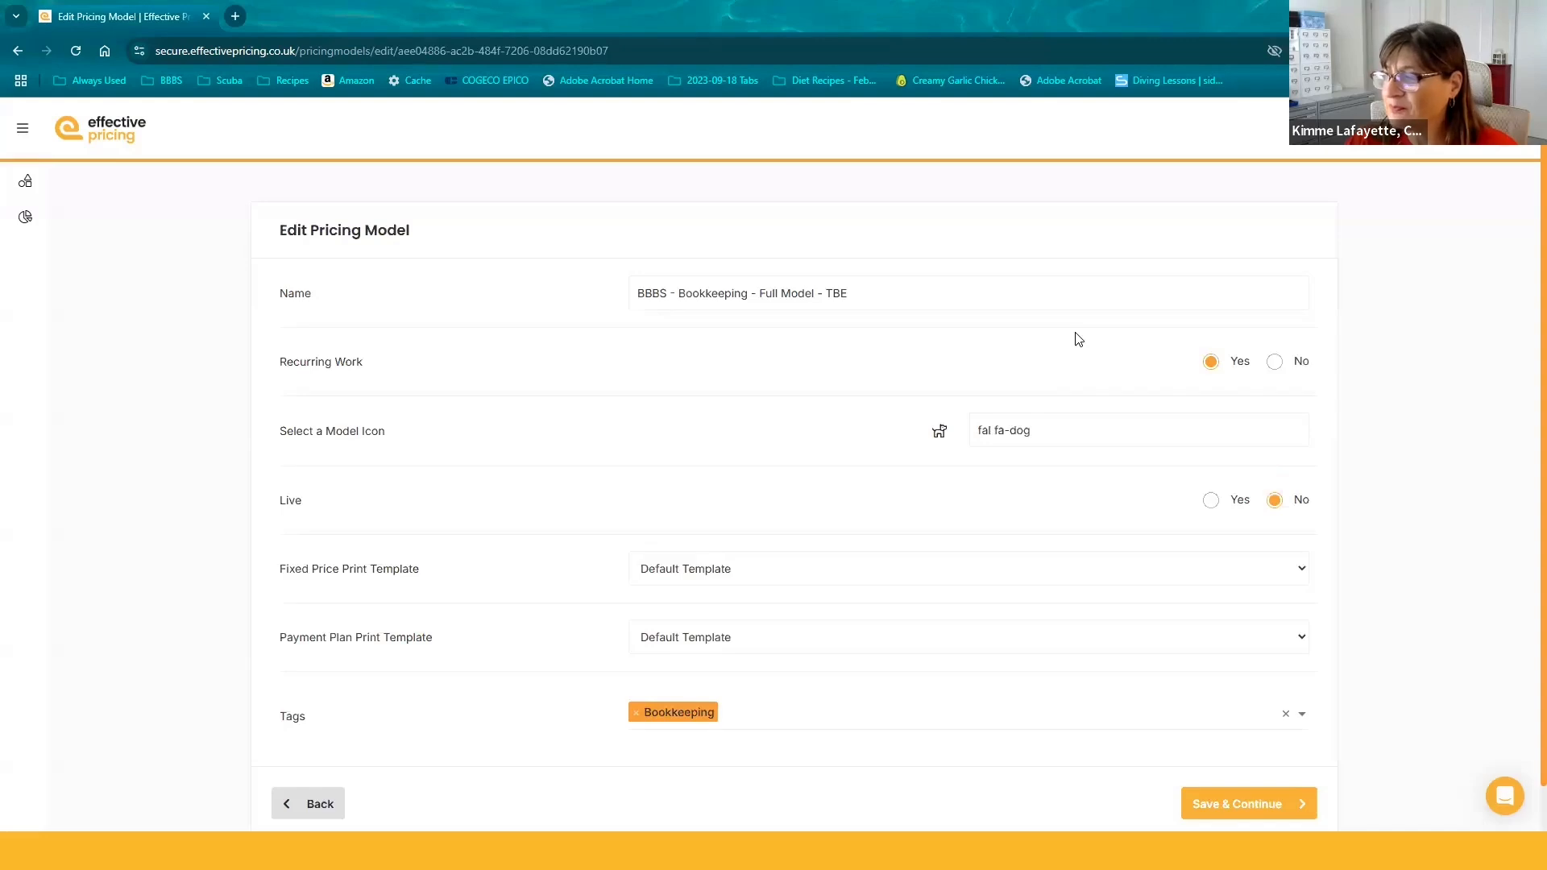
{"action": "left_click", "coordinate": [1246, 803]}
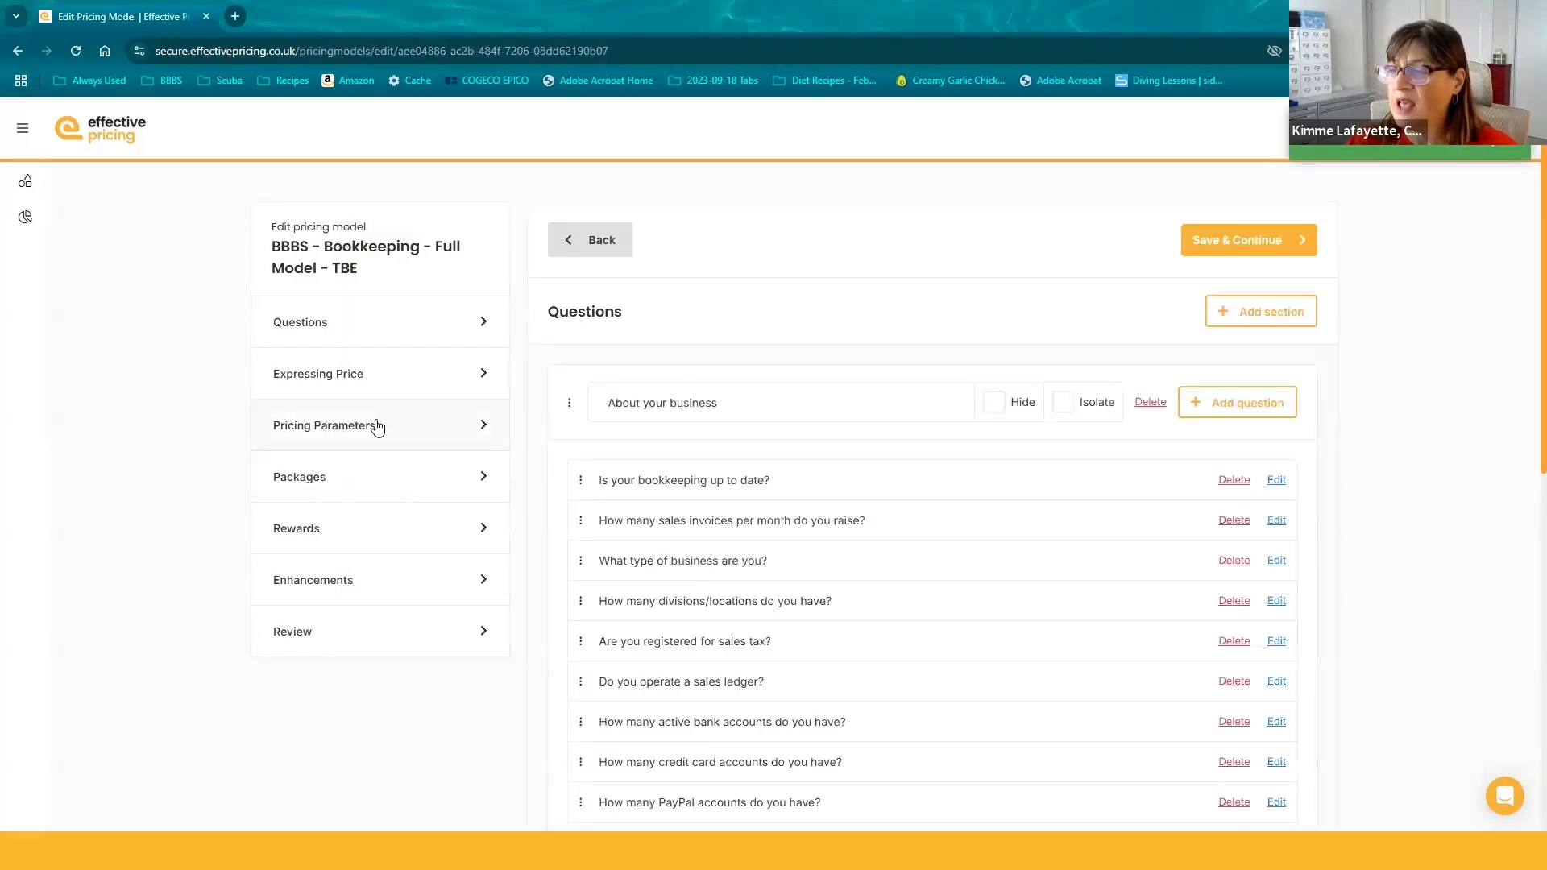
{"action": "left_click", "coordinate": [377, 427]}
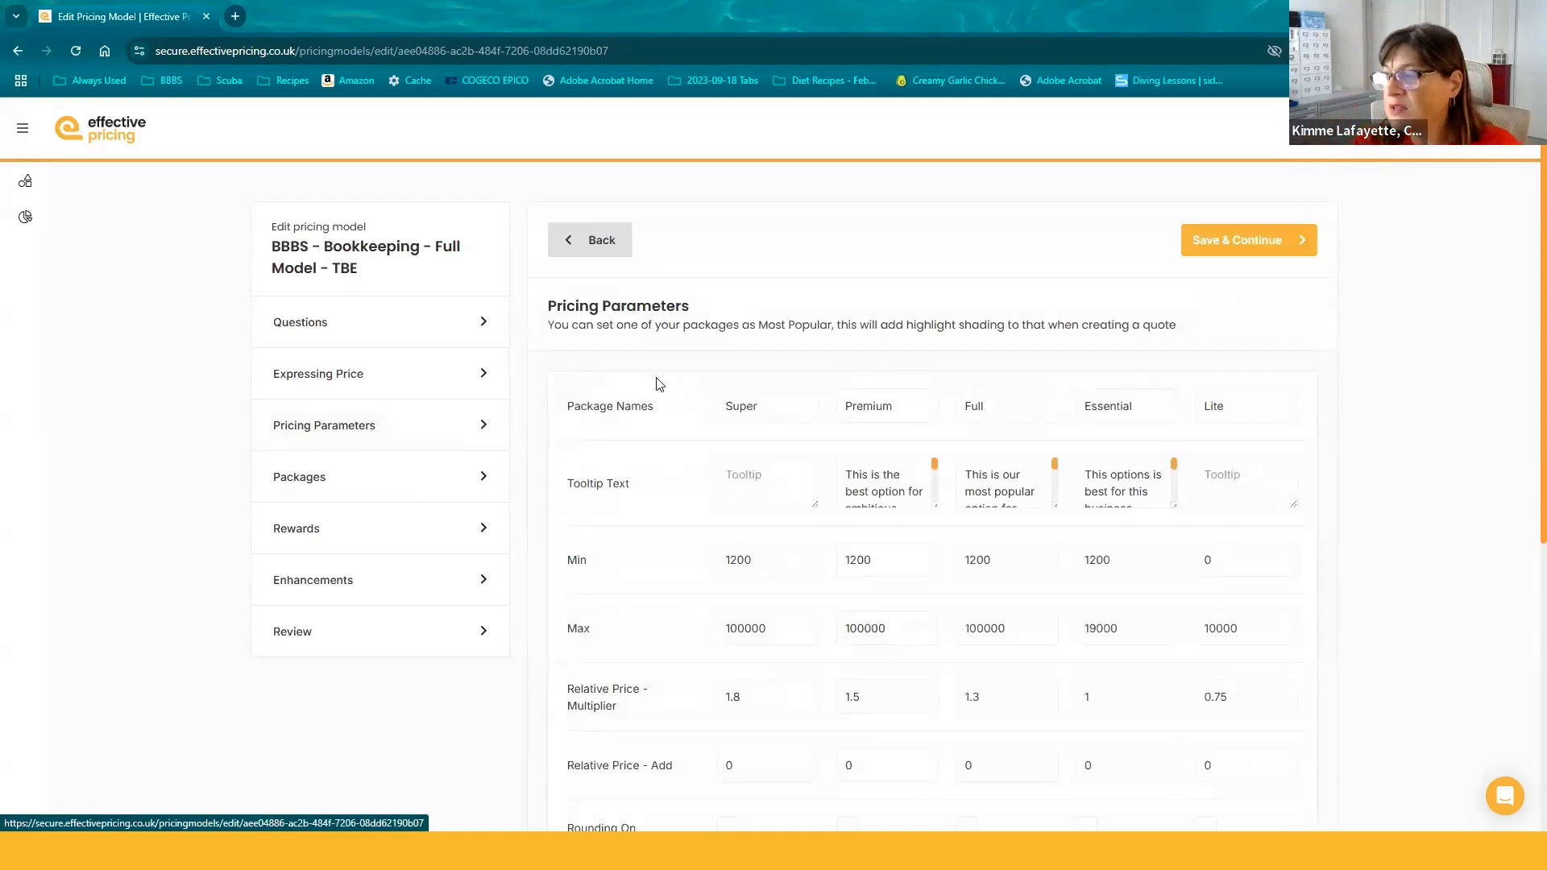
{"action": "scroll", "coordinate": [658, 384], "scroll_direction": "down", "scroll_amount": 5}
{"action": "scroll", "coordinate": [658, 385], "scroll_direction": "up", "scroll_amount": 2}
{"action": "scroll", "coordinate": [659, 385], "scroll_direction": "up", "scroll_amount": 3}
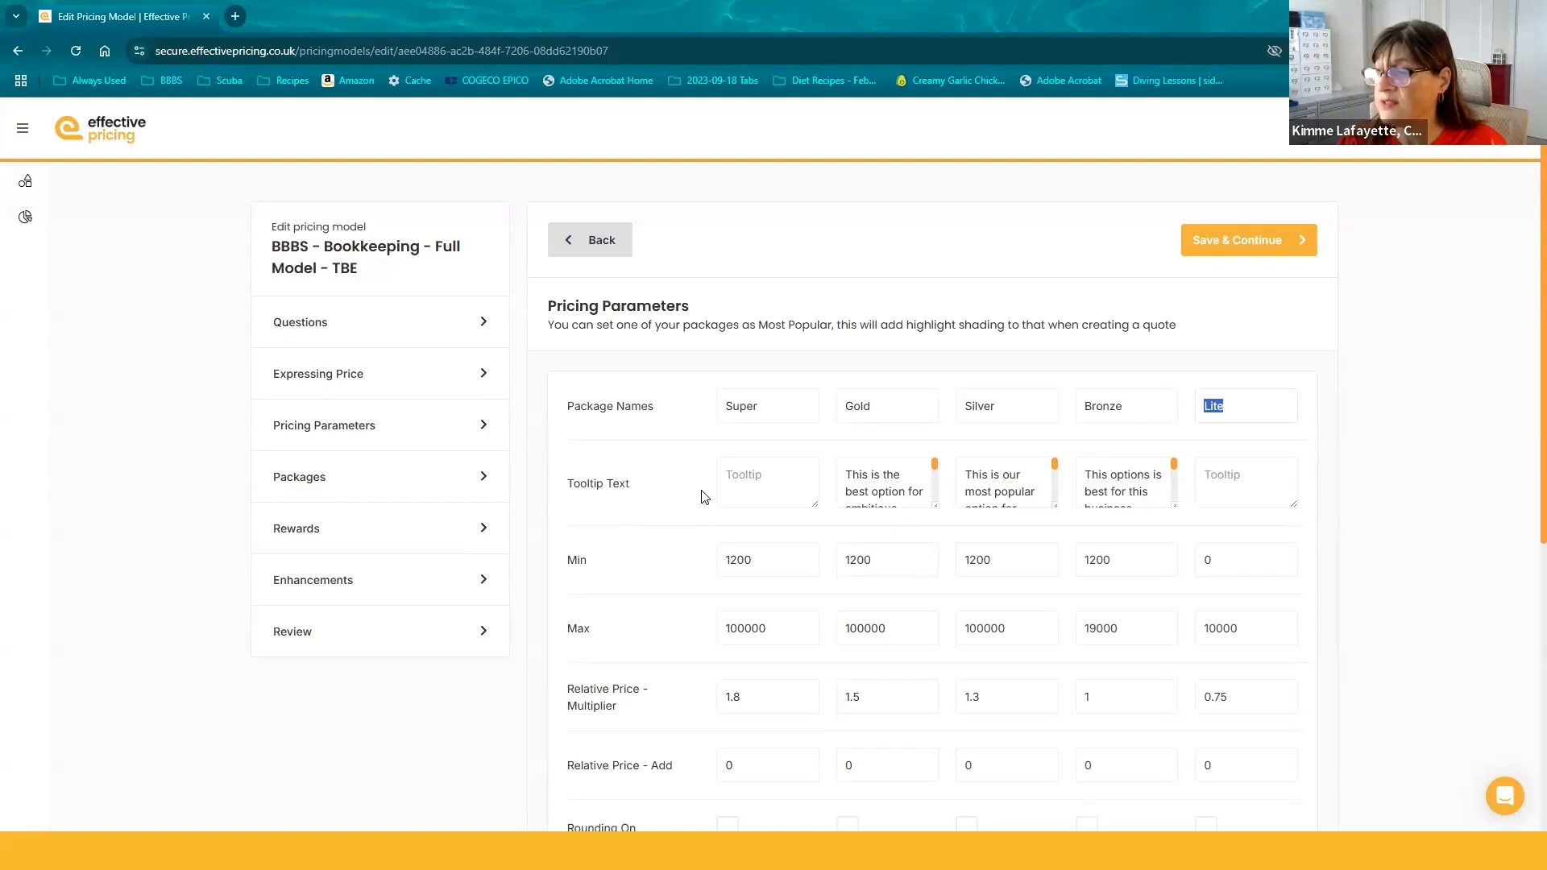
- Enlarge the Gold, Silver and Bronze tooltip text boxes to read their descriptions
{"action": "scroll", "coordinate": [702, 496], "scroll_direction": "down", "scroll_amount": 3}
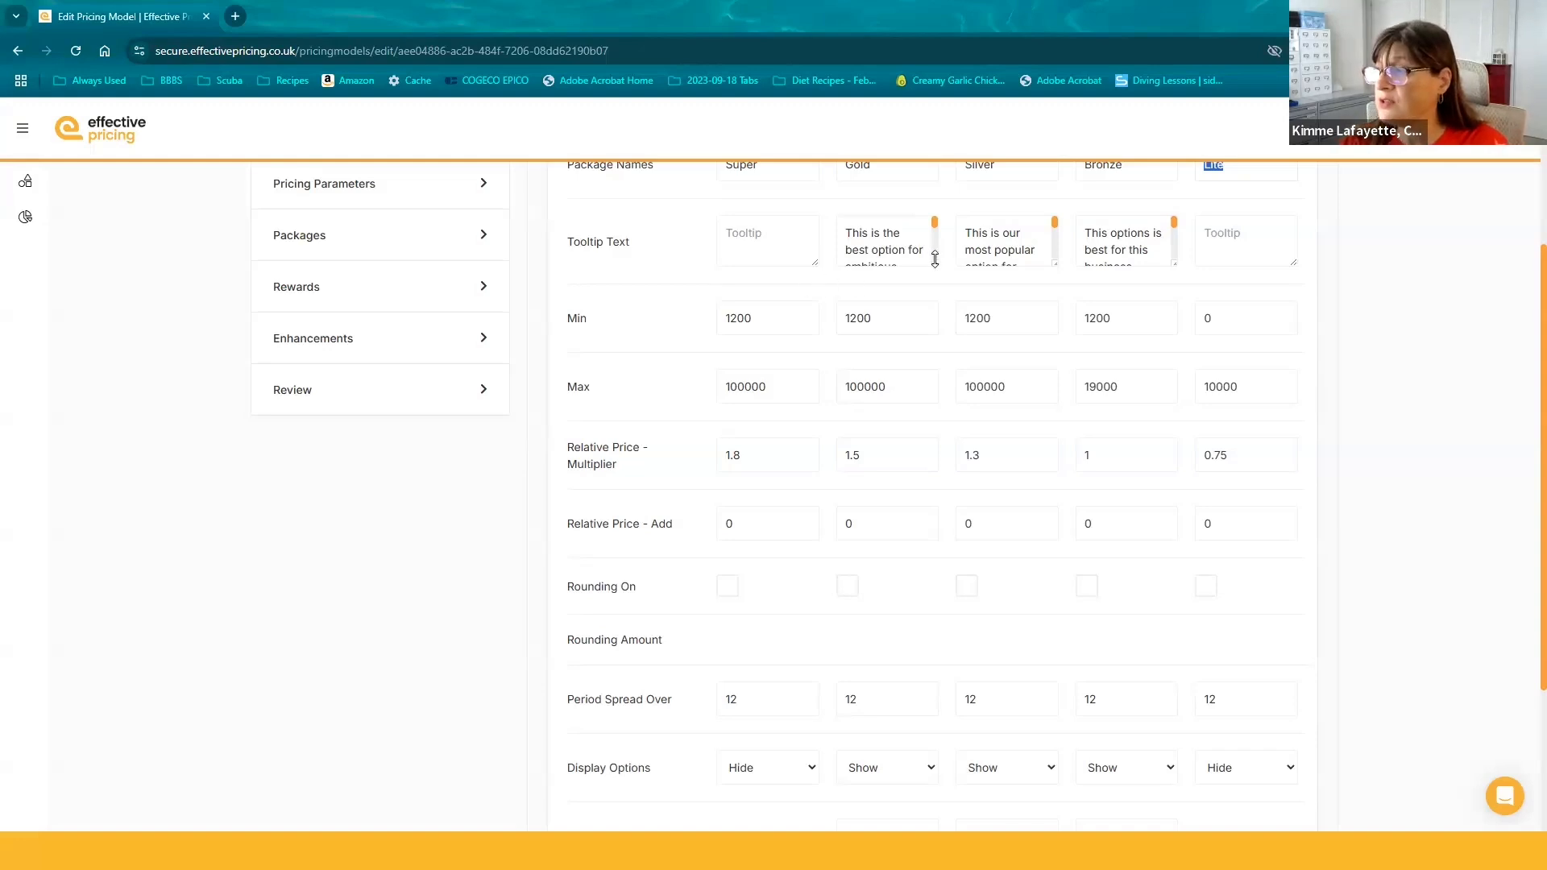
{"action": "left_click_drag", "start_coordinate": [935, 264], "coordinate": [944, 498]}
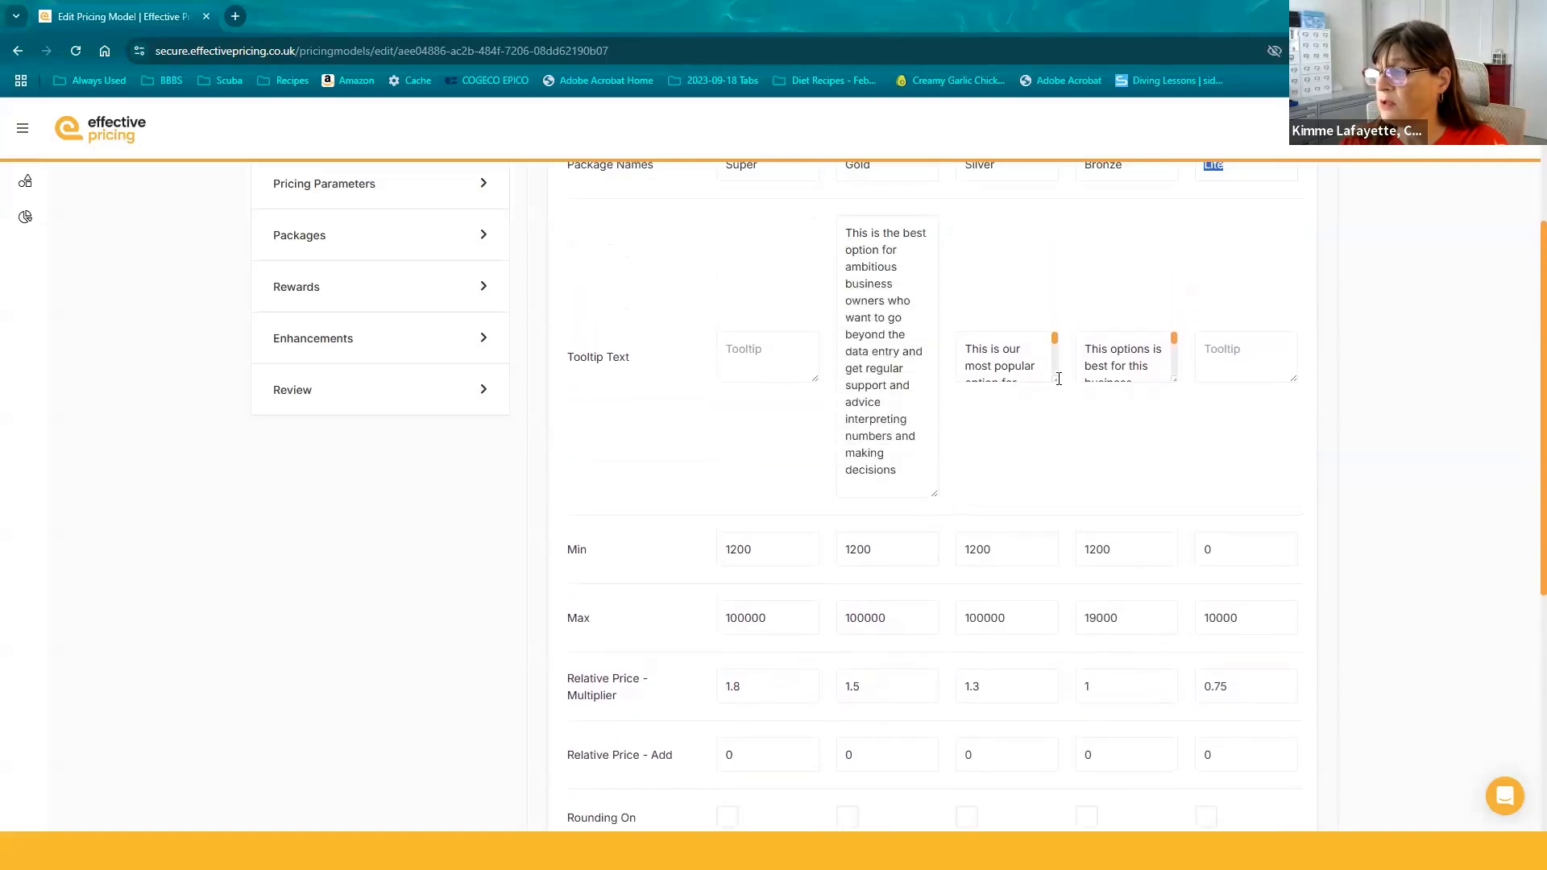
{"action": "left_click_drag", "start_coordinate": [1055, 379], "coordinate": [1064, 497]}
{"action": "left_click_drag", "start_coordinate": [1175, 380], "coordinate": [1192, 495]}
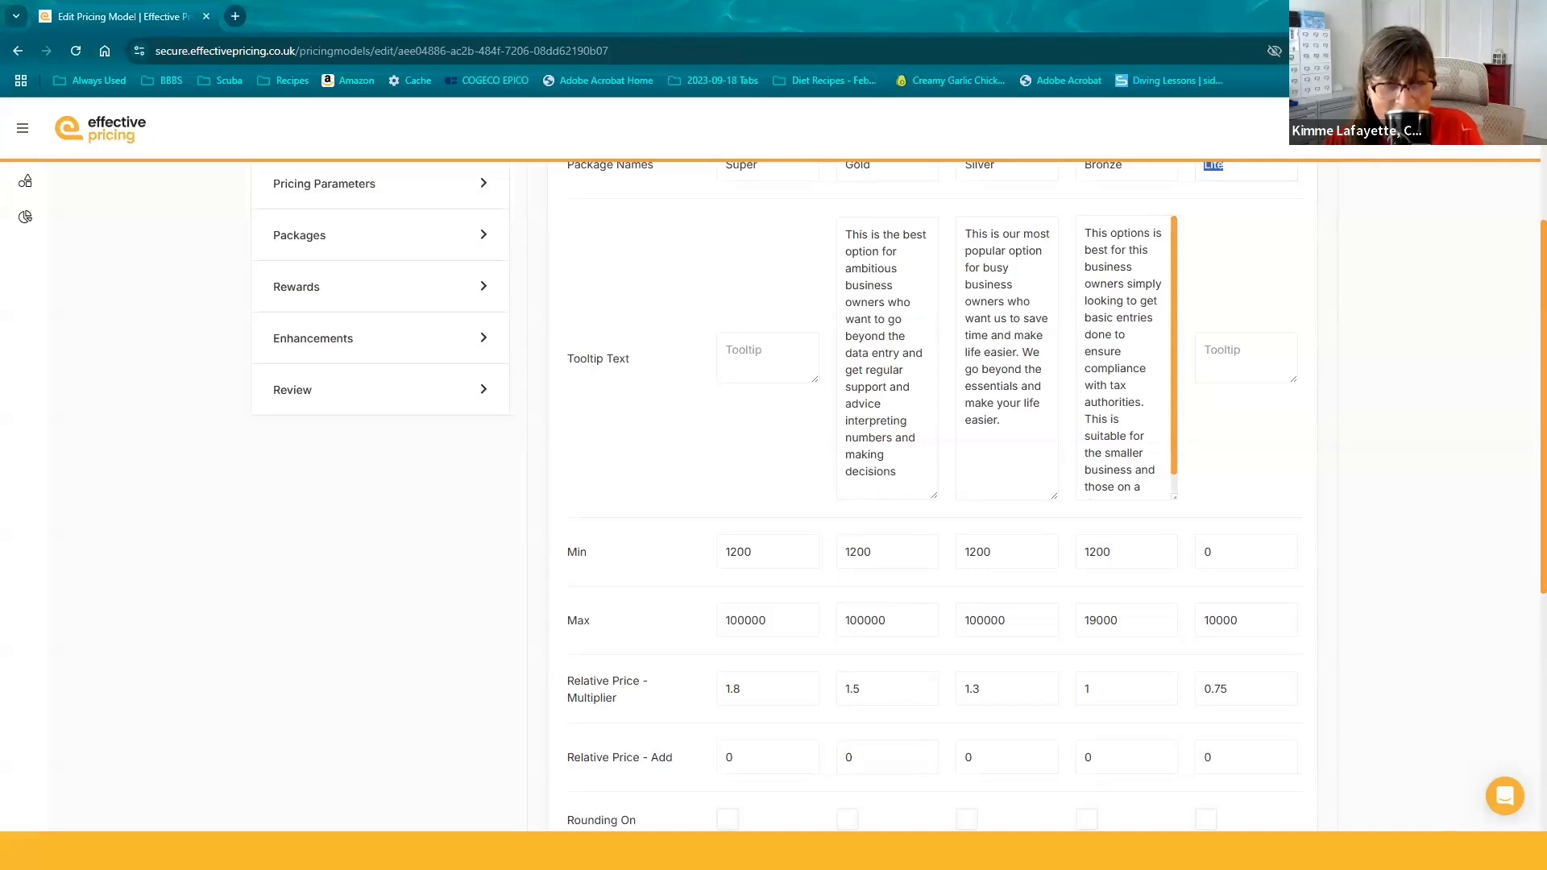
- Set the Bronze package's minimum price to 6000 and its maximum to 8000
{"action": "scroll", "coordinate": [617, 461], "scroll_direction": "down", "scroll_amount": 4}
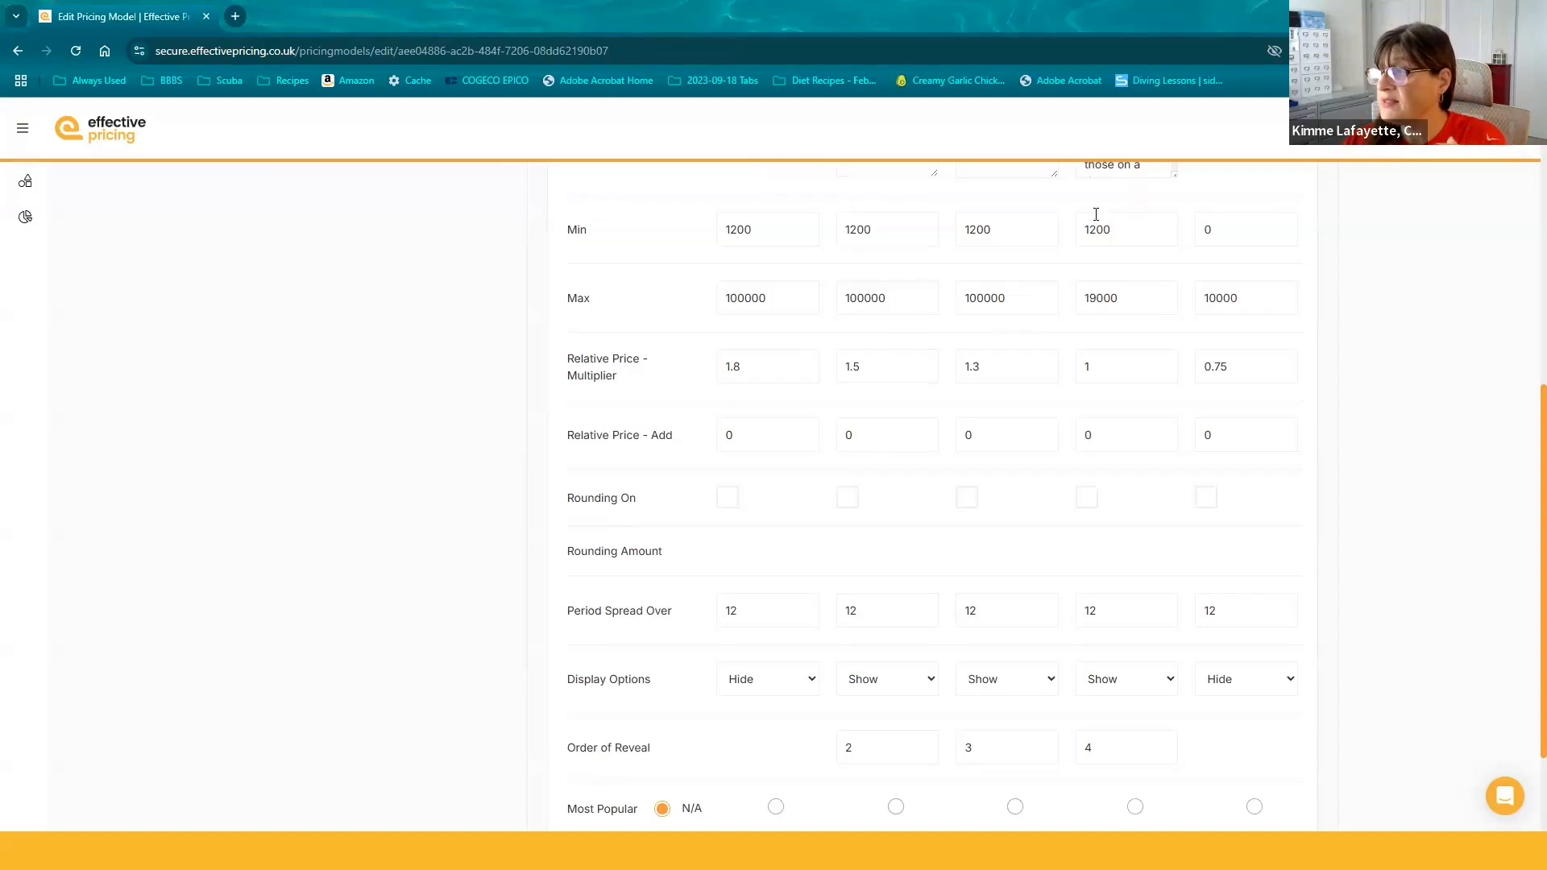
{"action": "key", "text": "ctrl+a"}
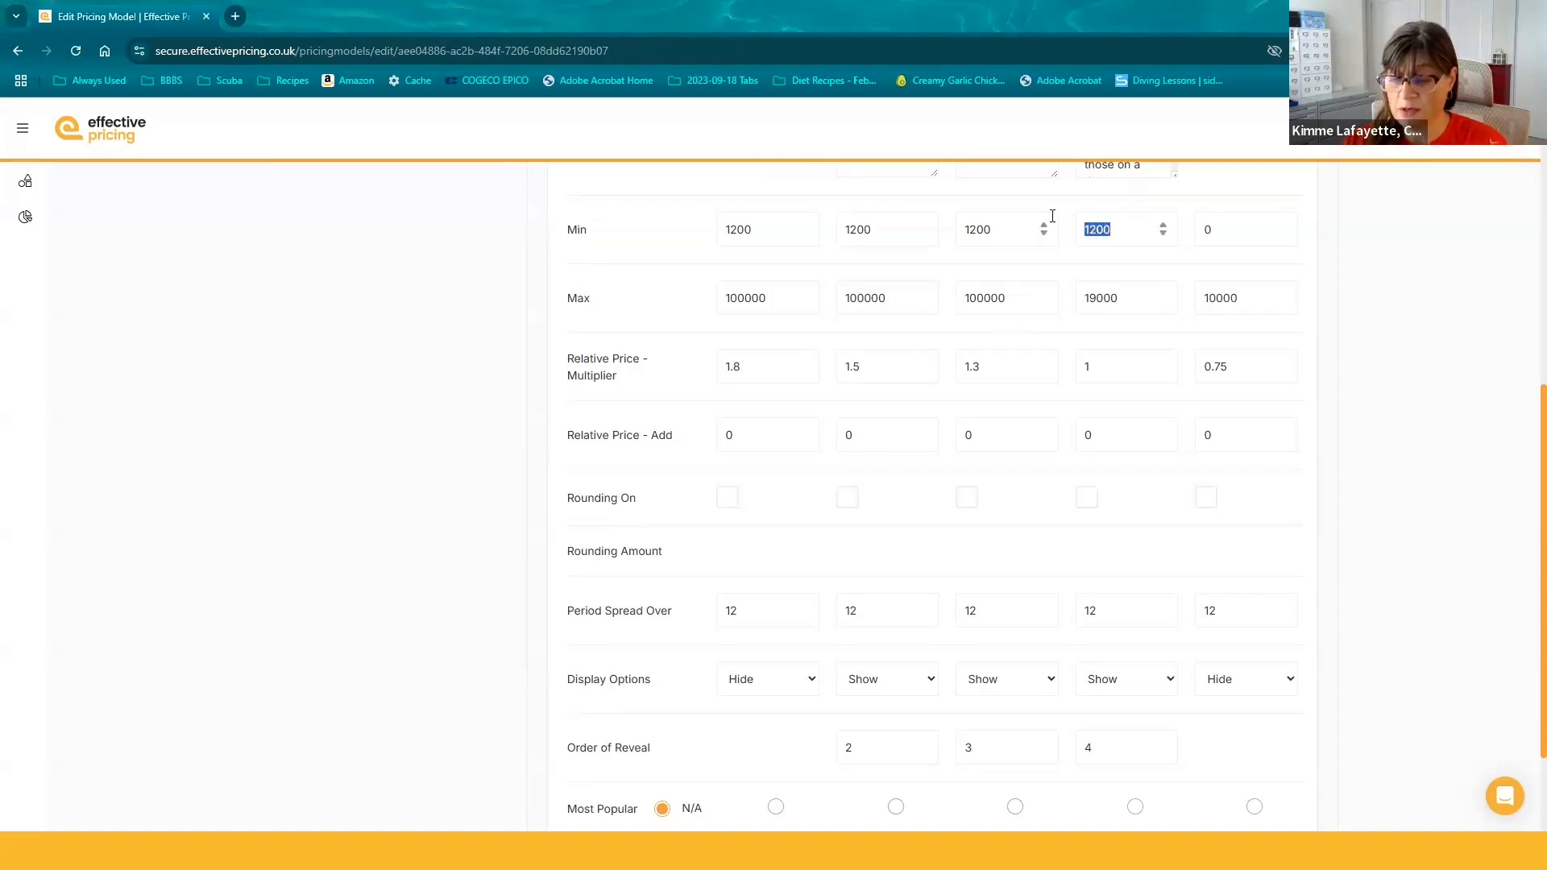
{"action": "type", "text": "6000"}
{"action": "key", "text": "Tab"}
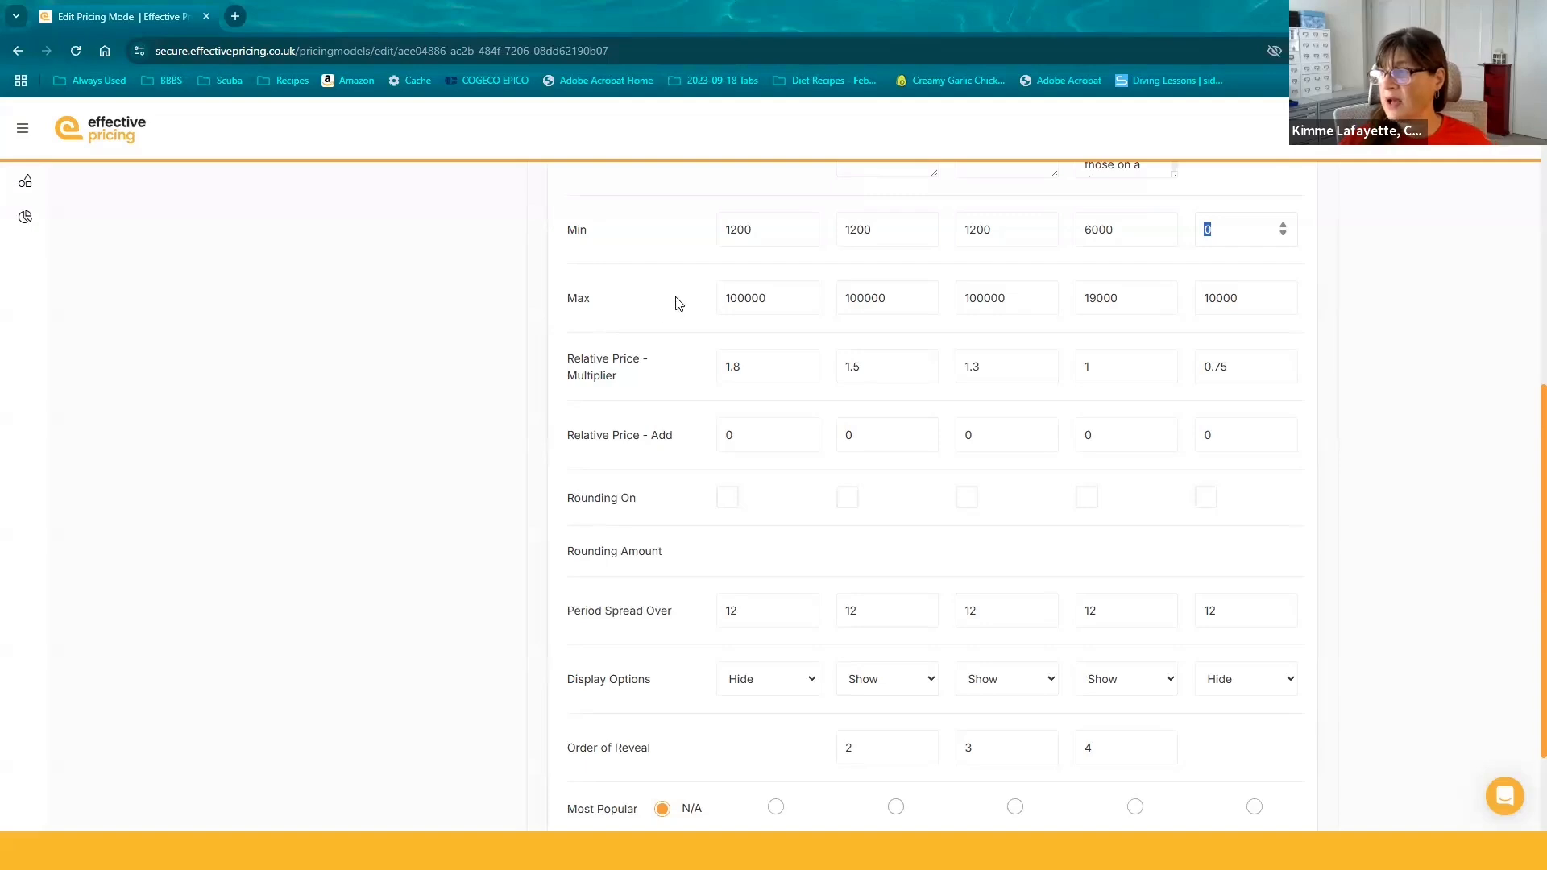
{"action": "left_click_drag", "start_coordinate": [1136, 291], "coordinate": [1072, 290]}
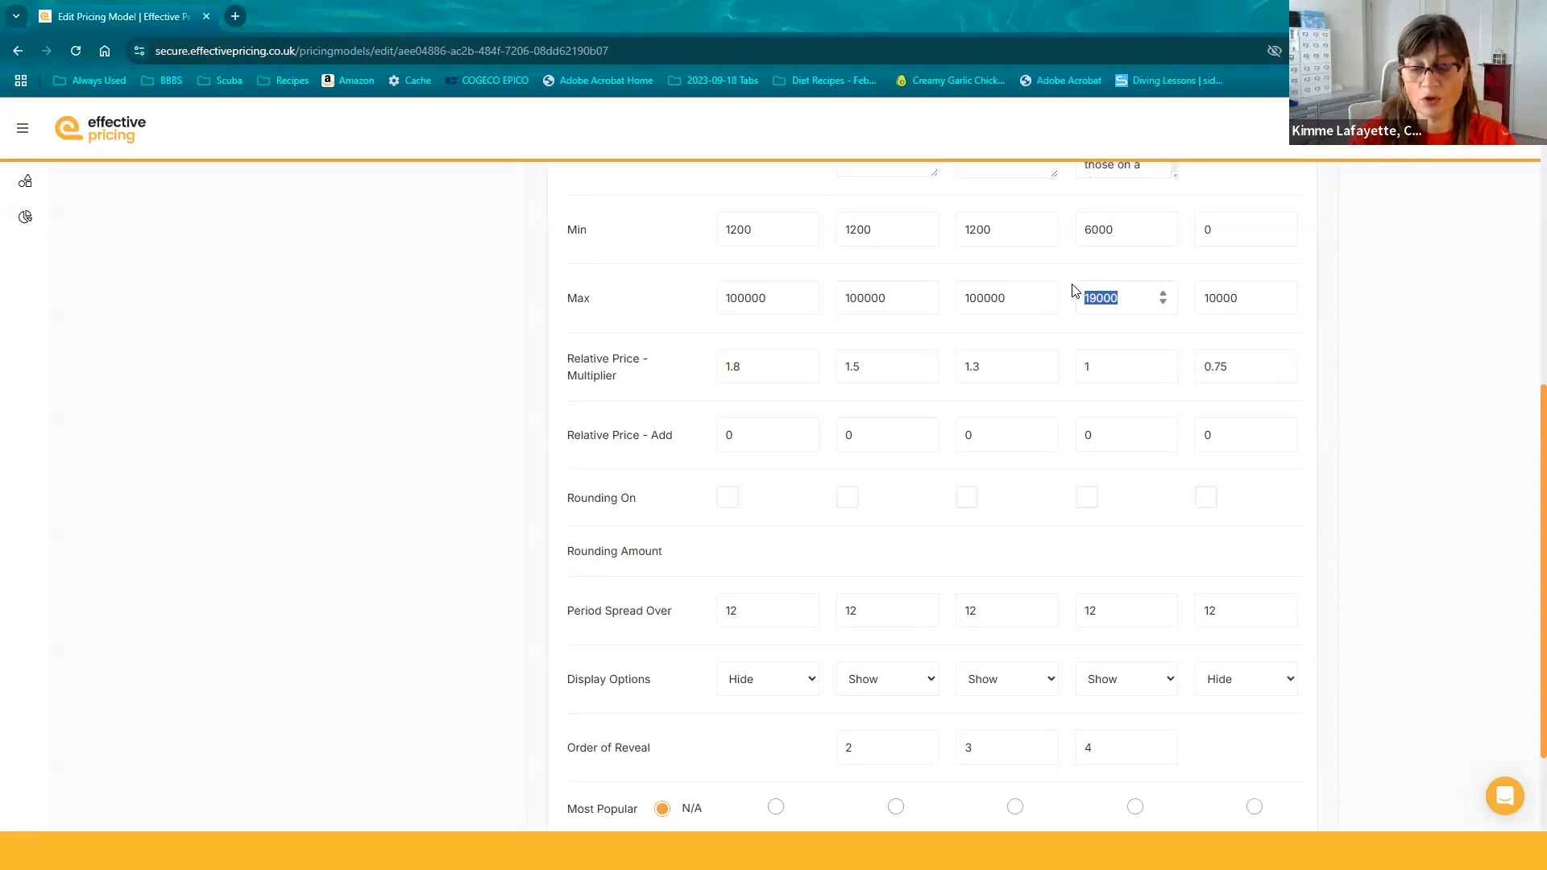
{"action": "type", "text": "8000"}
{"action": "key", "text": "Tab"}
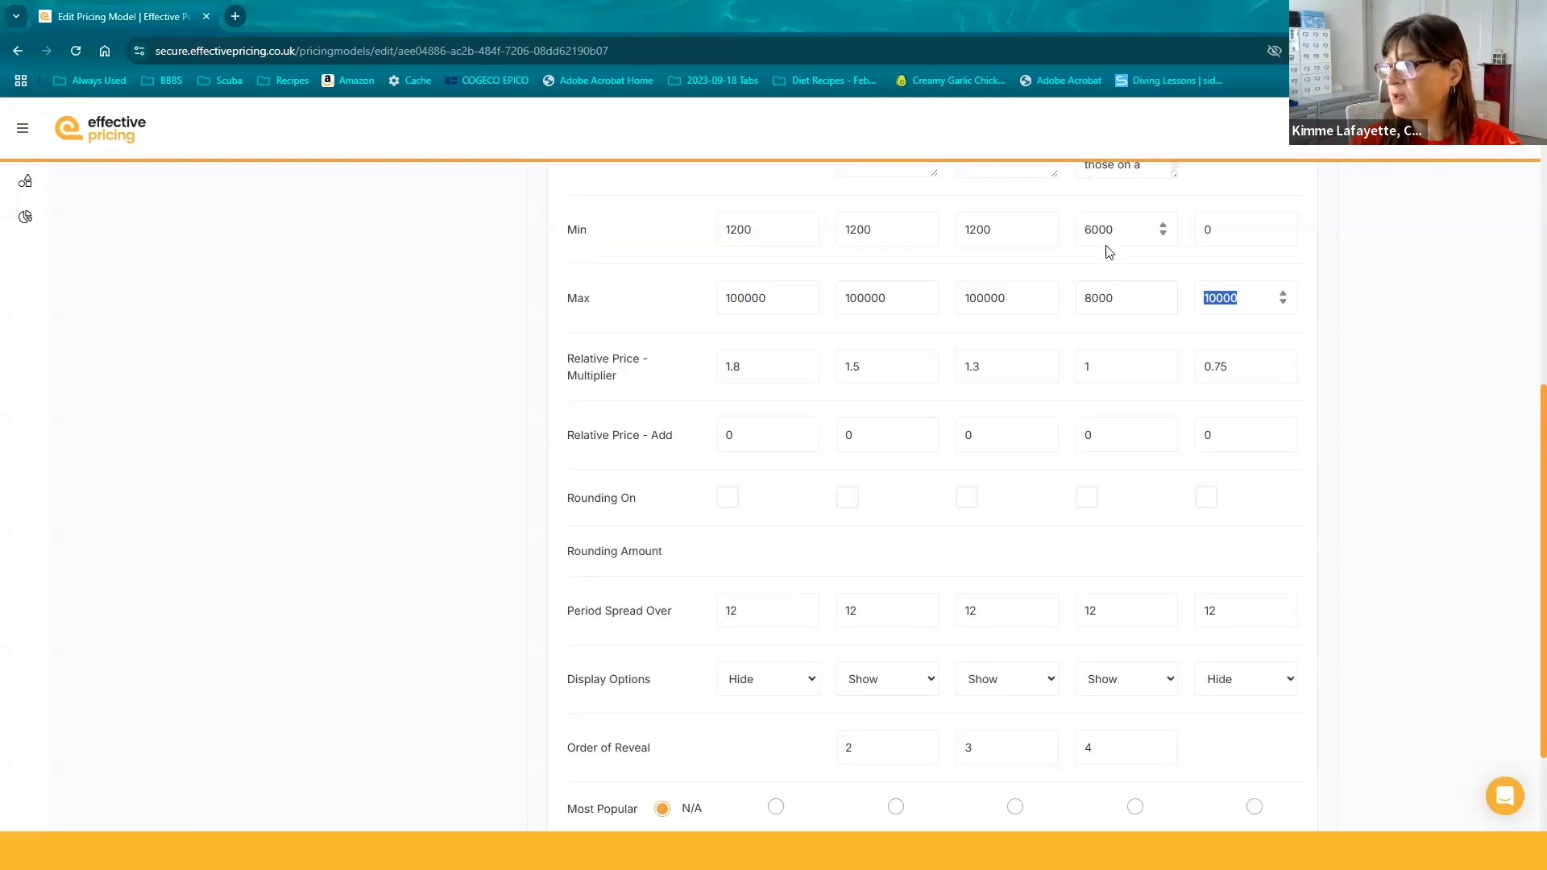
- Set the Silver package's minimum price to 8000
{"action": "double_click", "coordinate": [1007, 229]}
{"action": "type", "text": "800"}
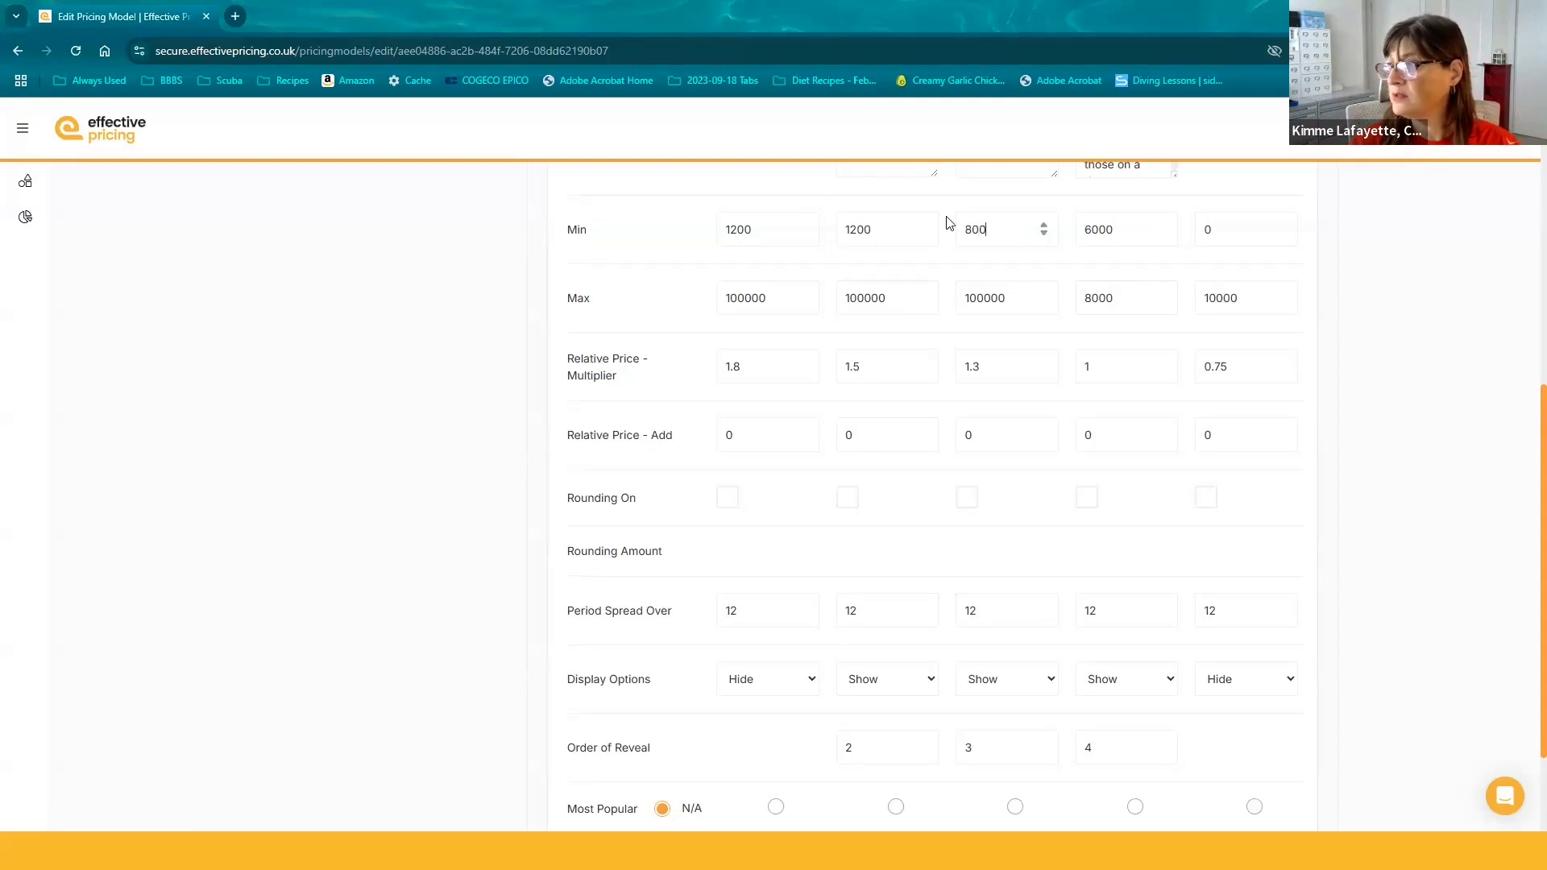
{"action": "type", "text": "0"}
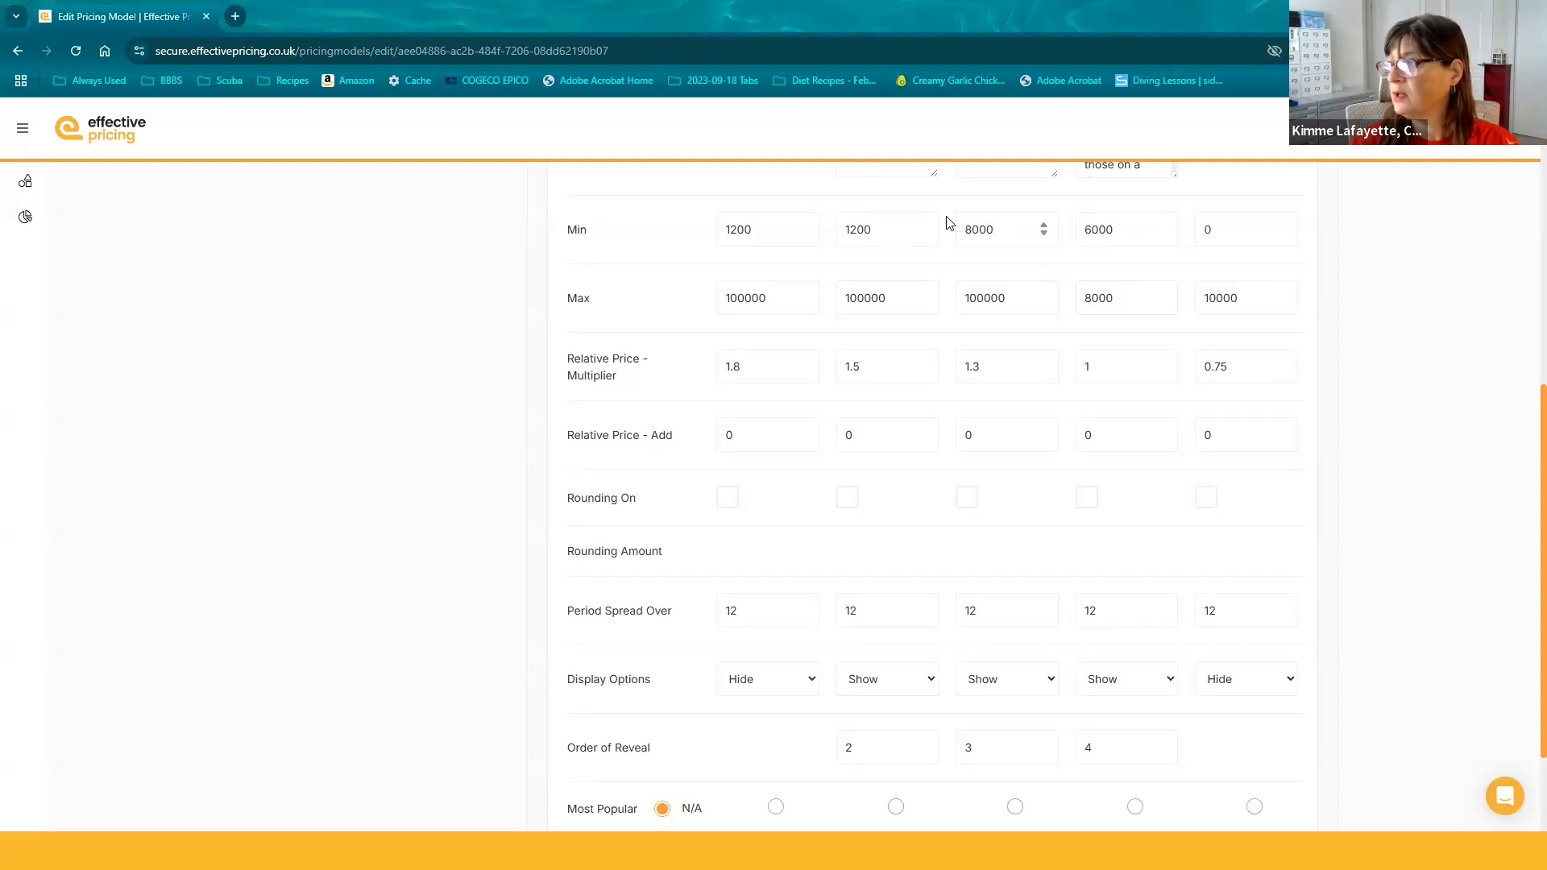
{"action": "key", "text": "Tab"}
- Set the Gold package's minimum price to 10000 and its maximum to 150000
{"action": "left_click_drag", "start_coordinate": [888, 225], "coordinate": [811, 215]}
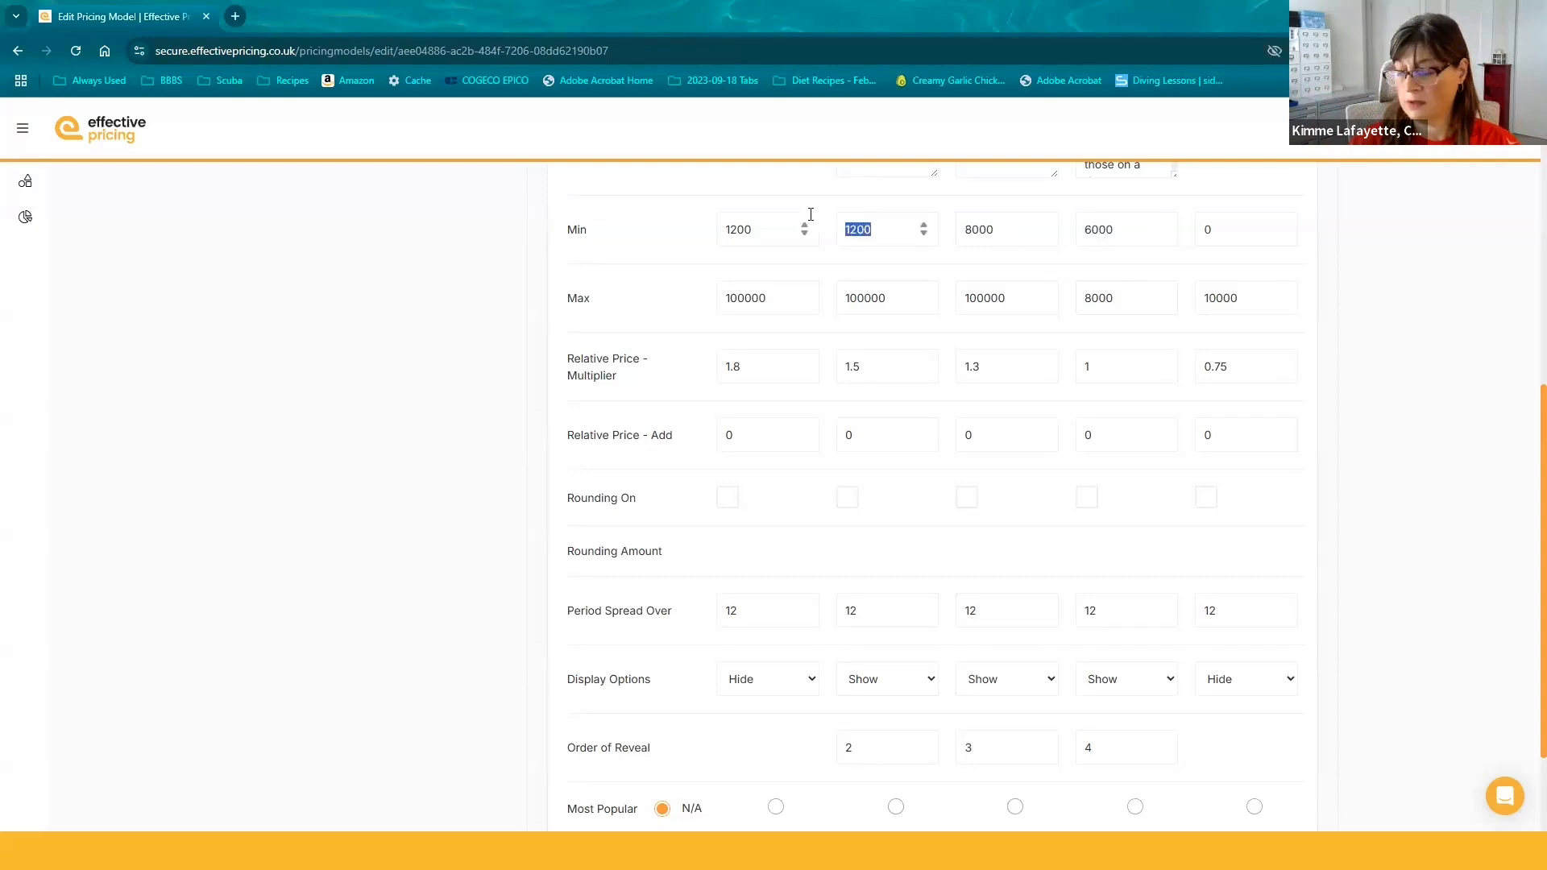
{"action": "type", "text": "10000"}
{"action": "key", "text": "Tab"}
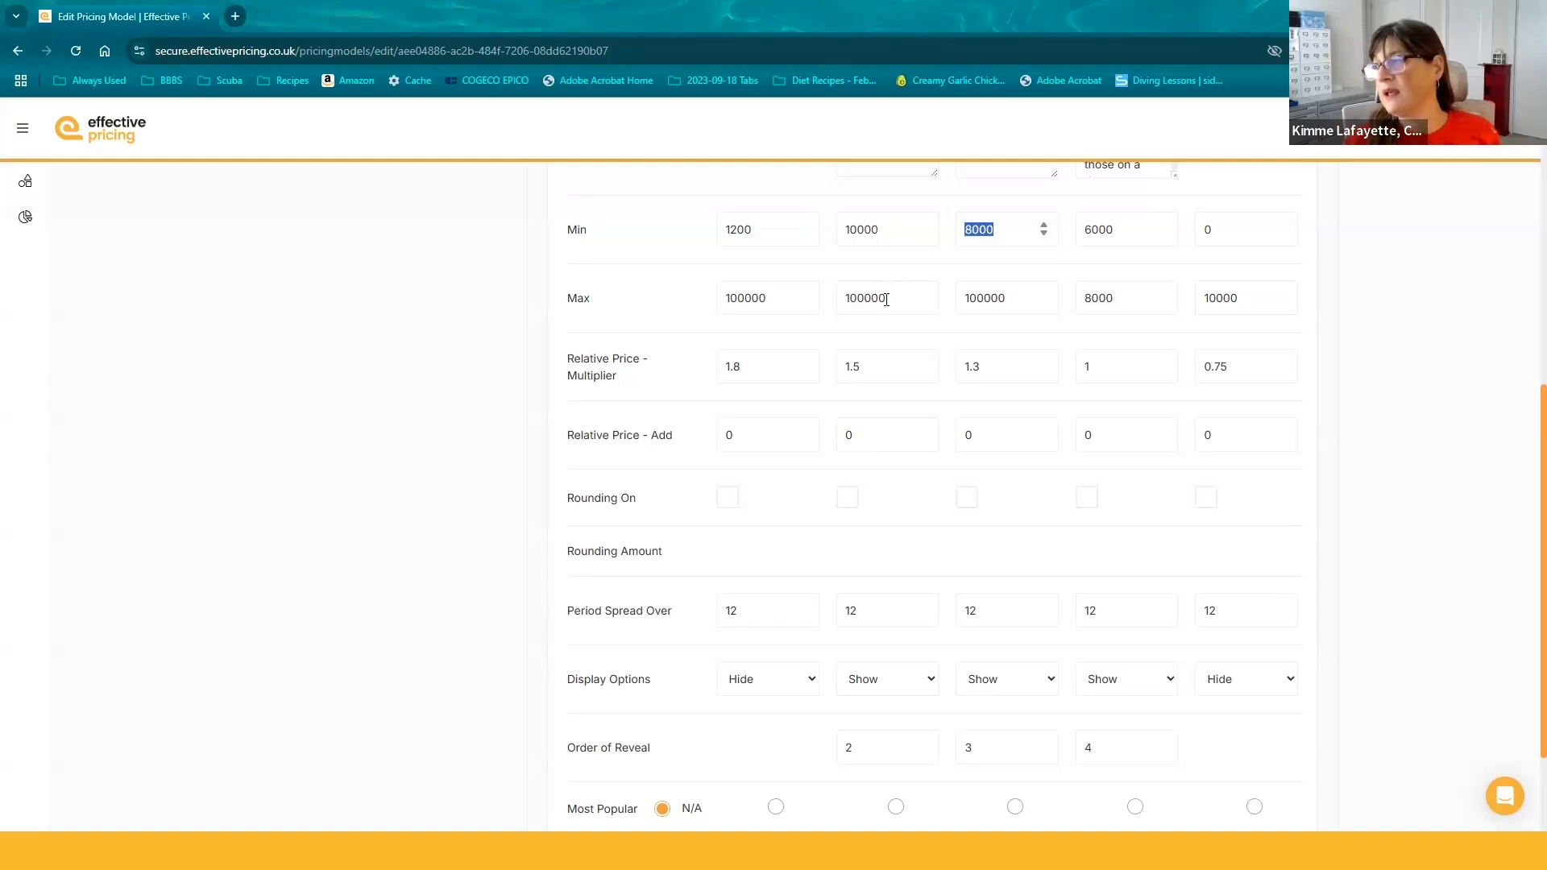
{"action": "left_click_drag", "start_coordinate": [883, 298], "coordinate": [807, 282]}
{"action": "type", "text": "150000"}
{"action": "key", "text": "Tab"}
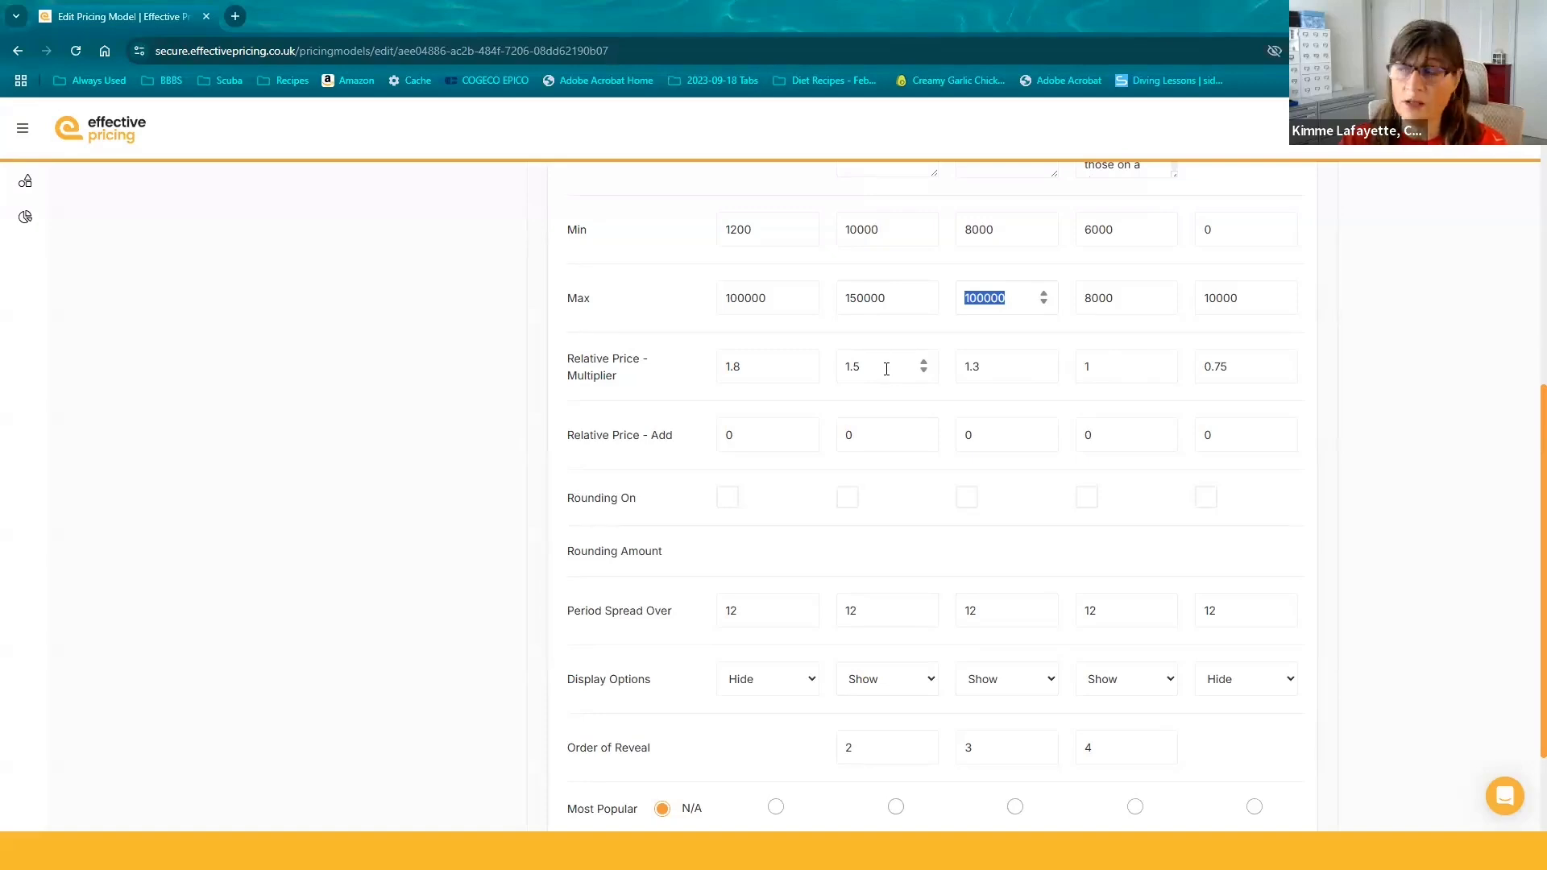
- Set the relative price multiplier to 1.2 for Silver and 1.4 for Gold
{"action": "left_click", "coordinate": [988, 367]}
{"action": "type", "text": ".2"}
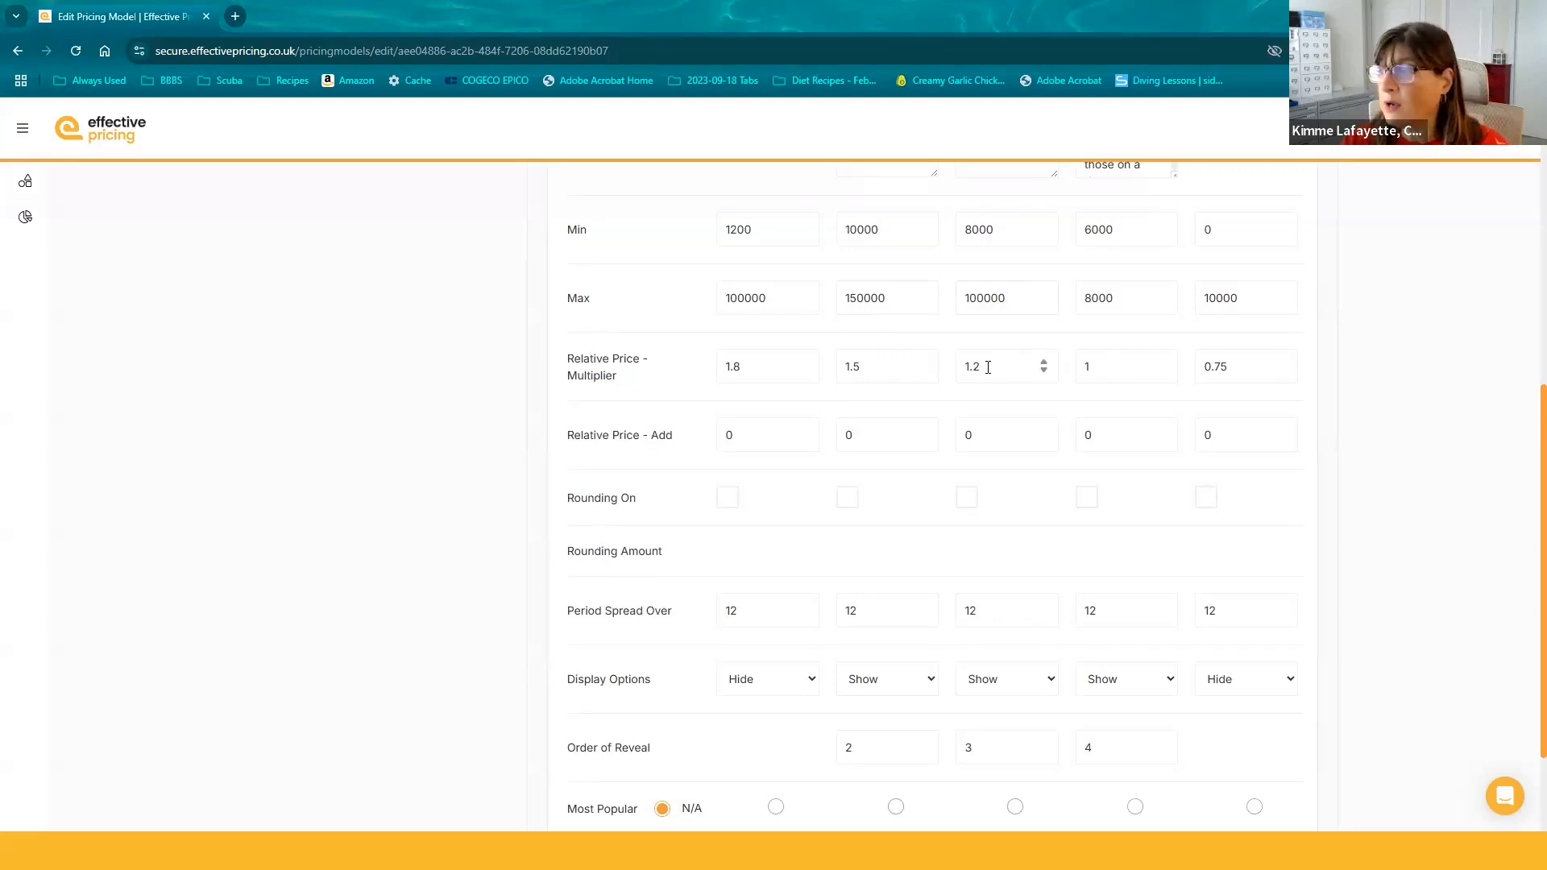
{"action": "key", "text": "BackSpace"}
{"action": "type", "text": "4"}
{"action": "key", "text": "Tab"}
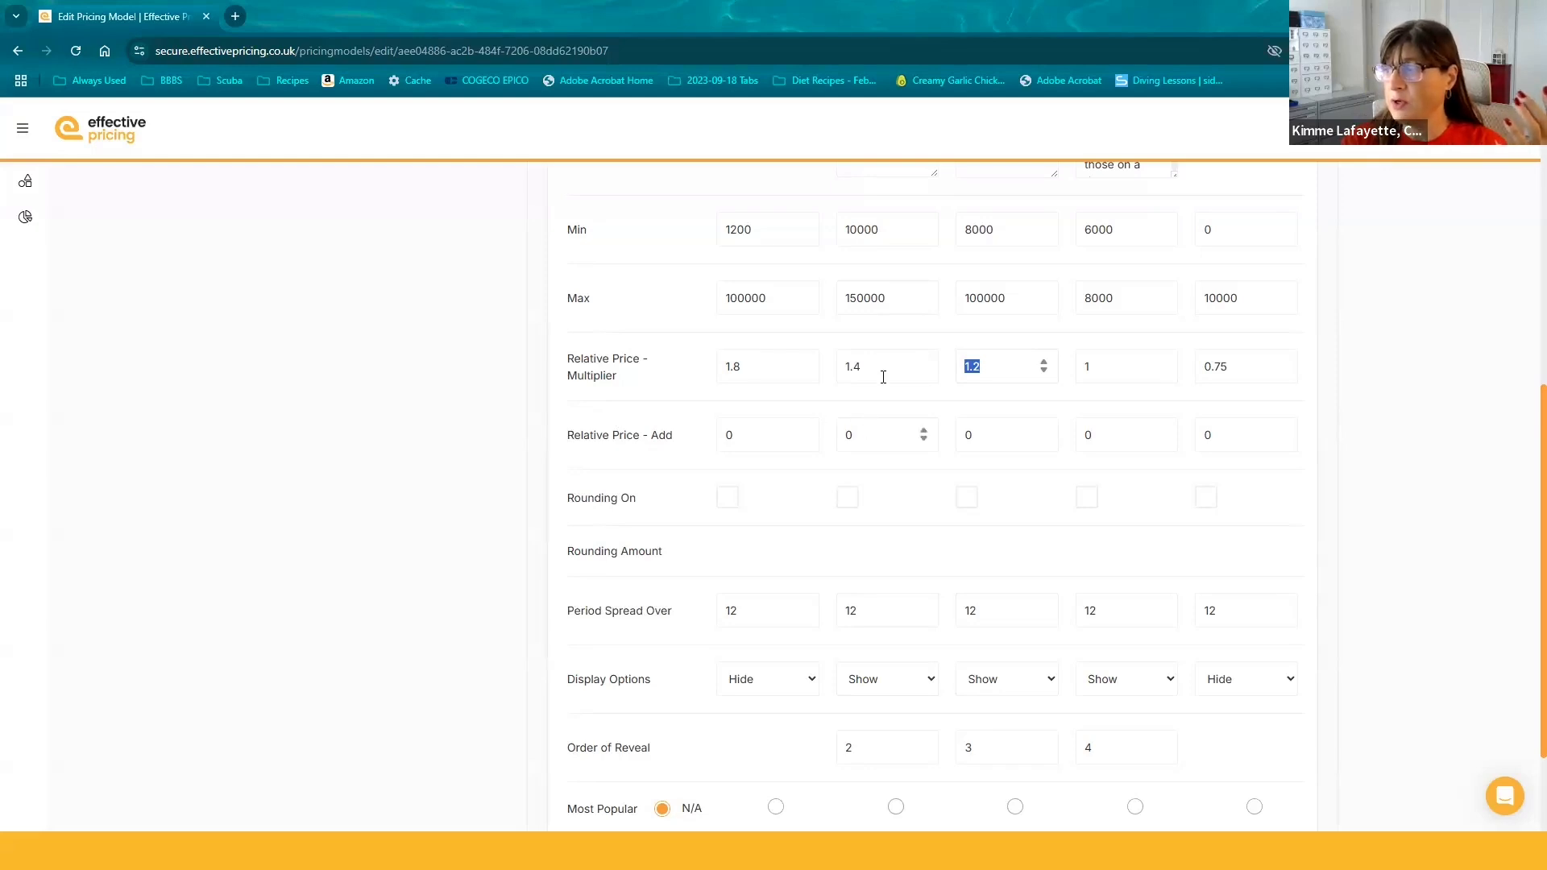
- Set the relative price addition to 1000 for Gold and 500 for Silver
{"action": "double_click", "coordinate": [846, 435]}
{"action": "type", "text": "1000"}
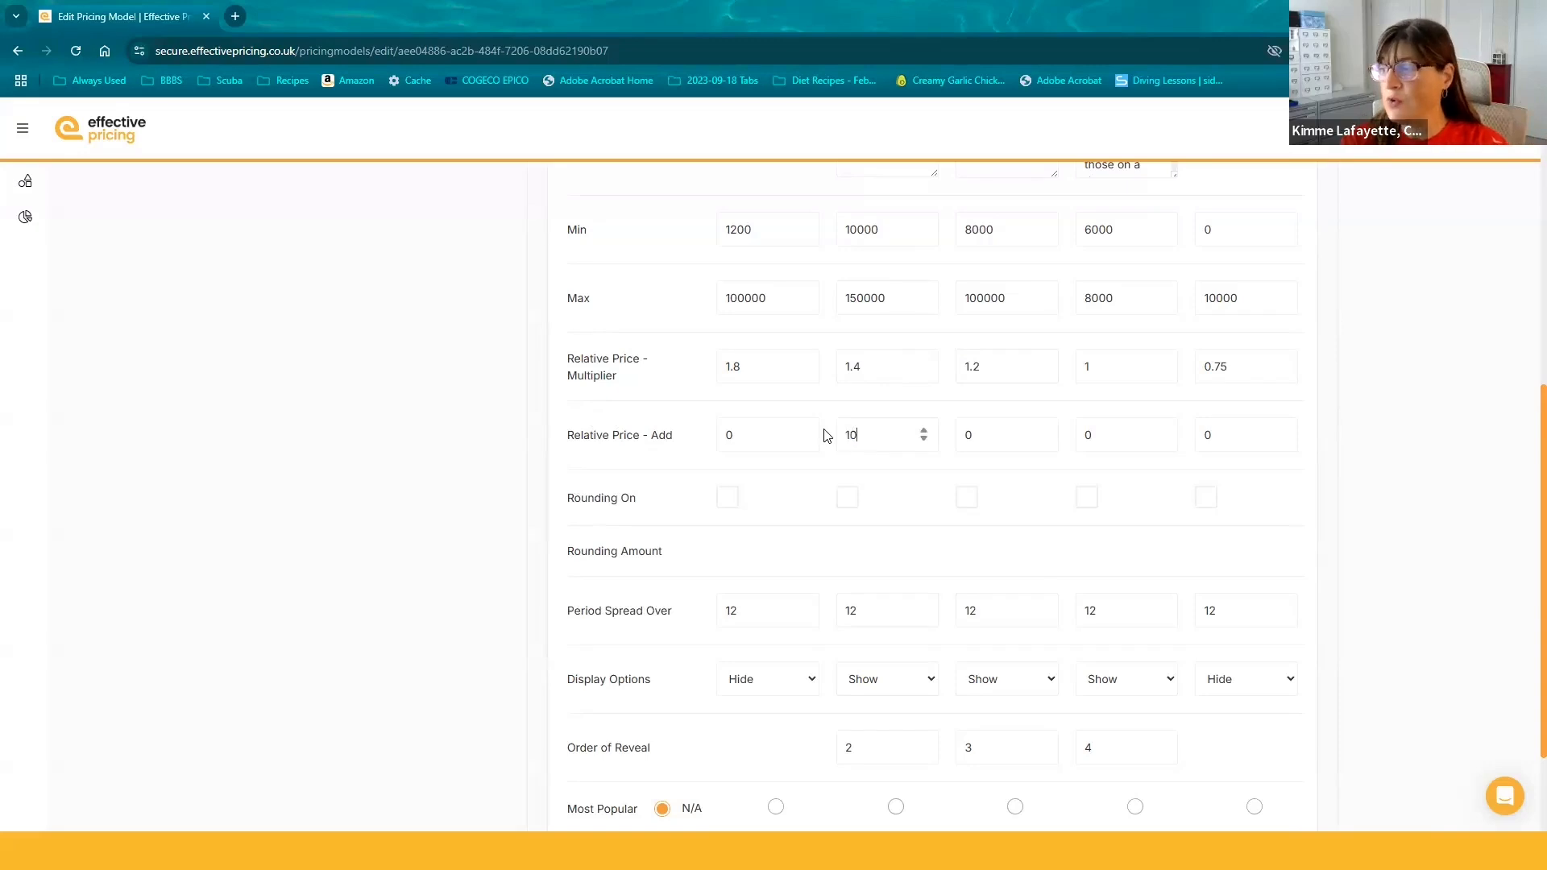
{"action": "key", "text": "Tab"}
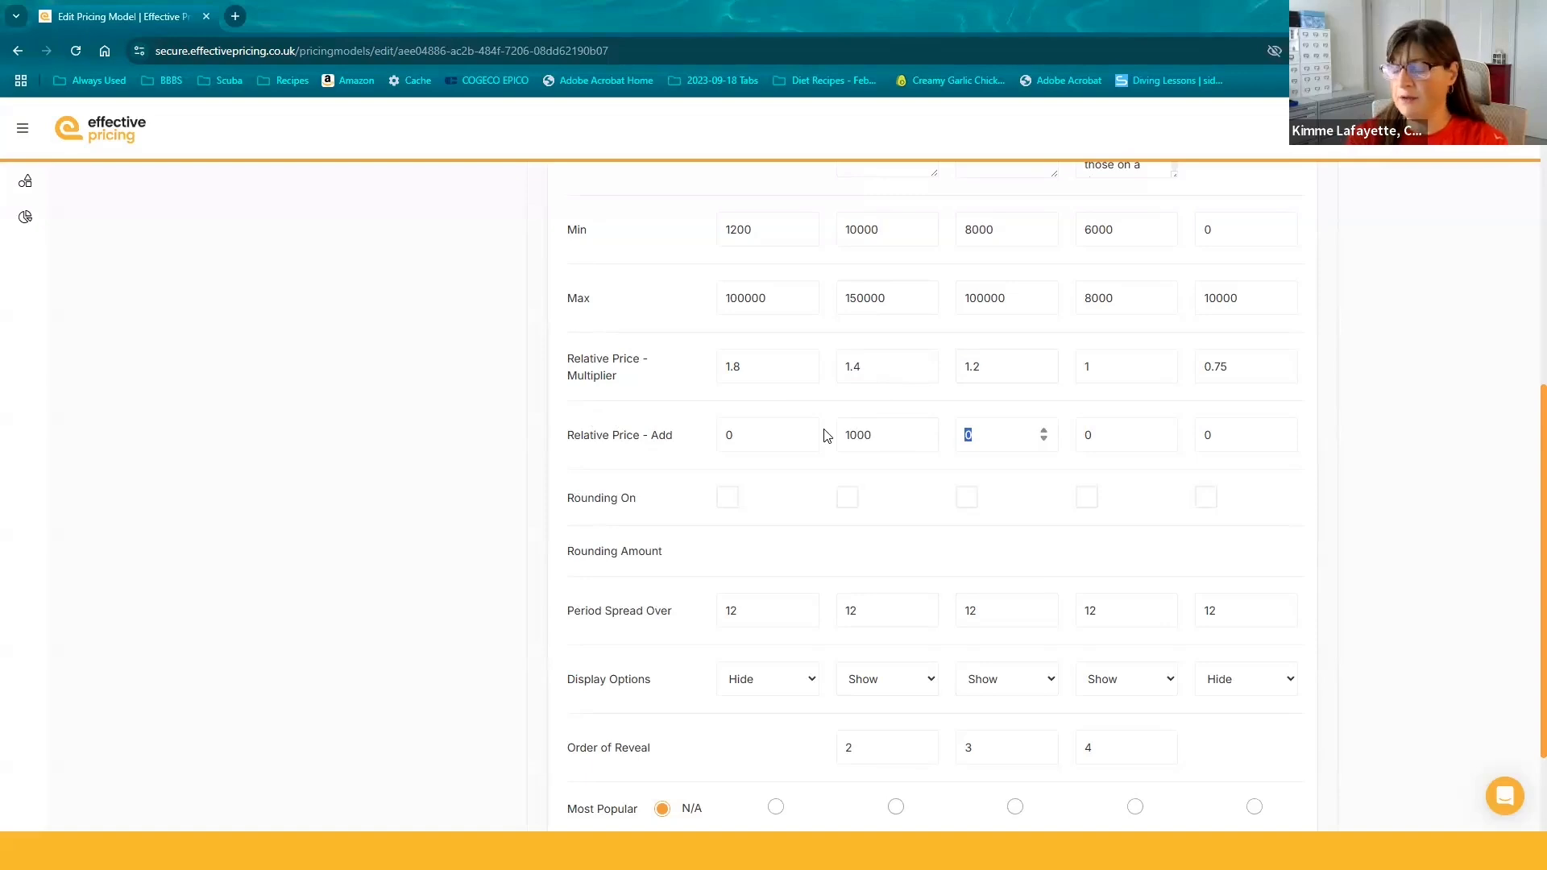
{"action": "type", "text": "500"}
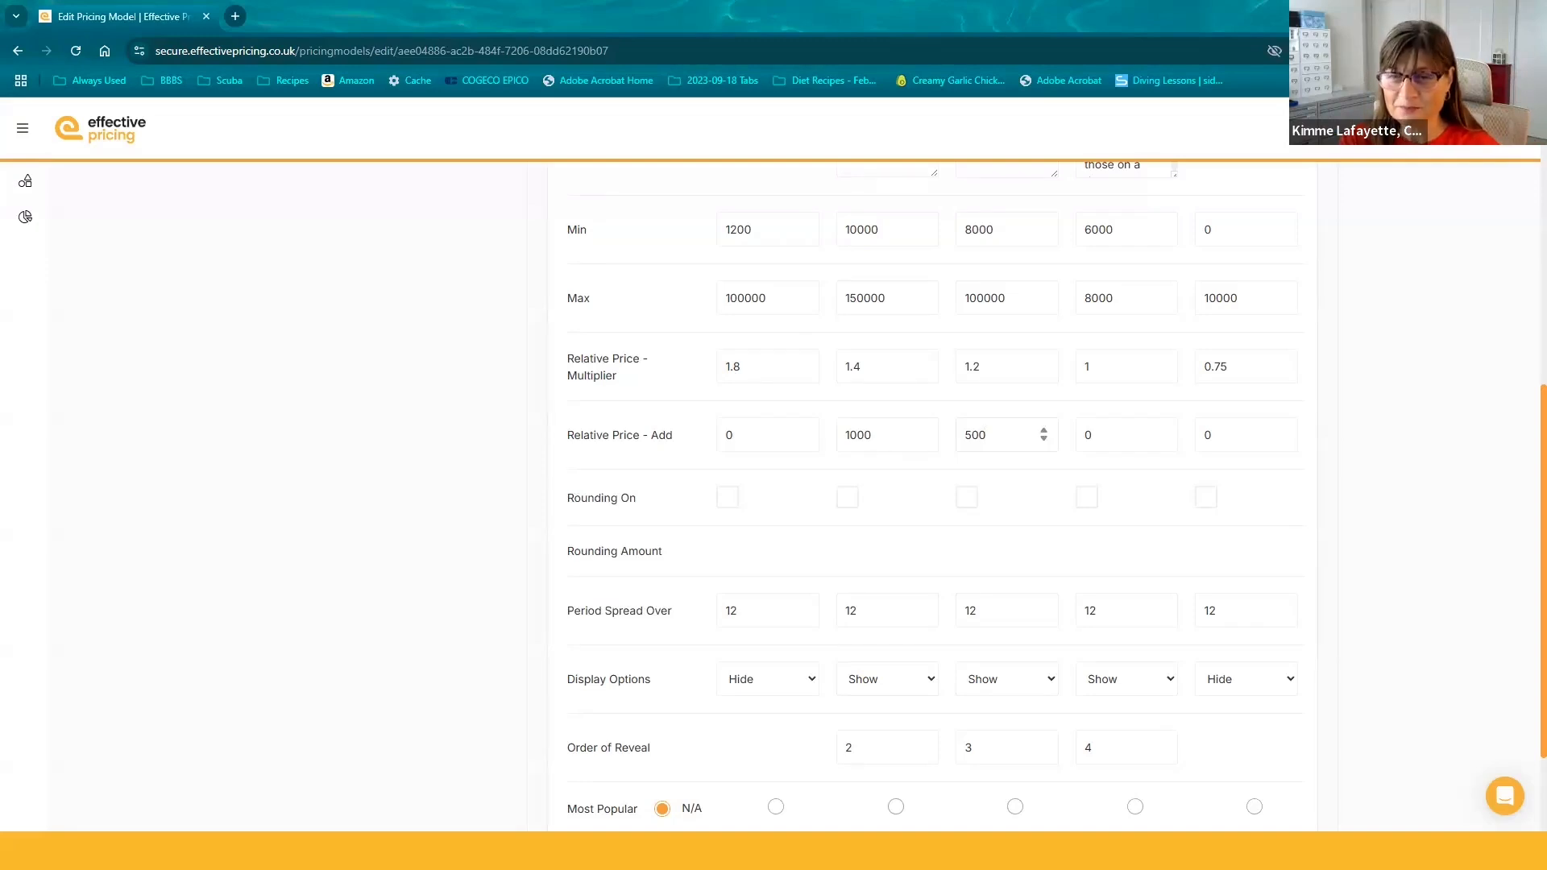
- Set the period spread over to 1 for the Gold, Silver and Bronze packages
{"action": "scroll", "coordinate": [578, 467], "scroll_direction": "down", "scroll_amount": 1}
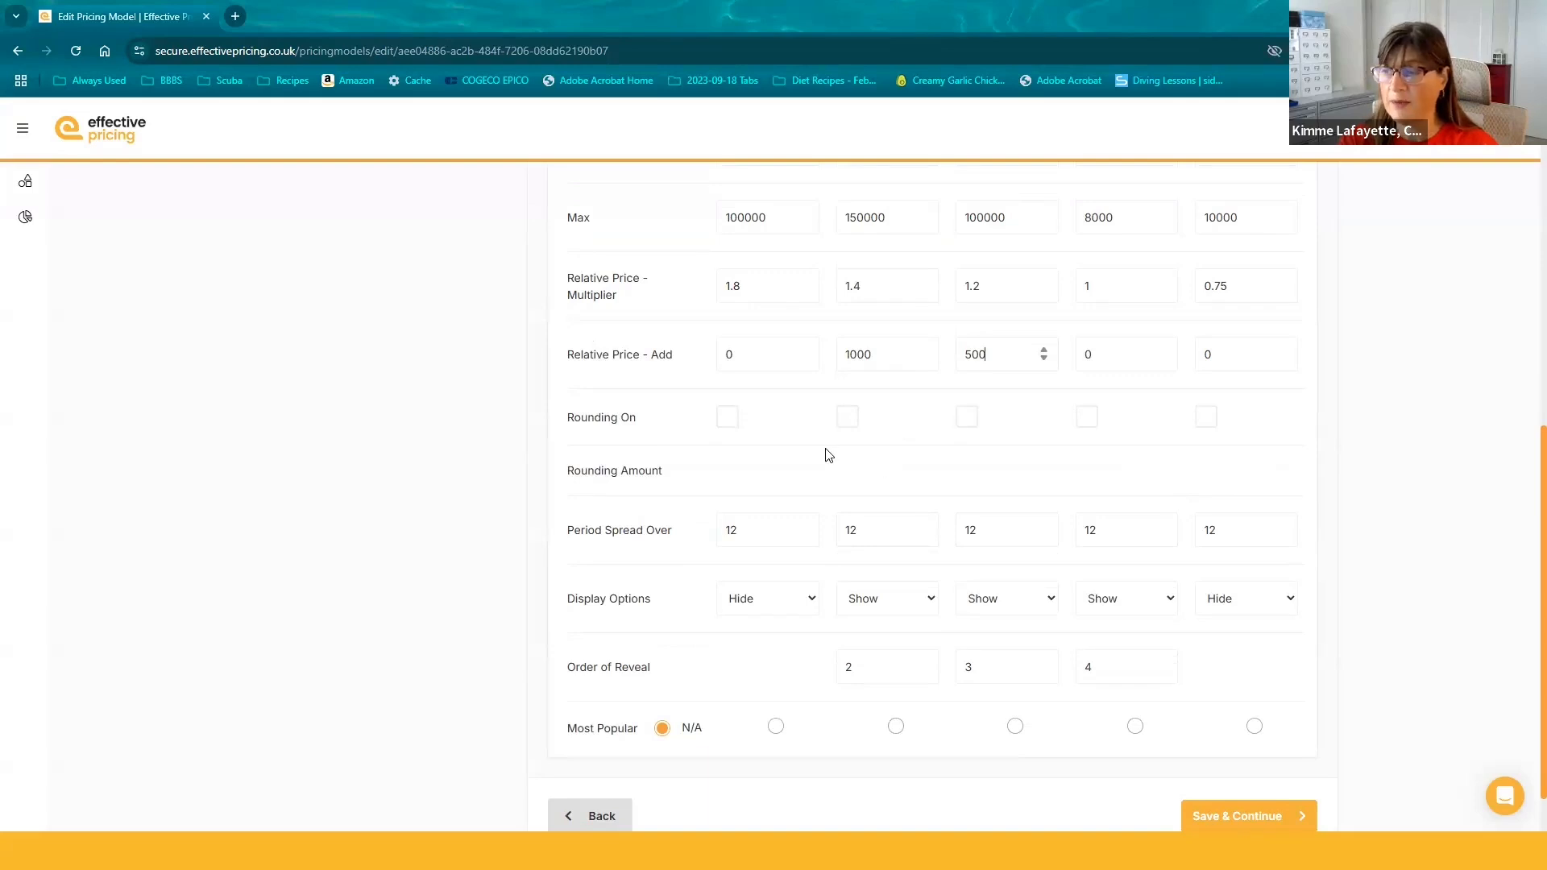
{"action": "scroll", "coordinate": [828, 456], "scroll_direction": "down", "scroll_amount": 1}
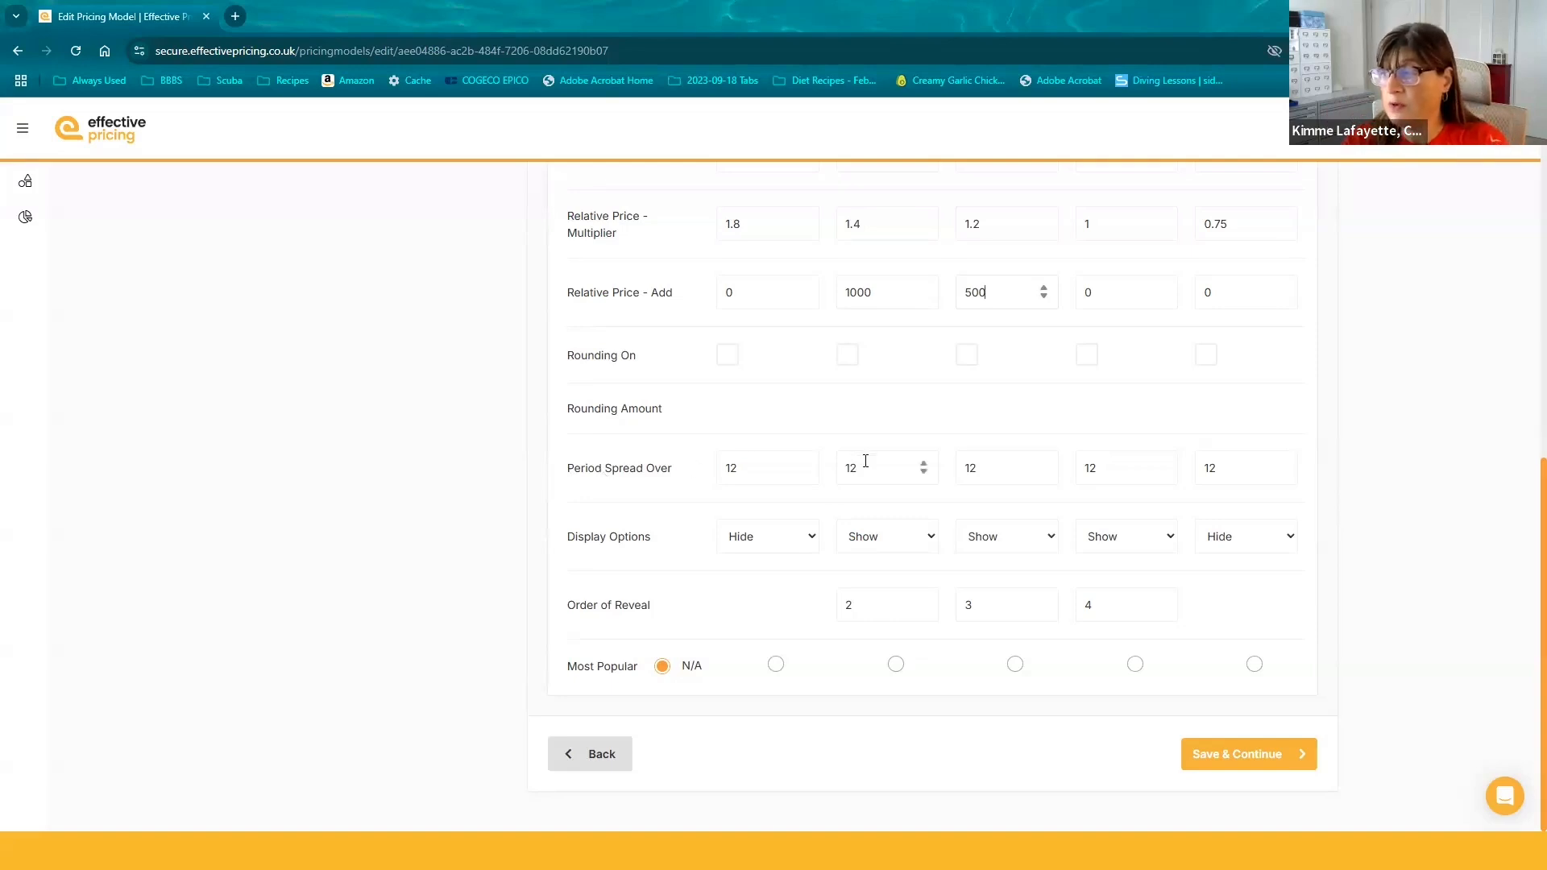
{"action": "double_click", "coordinate": [838, 463]}
{"action": "type", "text": "1"}
{"action": "key", "text": "Tab"}
{"action": "type", "text": "1"}
{"action": "key", "text": "Tab"}
{"action": "type", "text": "1"}
{"action": "key", "text": "Tab"}
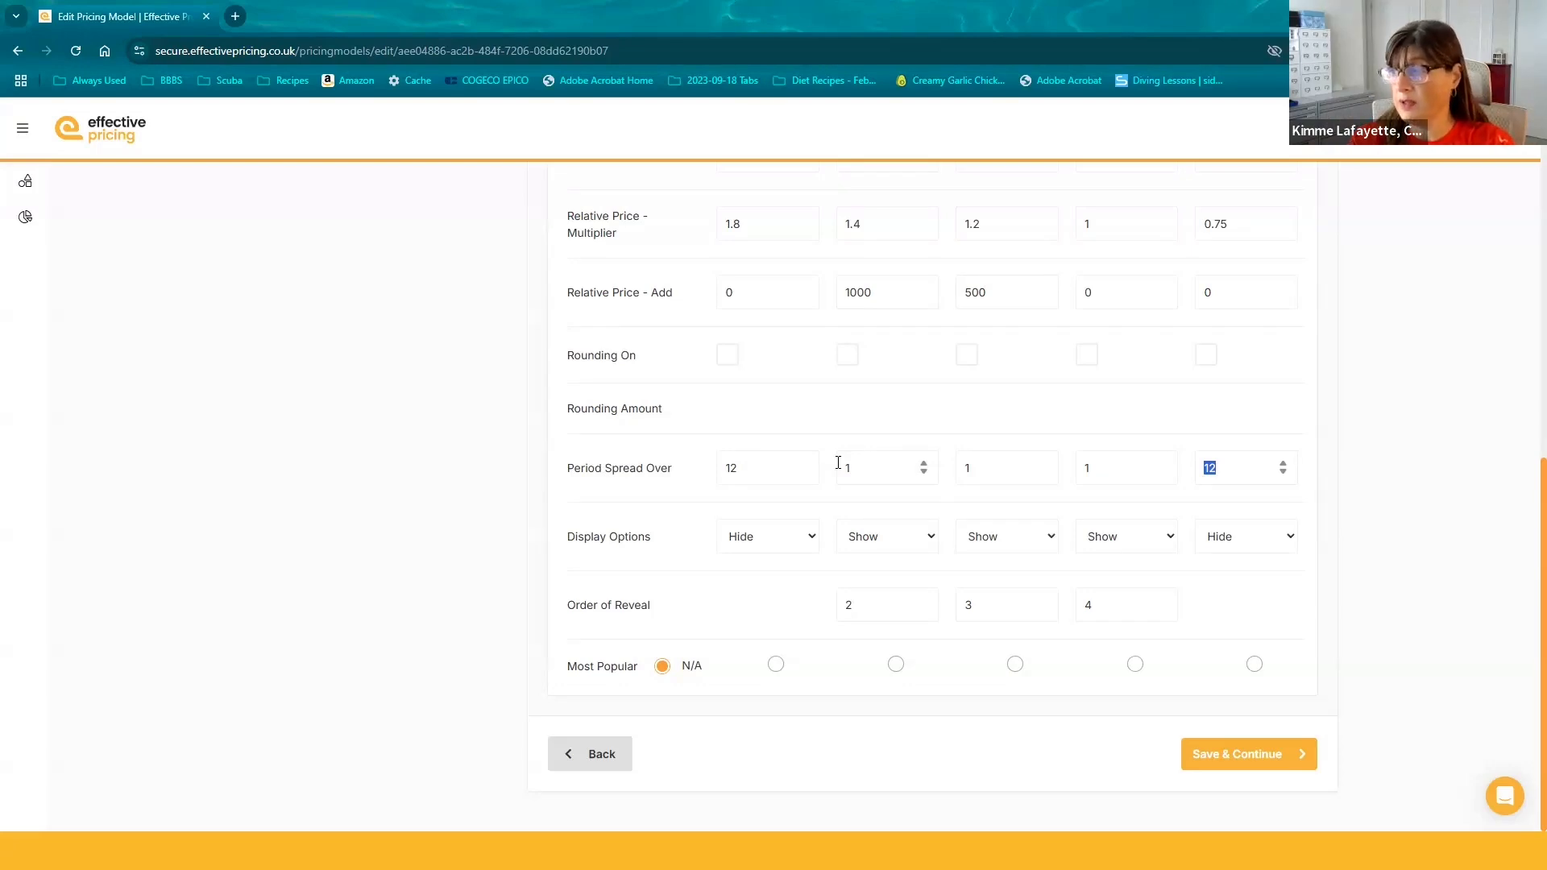
- Change the period spread over back to 12 for the Gold, Silver and Bronze packages
{"action": "left_click_drag", "start_coordinate": [864, 463], "coordinate": [838, 465]}
{"action": "type", "text": "12"}
{"action": "key", "text": "Tab"}
{"action": "type", "text": "12"}
{"action": "key", "text": "Tab"}
{"action": "type", "text": "12"}
{"action": "key", "text": "Tab"}
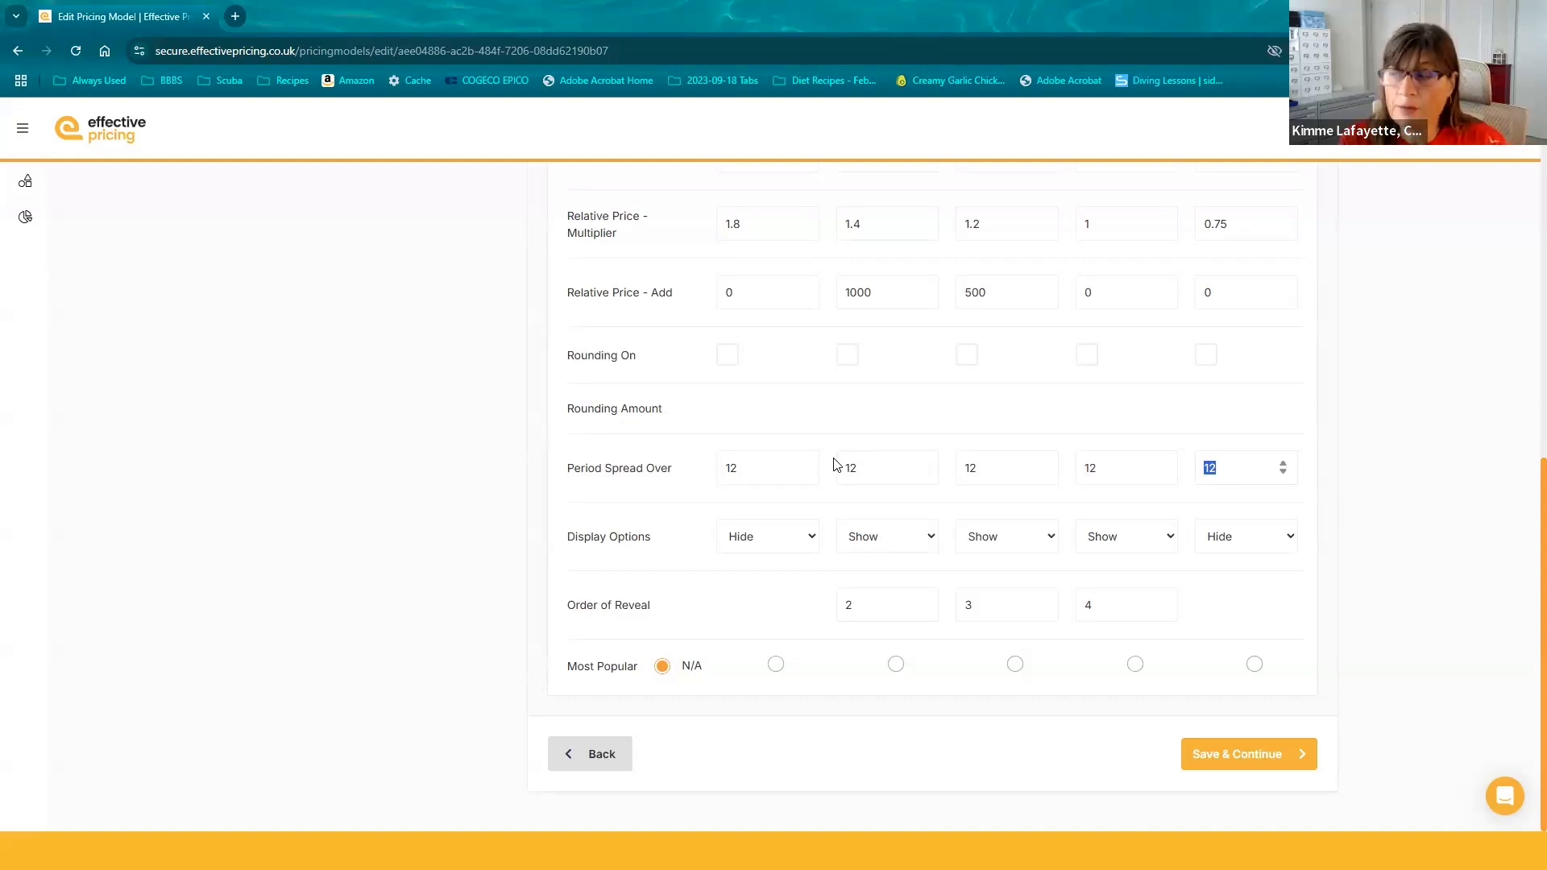
- Set the period spread over to 3 for the Gold, Silver and Bronze packages
{"action": "left_click_drag", "start_coordinate": [857, 461], "coordinate": [820, 461]}
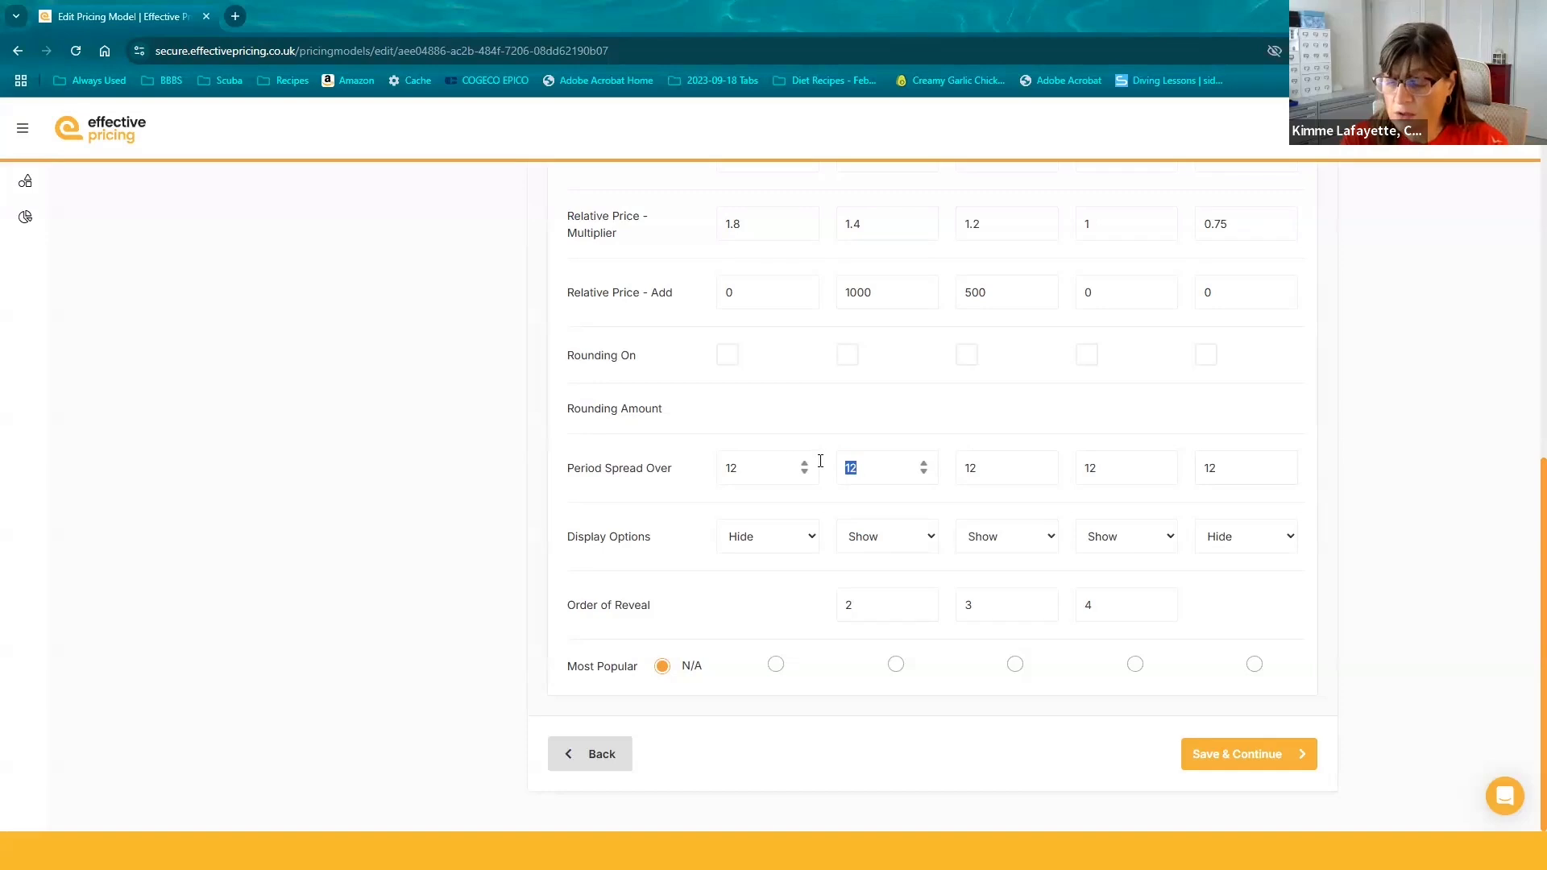
{"action": "type", "text": "3"}
{"action": "key", "text": "Tab"}
{"action": "type", "text": "3"}
{"action": "key", "text": "Tab"}
{"action": "type", "text": "3"}
{"action": "key", "text": "Tab"}
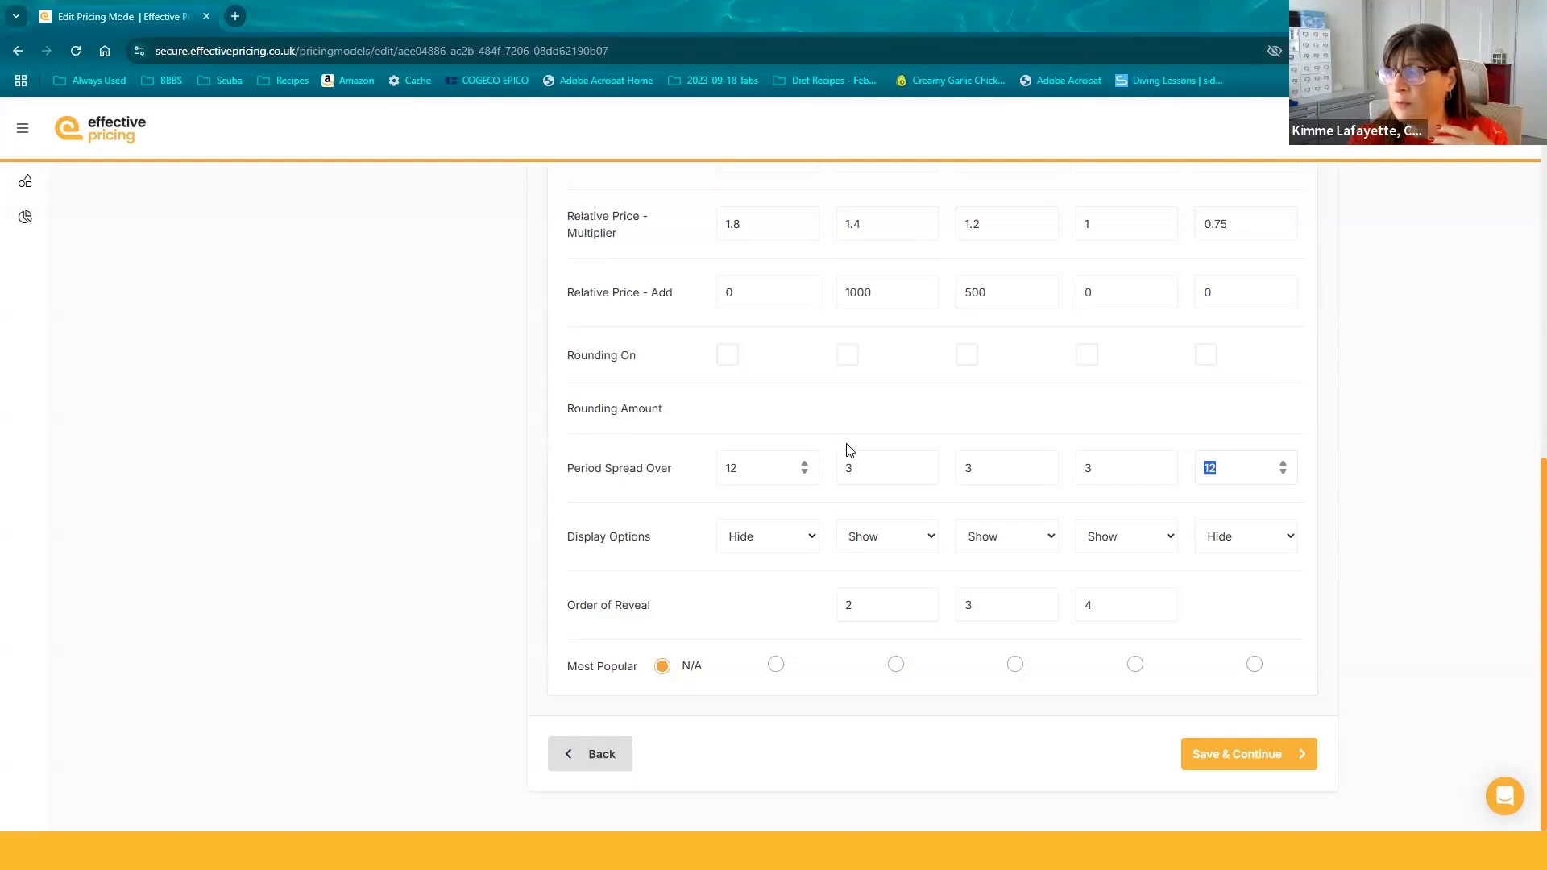
- Restore the period spread over to 12 for the Gold, Silver and Bronze packages
{"action": "left_click_drag", "start_coordinate": [873, 468], "coordinate": [838, 471]}
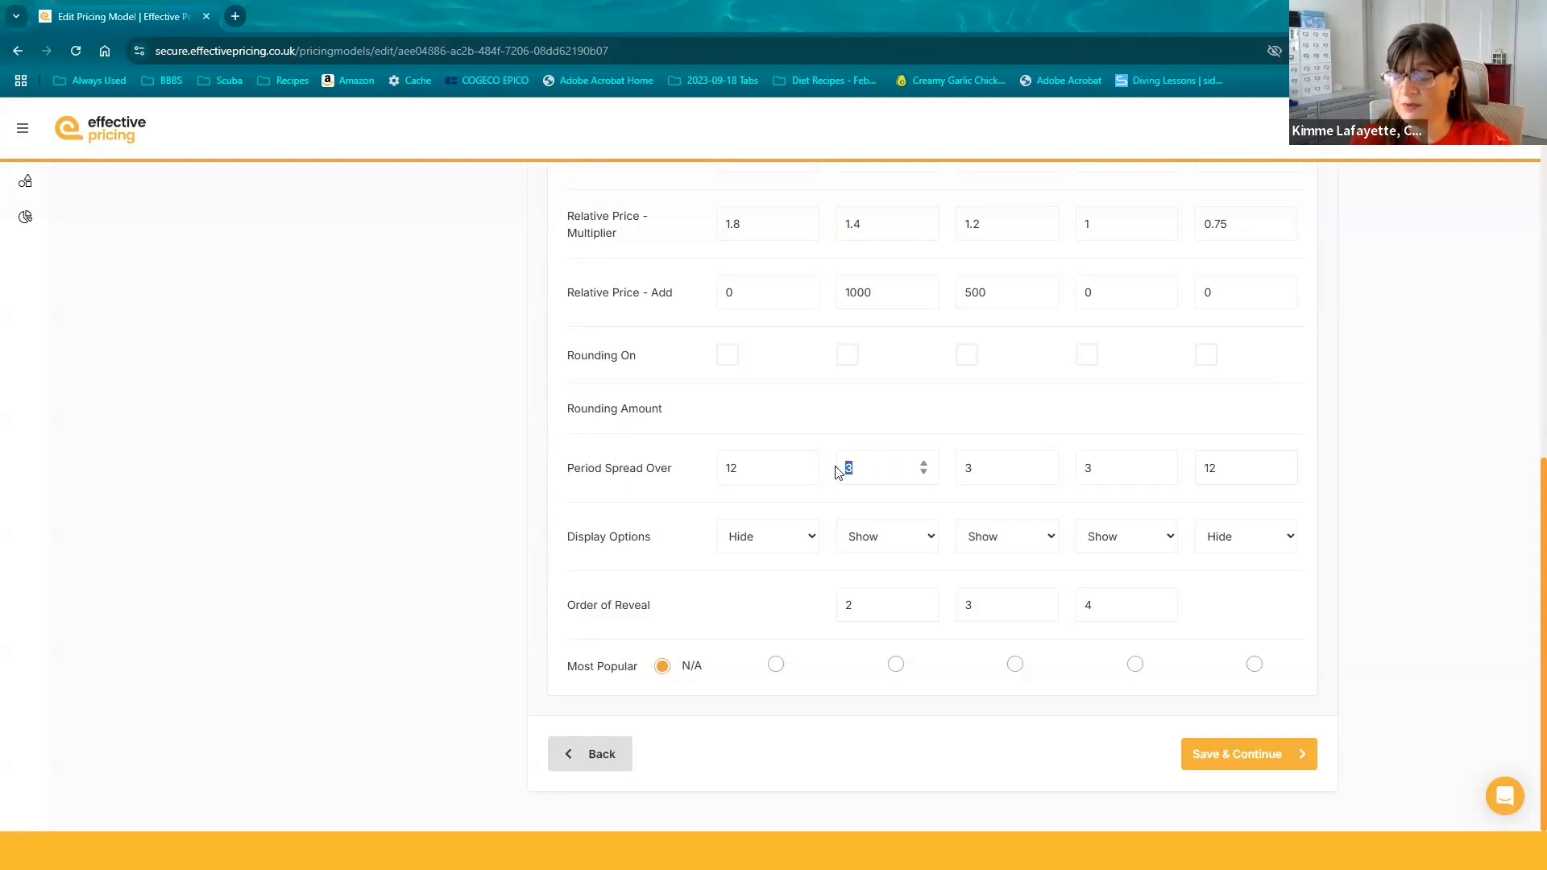
{"action": "type", "text": "12"}
{"action": "key", "text": "Tab"}
{"action": "type", "text": "12"}
{"action": "key", "text": "Tab"}
{"action": "type", "text": "12"}
{"action": "key", "text": "Tab"}
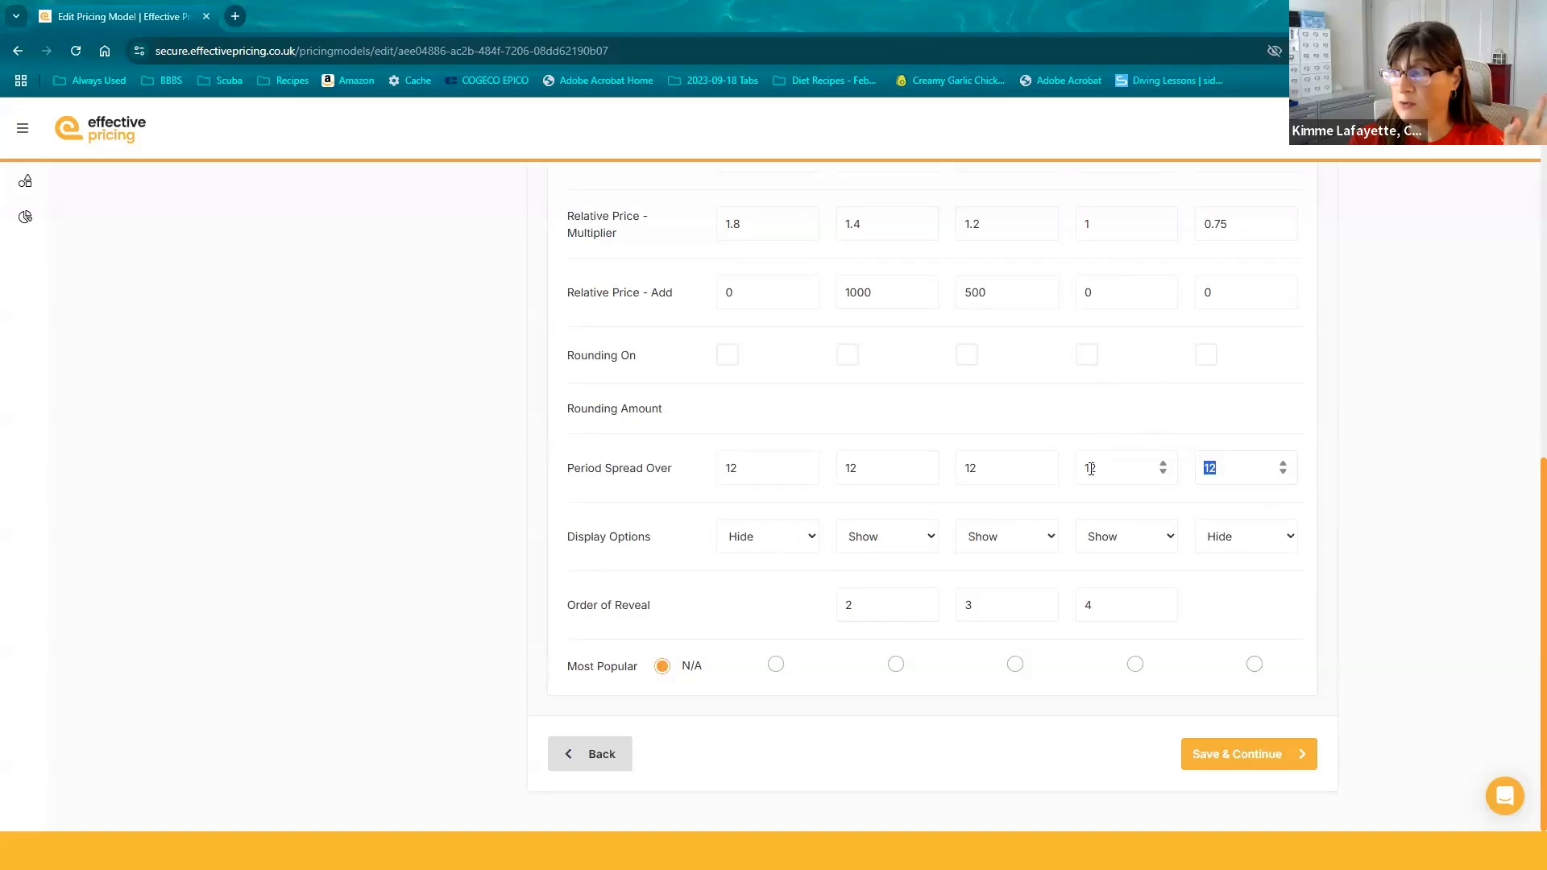
{"action": "left_click", "coordinate": [926, 538]}
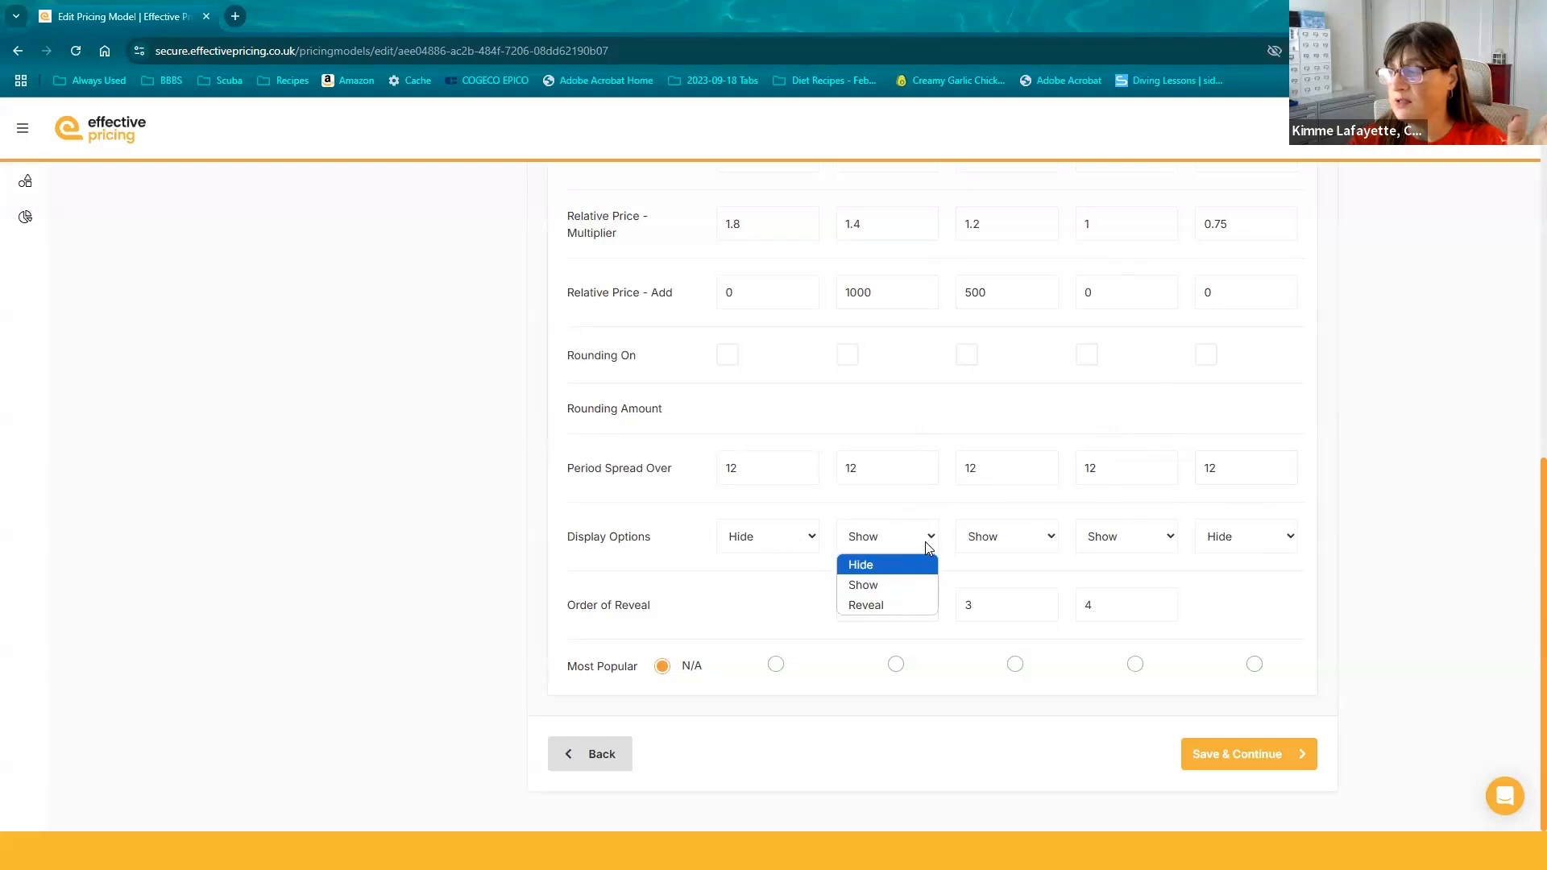
{"action": "left_click", "coordinate": [929, 539]}
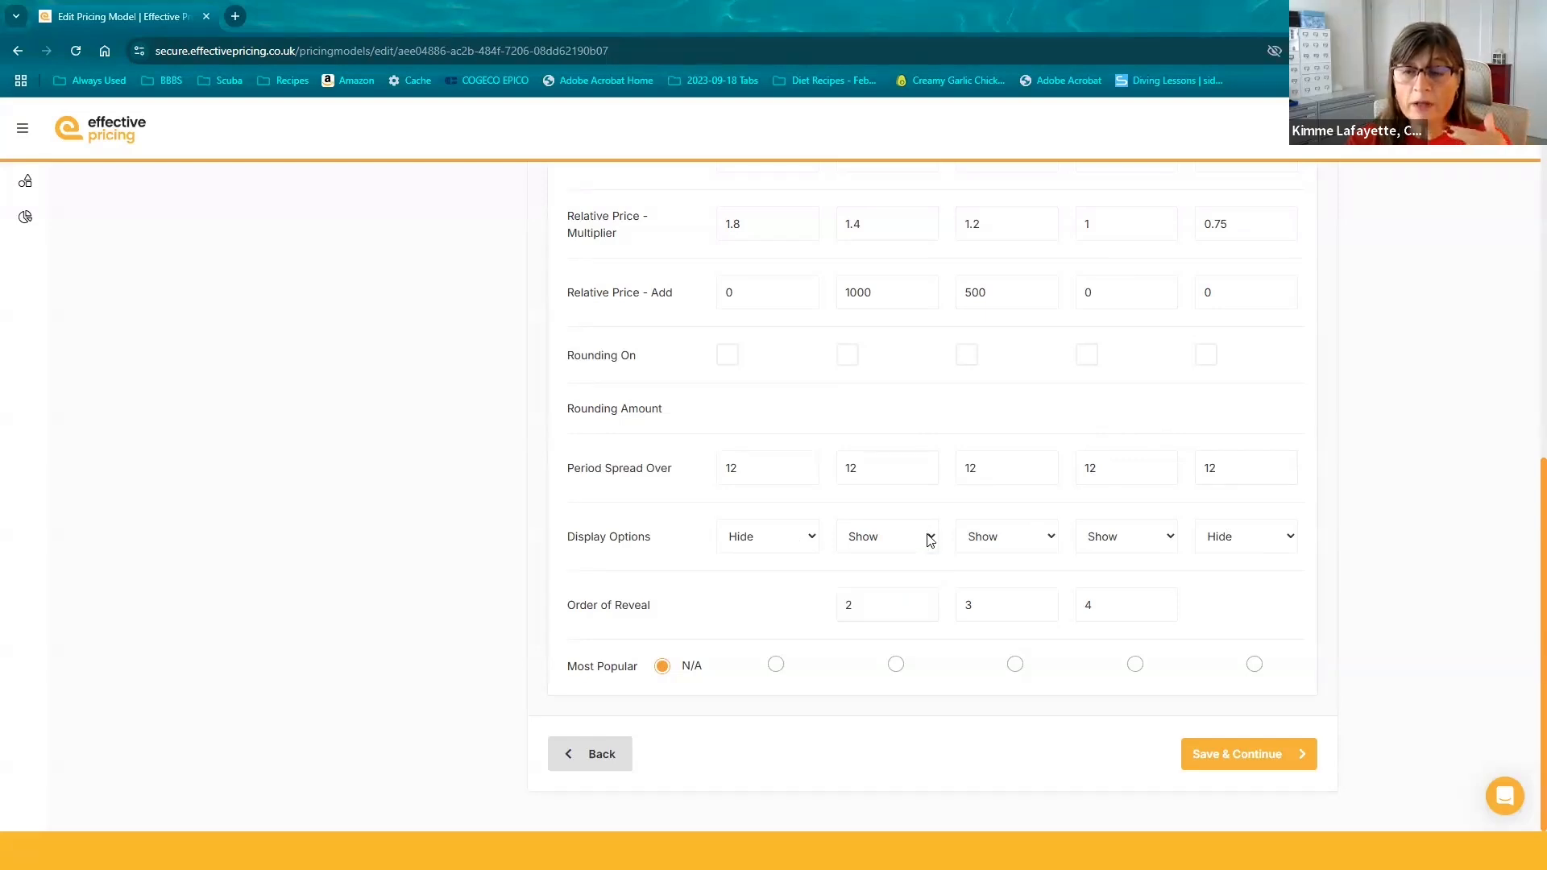
{"action": "left_click", "coordinate": [930, 539]}
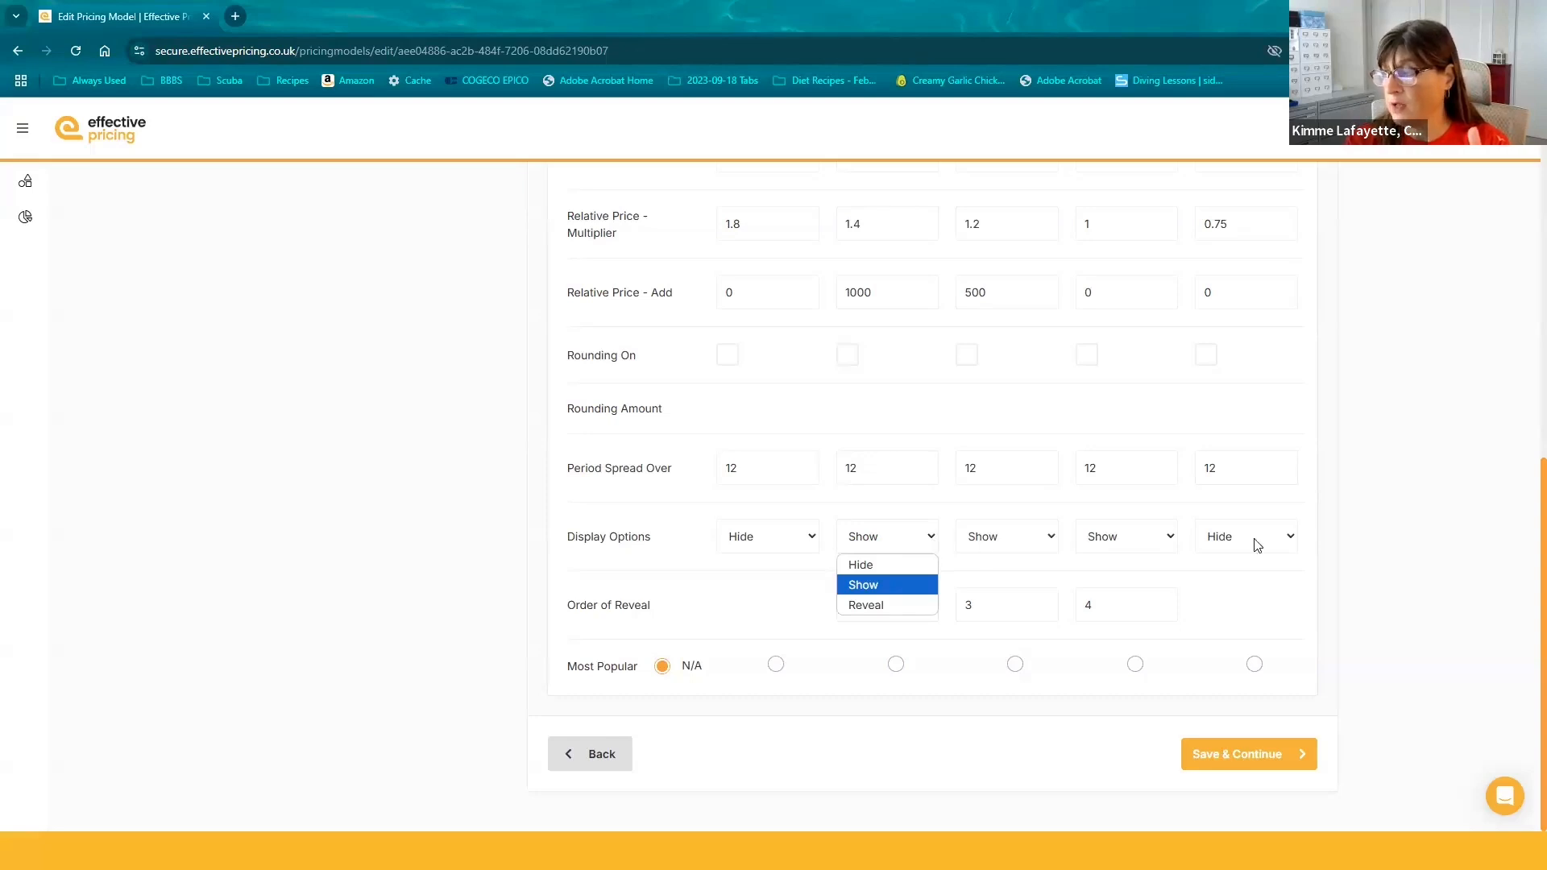
{"action": "left_click", "coordinate": [882, 537]}
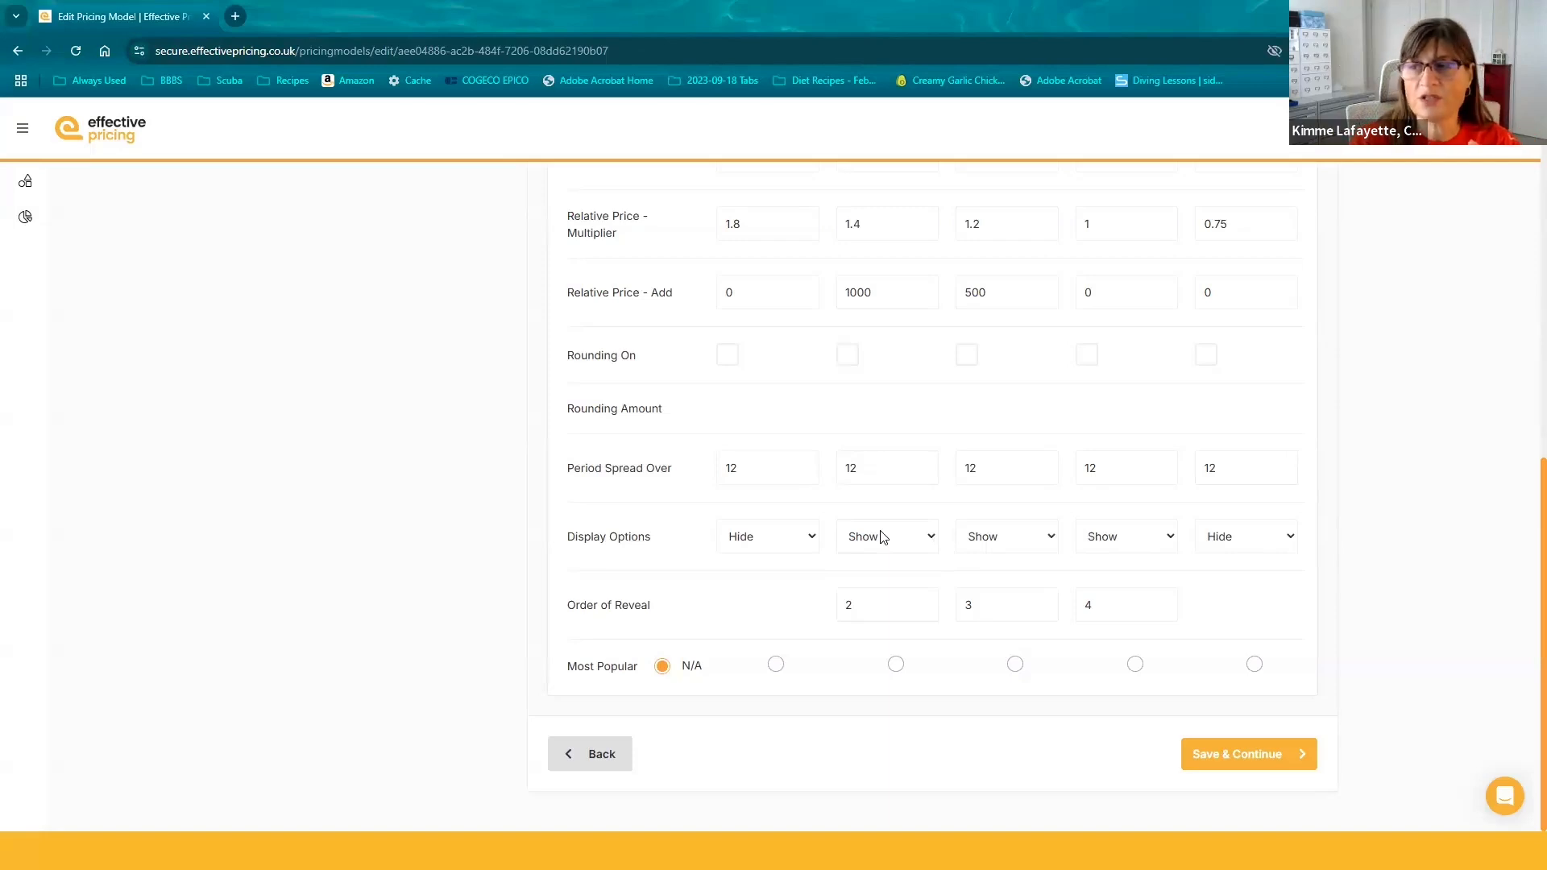
- Set the display option of the Lite package to Reveal
{"action": "left_click", "coordinate": [1287, 535]}
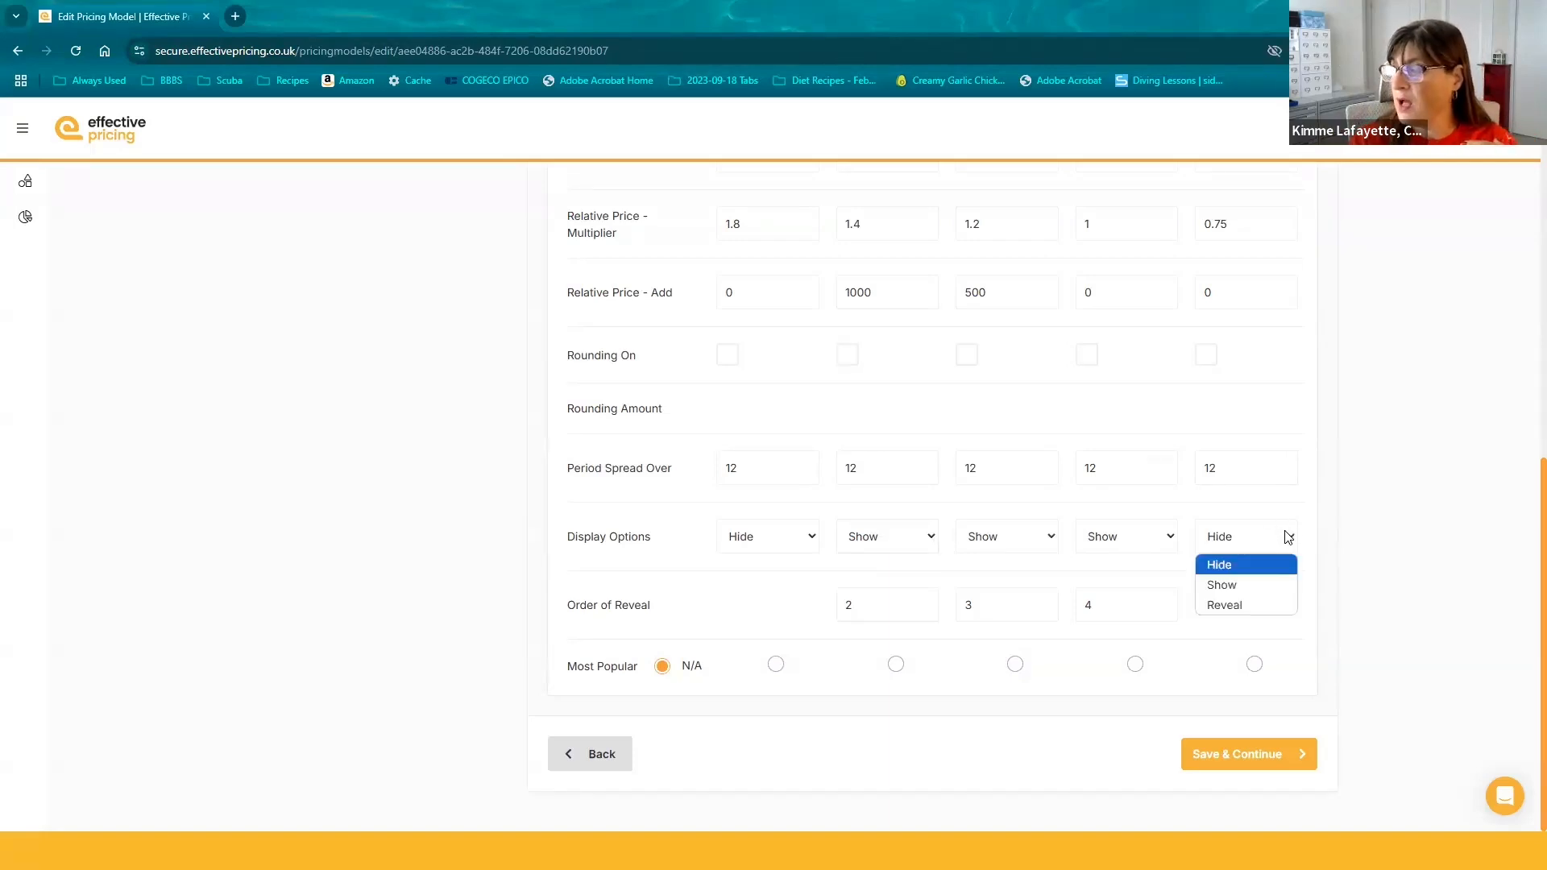
{"action": "left_click", "coordinate": [1269, 605]}
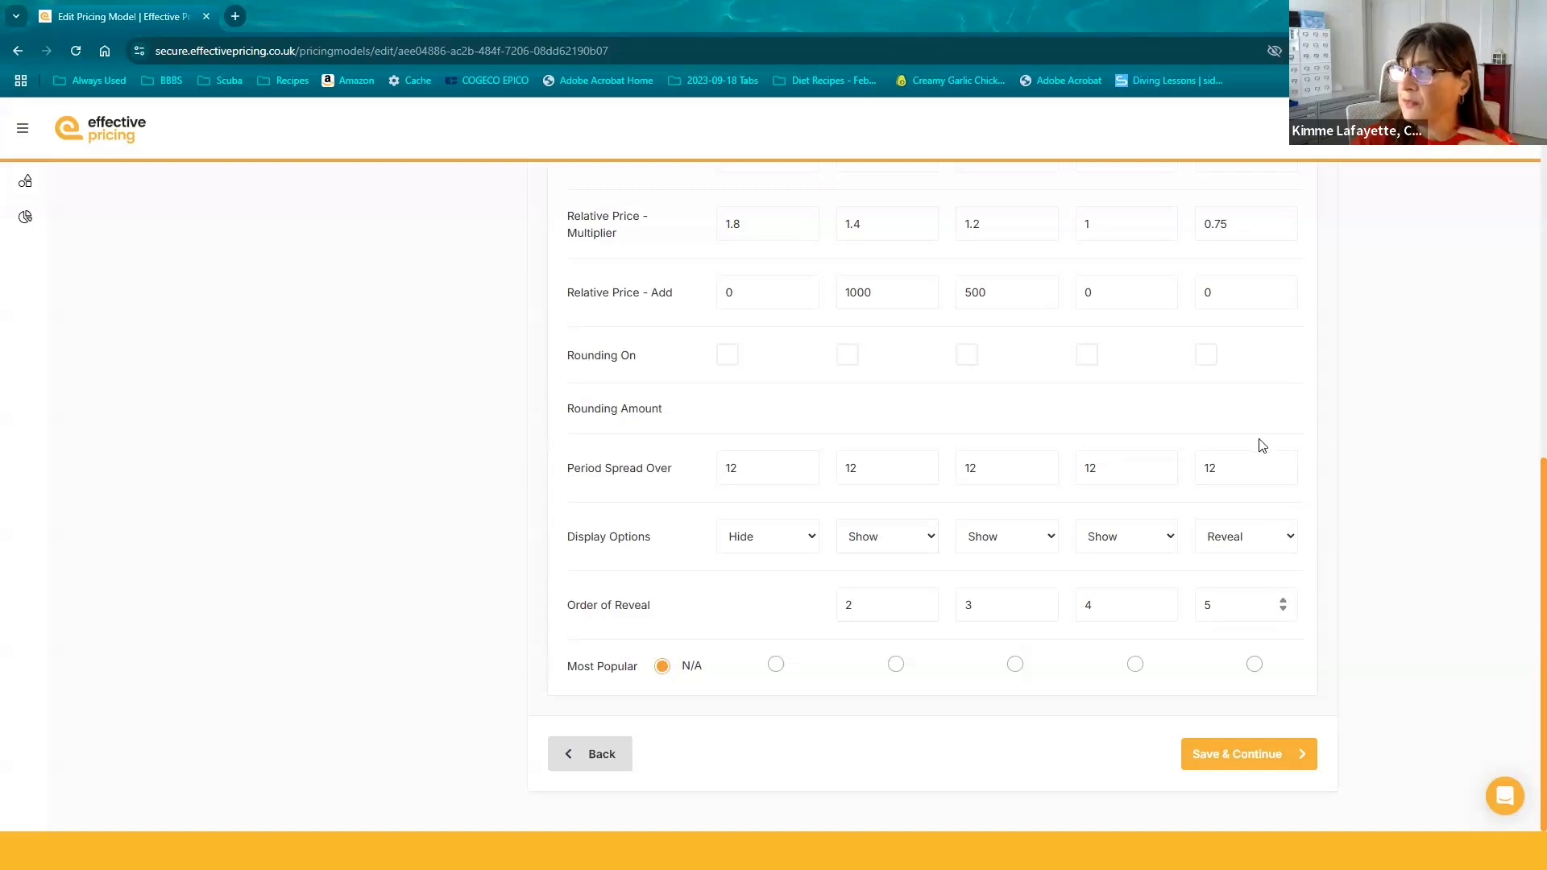
- Mark the Gold package as most popular, and save the pricing parameters to continue to the packages
{"action": "scroll", "coordinate": [1261, 444], "scroll_direction": "up", "scroll_amount": 9}
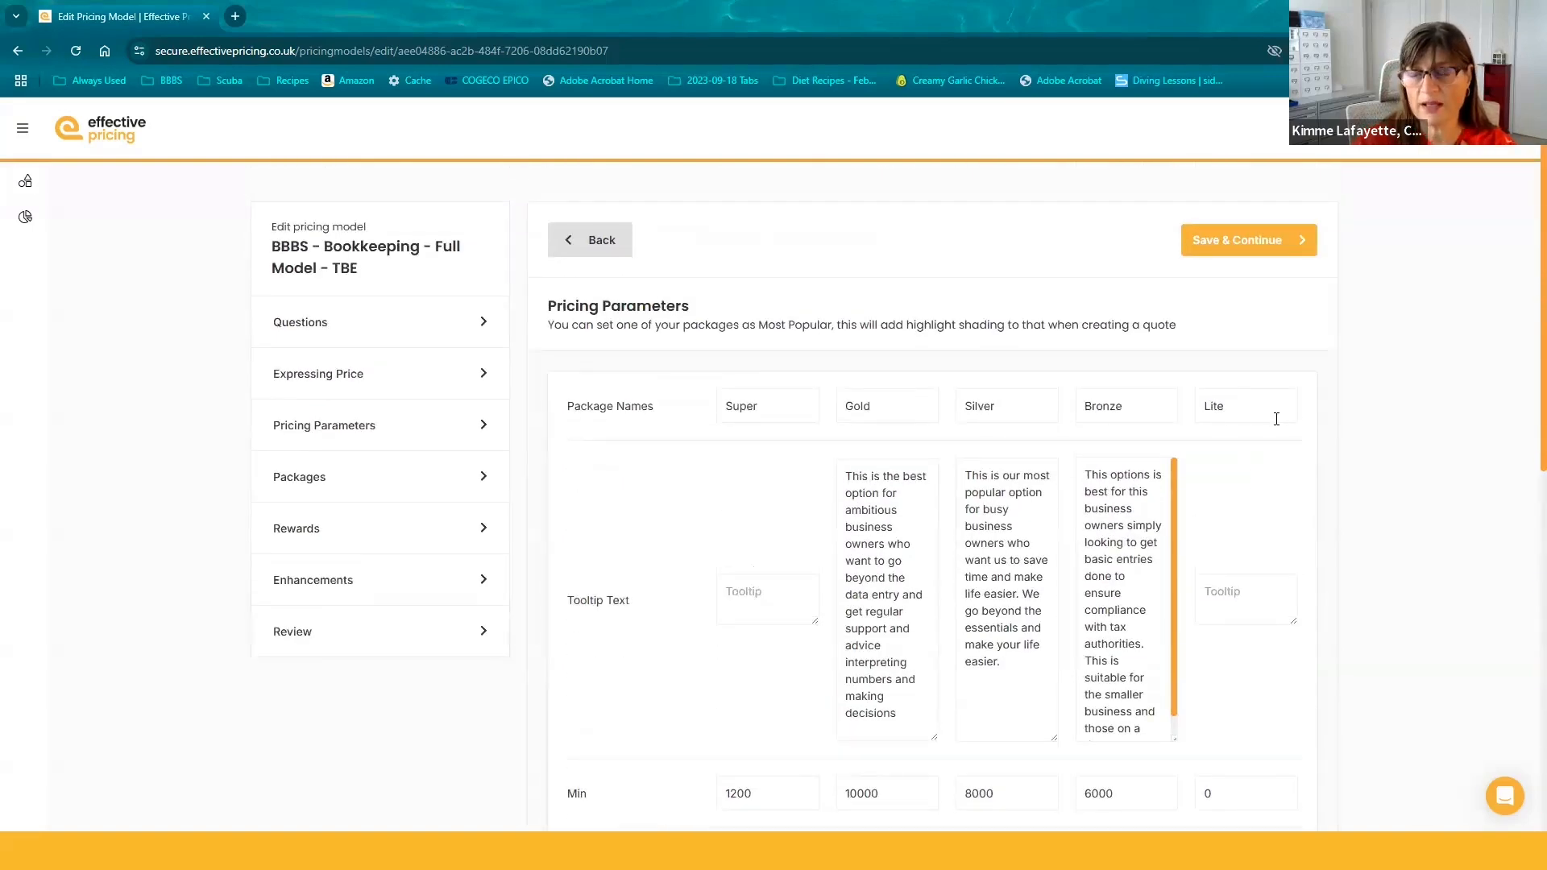
{"action": "scroll", "coordinate": [1277, 419], "scroll_direction": "down", "scroll_amount": 5}
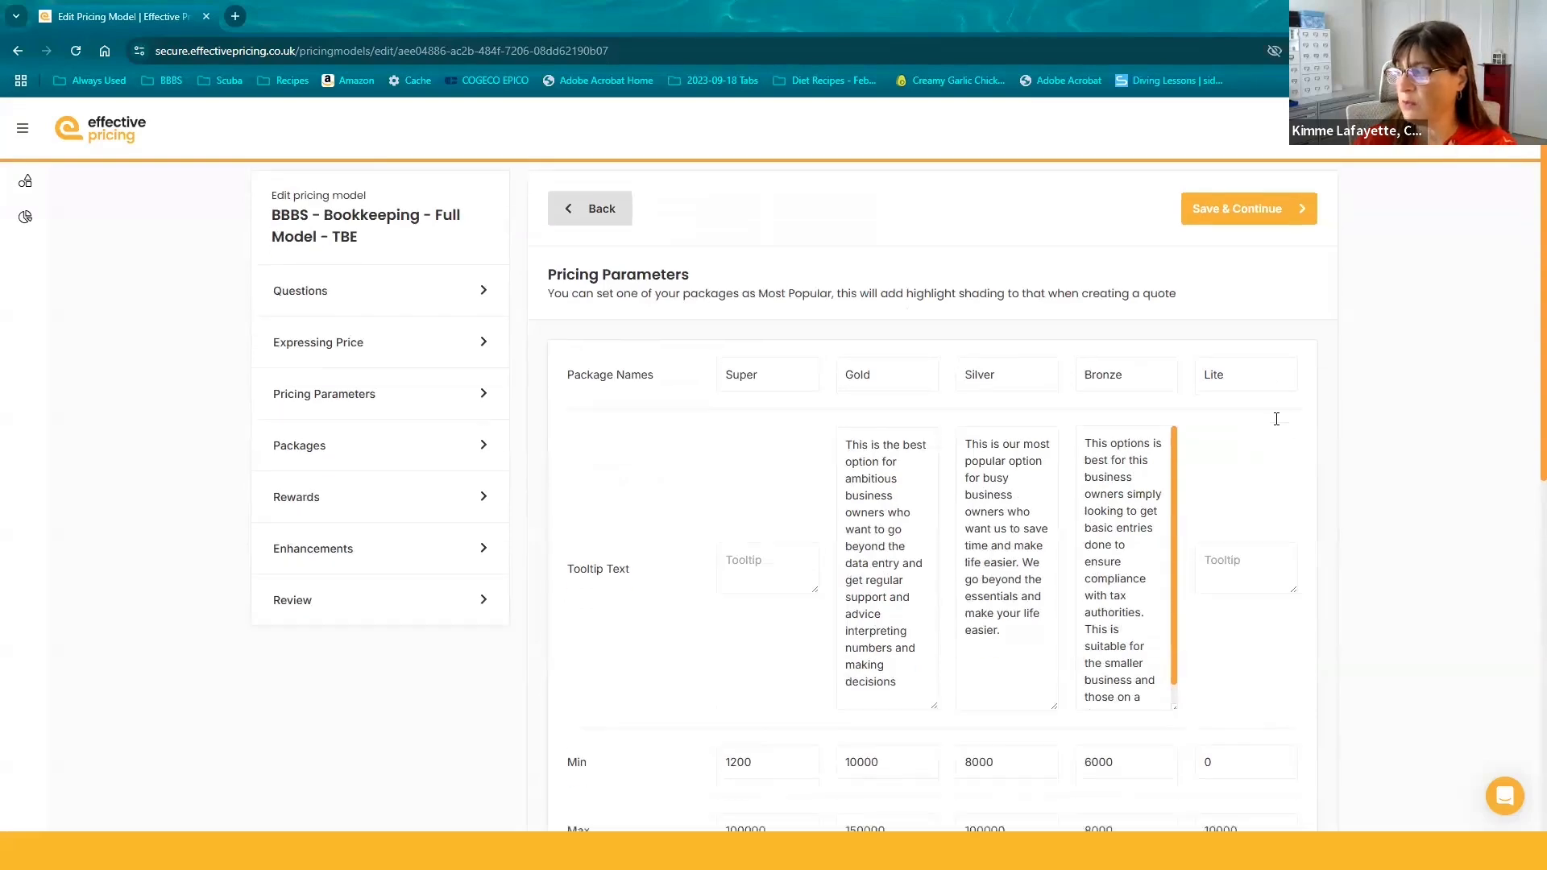
{"action": "scroll", "coordinate": [1277, 425], "scroll_direction": "down", "scroll_amount": 1}
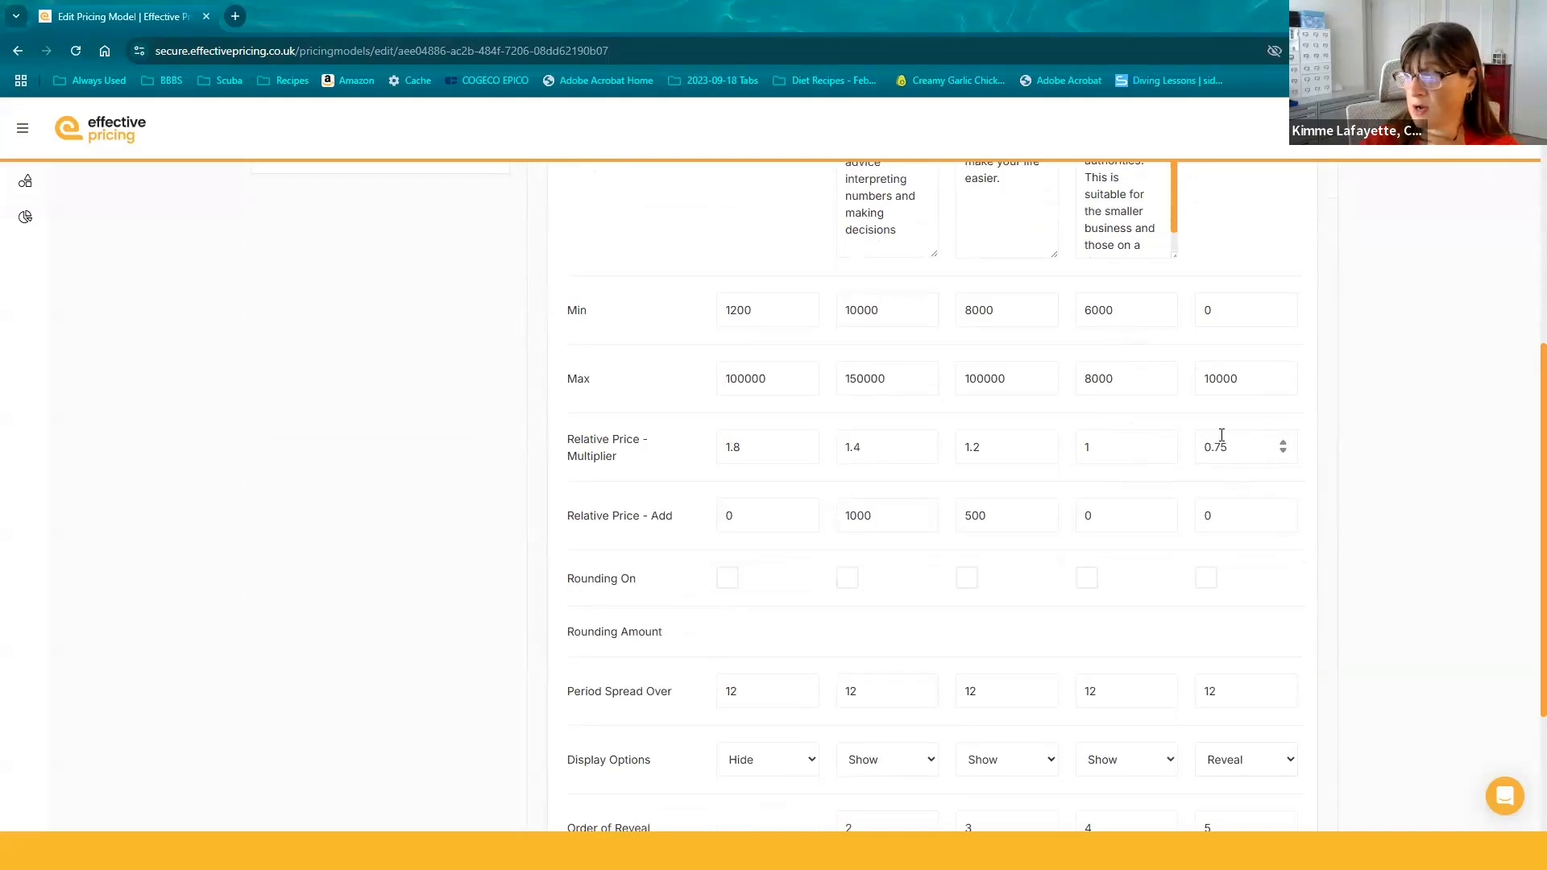
{"action": "scroll", "coordinate": [1222, 436], "scroll_direction": "down", "scroll_amount": 3}
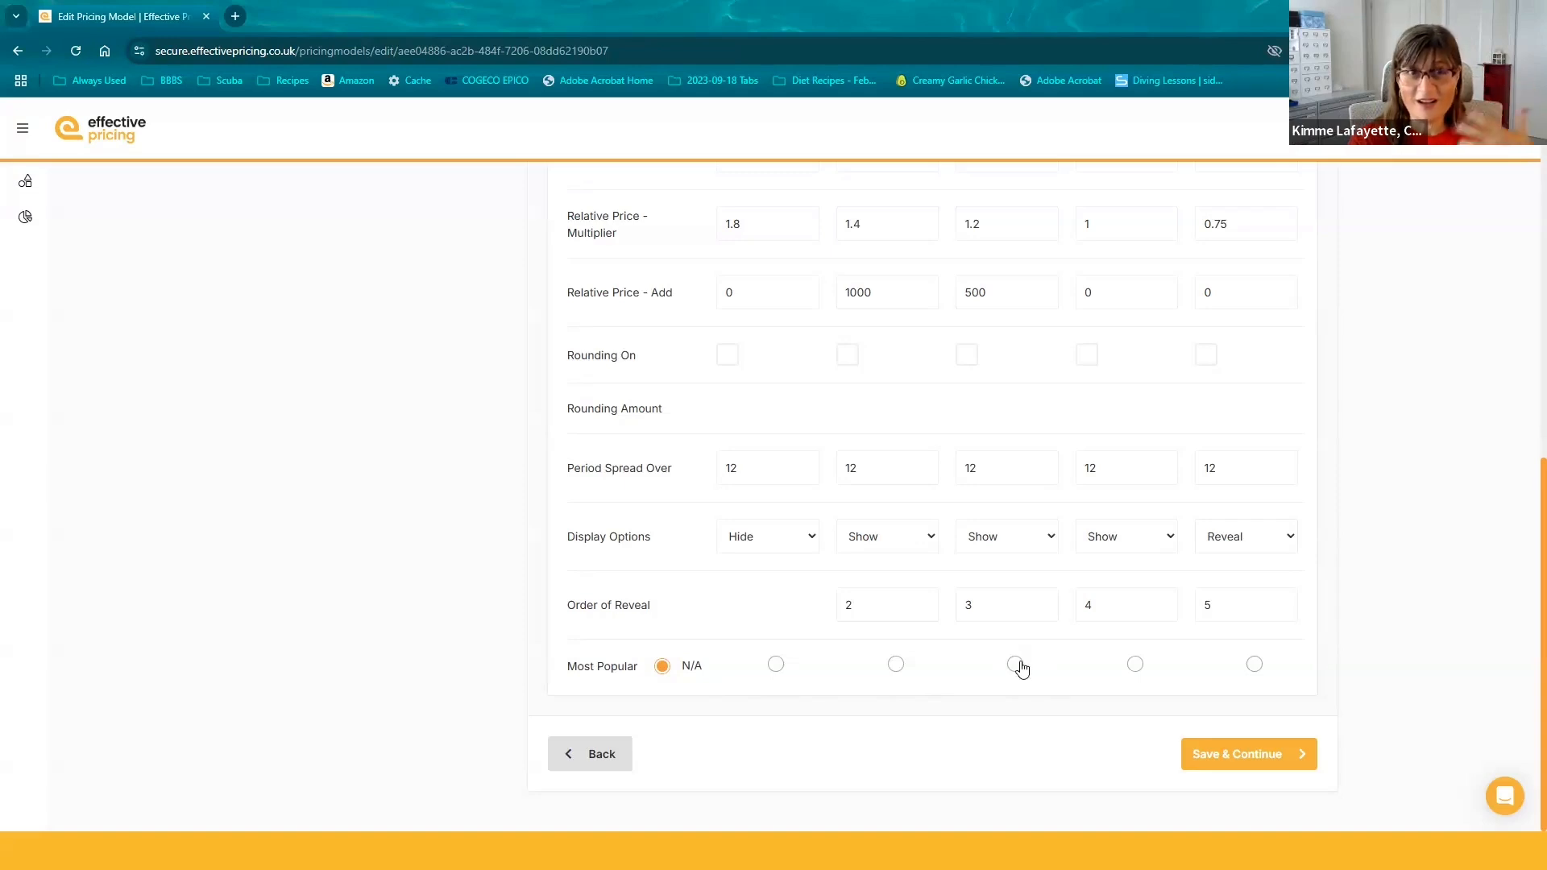
{"action": "left_click", "coordinate": [895, 667]}
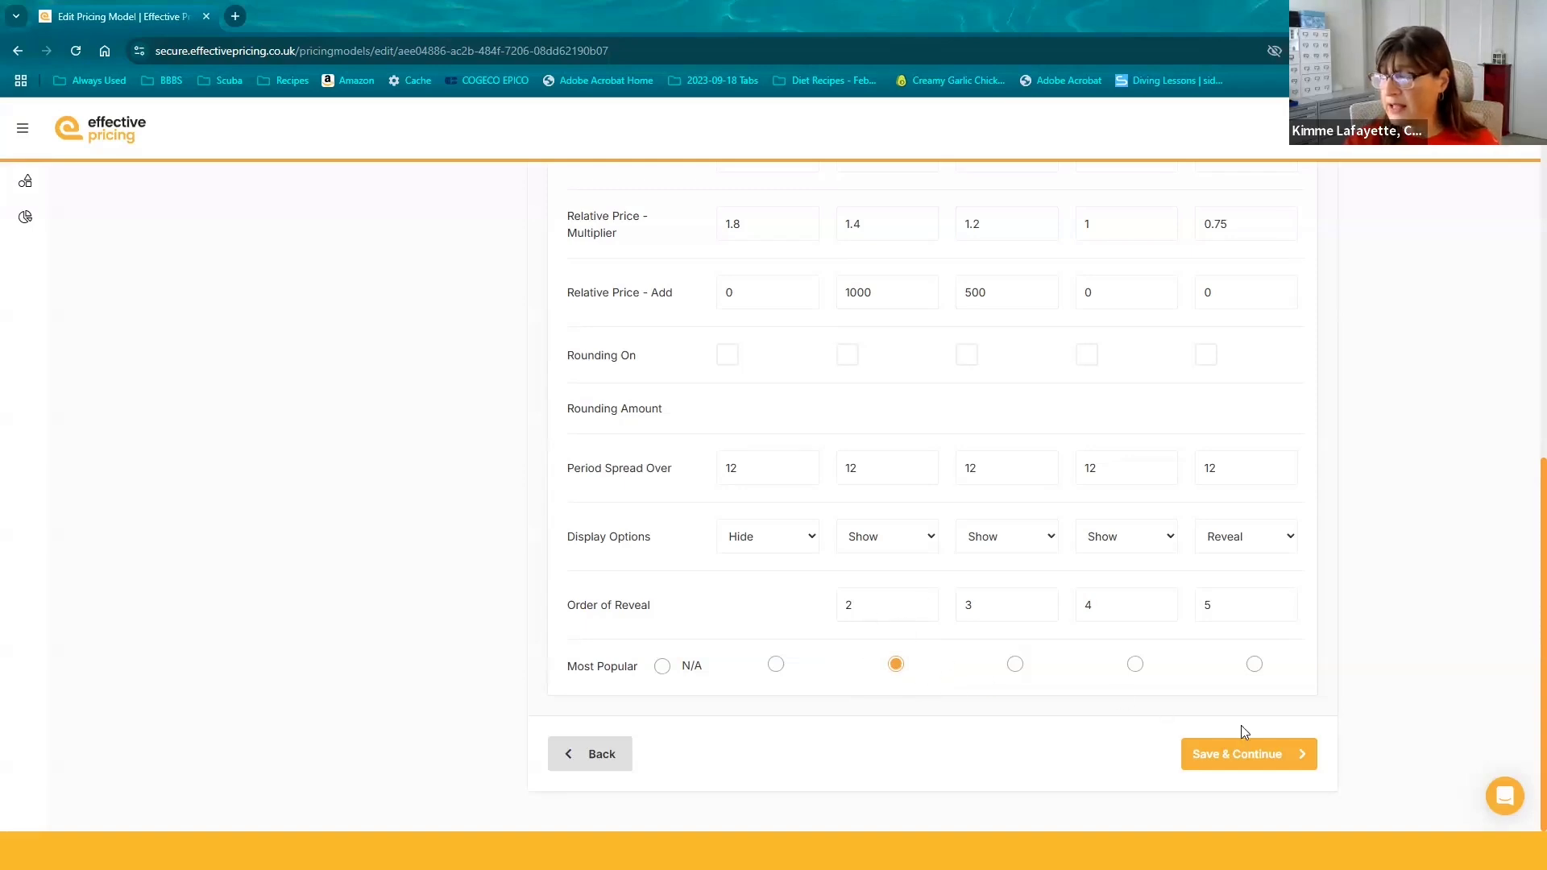
{"action": "left_click", "coordinate": [1256, 755]}
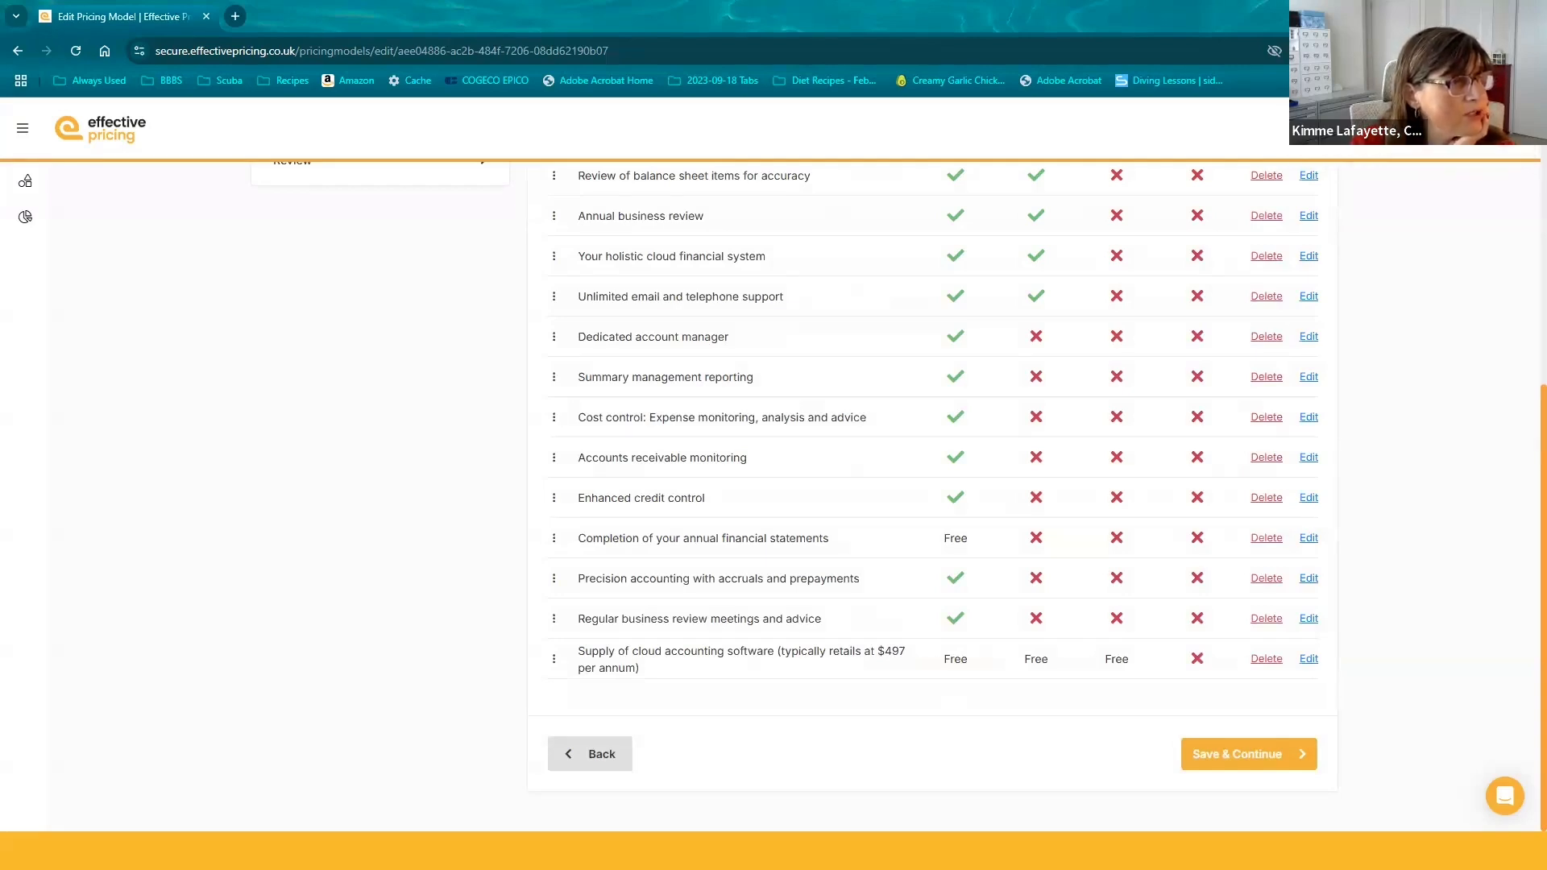
- Go back to the pricing parameters and view the presentation's next slide about setting up packages before returning to the pricing model
{"action": "left_click", "coordinate": [590, 754]}
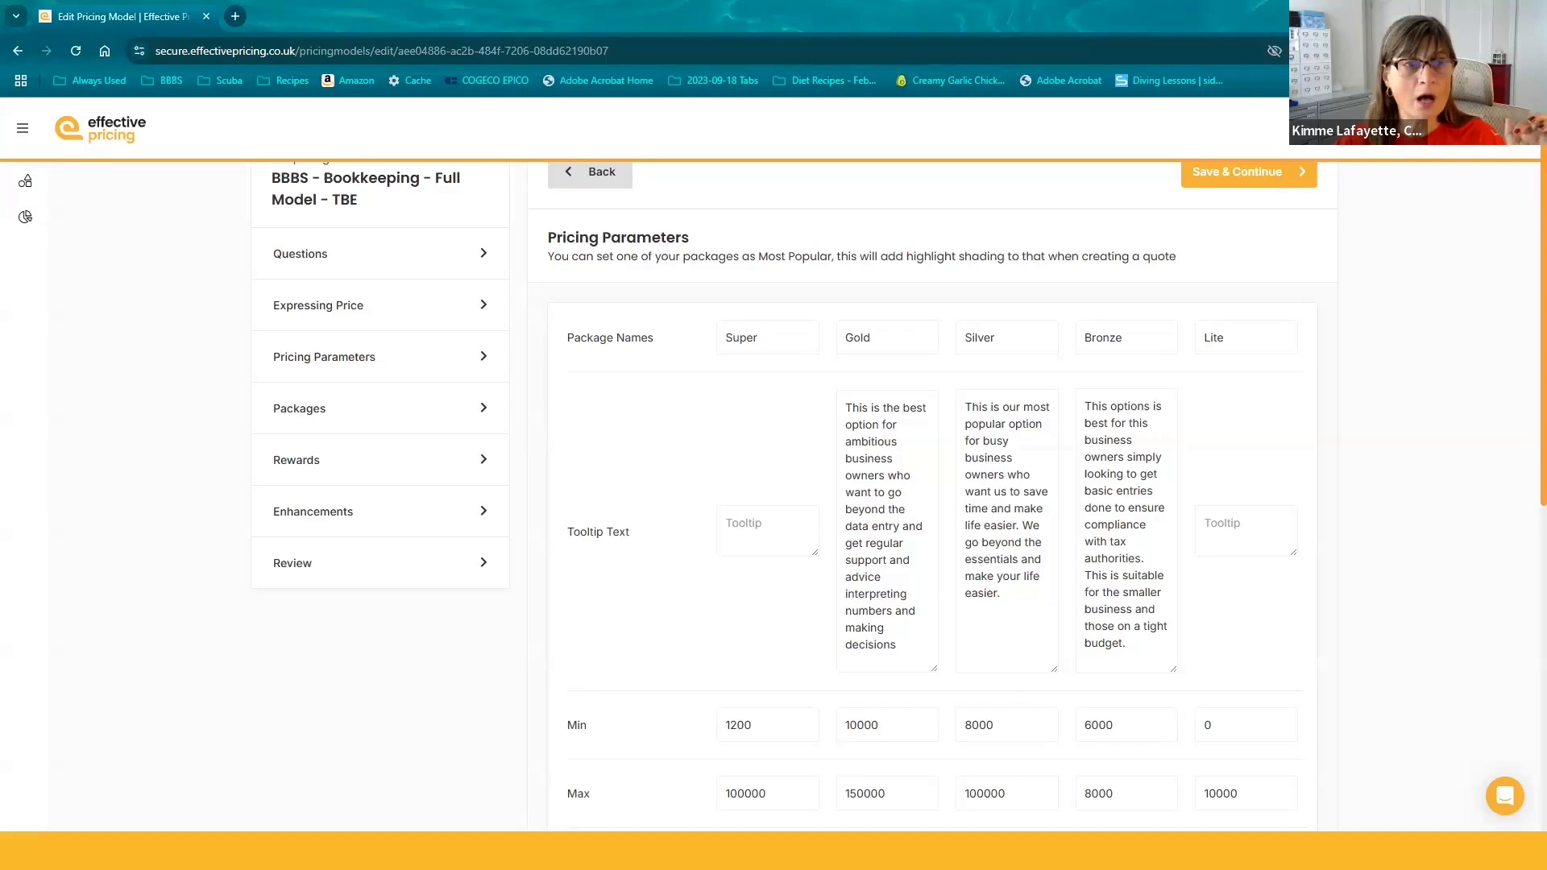
{"action": "key", "text": "alt+Tab"}
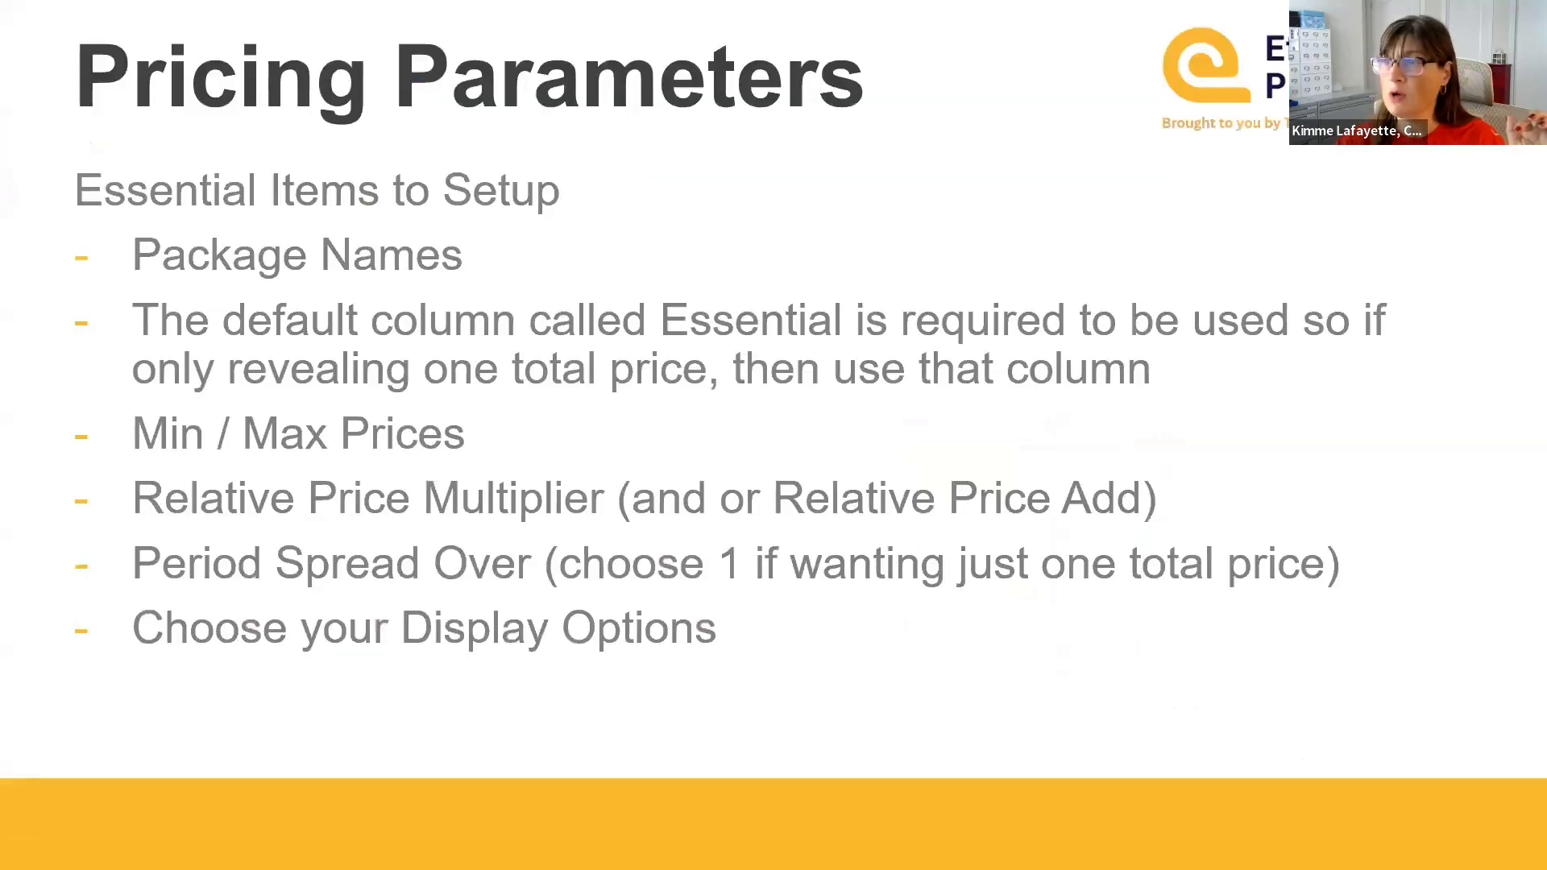
{"action": "key", "text": "Right"}
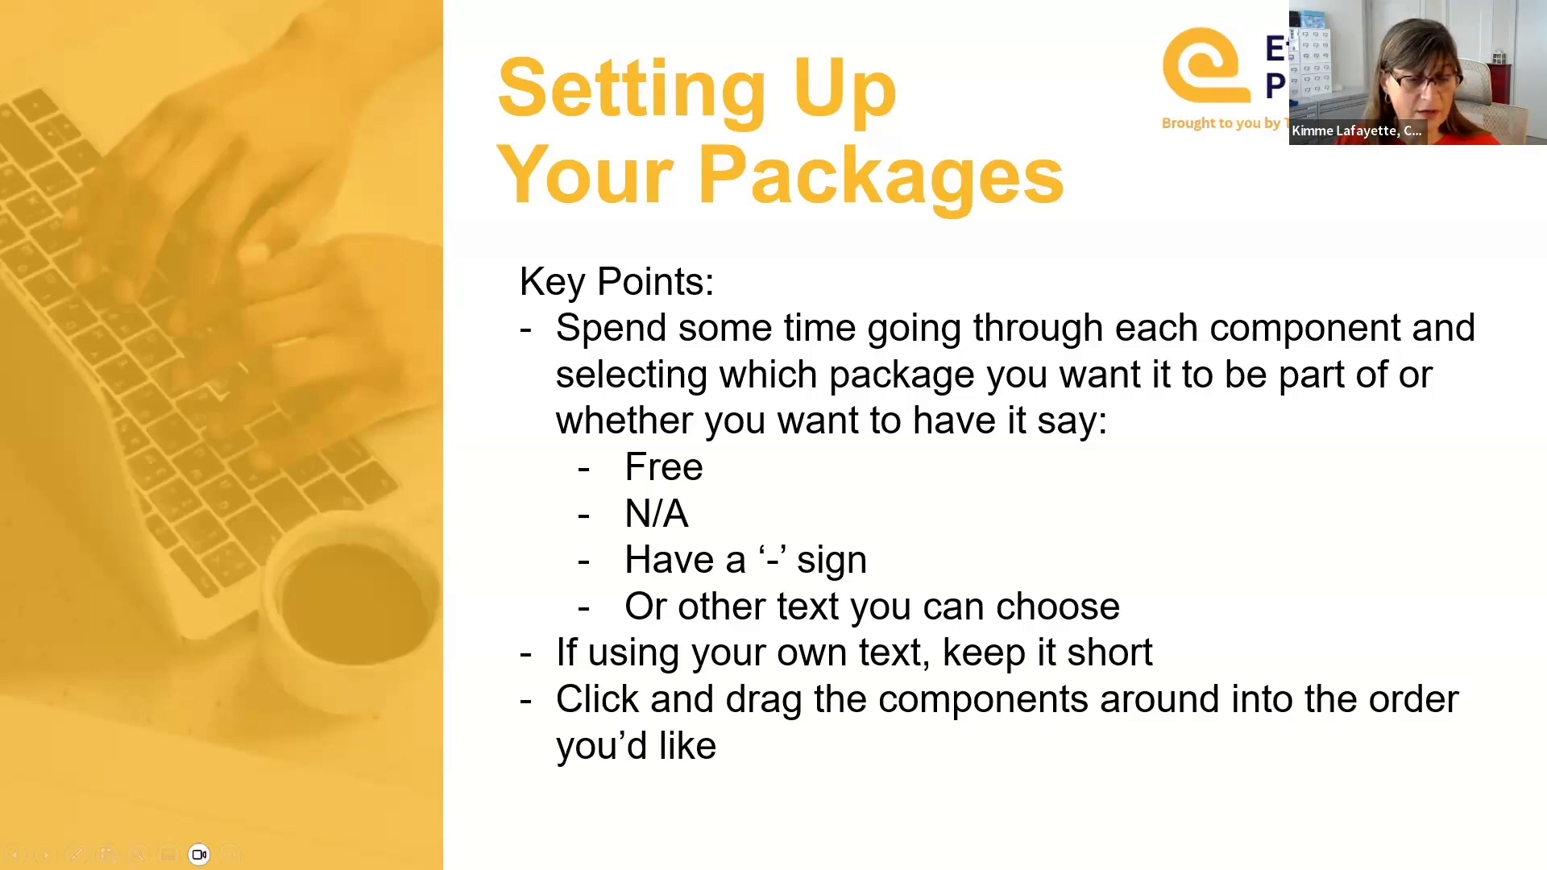
{"action": "key", "text": "alt+Tab"}
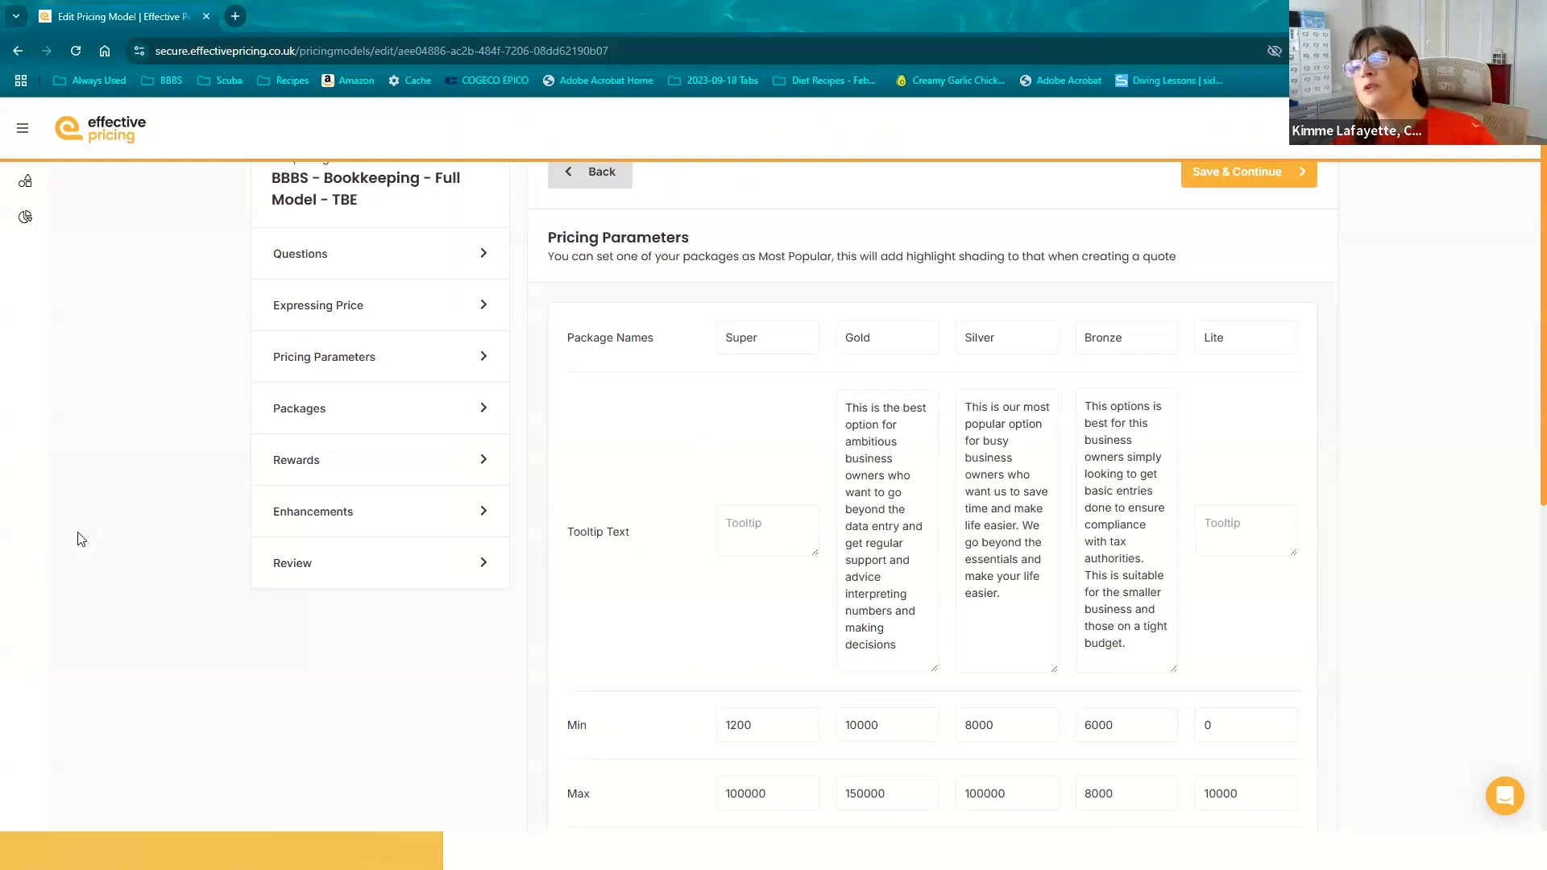
- Open the Packages section and review which components each package includes
{"action": "left_click", "coordinate": [309, 417]}
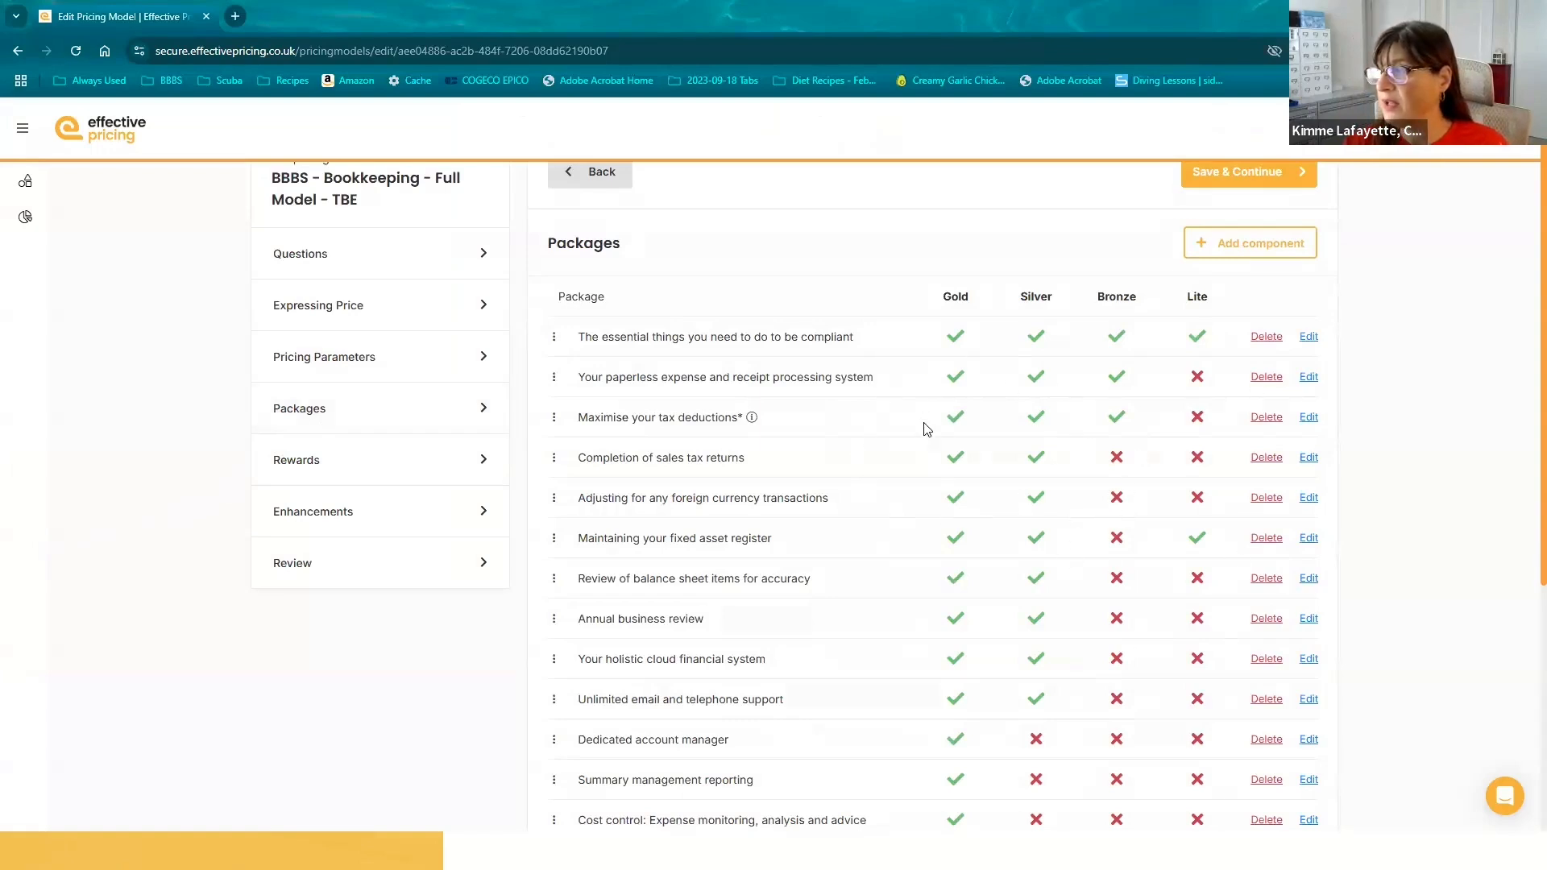
{"action": "scroll", "coordinate": [847, 441], "scroll_direction": "up", "scroll_amount": 1}
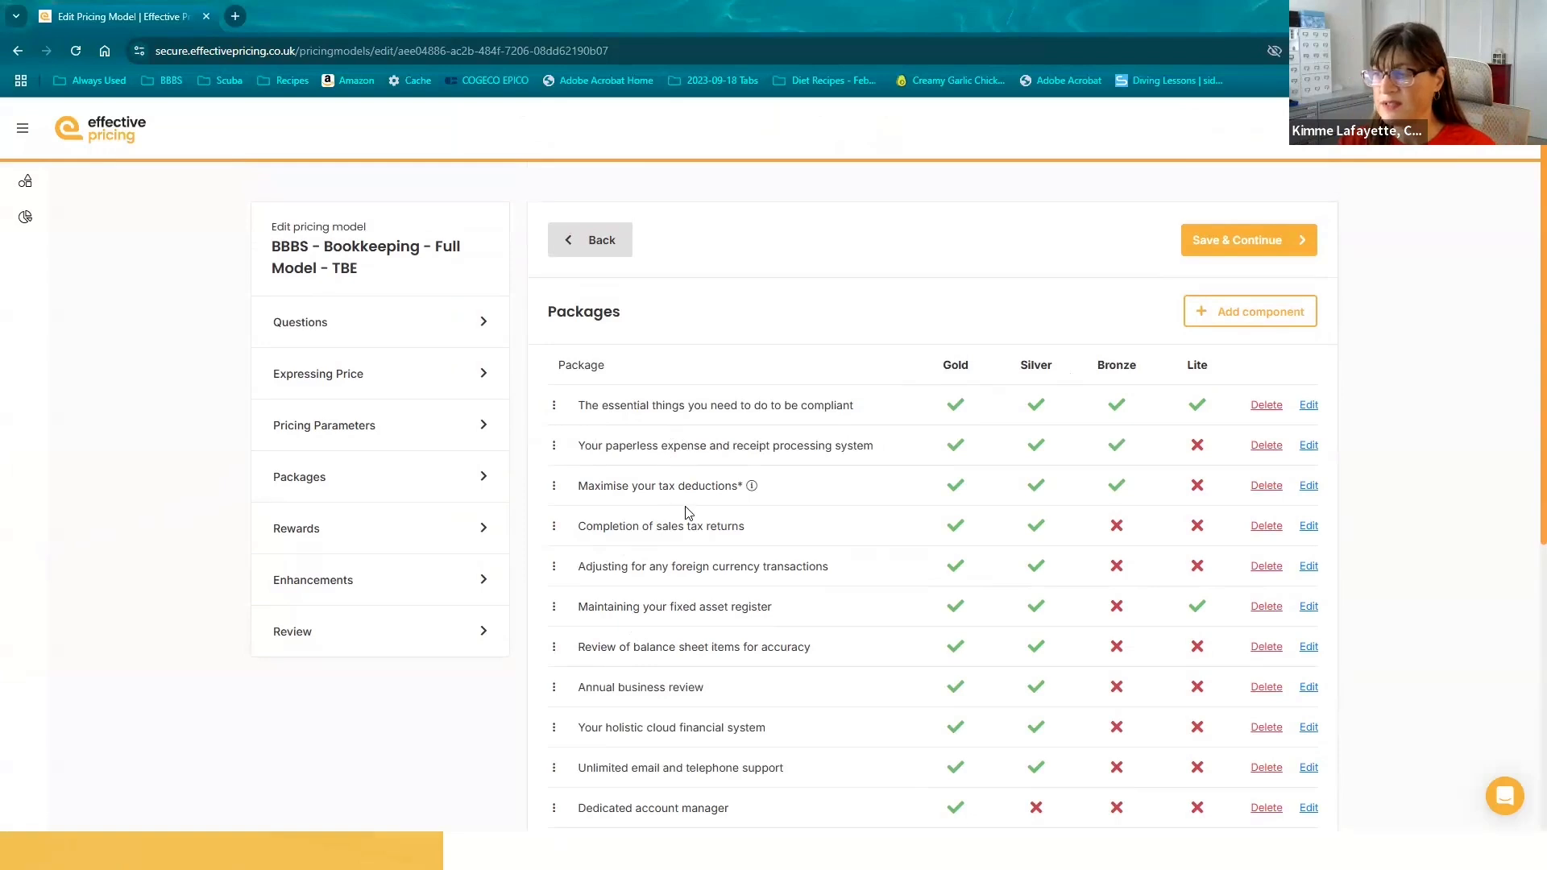
{"action": "scroll", "coordinate": [686, 513], "scroll_direction": "down", "scroll_amount": 2}
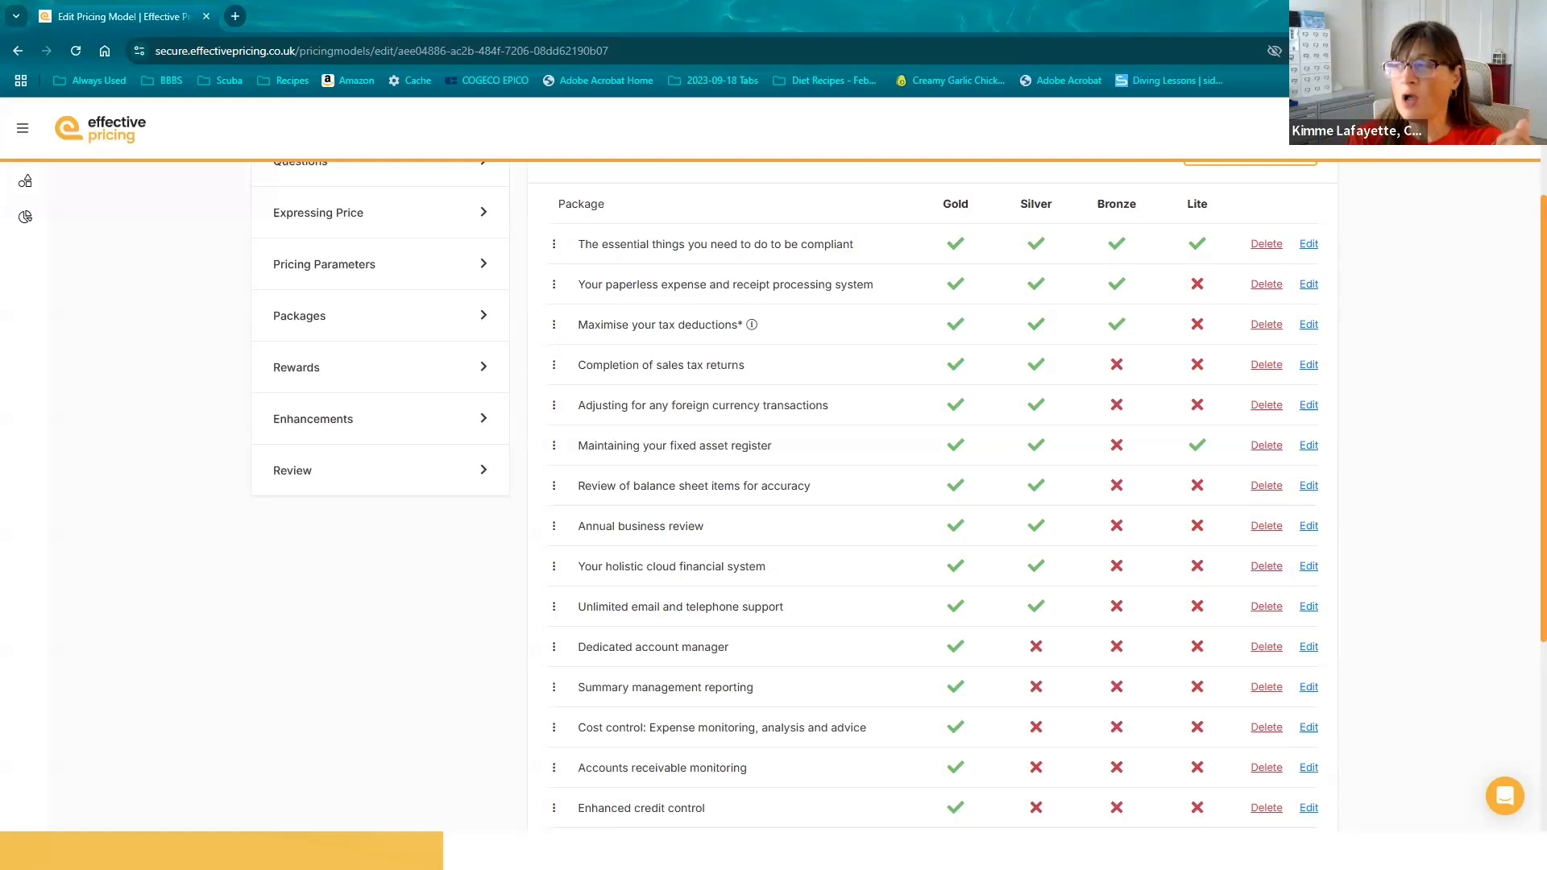
{"action": "scroll", "coordinate": [781, 630], "scroll_direction": "up", "scroll_amount": 2}
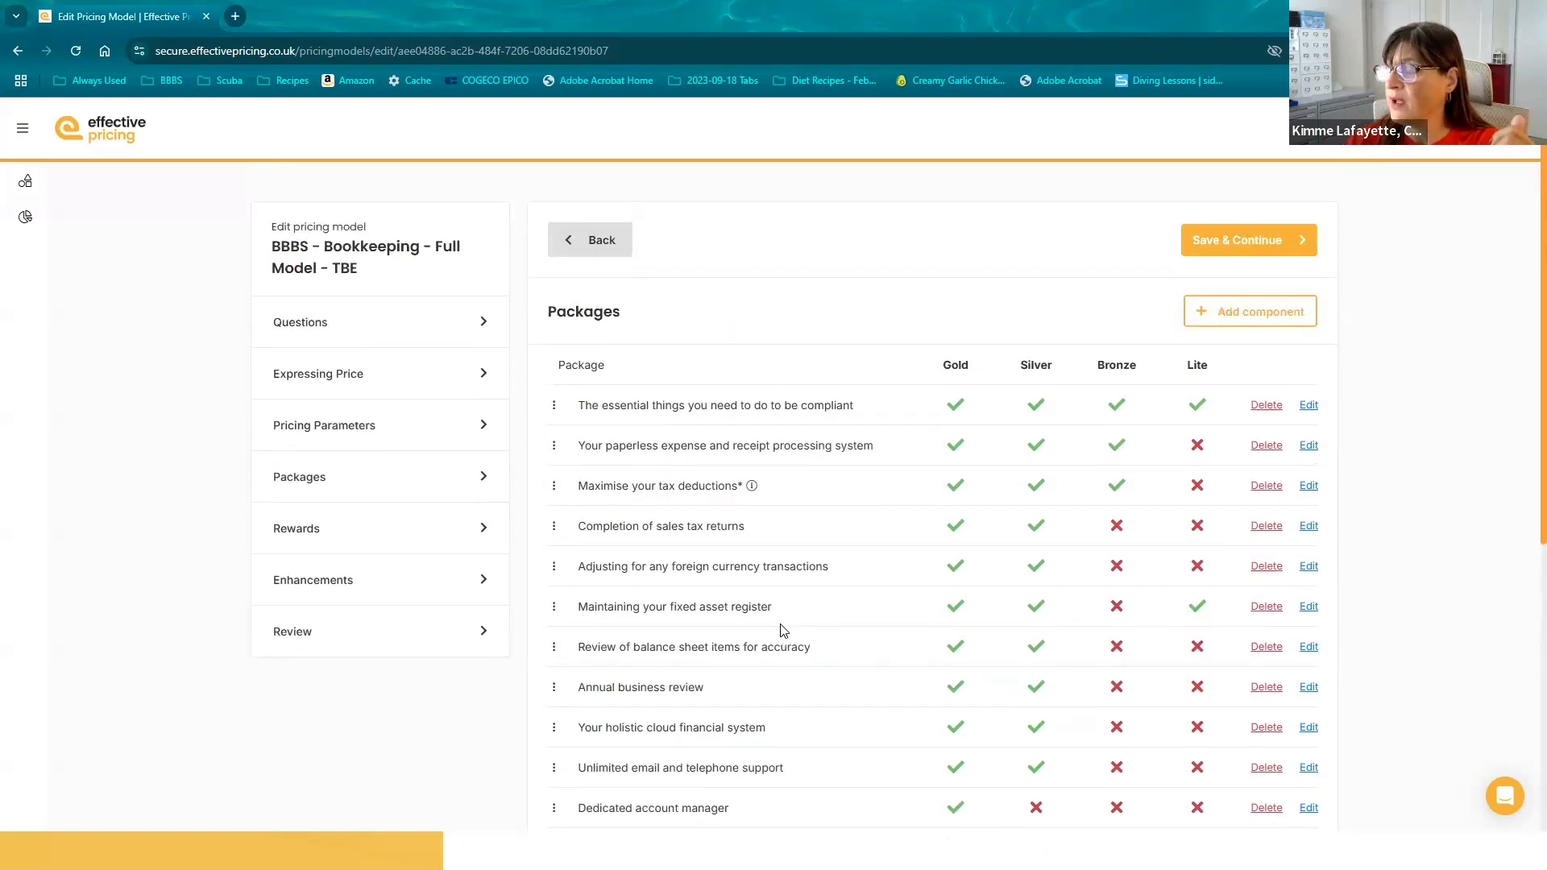
- Add a component named "Test" that is included in every package, and save it
{"action": "left_click", "coordinate": [1250, 319]}
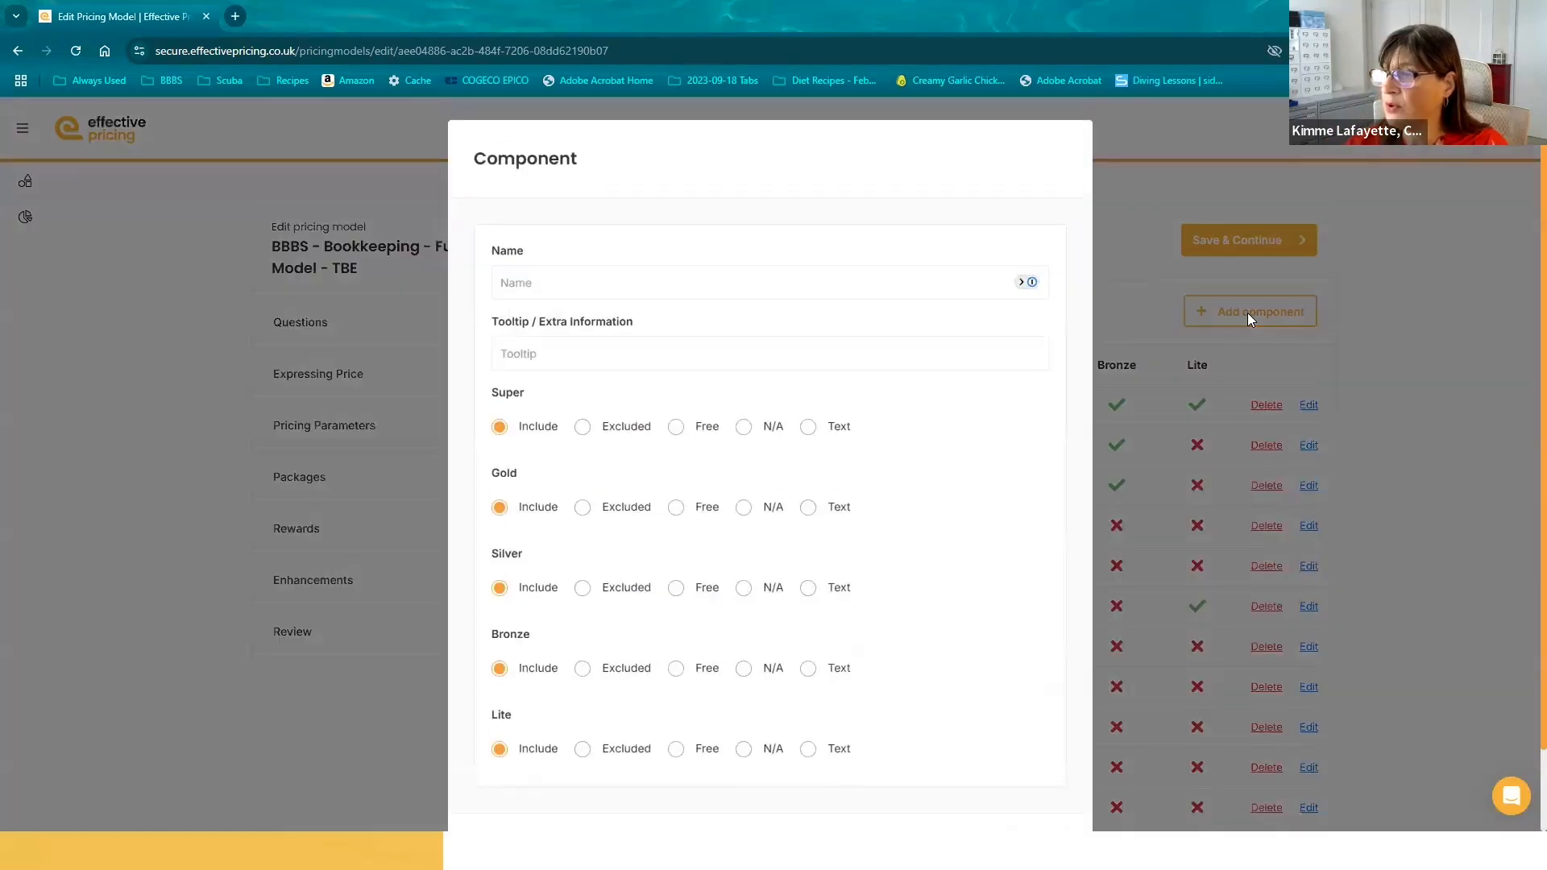
{"action": "type", "text": "Test"}
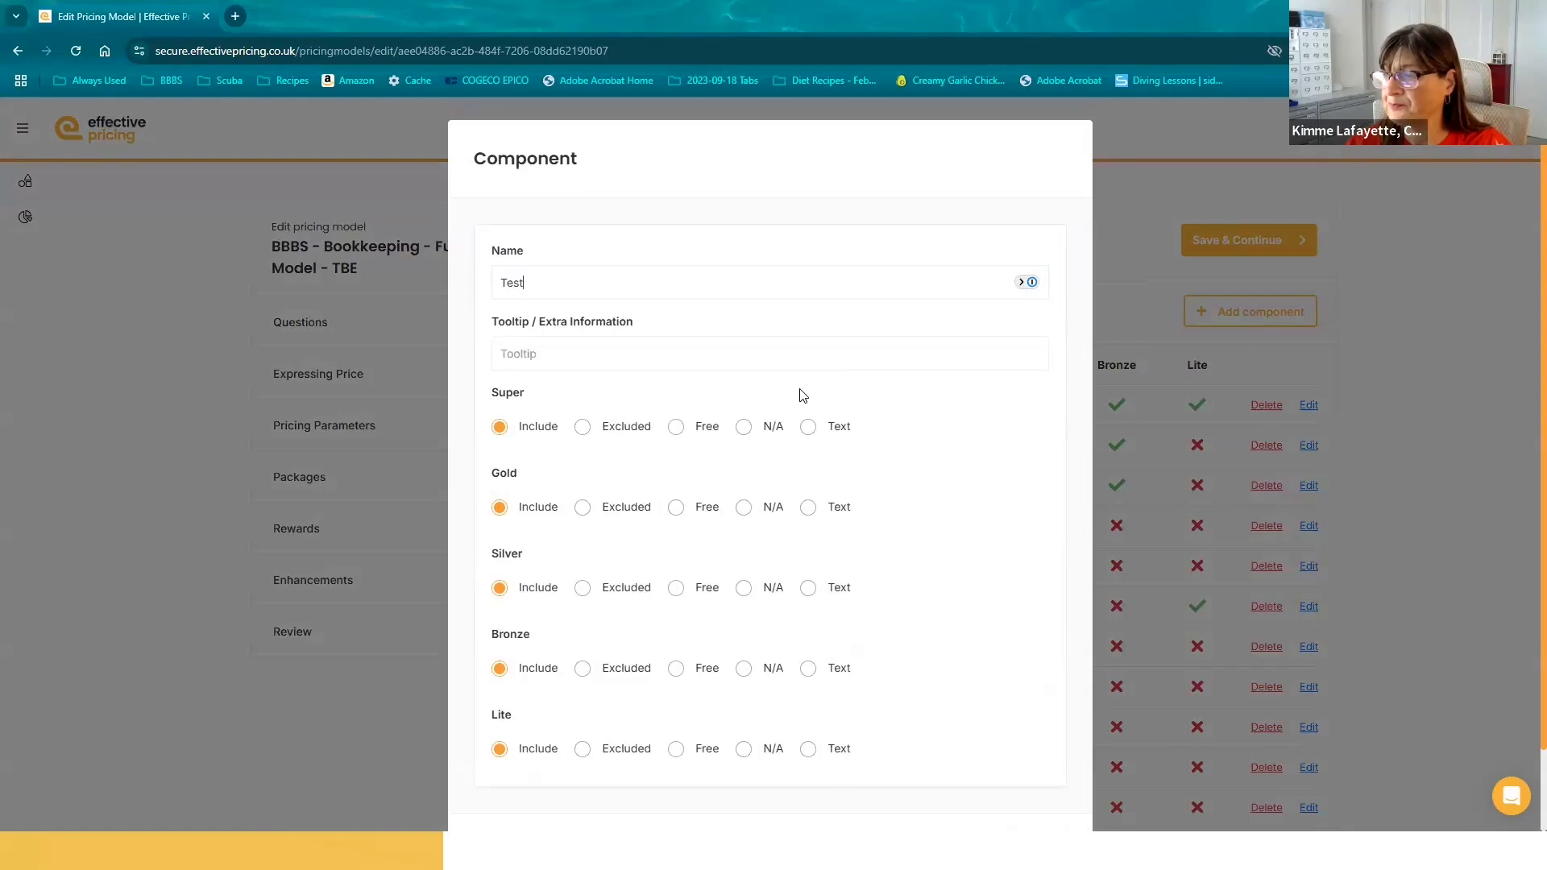
{"action": "scroll", "coordinate": [838, 484], "scroll_direction": "down", "scroll_amount": 2}
{"action": "left_click", "coordinate": [1022, 763]}
- Give the Test component the tooltip text "Tooltip Info" and save it
{"action": "scroll", "coordinate": [829, 639], "scroll_direction": "down", "scroll_amount": 5}
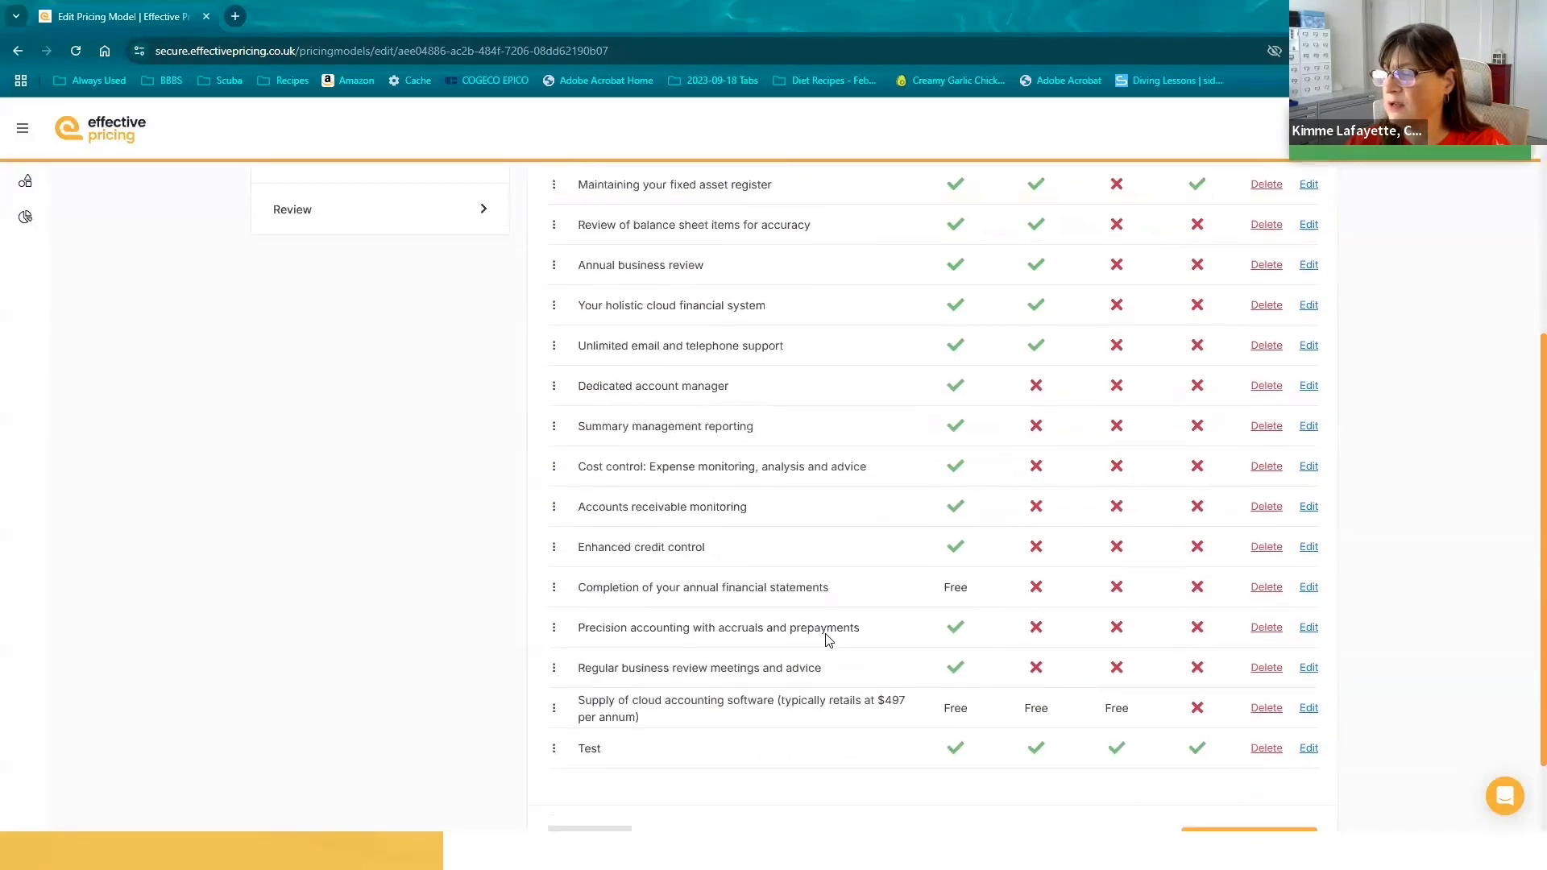
{"action": "scroll", "coordinate": [826, 634], "scroll_direction": "down", "scroll_amount": 1}
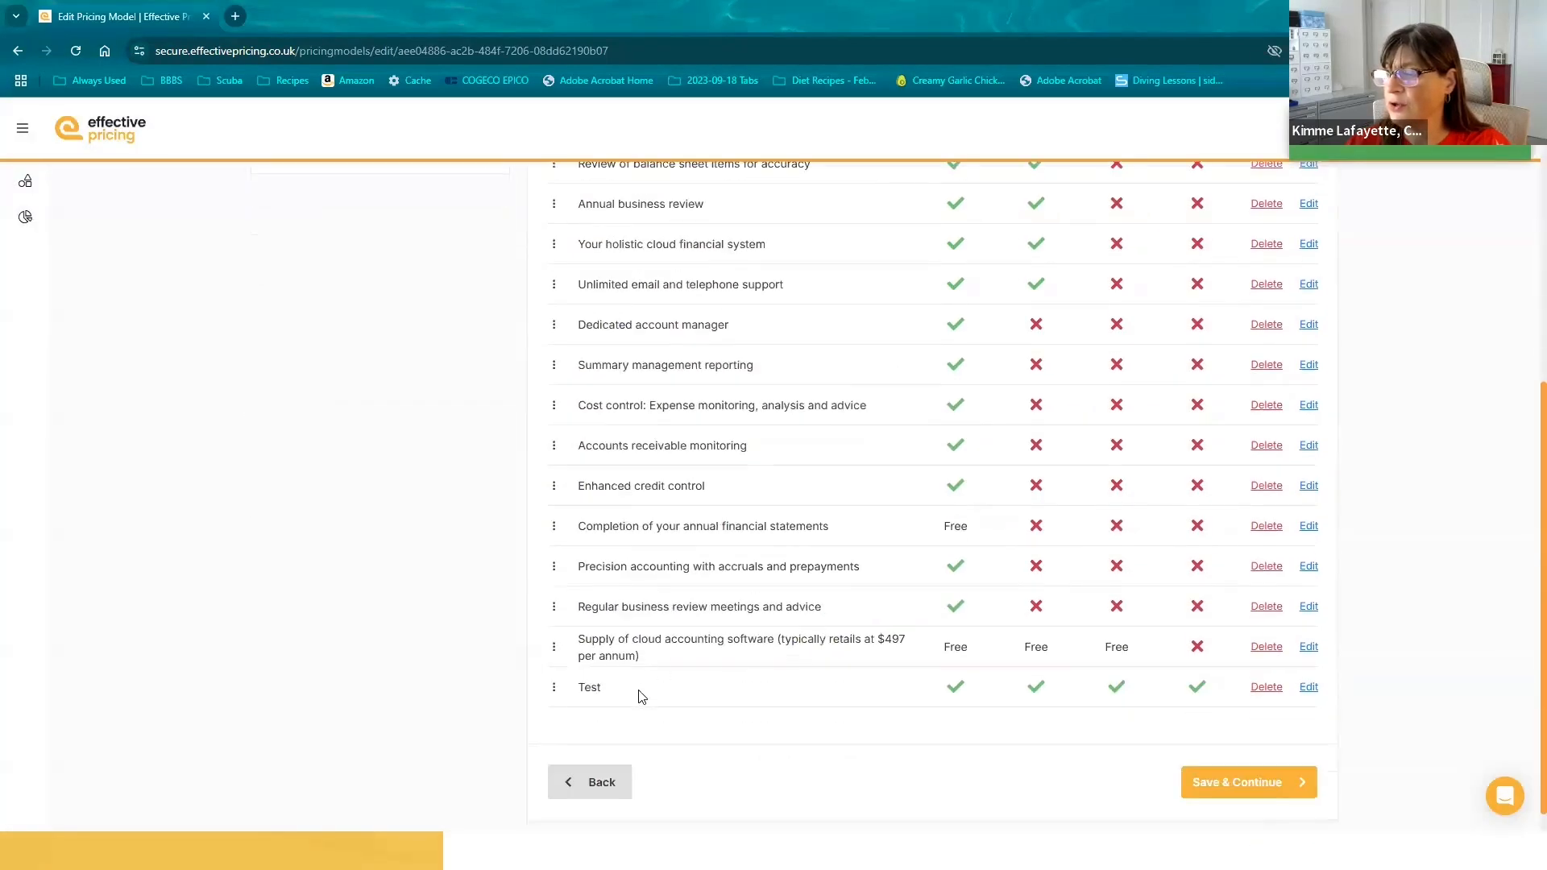
{"action": "left_click", "coordinate": [583, 685]}
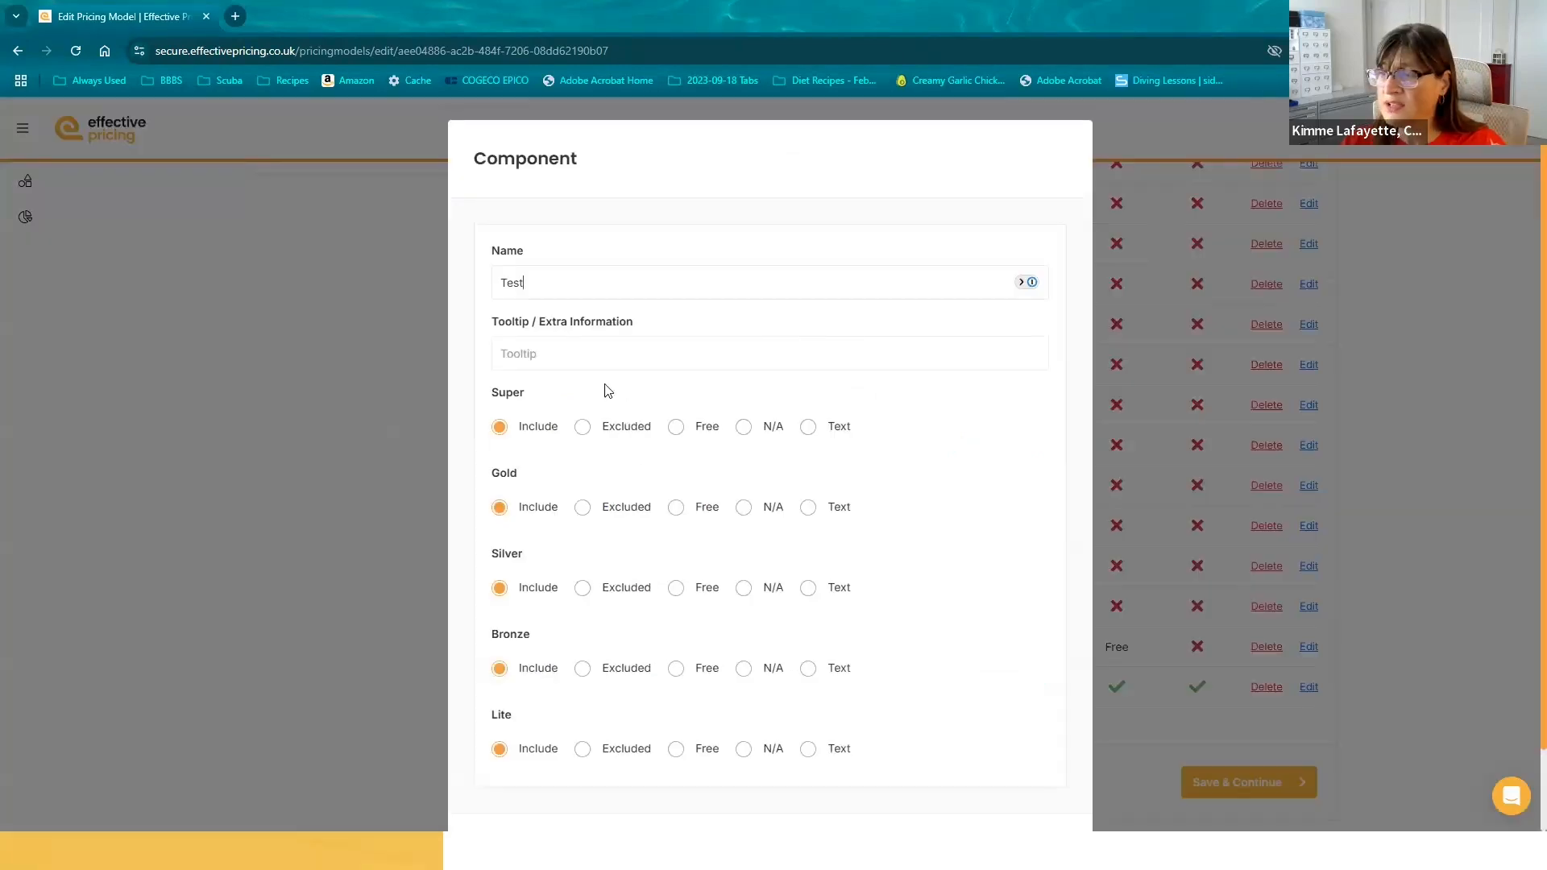
{"action": "left_click", "coordinate": [535, 353]}
{"action": "type", "text": "Tooltip Info"}
{"action": "scroll", "coordinate": [825, 621], "scroll_direction": "down", "scroll_amount": 5}
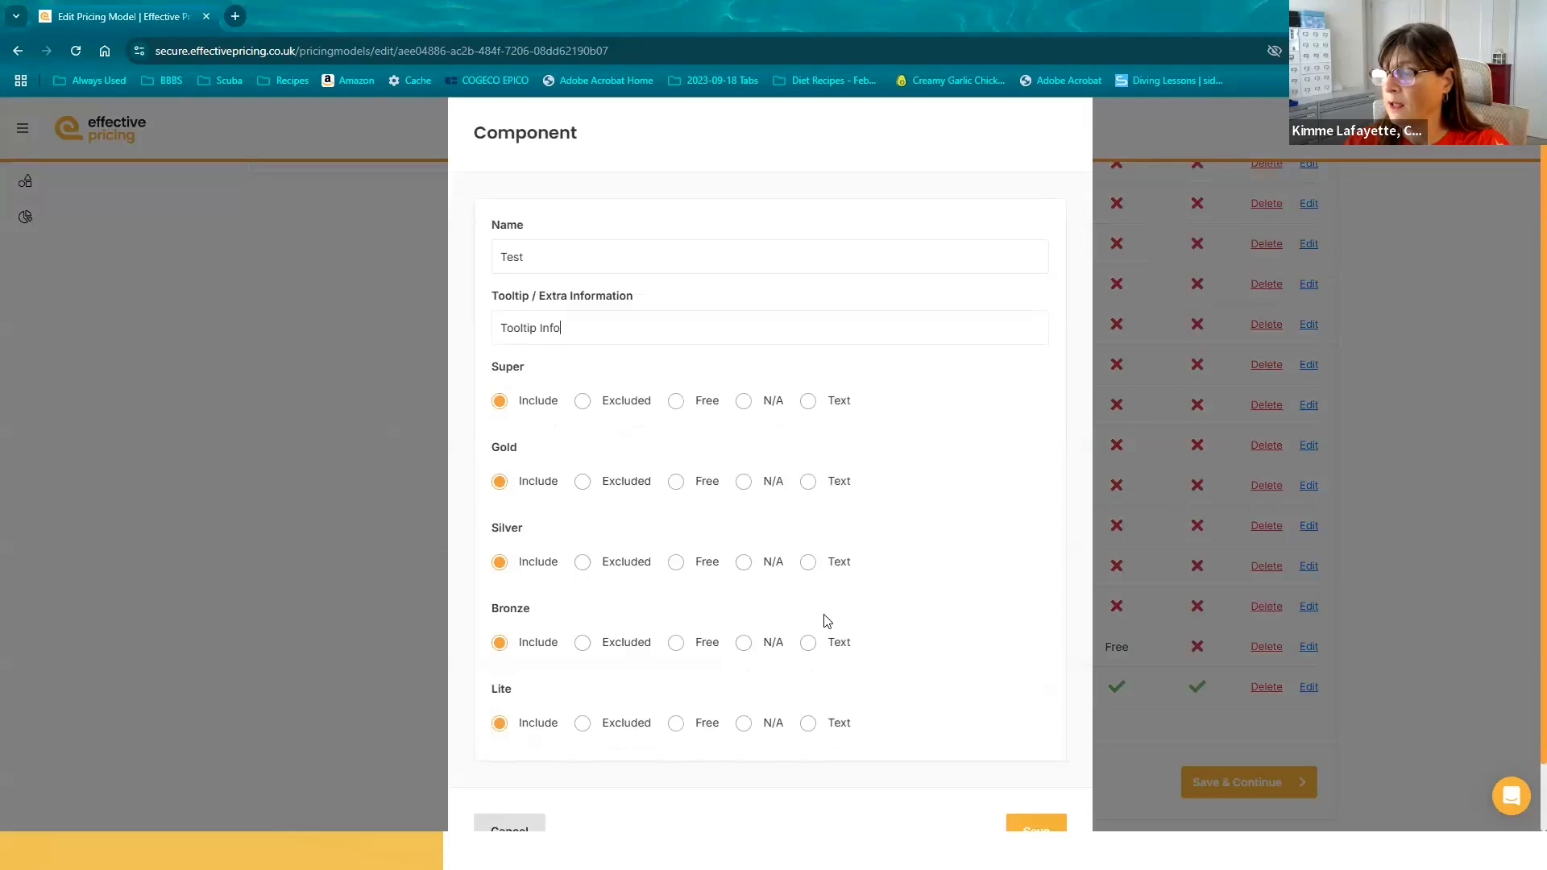
{"action": "left_click", "coordinate": [1046, 779]}
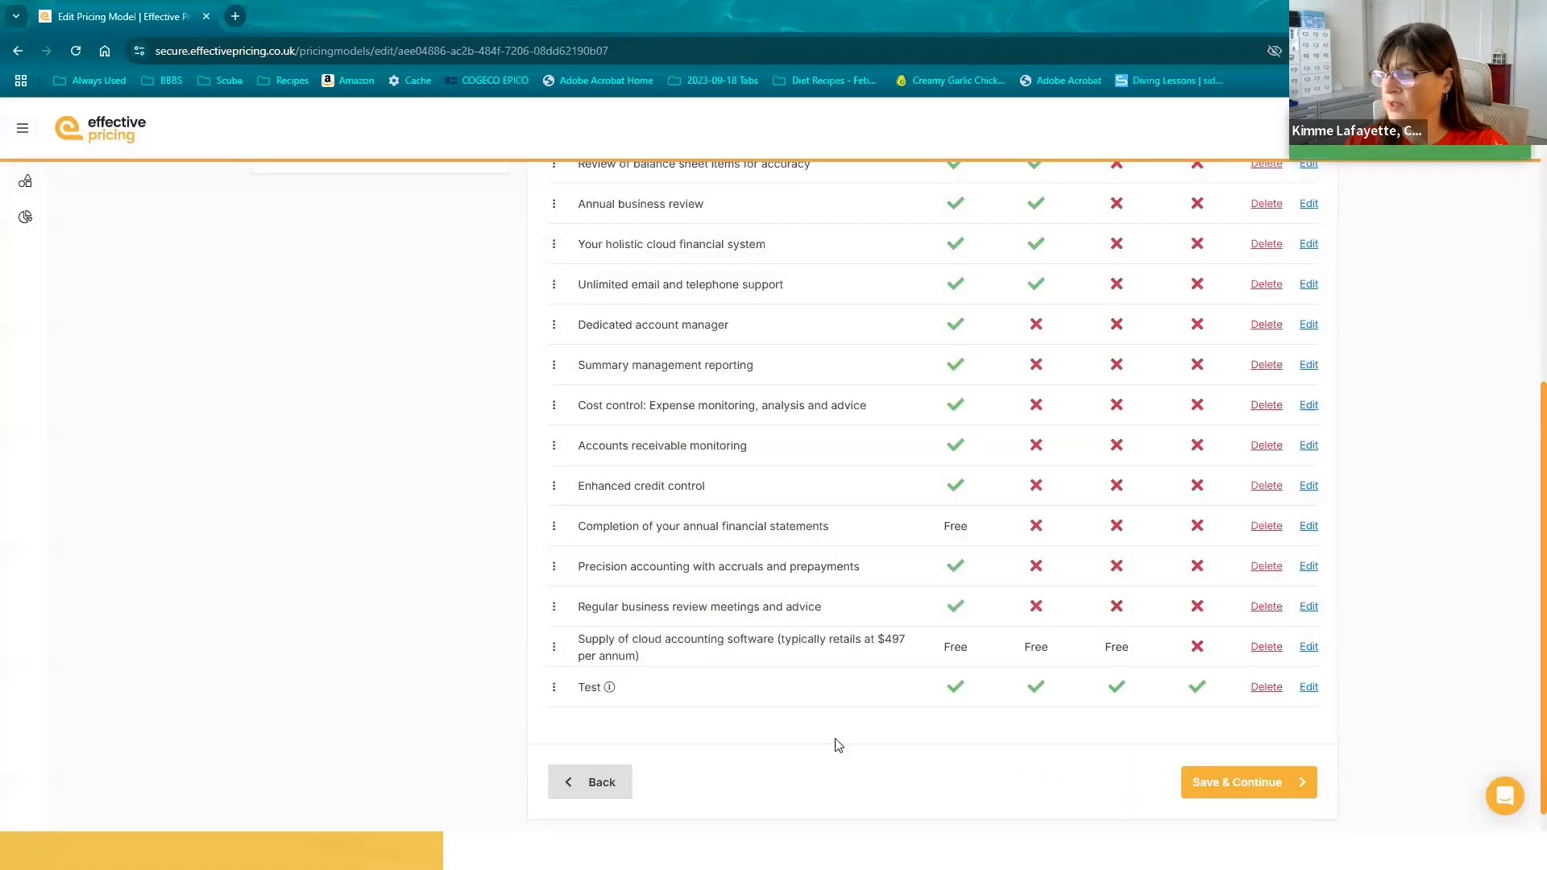
{"action": "mouse_move", "coordinate": [610, 693]}
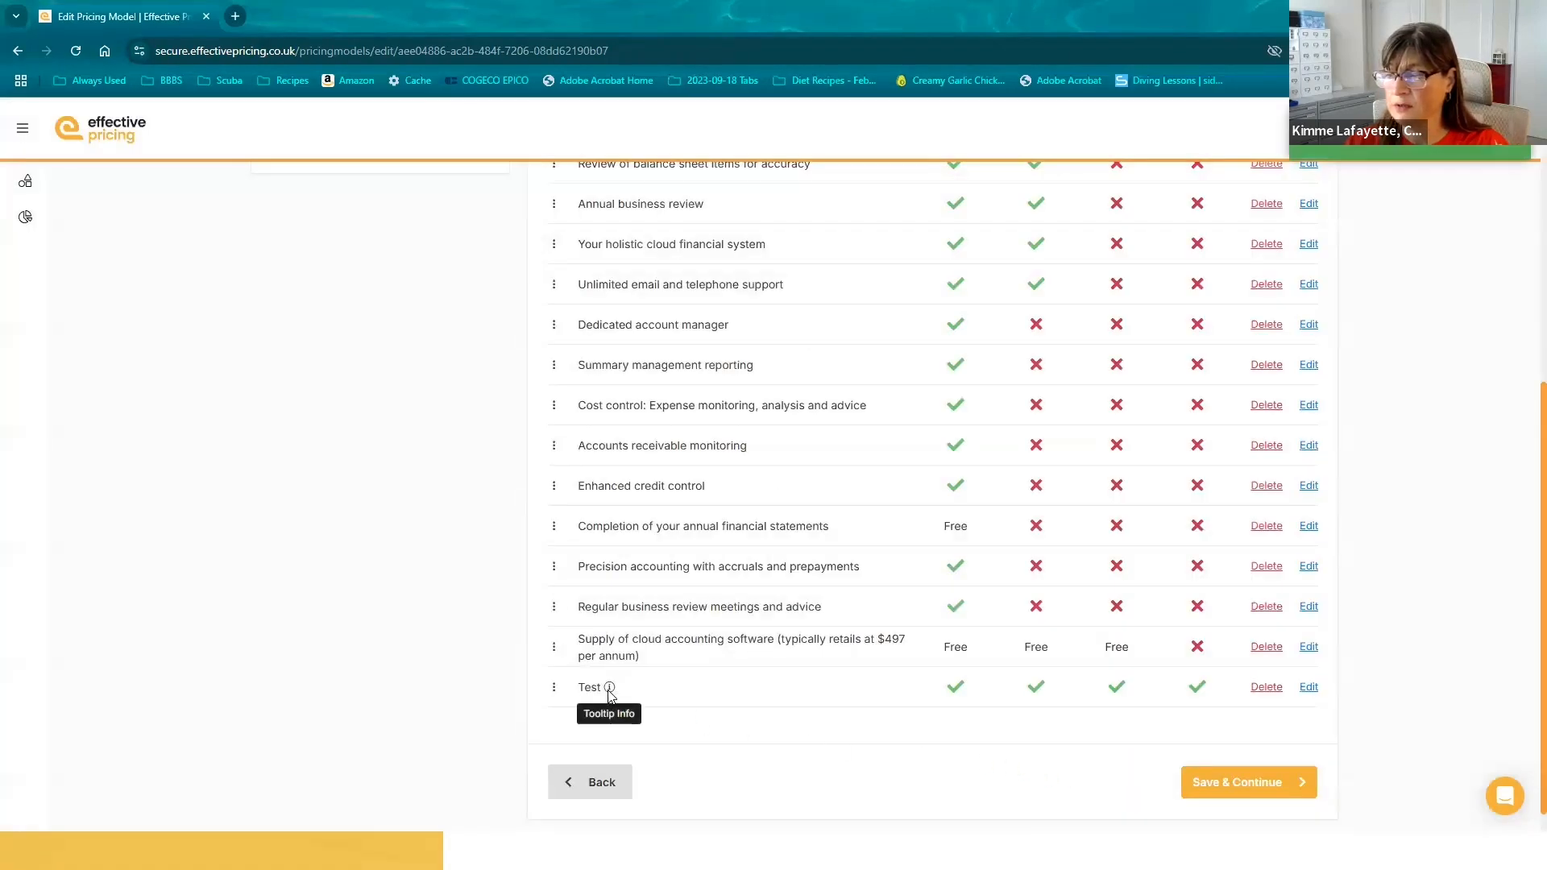
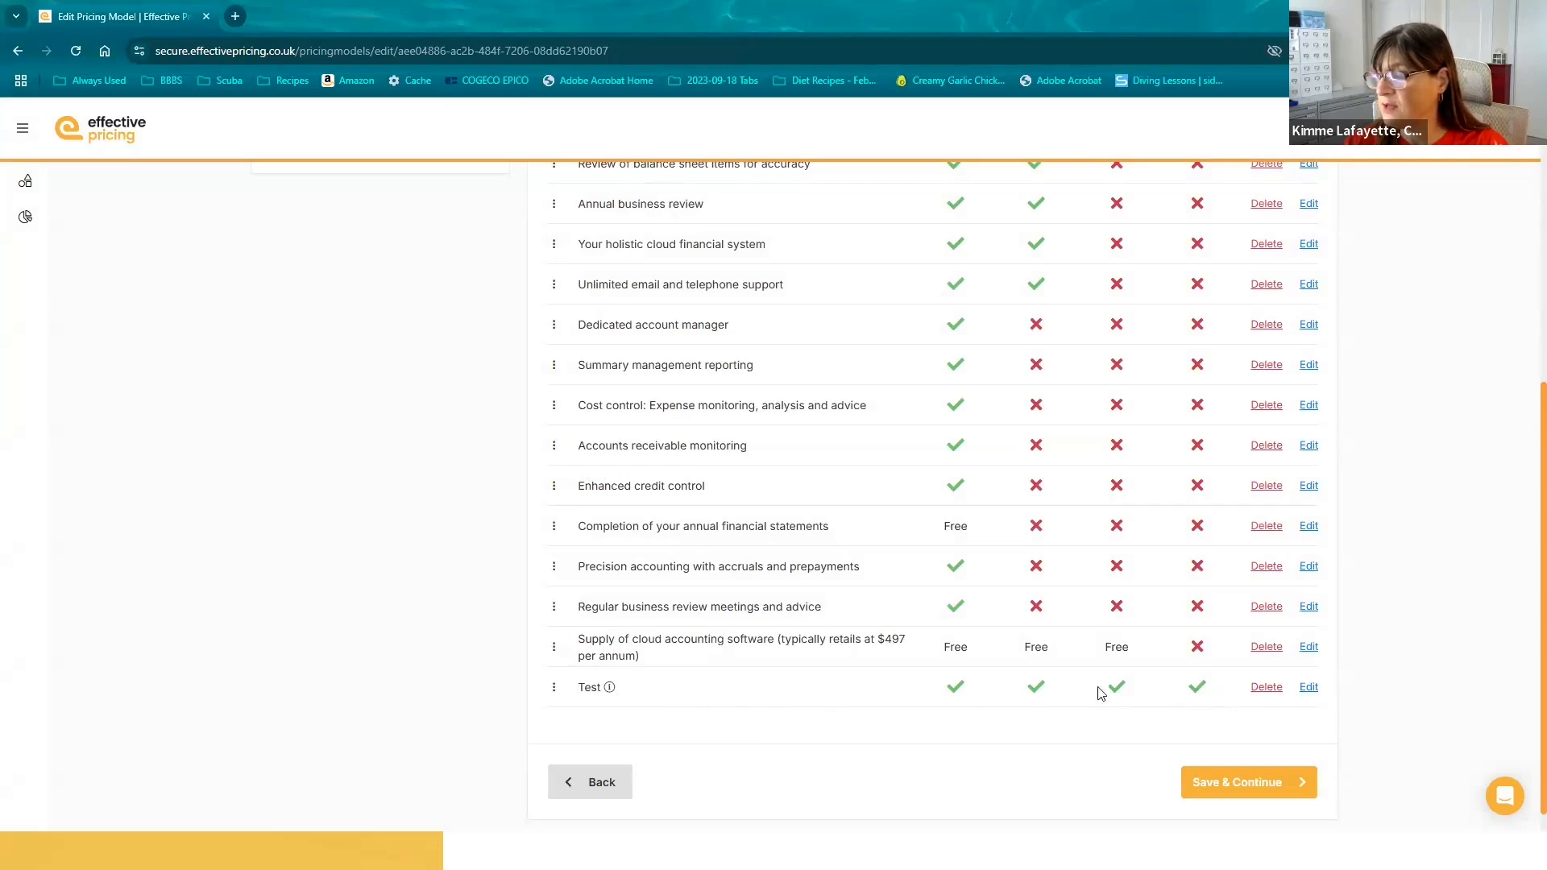
- Edit the Test component to exclude it from Super, Bronze and Lite while keeping it included in Gold and Silver
{"action": "left_click", "coordinate": [1309, 687]}
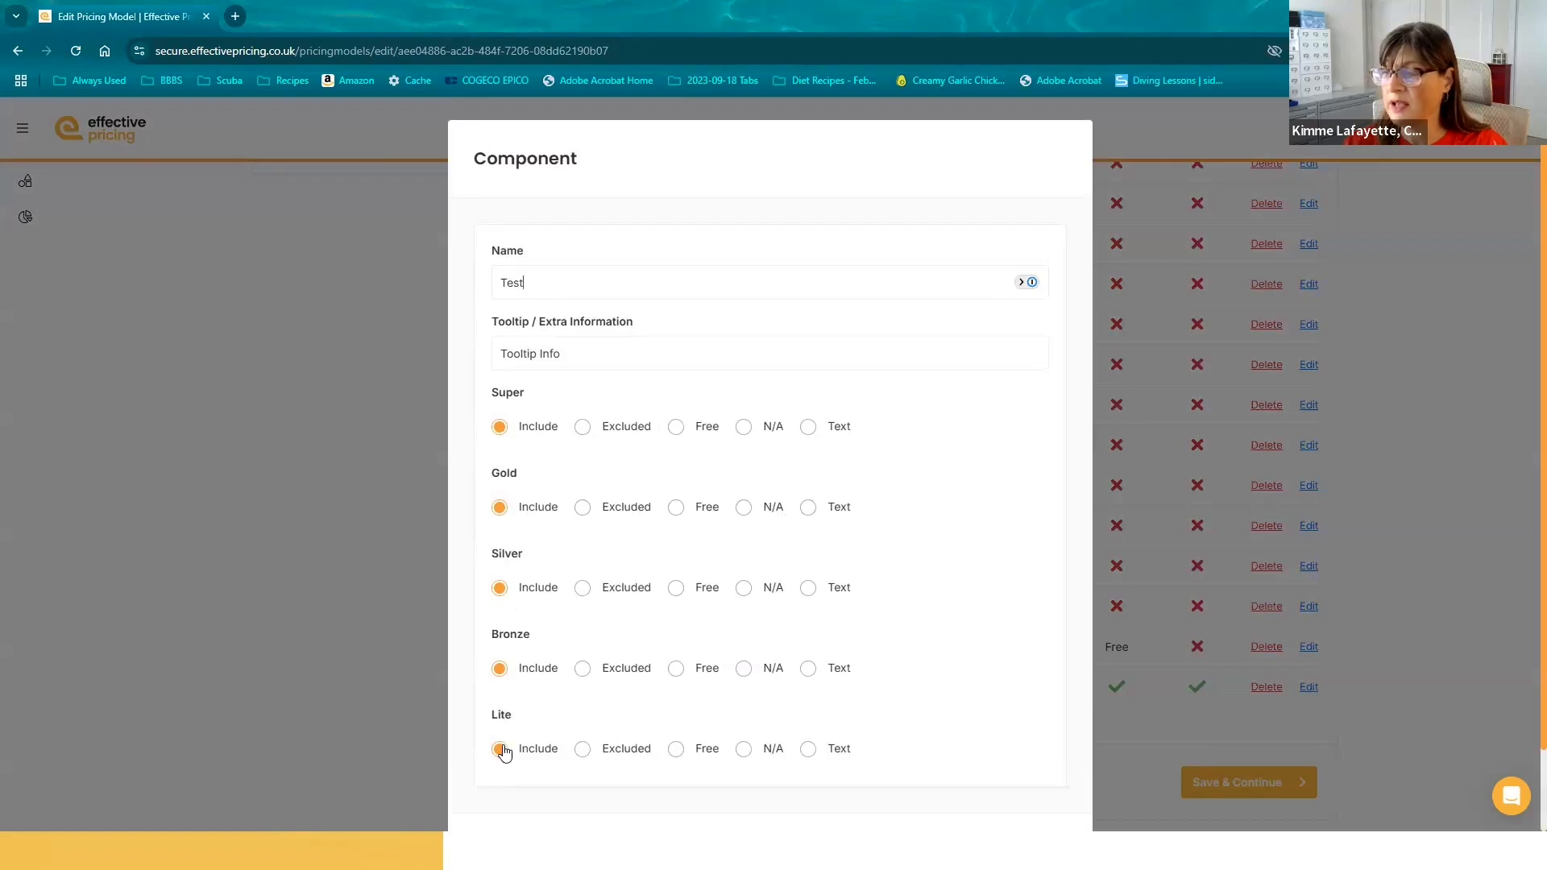
{"action": "left_click", "coordinate": [582, 428]}
{"action": "left_click", "coordinate": [585, 752]}
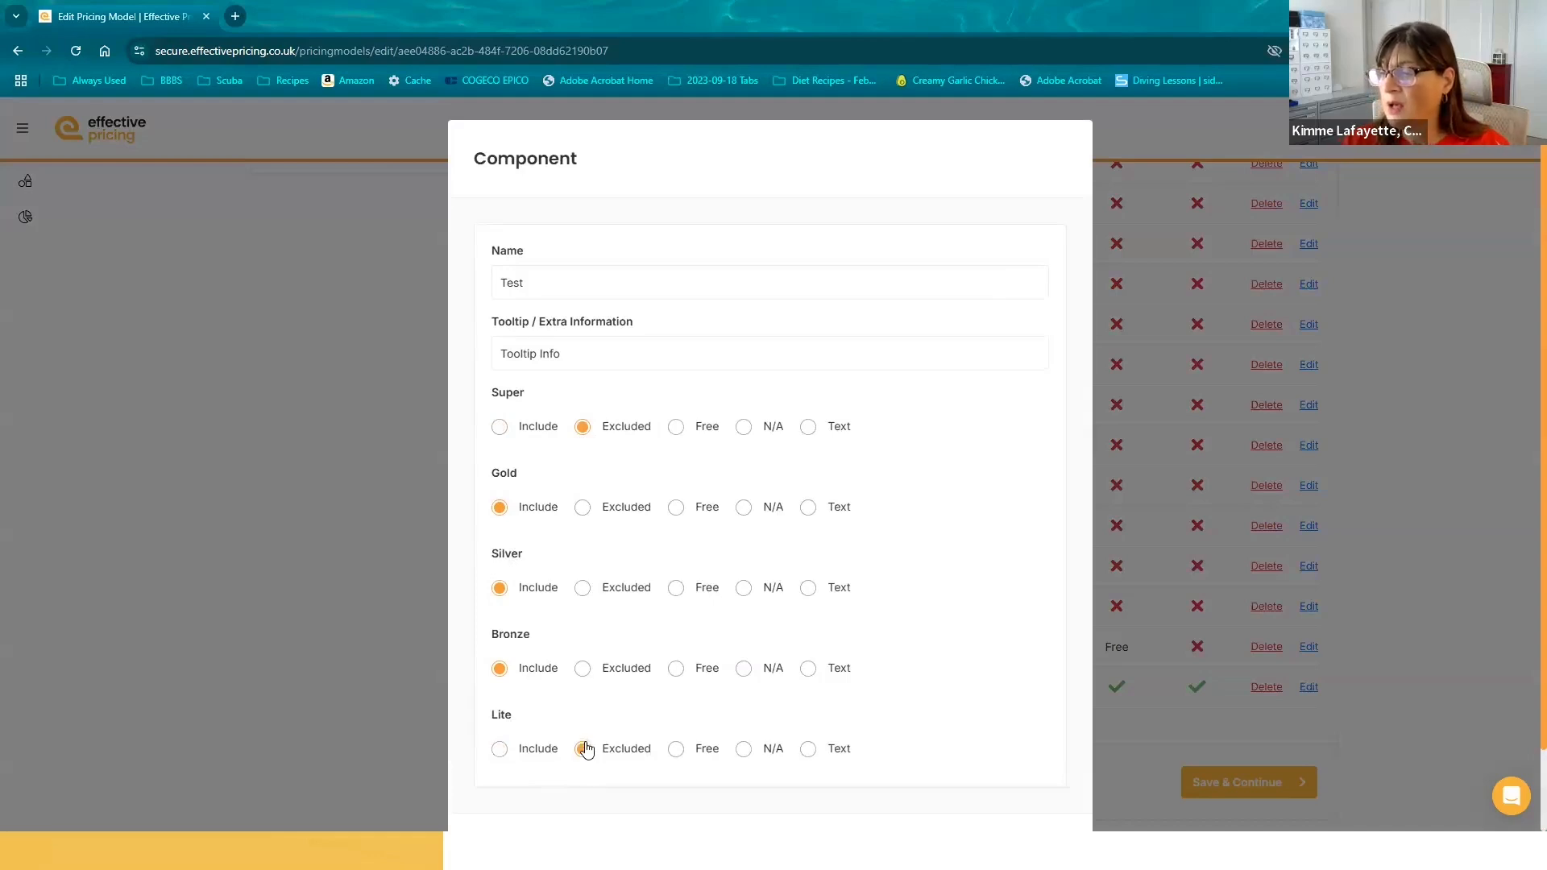
{"action": "left_click", "coordinate": [583, 671]}
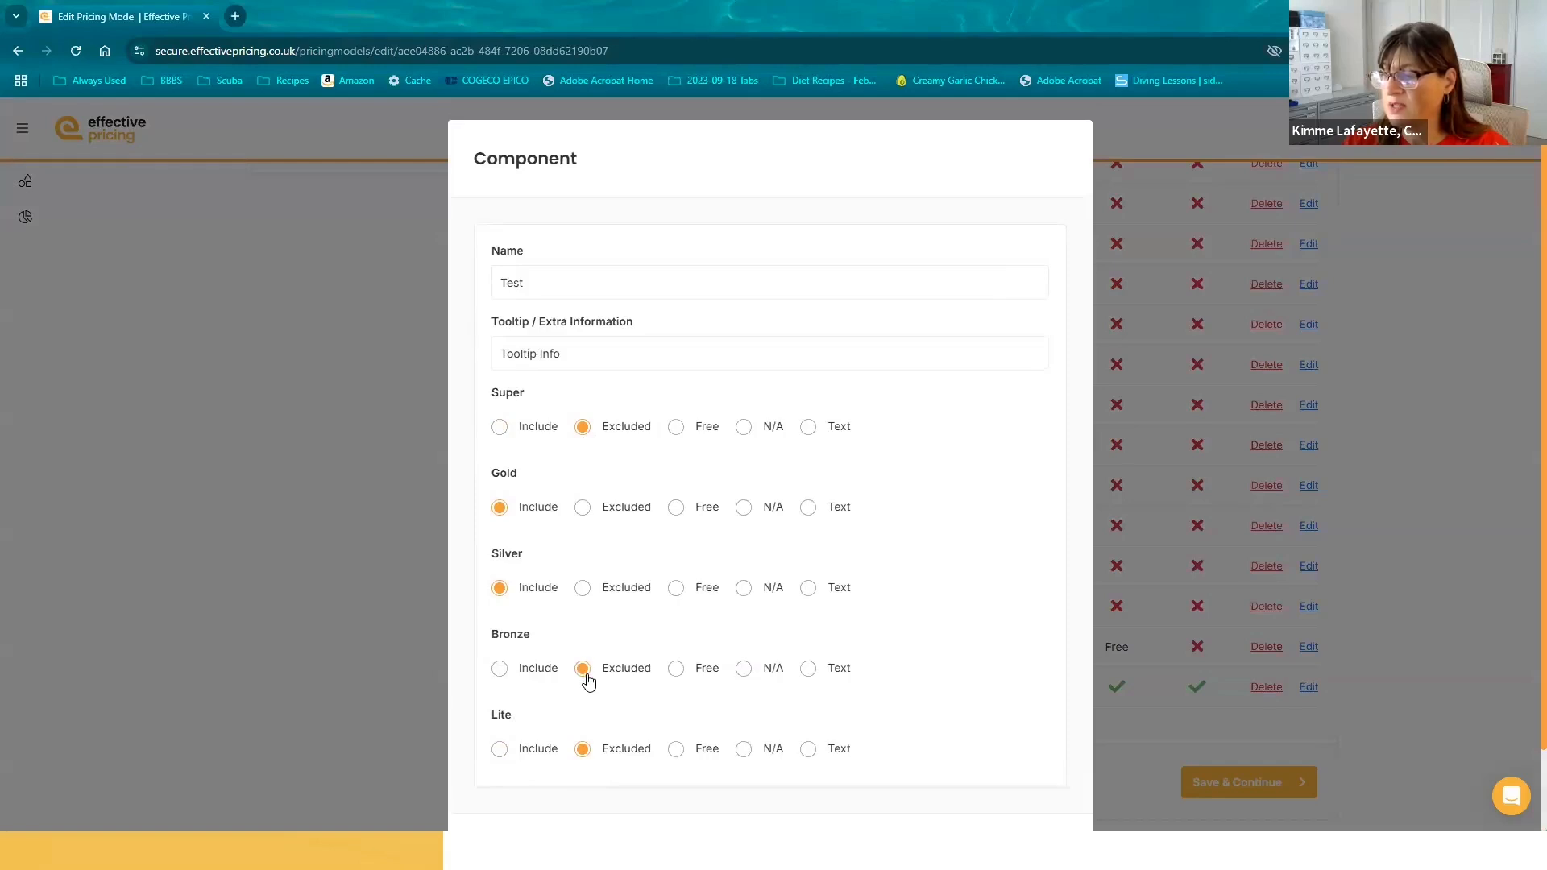
{"action": "left_click", "coordinate": [584, 589]}
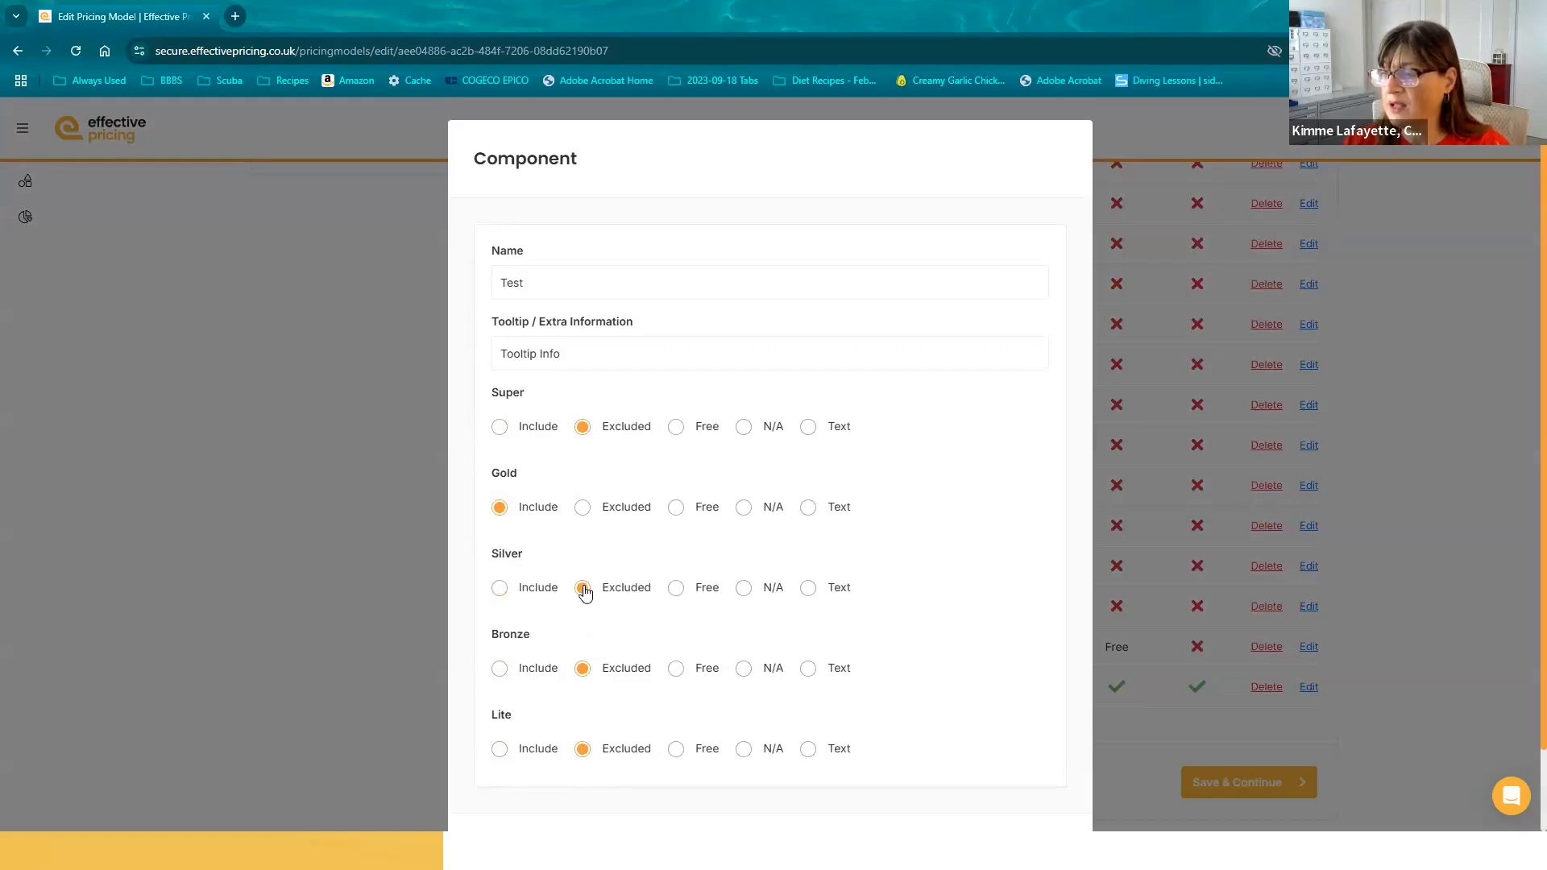
{"action": "left_click", "coordinate": [545, 589]}
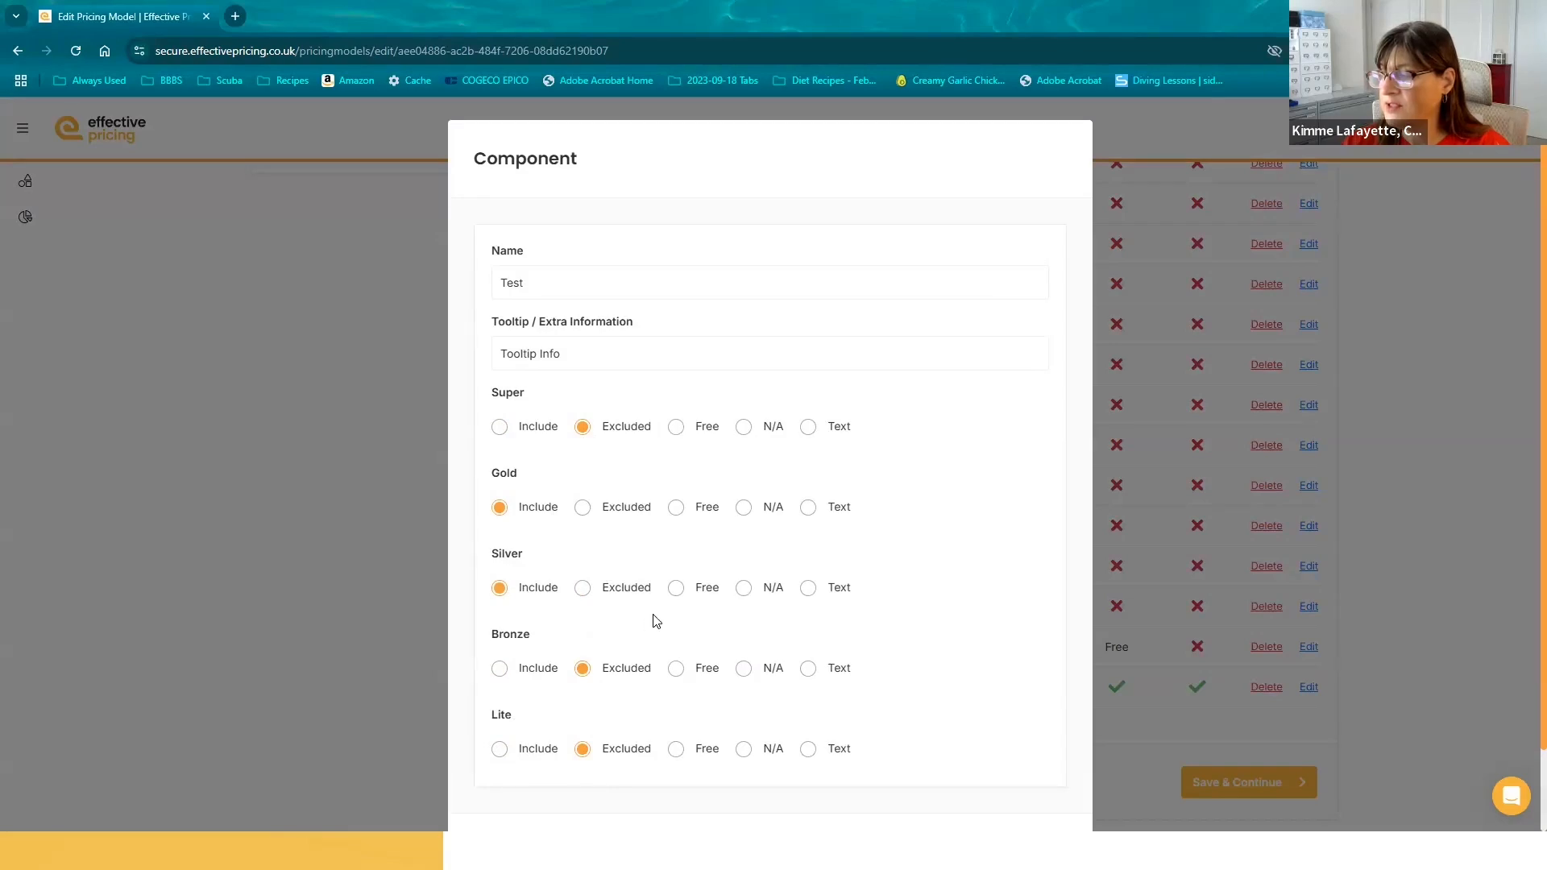
- Set the Test component to Free for Bronze, N/A for Gold and the text "Type anything" for Silver, and save it
{"action": "left_click", "coordinate": [676, 668]}
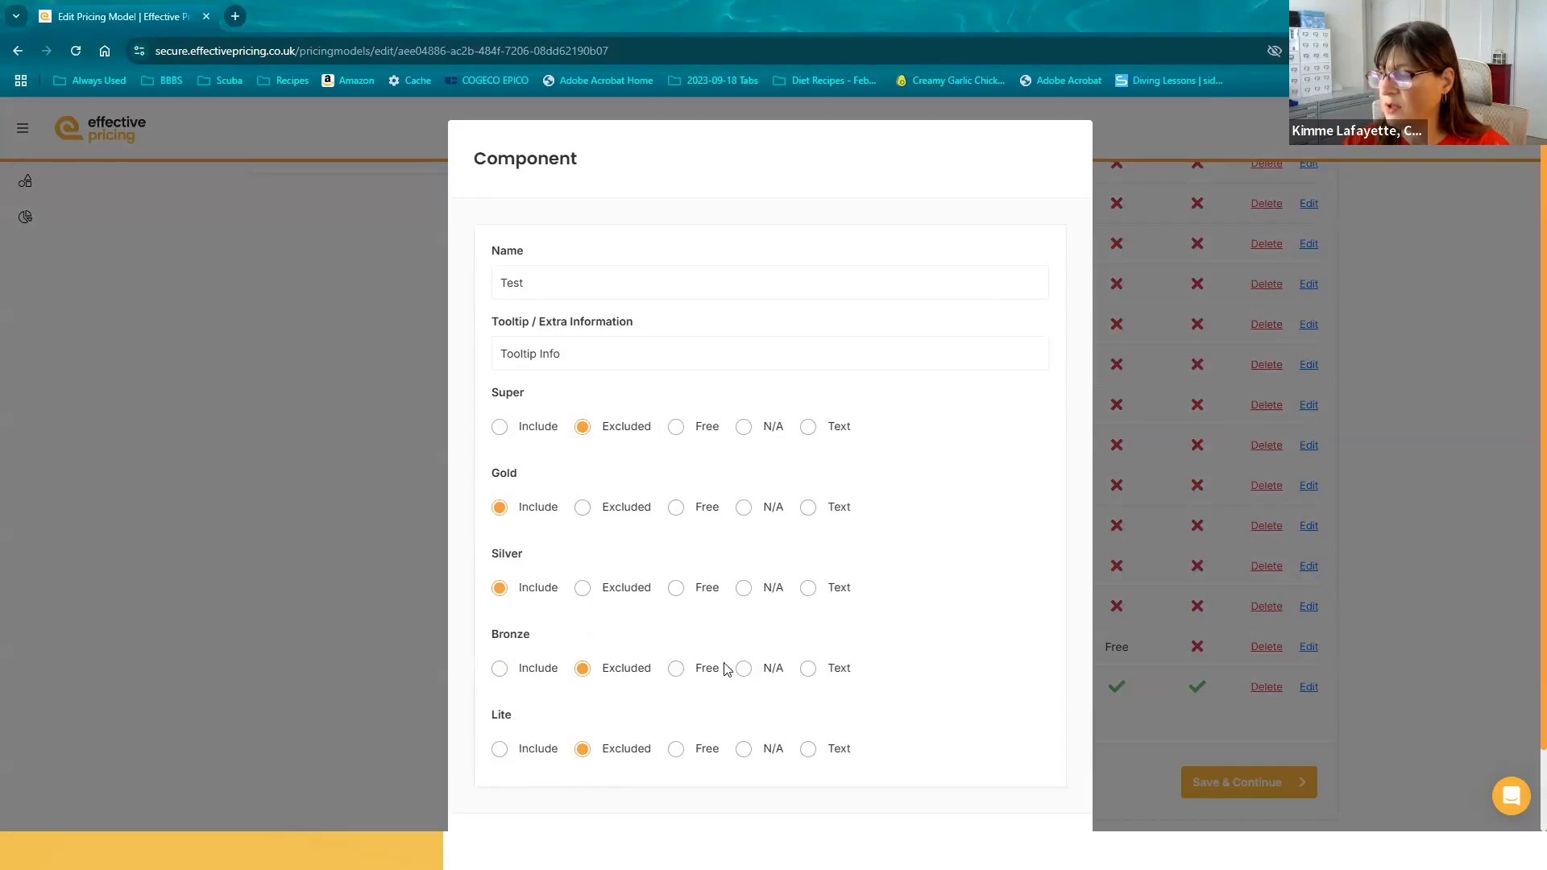
{"action": "left_click", "coordinate": [809, 589]}
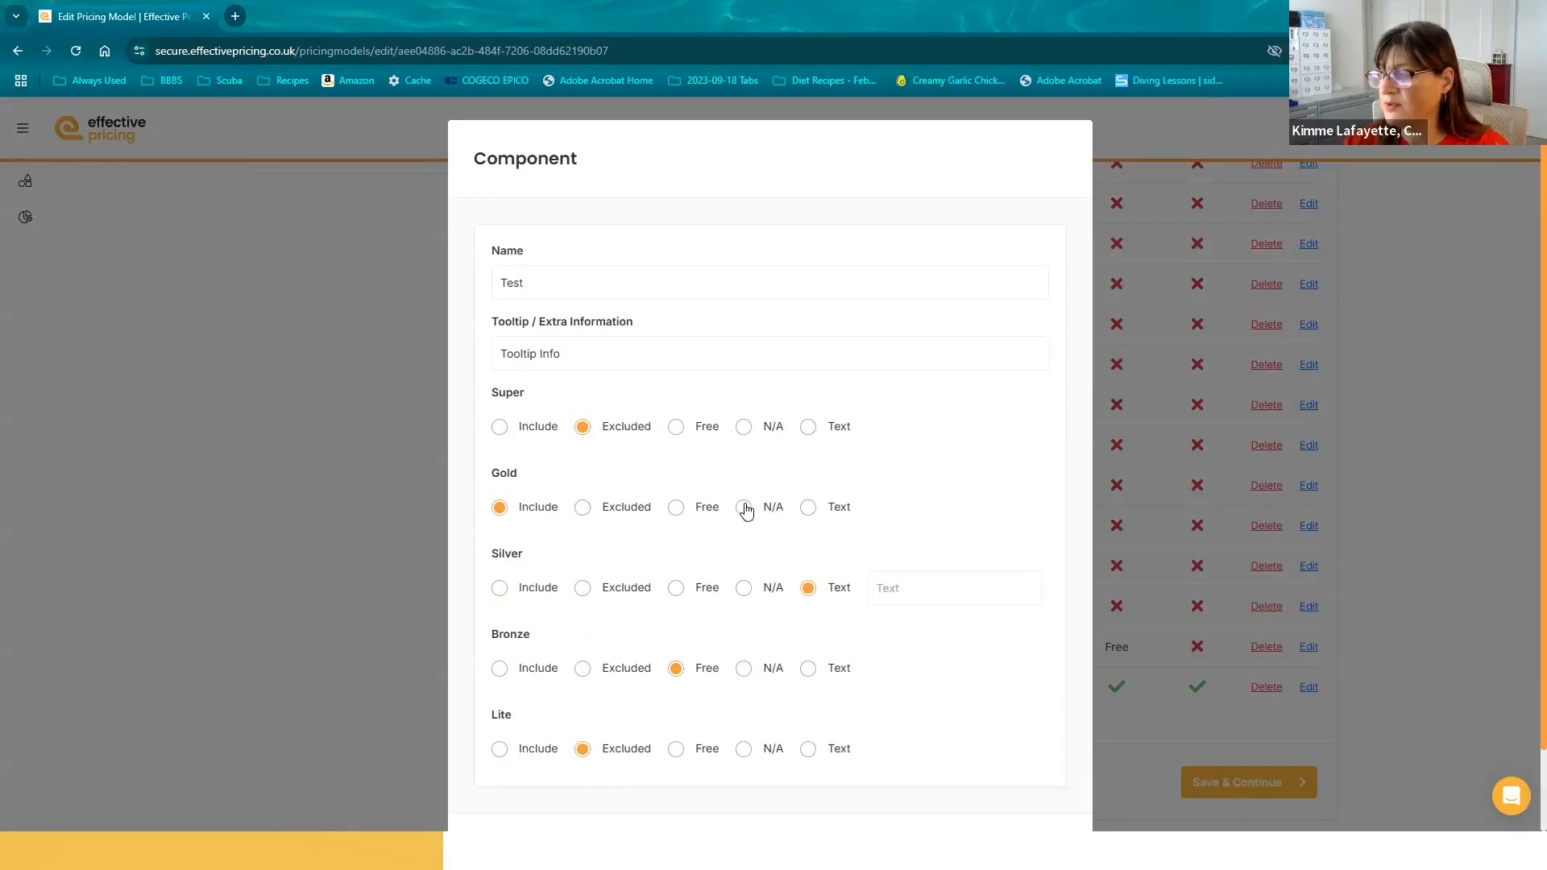
{"action": "left_click", "coordinate": [745, 508]}
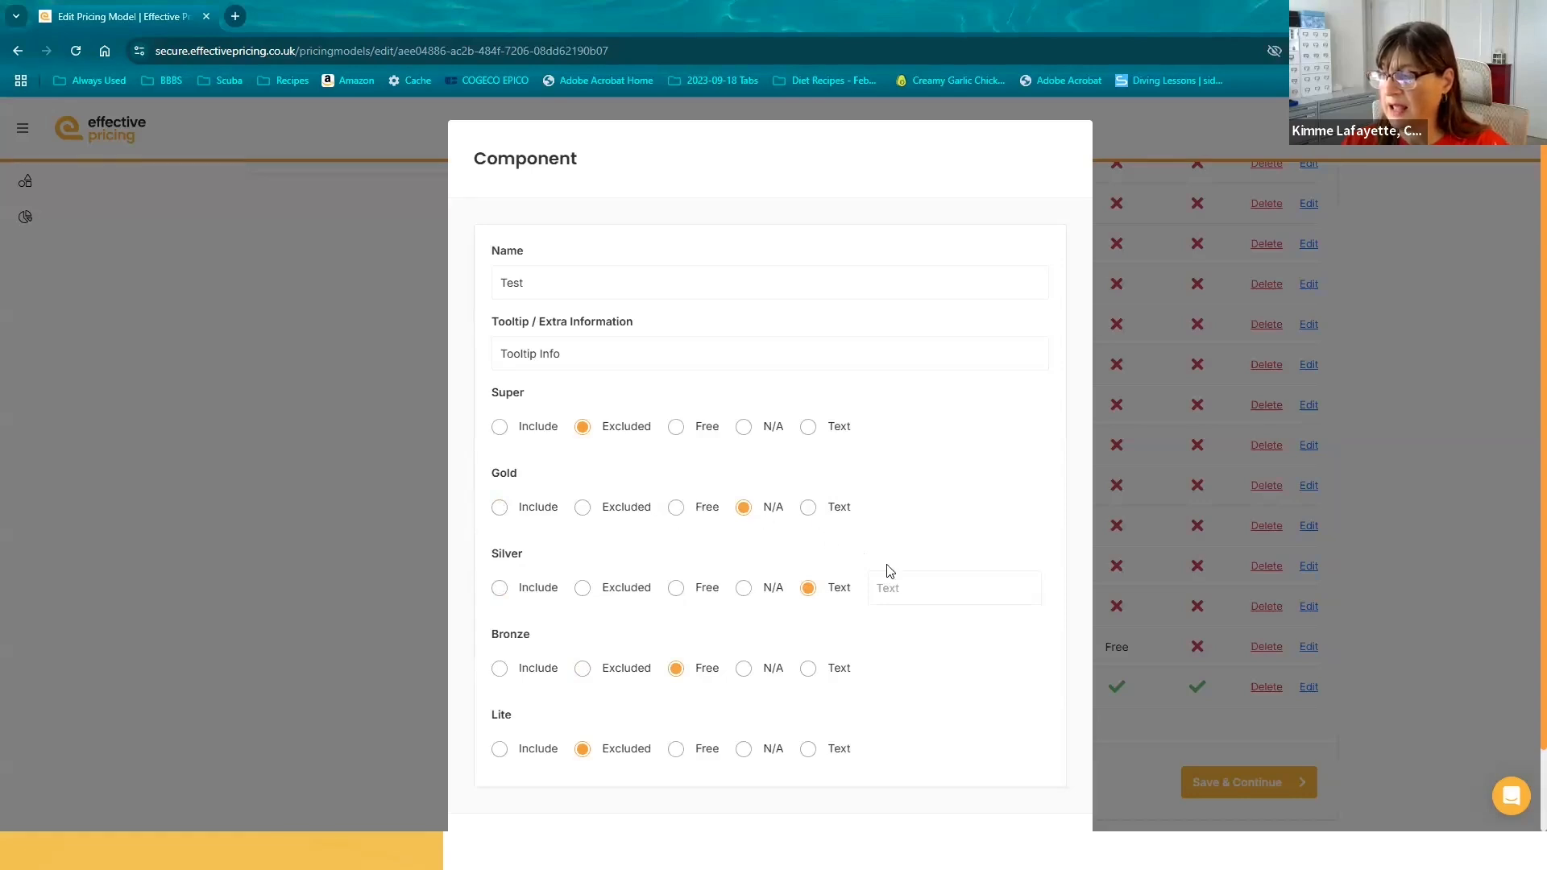
{"action": "left_click", "coordinate": [898, 588]}
{"action": "type", "text": "Type anything"}
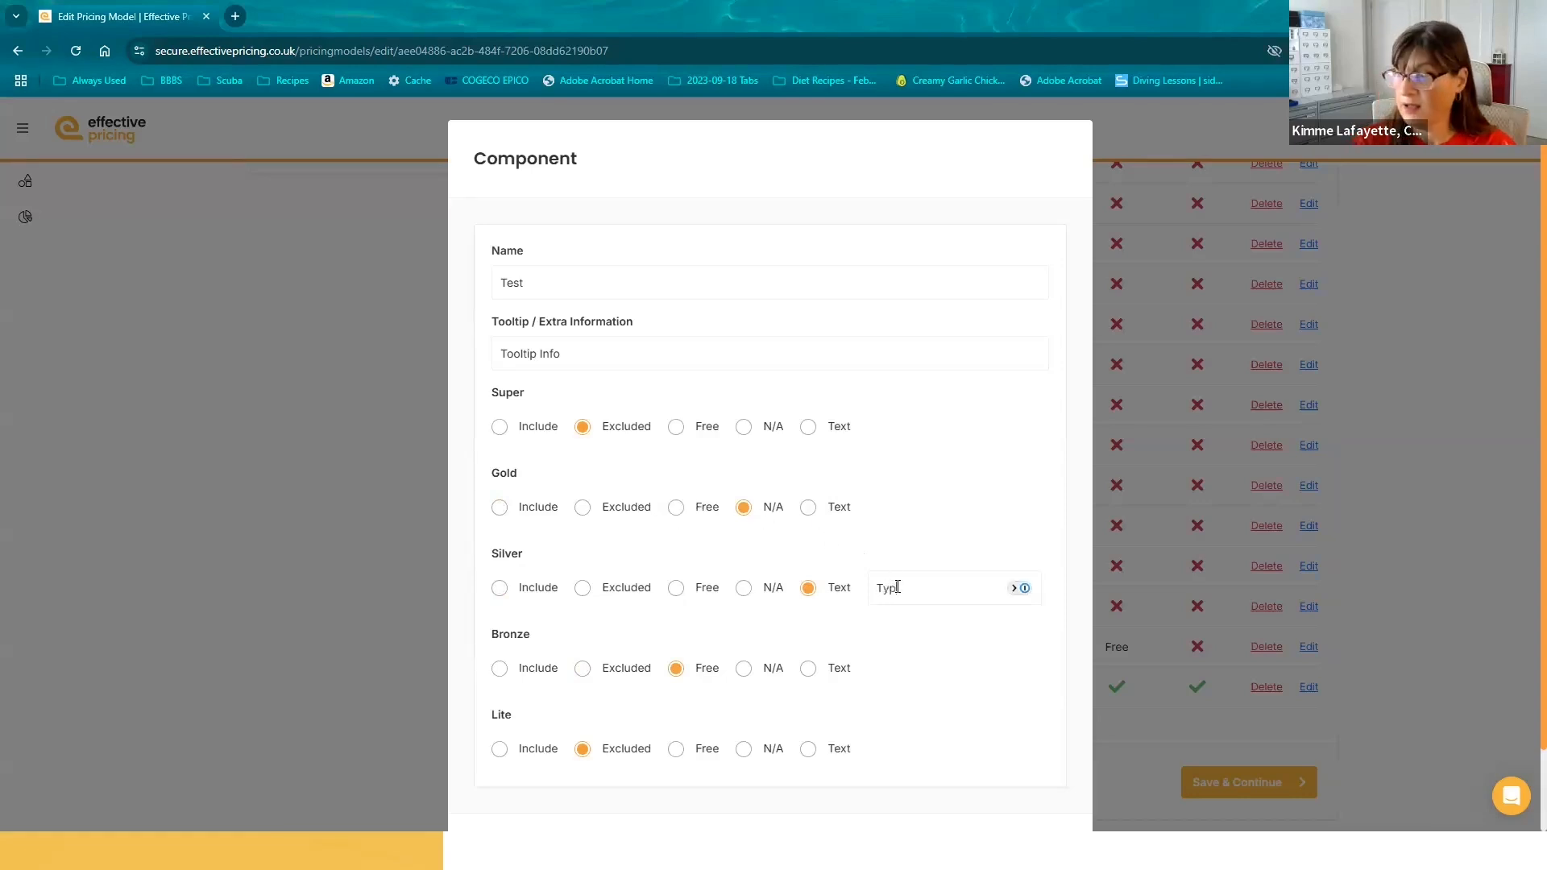
{"action": "scroll", "coordinate": [1002, 718], "scroll_direction": "down", "scroll_amount": 2}
{"action": "left_click", "coordinate": [1021, 766]}
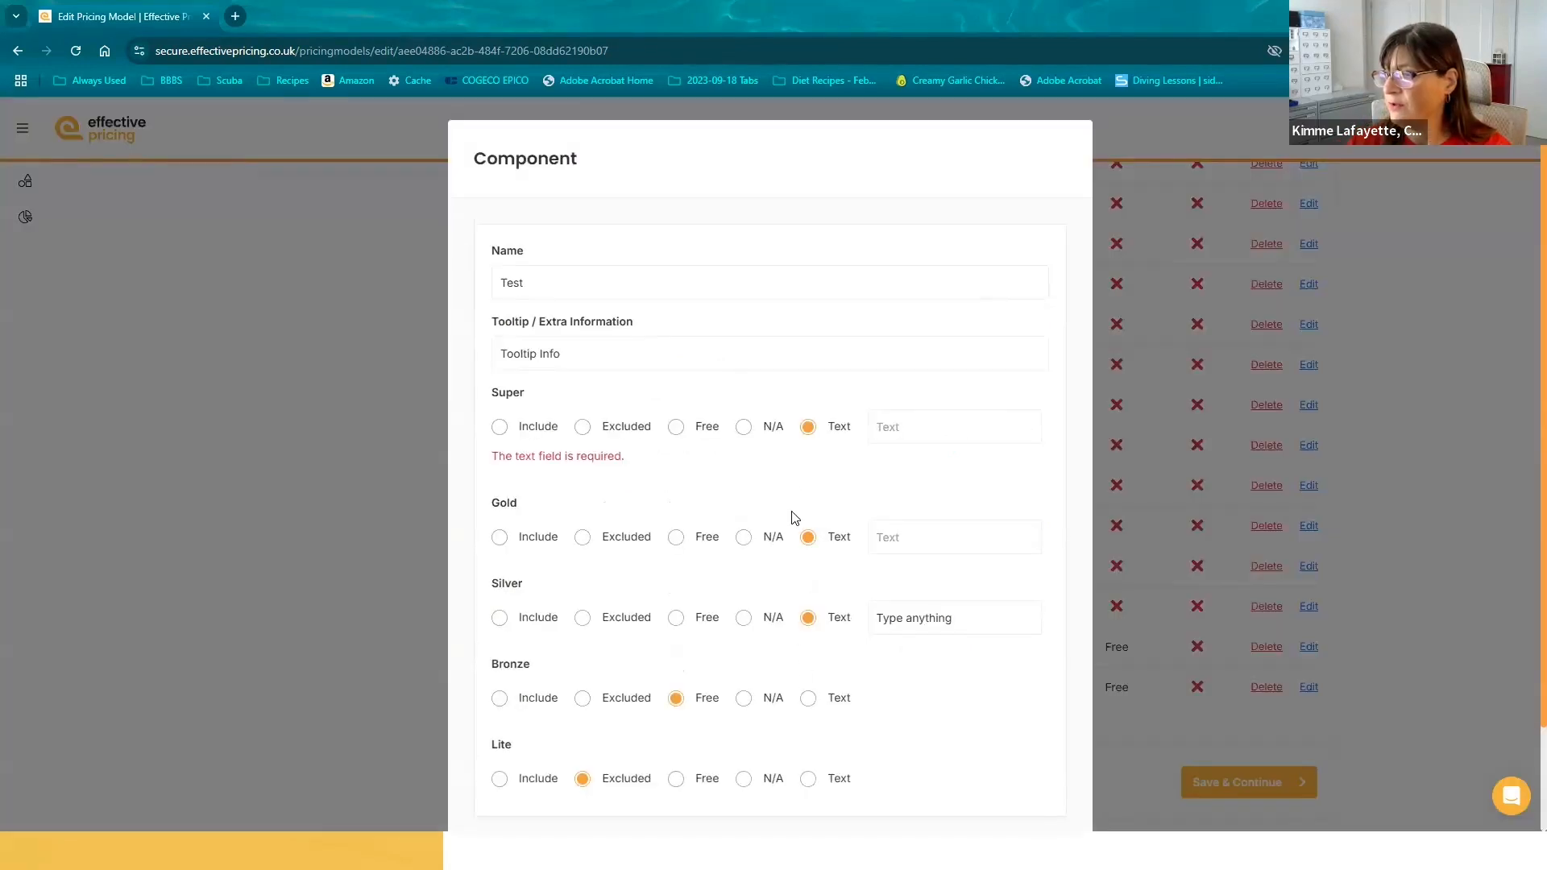
- Set the Test component to N/A for Super, "Monthly" for Gold, "Quarterly" for Silver and "Annually" for Bronze, and save it
{"action": "left_click", "coordinate": [749, 427]}
{"action": "left_click", "coordinate": [886, 506]}
{"action": "type", "text": "Monthly"}
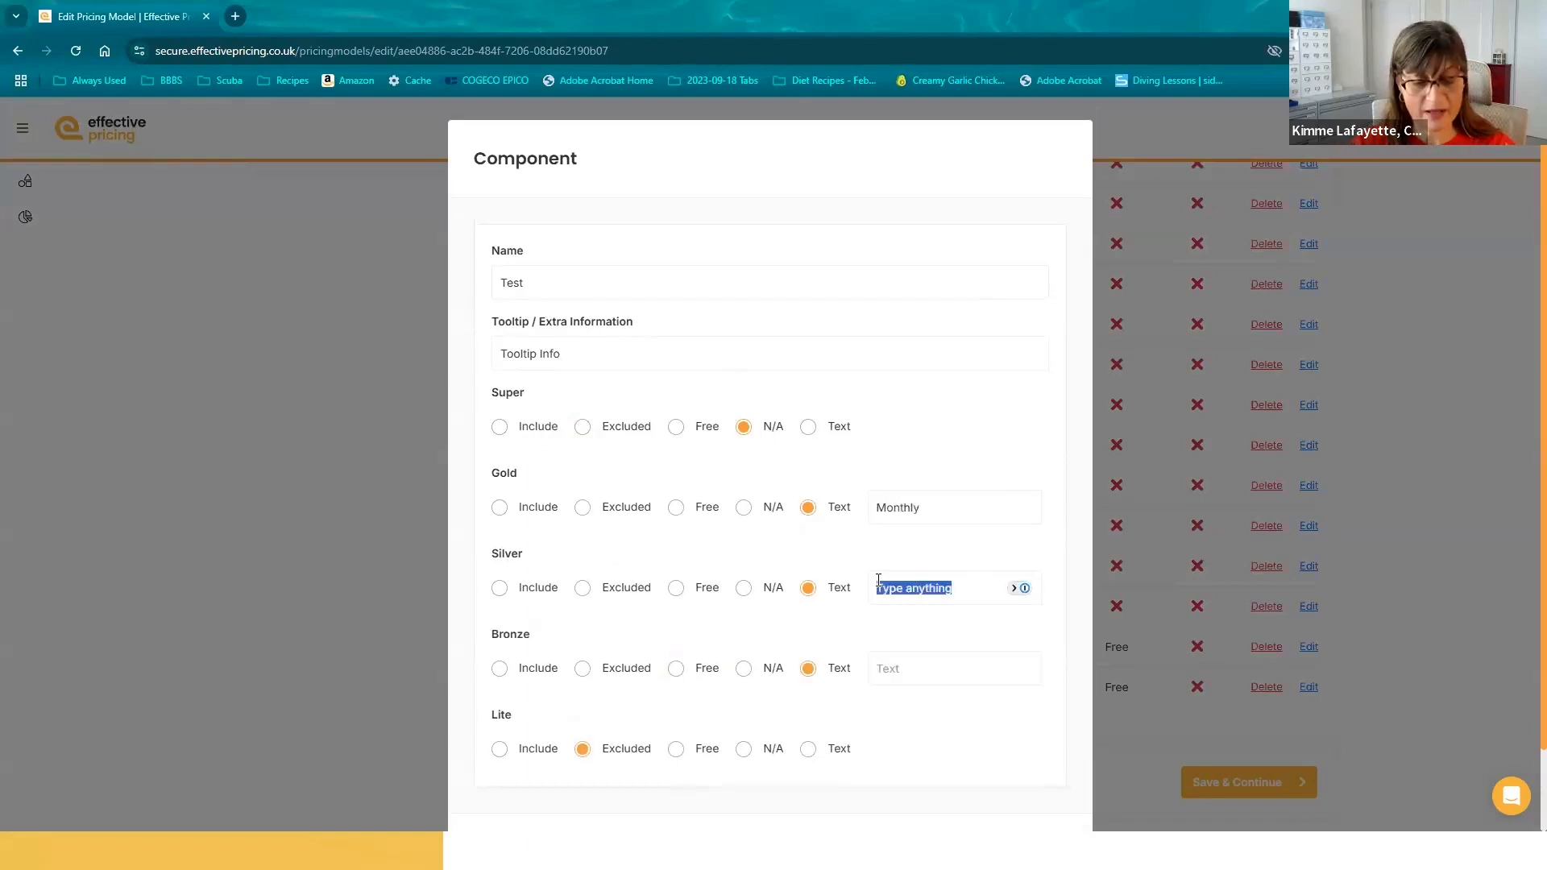
{"action": "type", "text": "Quarterly"}
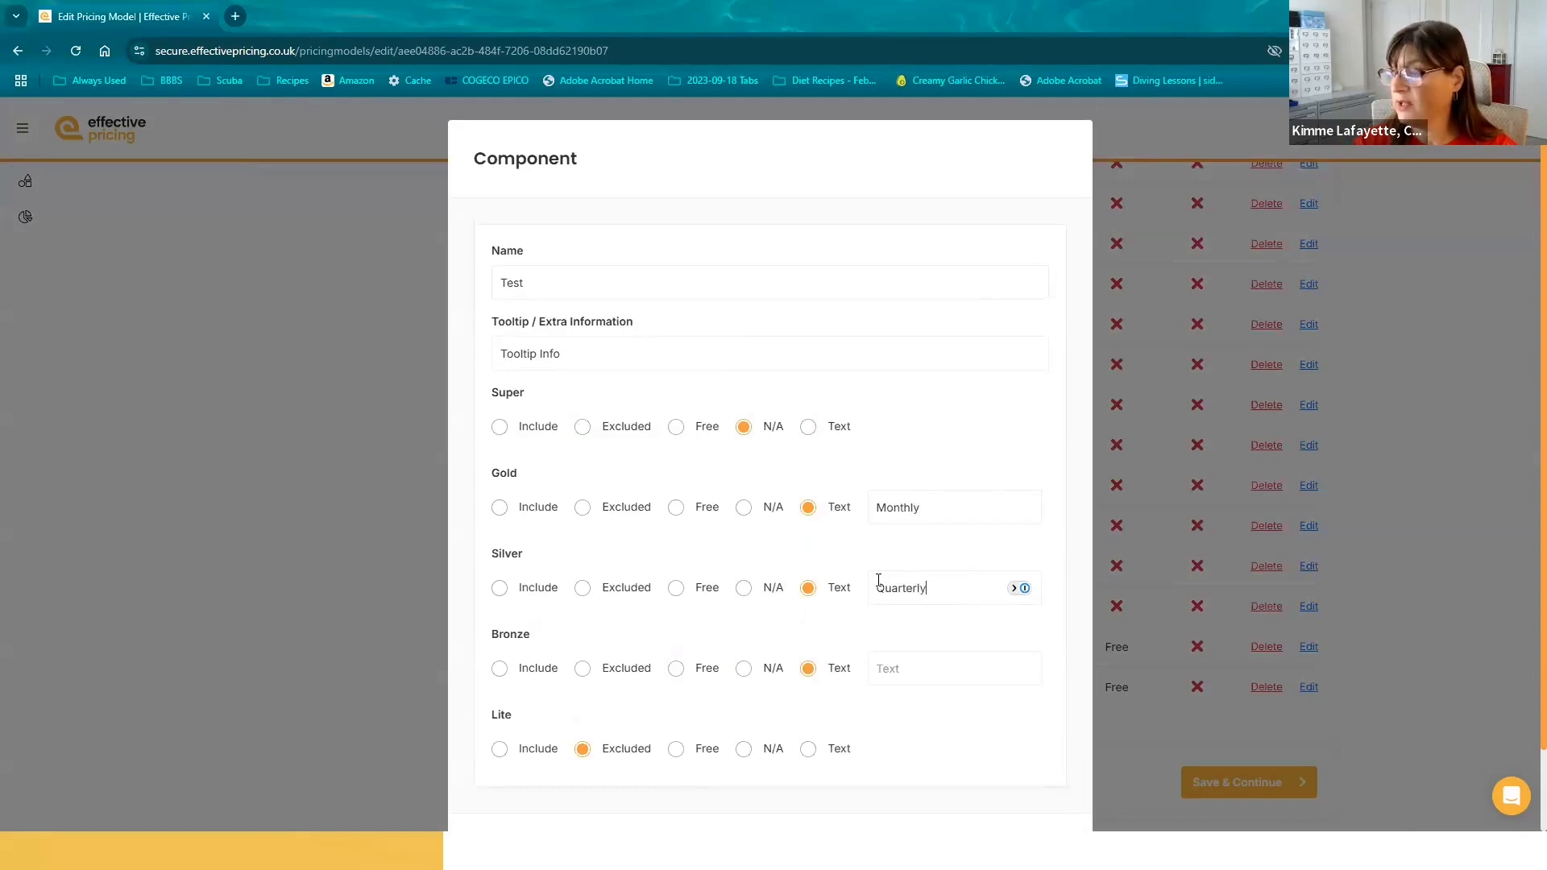
{"action": "left_click", "coordinate": [888, 663]}
{"action": "type", "text": "Annually"}
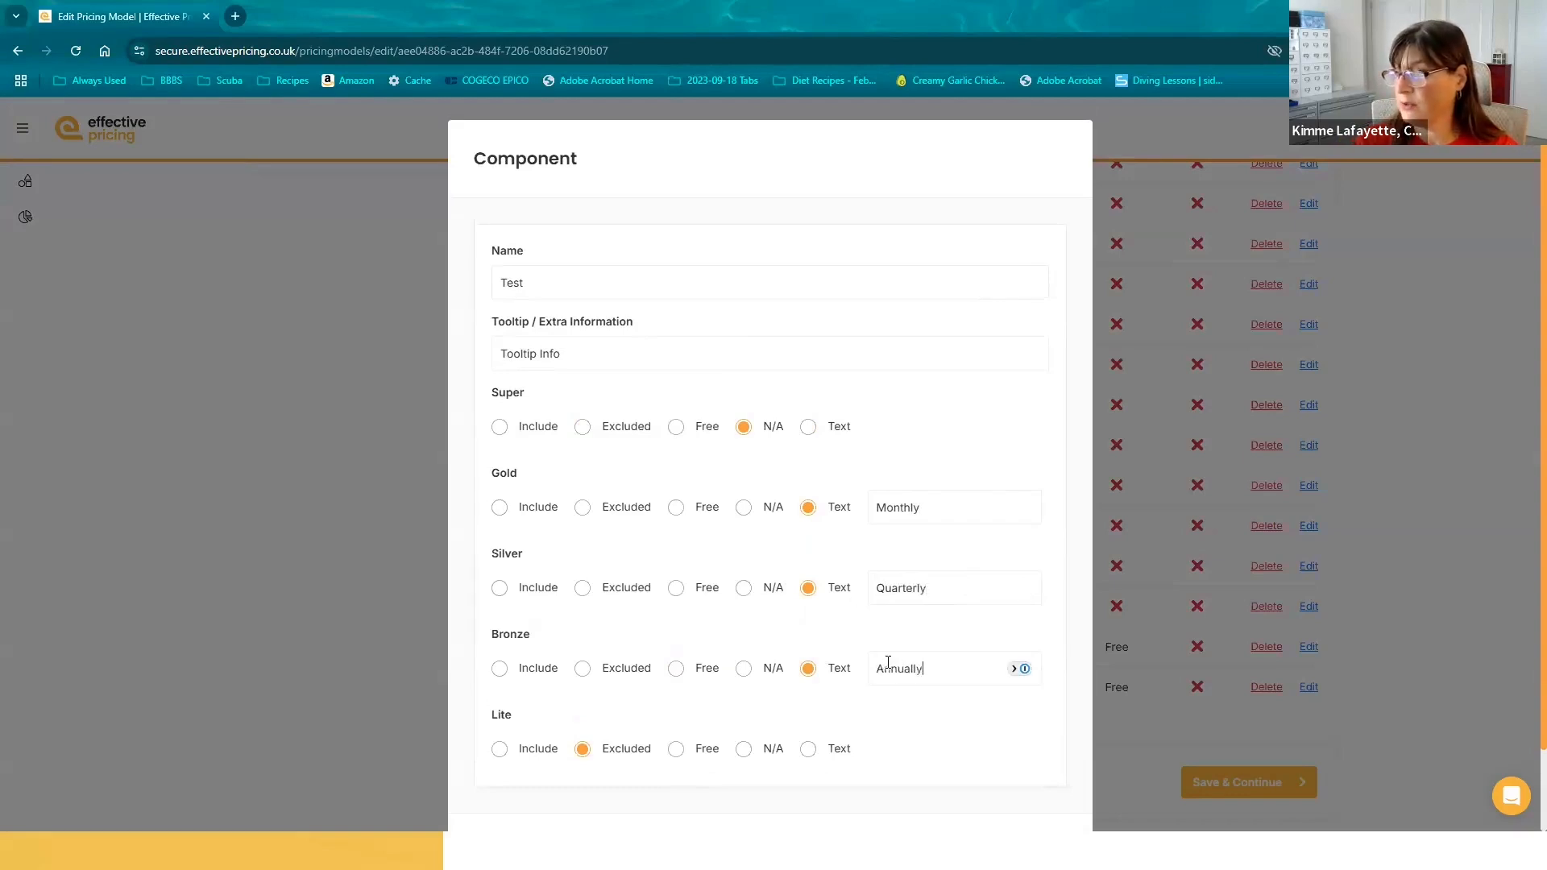
{"action": "scroll", "coordinate": [988, 739], "scroll_direction": "down", "scroll_amount": 2}
{"action": "left_click", "coordinate": [1025, 765]}
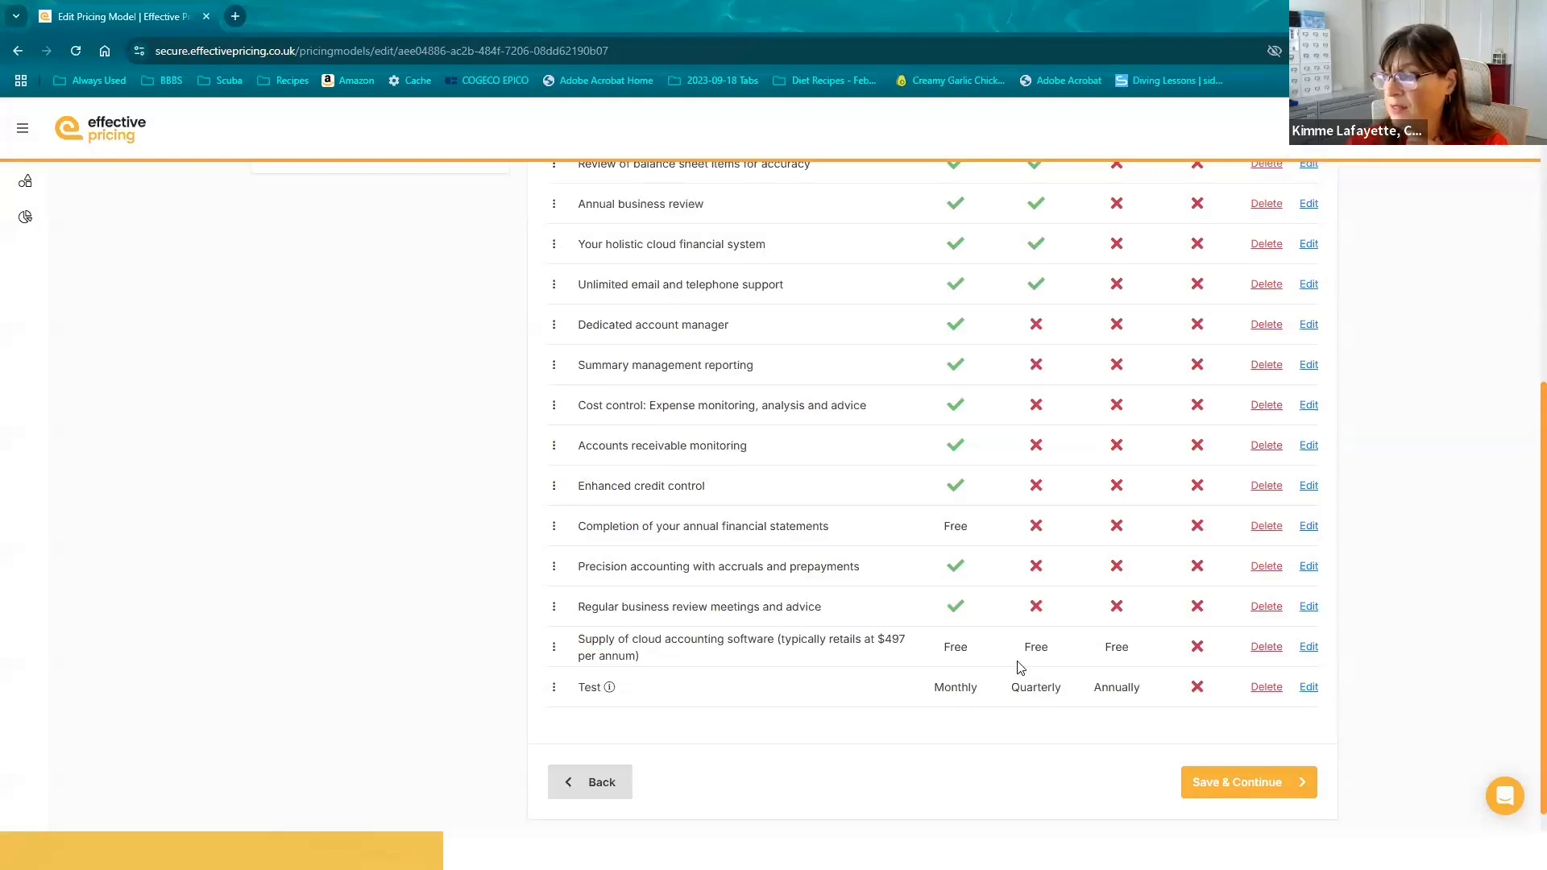
- Change the Test component's Silver setting to N/A and save it
{"action": "left_click", "coordinate": [1309, 688]}
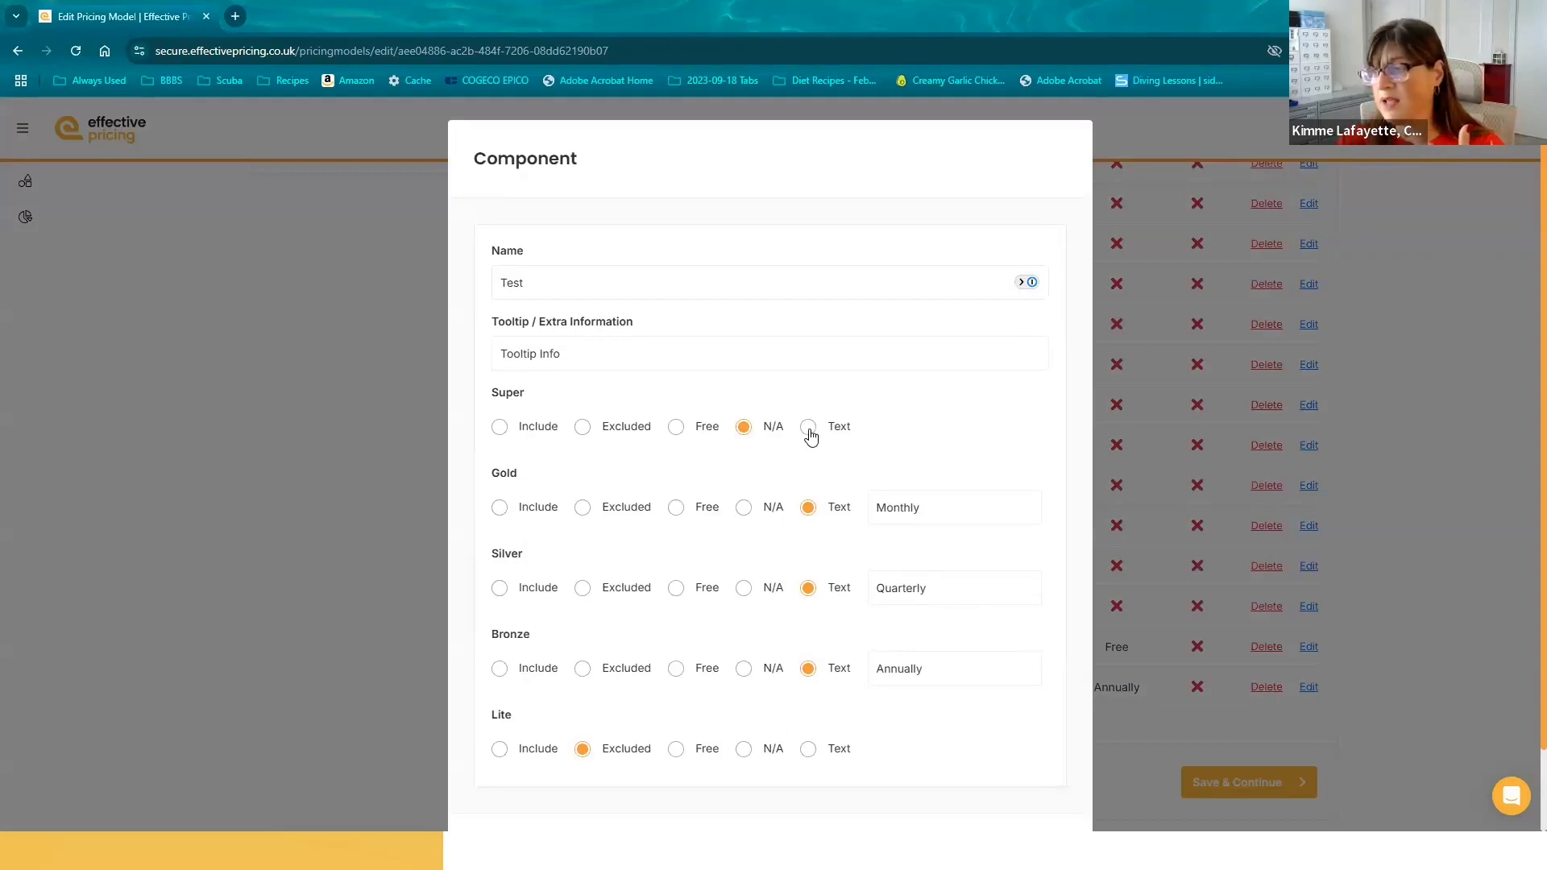
{"action": "left_click", "coordinate": [744, 588]}
{"action": "scroll", "coordinate": [750, 596], "scroll_direction": "down", "scroll_amount": 1}
{"action": "left_click", "coordinate": [1031, 766]}
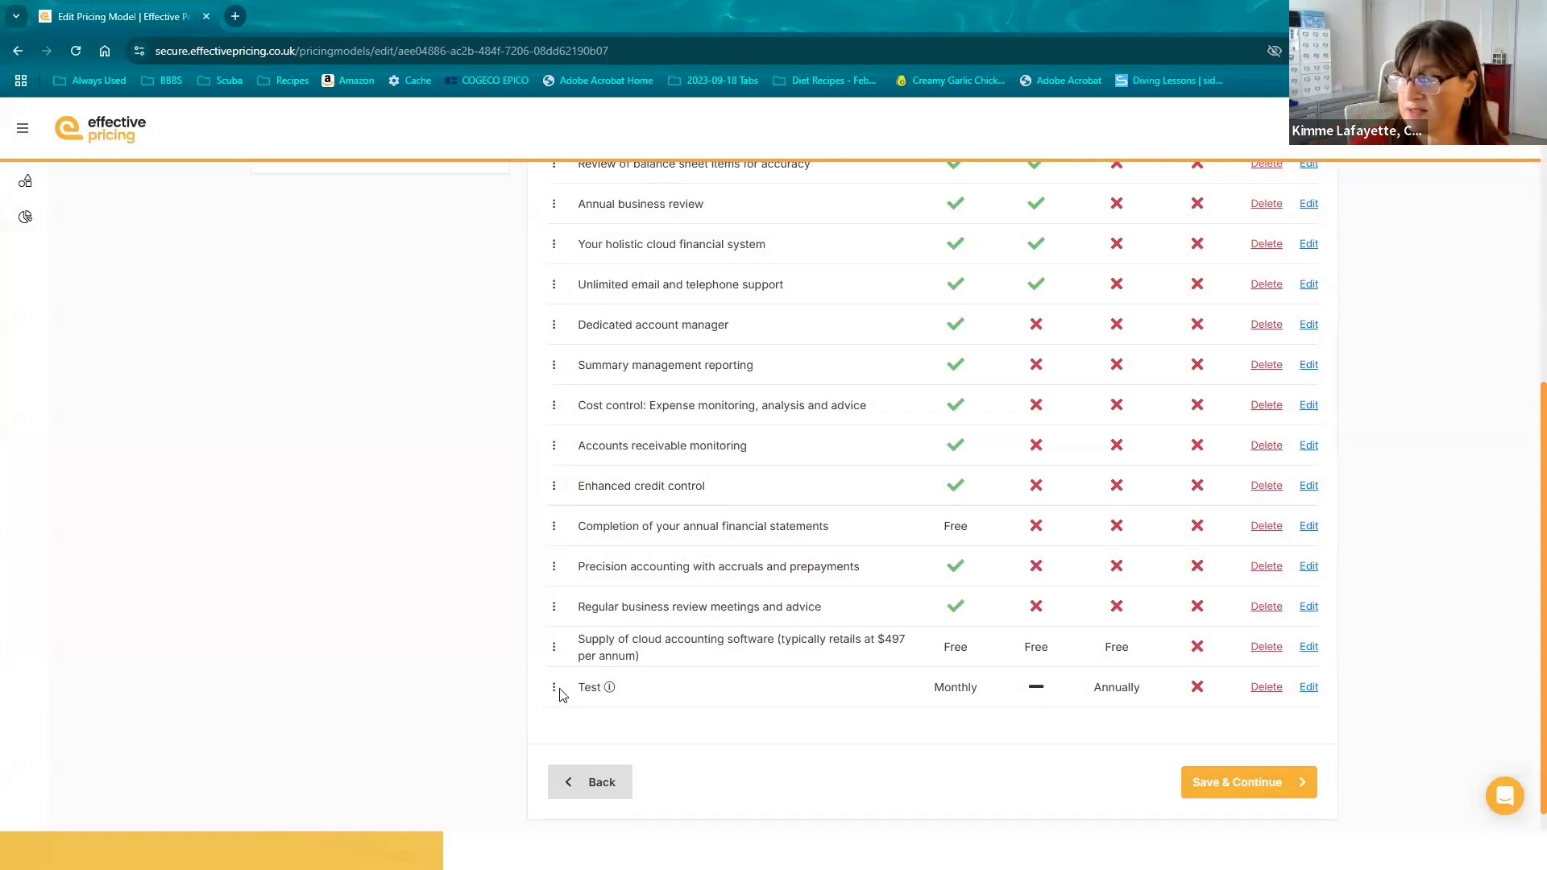
- Move the Test component to the start of the package components list and delete it
{"action": "left_click_drag", "start_coordinate": [553, 683], "coordinate": [559, 170]}
{"action": "scroll", "coordinate": [564, 554], "scroll_direction": "up", "scroll_amount": 5}
{"action": "left_click_drag", "start_coordinate": [553, 570], "coordinate": [547, 324]}
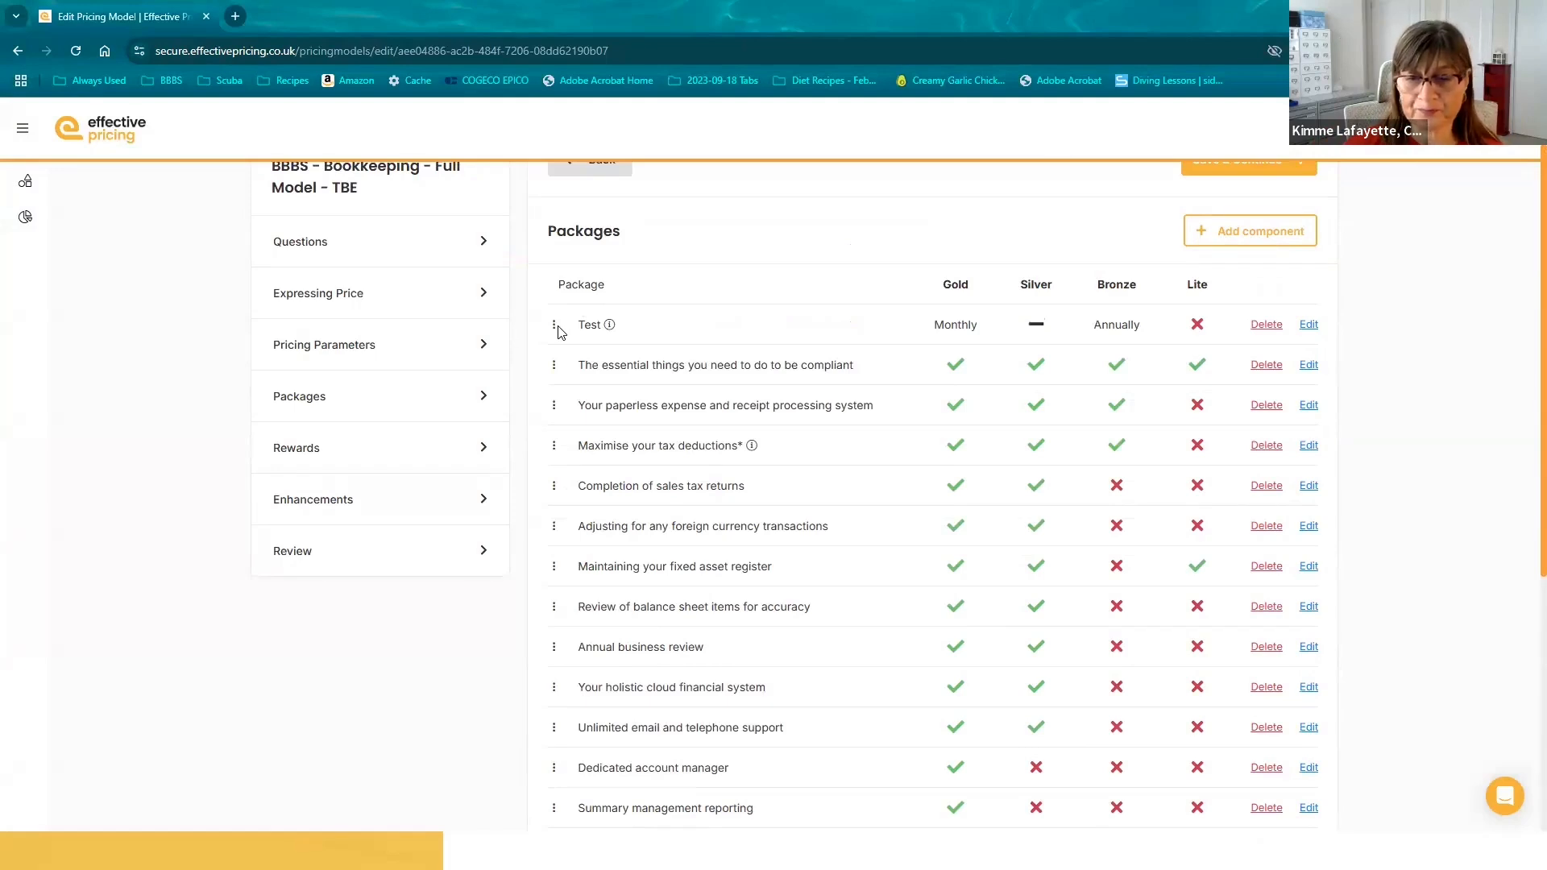
{"action": "left_click", "coordinate": [1267, 324]}
{"action": "left_click", "coordinate": [1048, 290]}
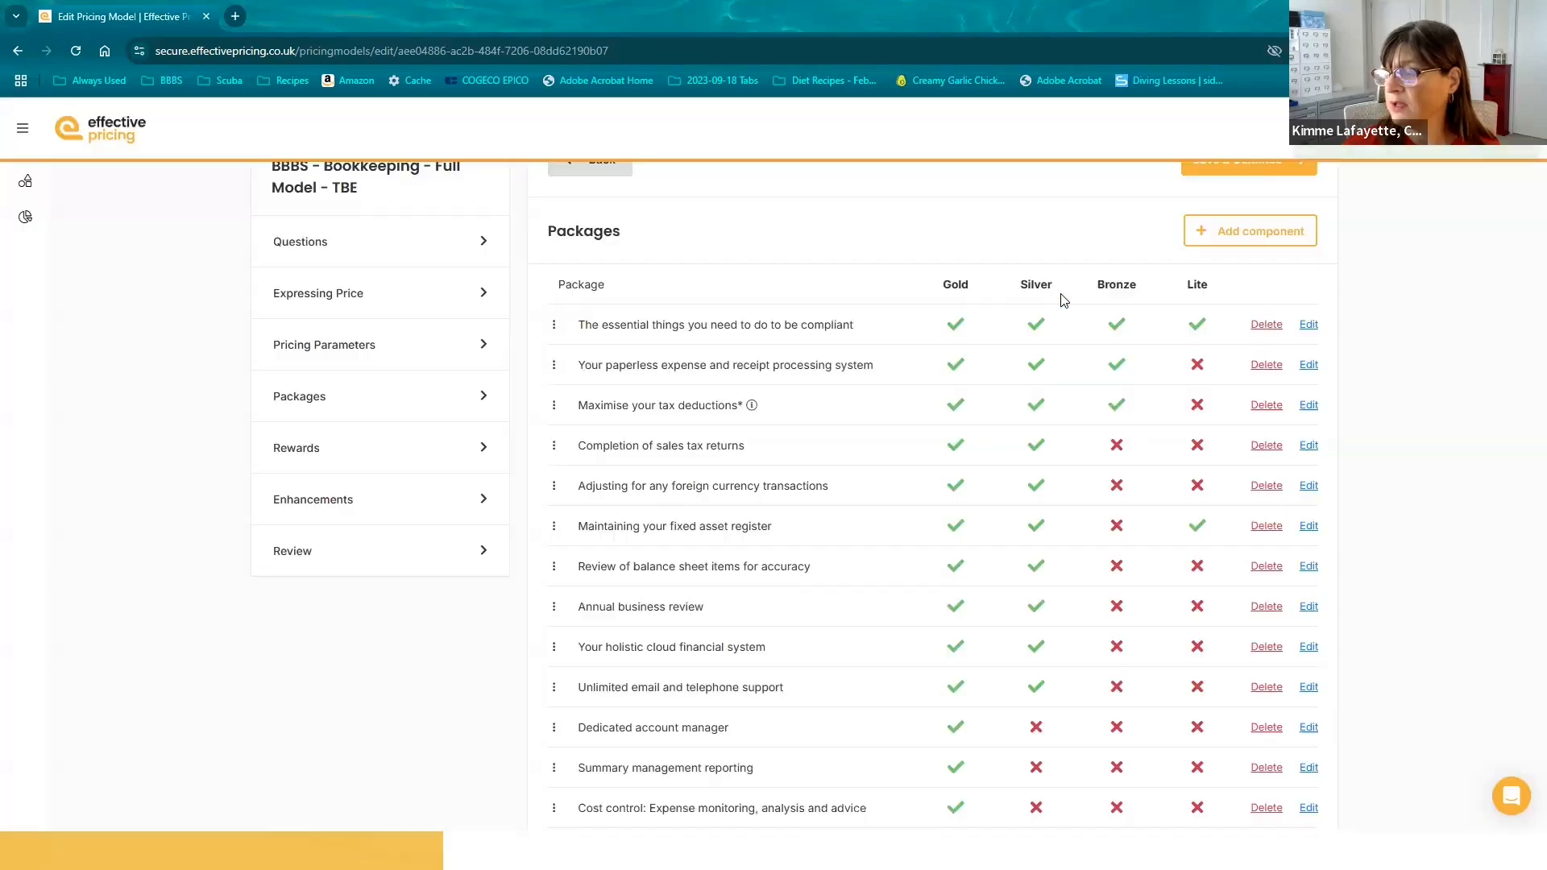
- Review the full components list and how the inclusions differ between Gold, Silver, Bronze and Lite
{"action": "scroll", "coordinate": [1018, 479], "scroll_direction": "down", "scroll_amount": 5}
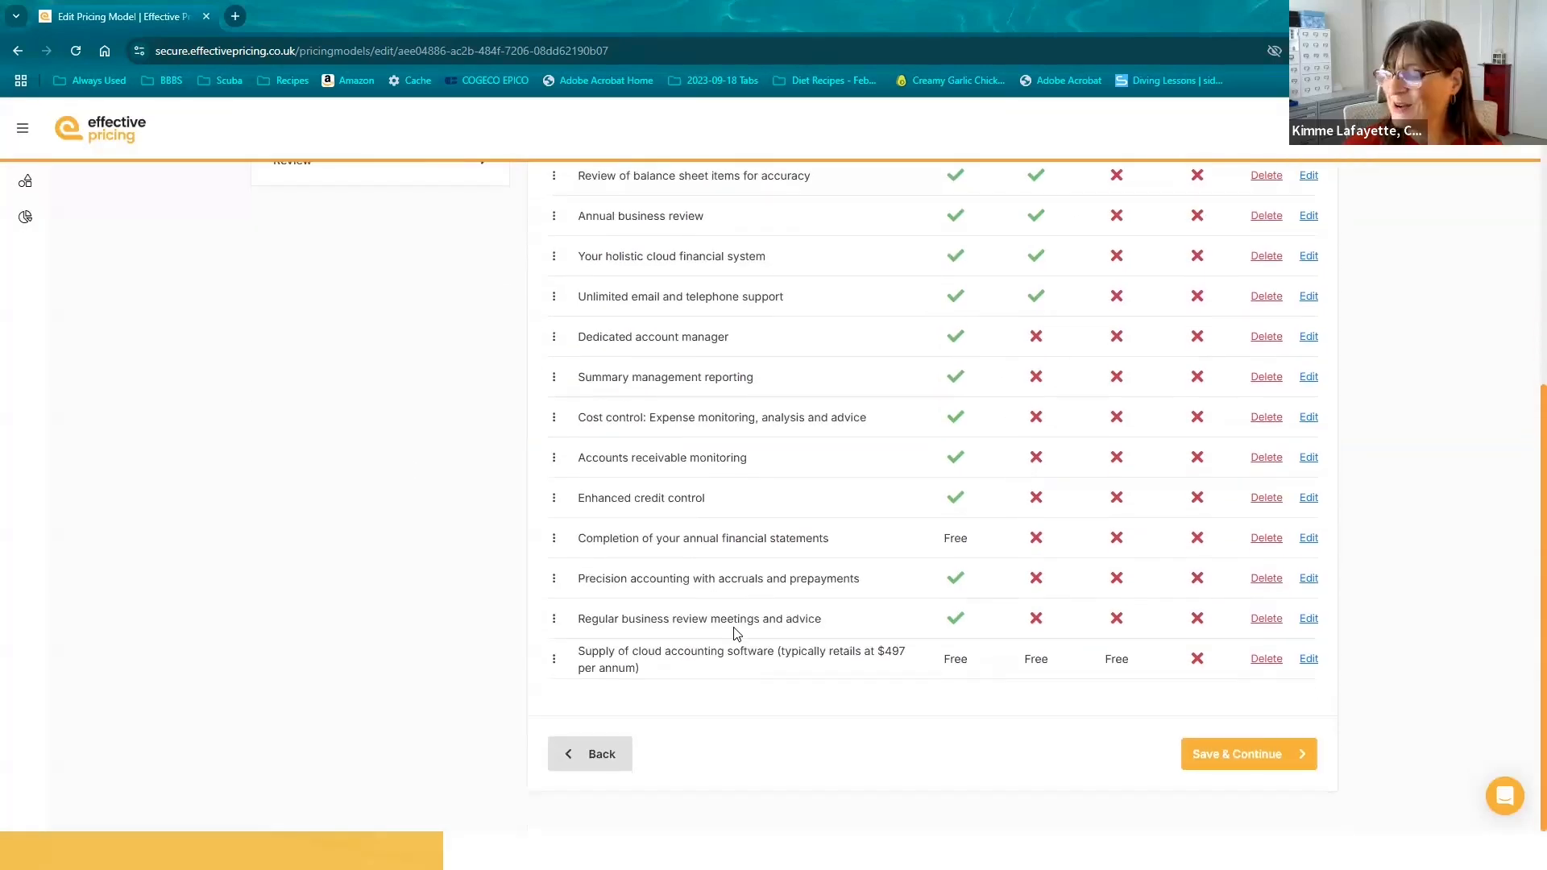
{"action": "scroll", "coordinate": [792, 598], "scroll_direction": "up", "scroll_amount": 5}
{"action": "scroll", "coordinate": [792, 598], "scroll_direction": "up", "scroll_amount": 1}
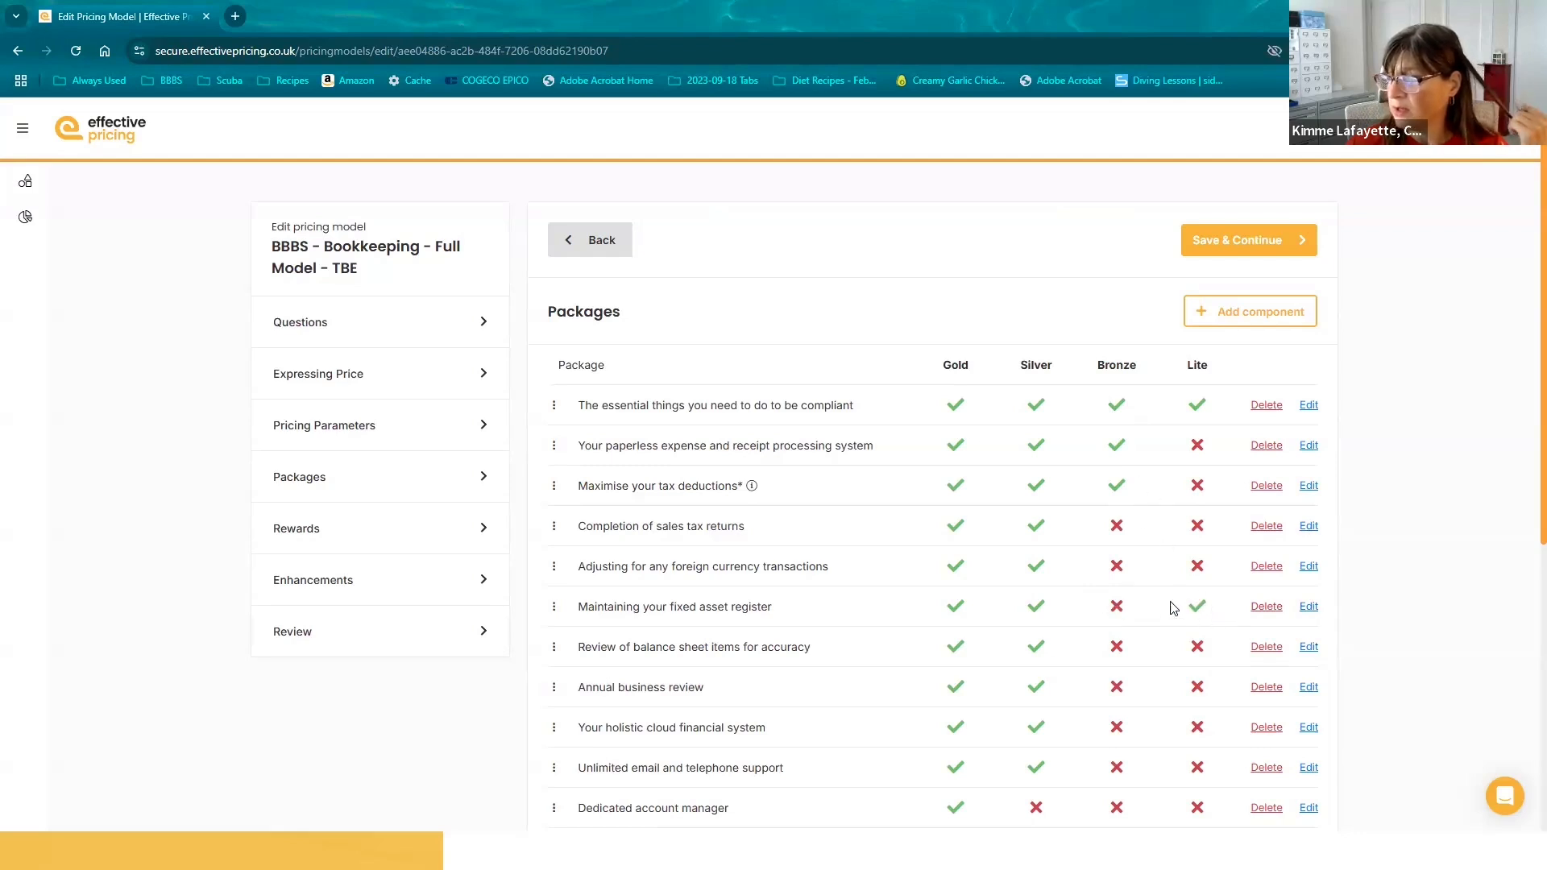
{"action": "scroll", "coordinate": [1173, 609], "scroll_direction": "down", "scroll_amount": 5}
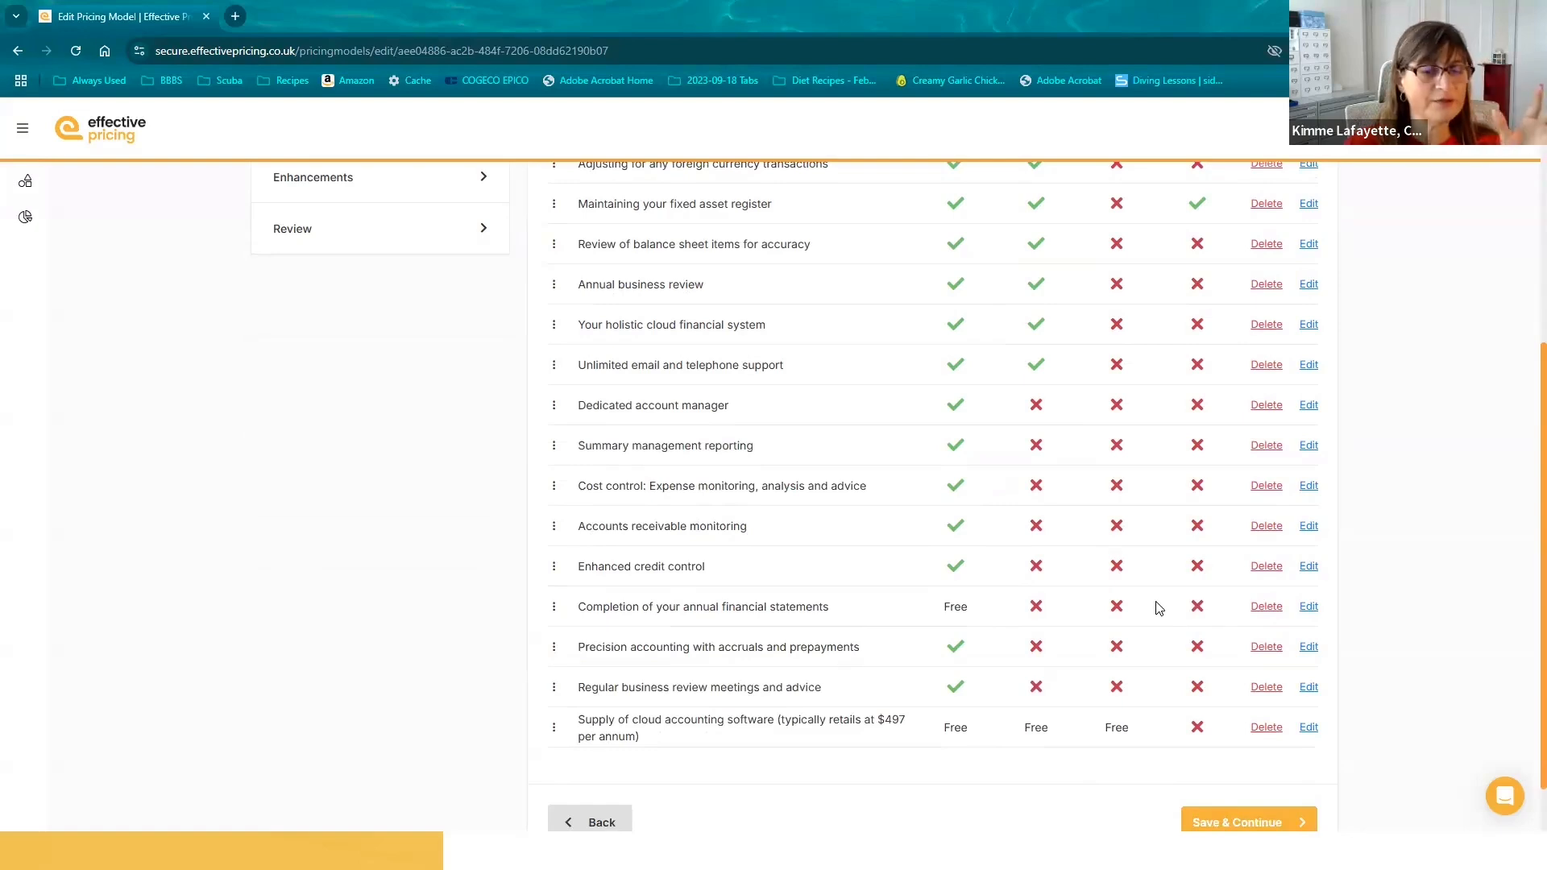
{"action": "scroll", "coordinate": [1149, 605], "scroll_direction": "up", "scroll_amount": 5}
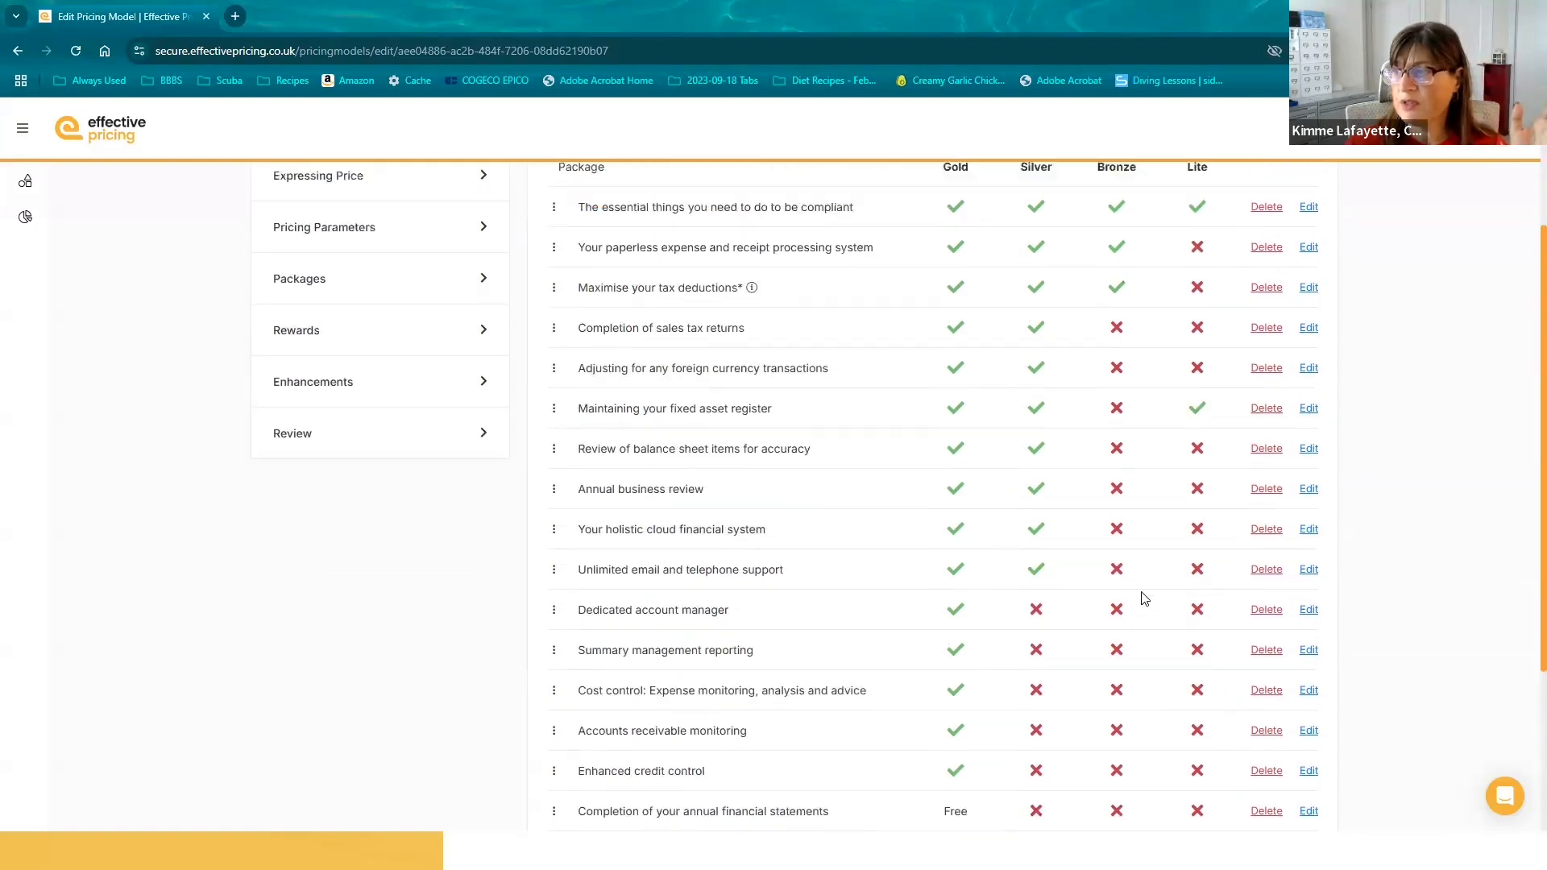
{"action": "scroll", "coordinate": [1143, 596], "scroll_direction": "down", "scroll_amount": 2}
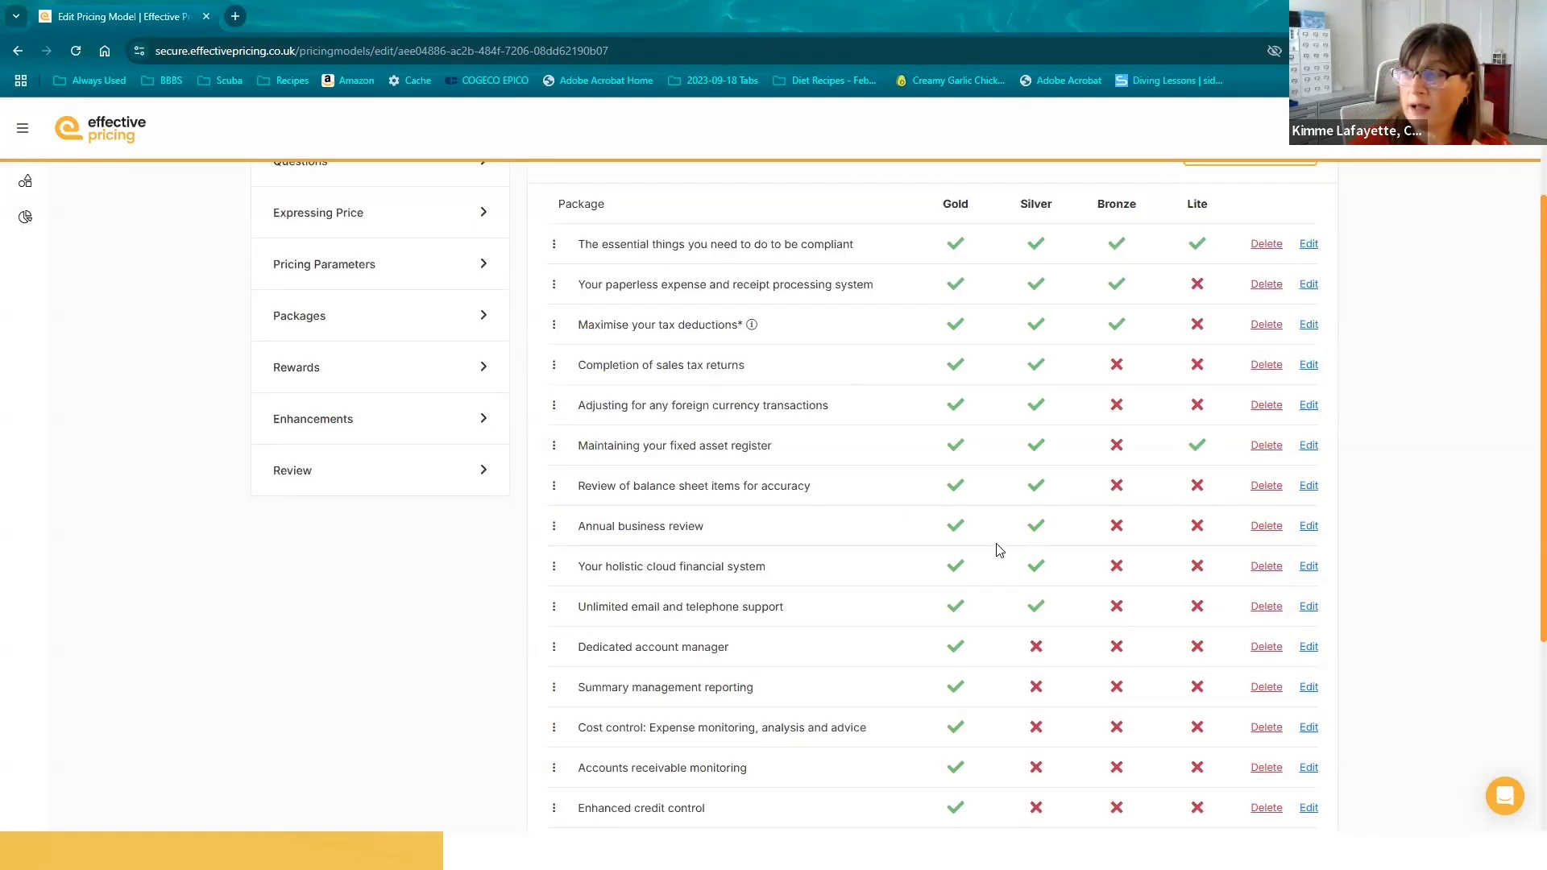
{"action": "scroll", "coordinate": [814, 456], "scroll_direction": "down", "scroll_amount": 4}
{"action": "scroll", "coordinate": [814, 455], "scroll_direction": "up", "scroll_amount": 5}
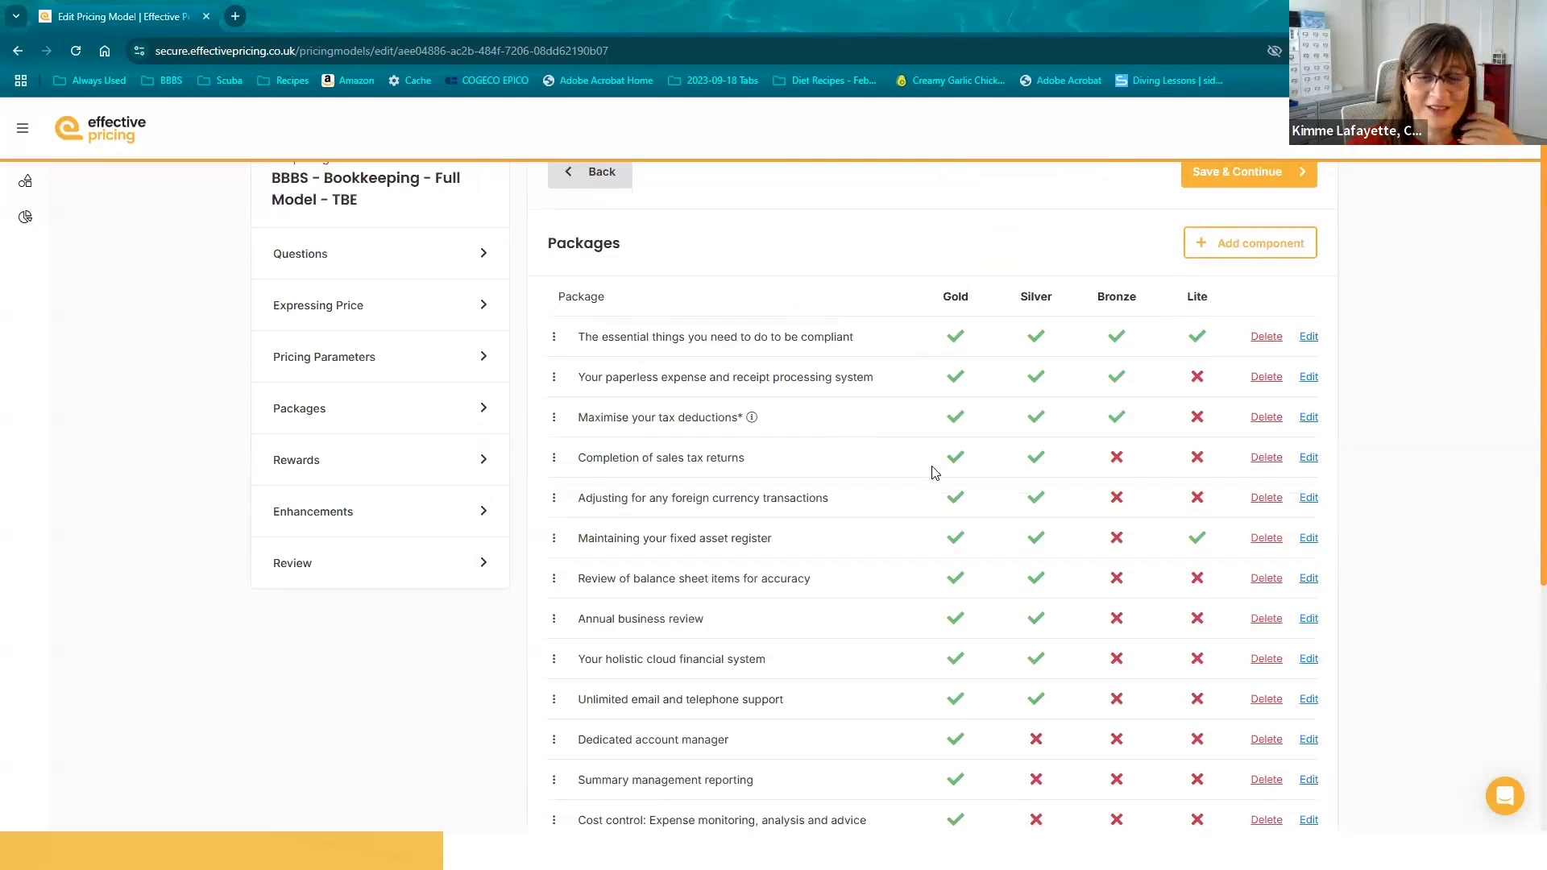
{"action": "scroll", "coordinate": [981, 505], "scroll_direction": "down", "scroll_amount": 5}
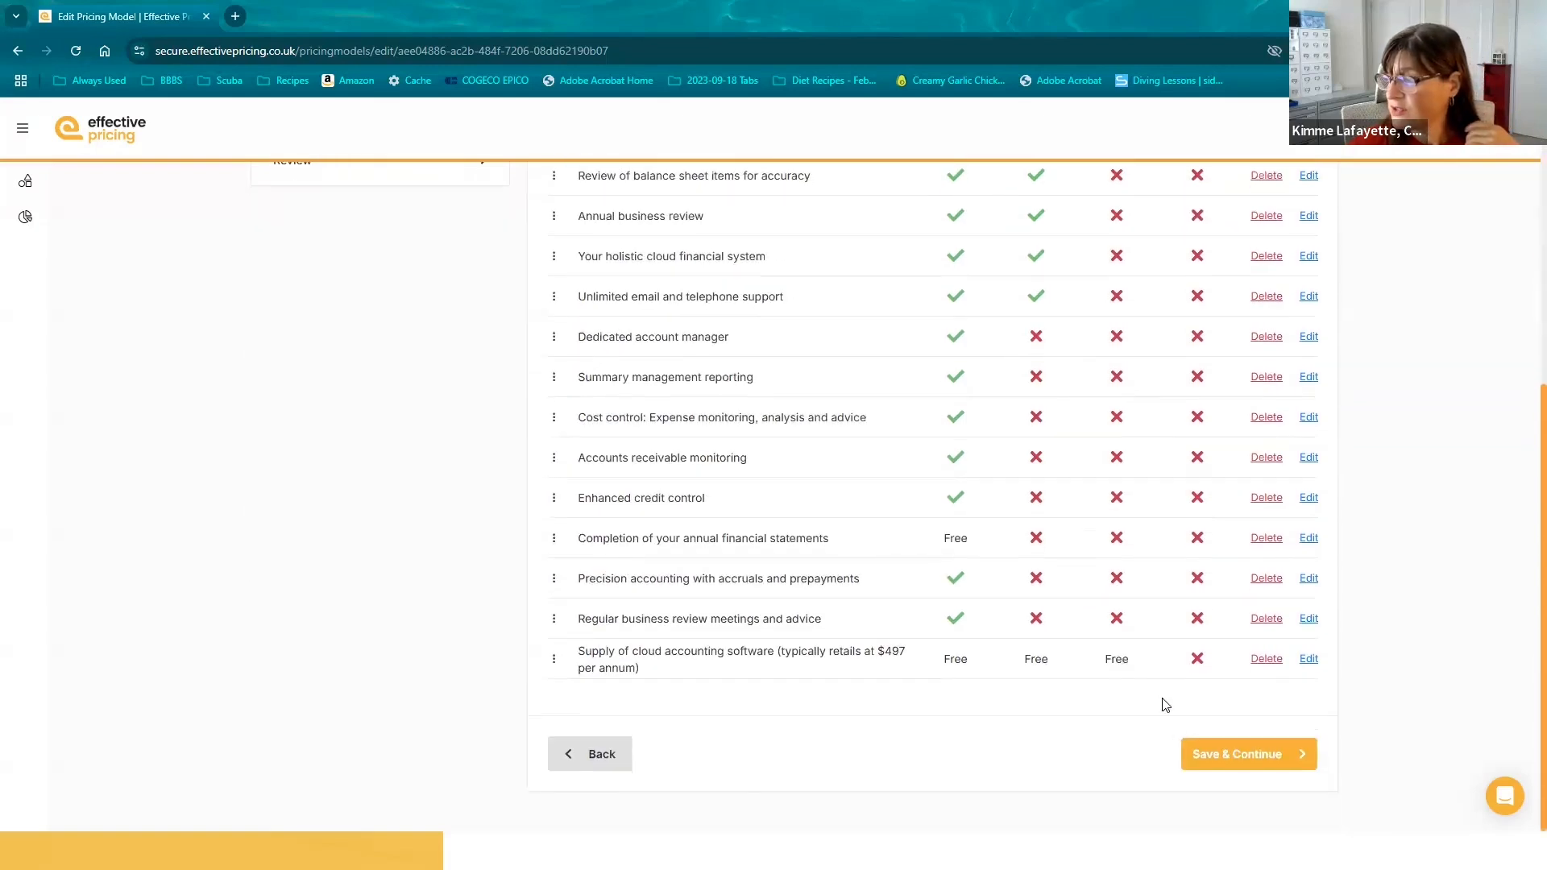
- Save the packages and view the presentation's behaviour rewards tips before returning to the pricing model's Rewards section
{"action": "left_click", "coordinate": [1212, 755]}
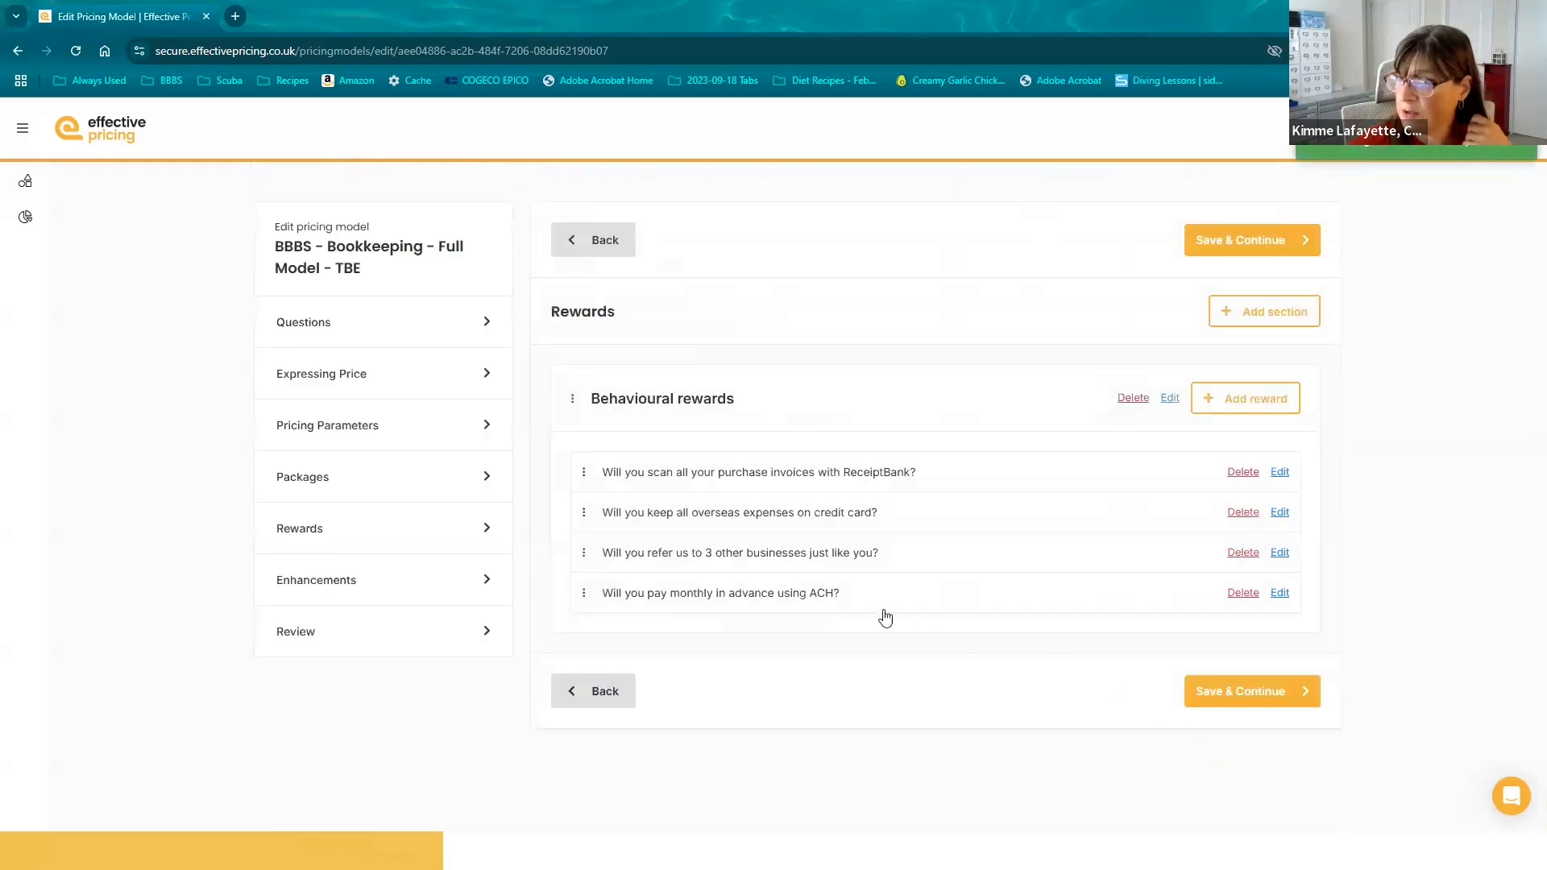
{"action": "left_click", "coordinate": [343, 490]}
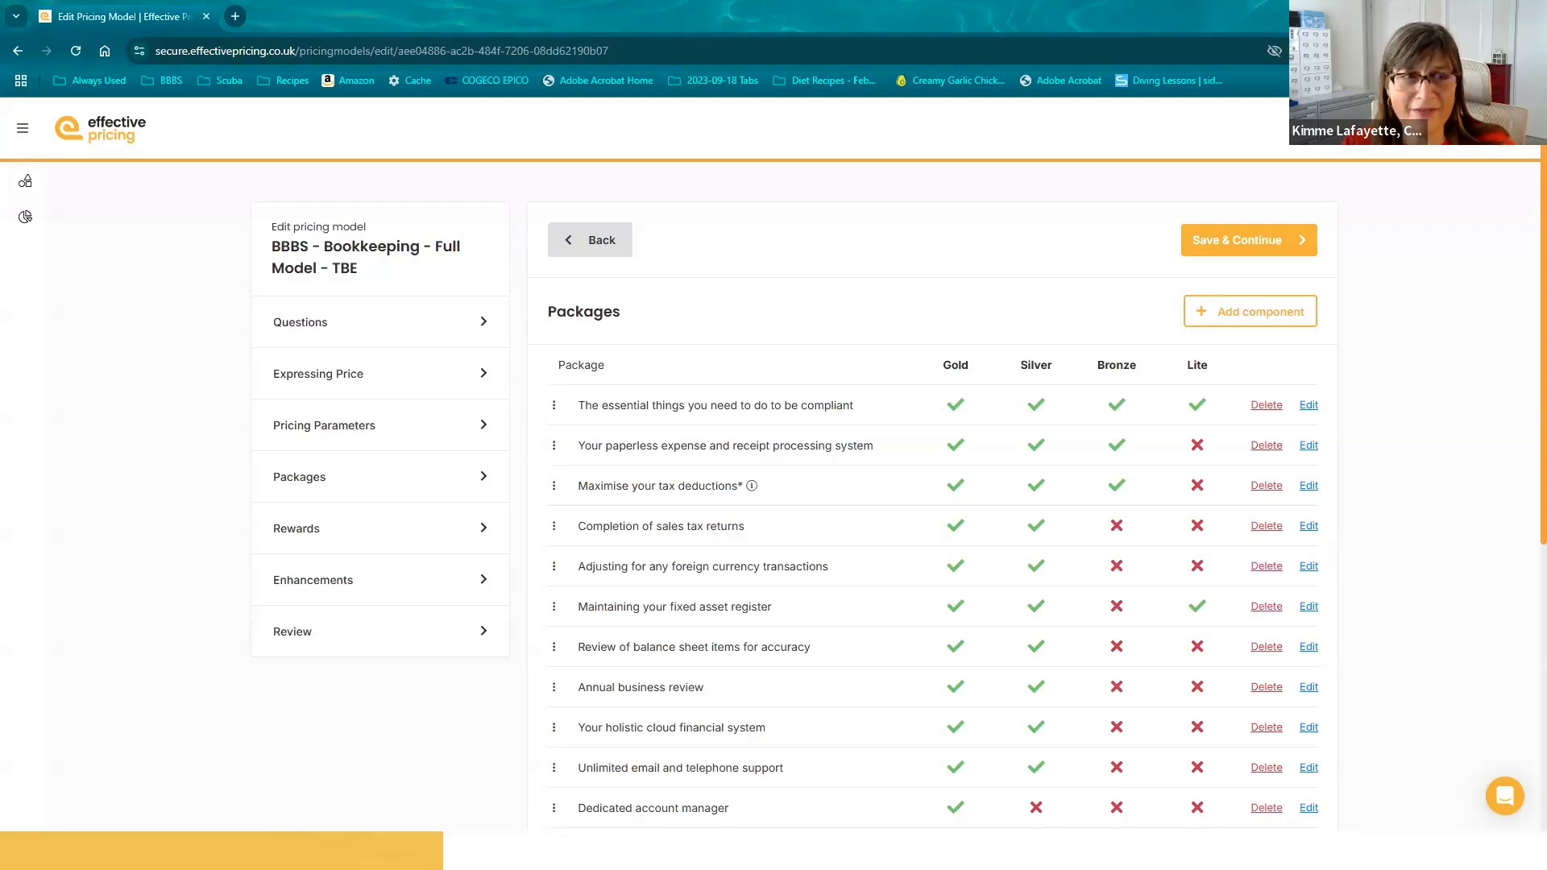
{"action": "key", "text": "alt+Tab"}
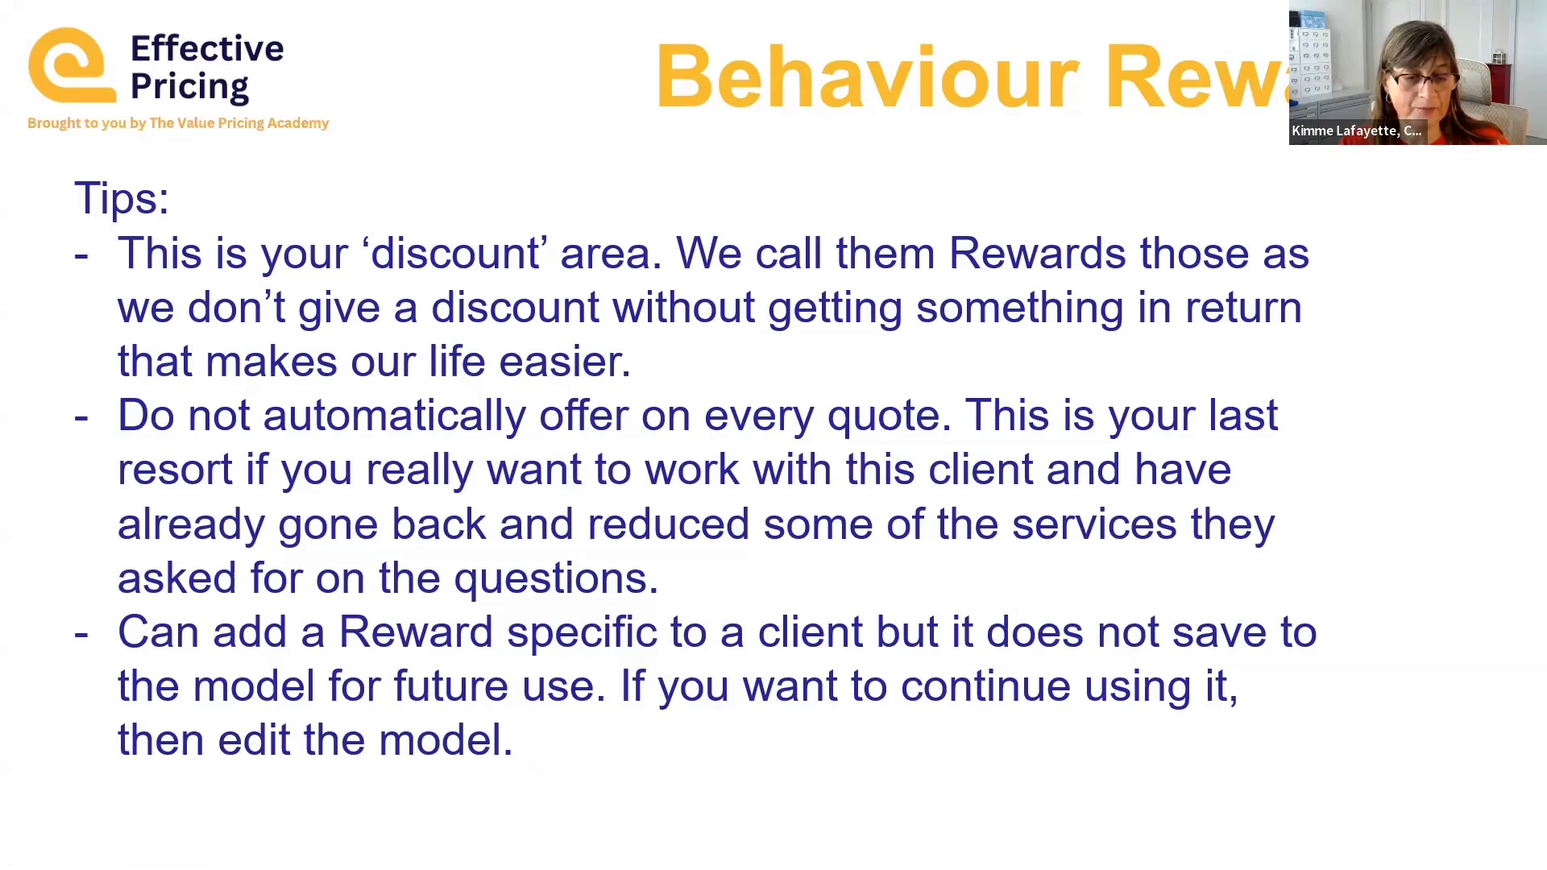
{"action": "key", "text": "alt+Tab"}
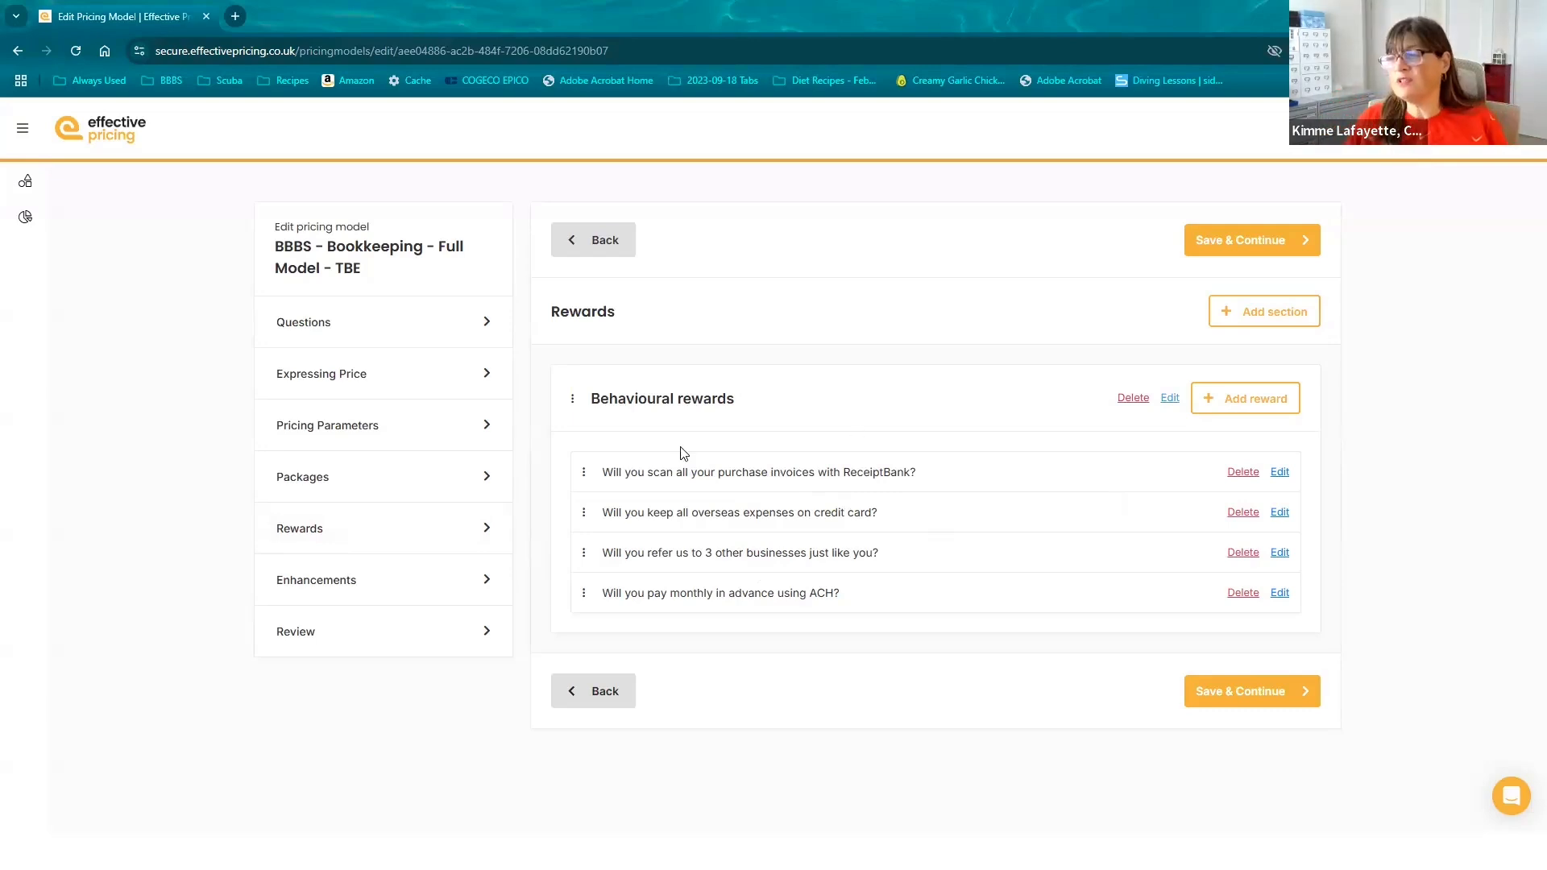
- Add a behavioural reward named "Will you send all of your documents by the 5th of the month?"
{"action": "mouse_move", "coordinate": [584, 517]}
{"action": "left_mouse_down"}
{"action": "mouse_move", "coordinate": [588, 570]}
{"action": "mouse_move", "coordinate": [588, 512]}
{"action": "left_mouse_up"}
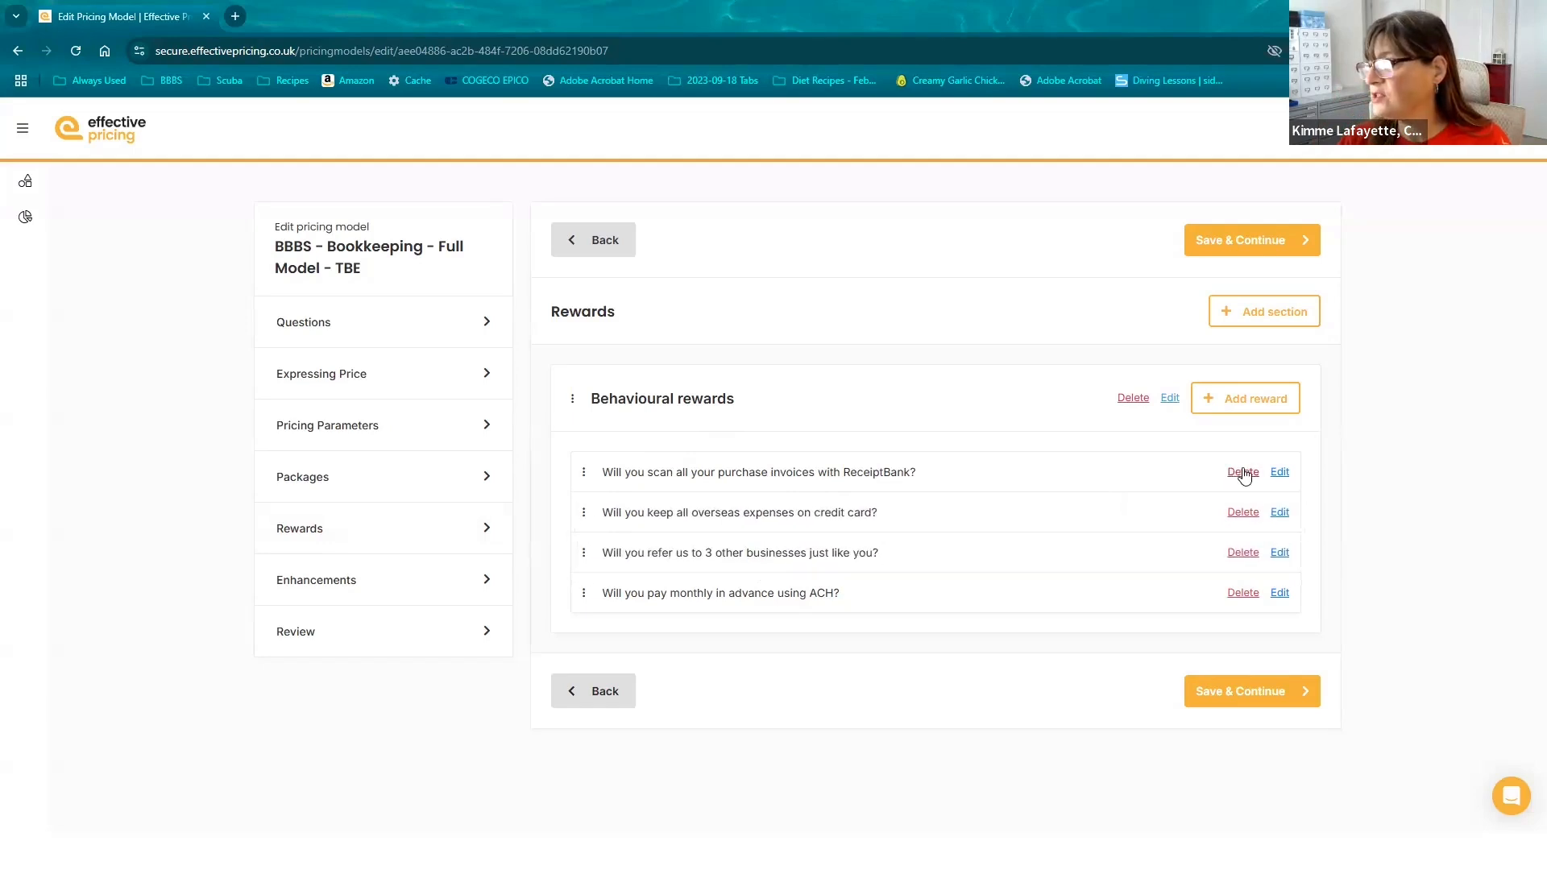
{"action": "left_click", "coordinate": [1259, 403]}
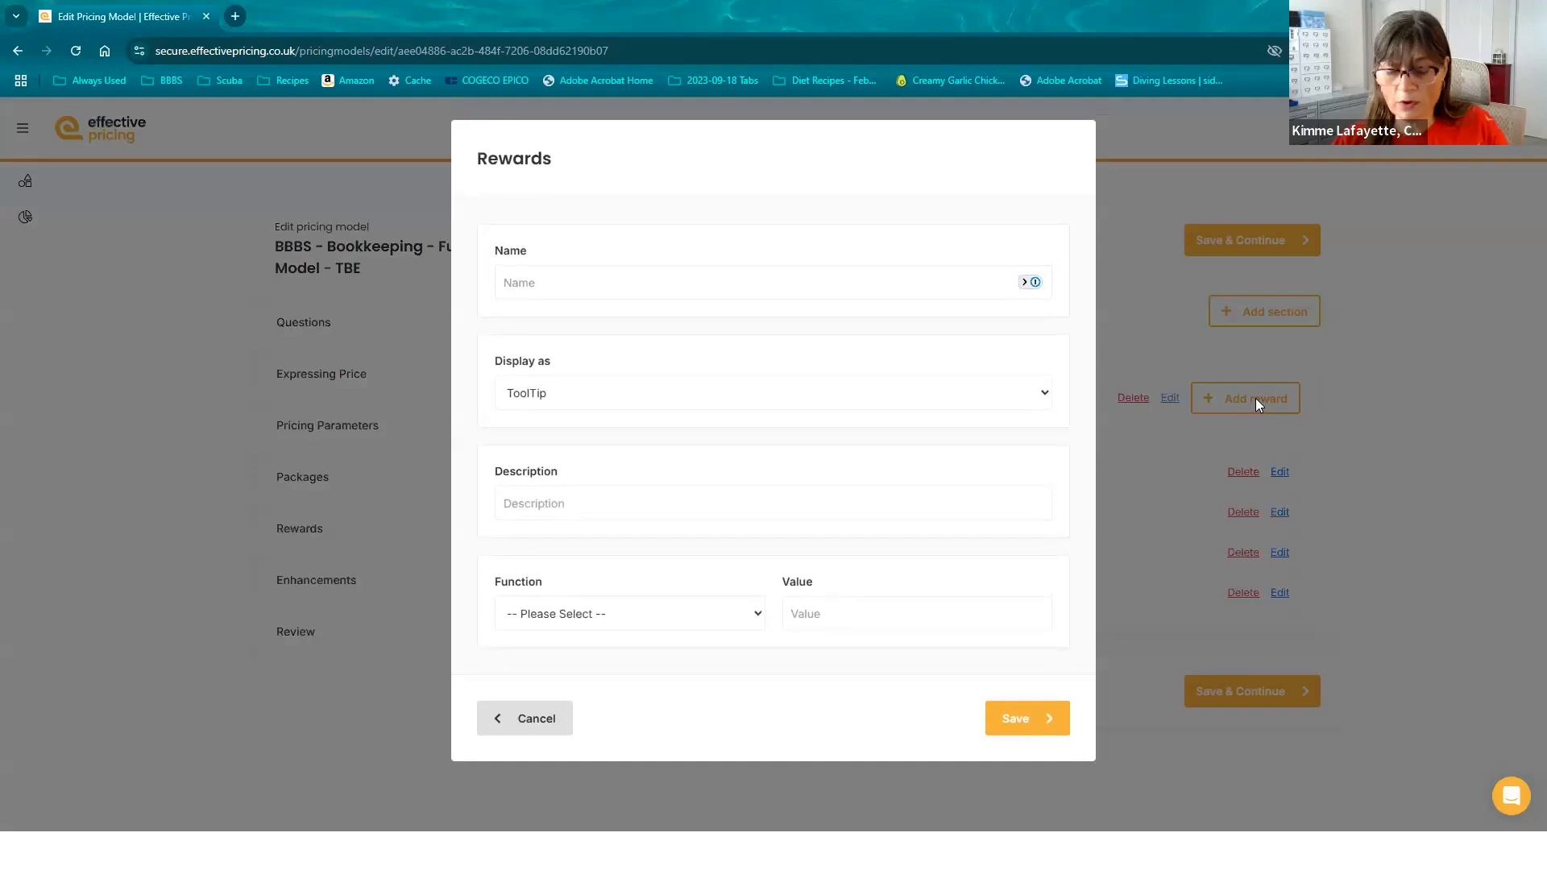
{"action": "type", "text": "Will you sen"}
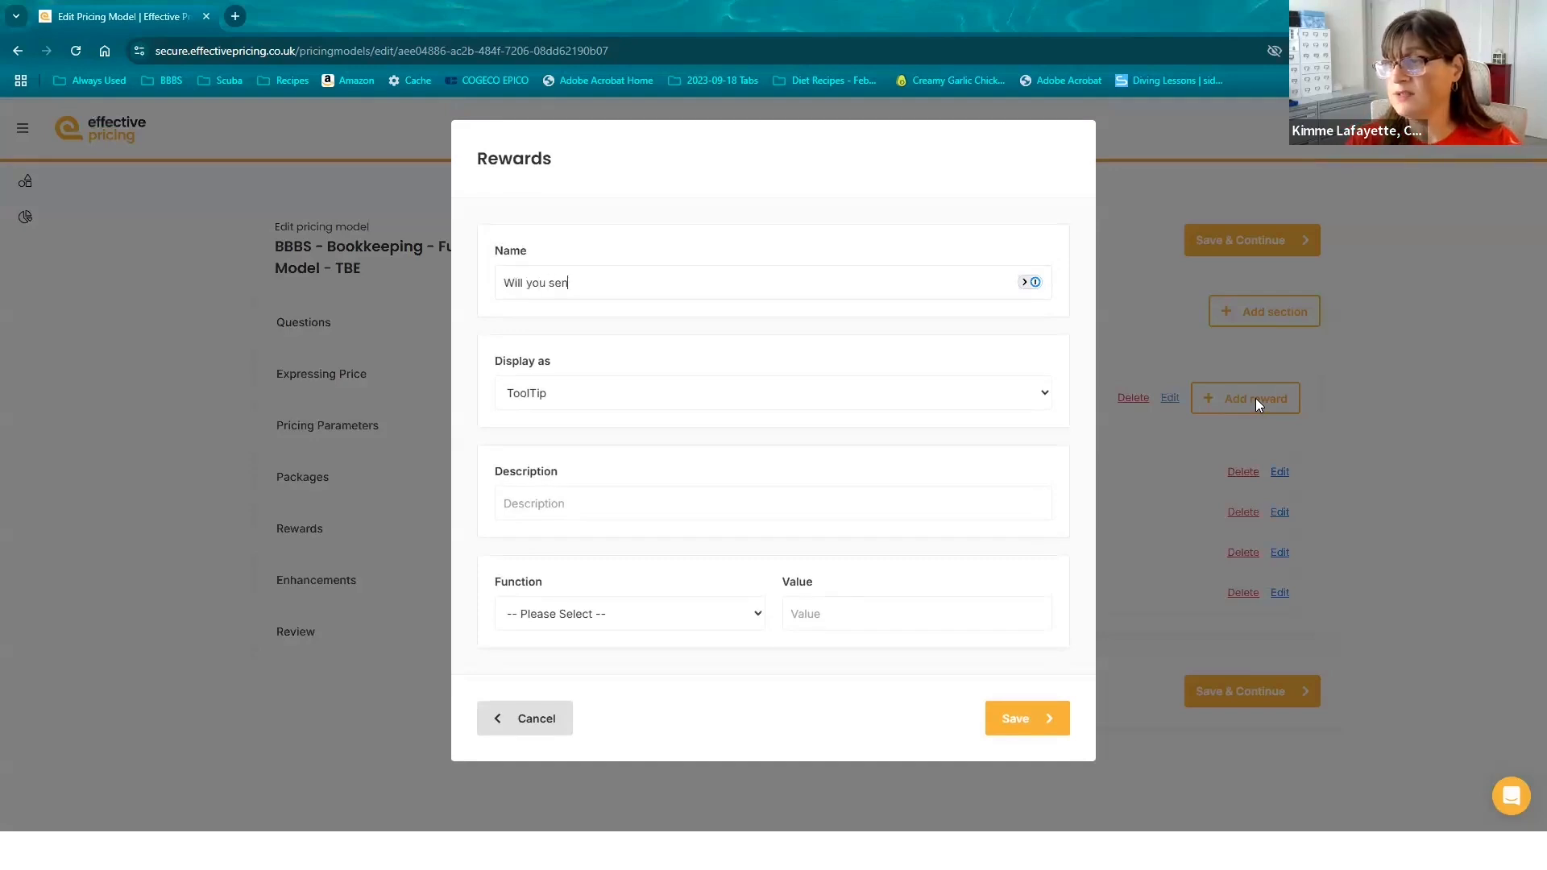
{"action": "type", "text": "d all of your documents by ths "}
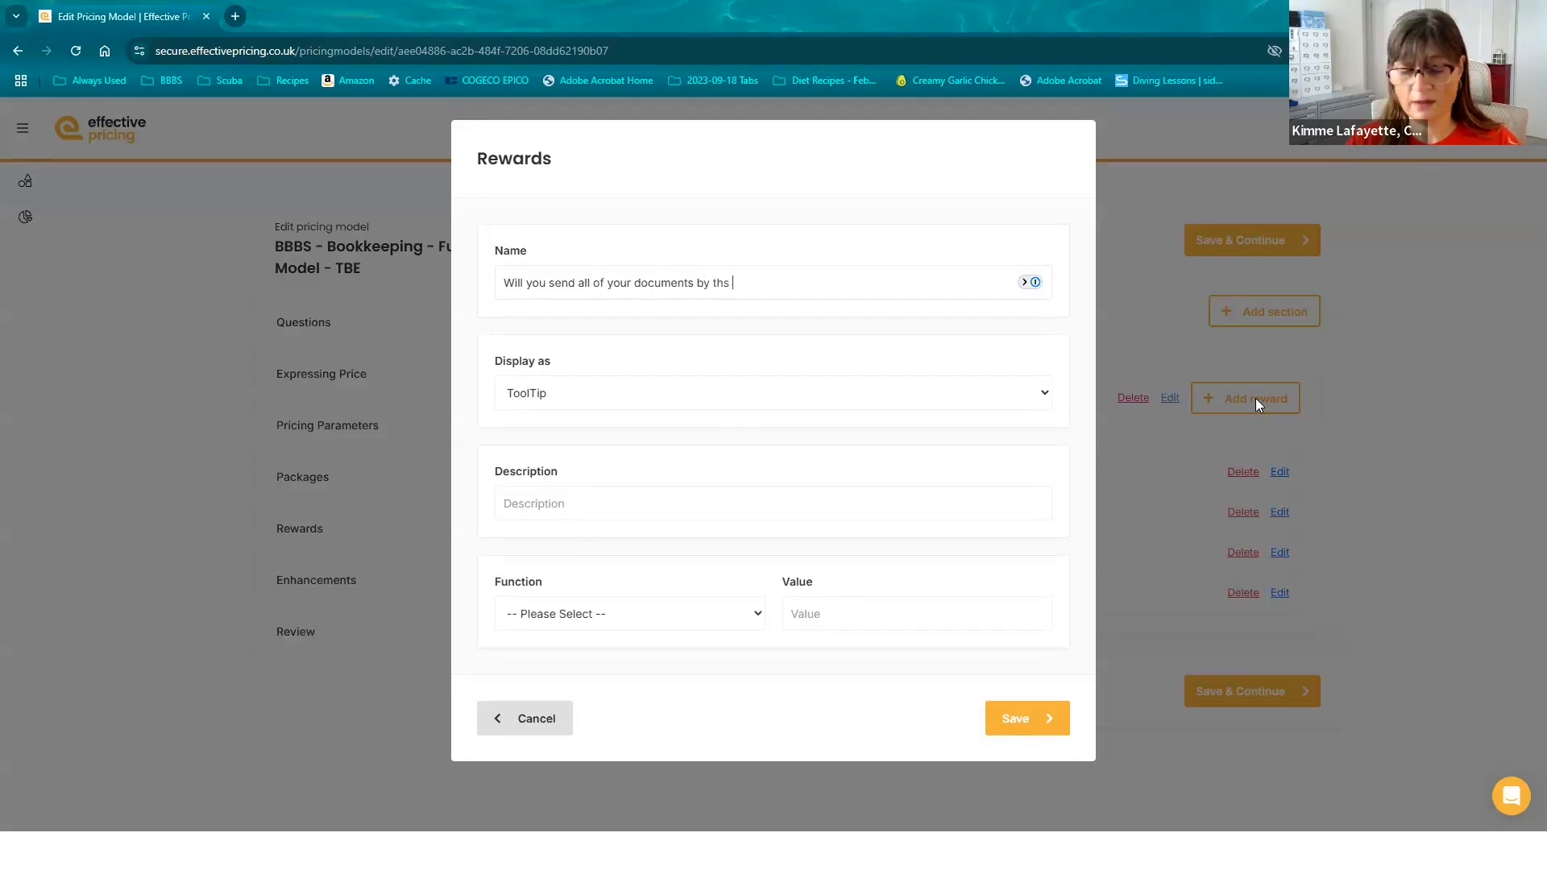
{"action": "key", "text": "BackSpace"}
{"action": "key", "text": "BackSpace"}
{"action": "type", "text": "e 5th of "}
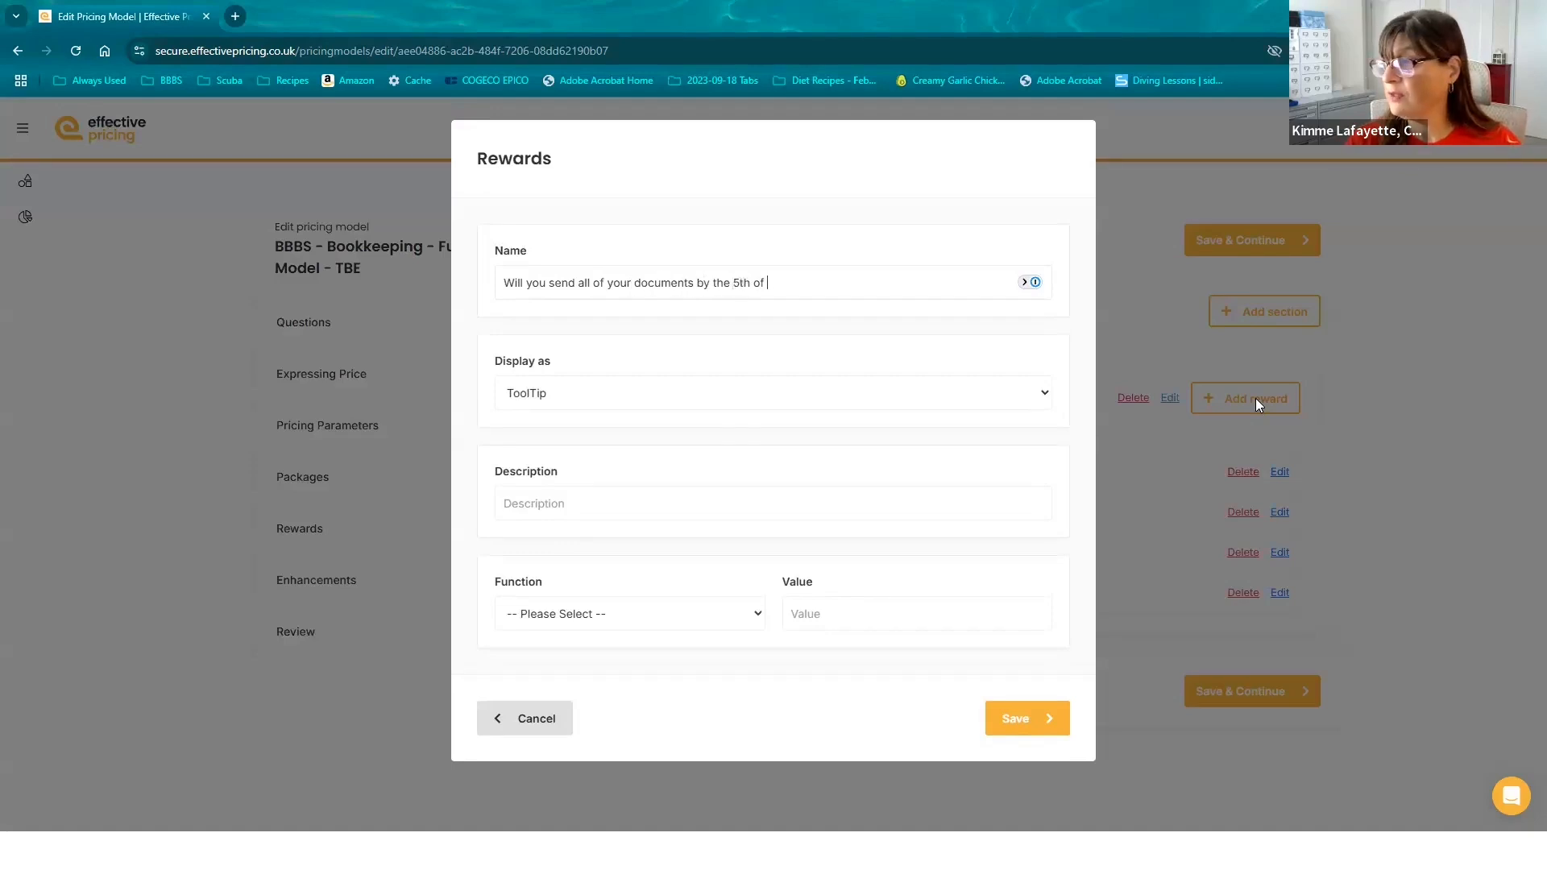
{"action": "type", "text": "the month?"}
- Display the reward's extra text as Description and enter "Test" as its description
{"action": "left_click", "coordinate": [893, 403]}
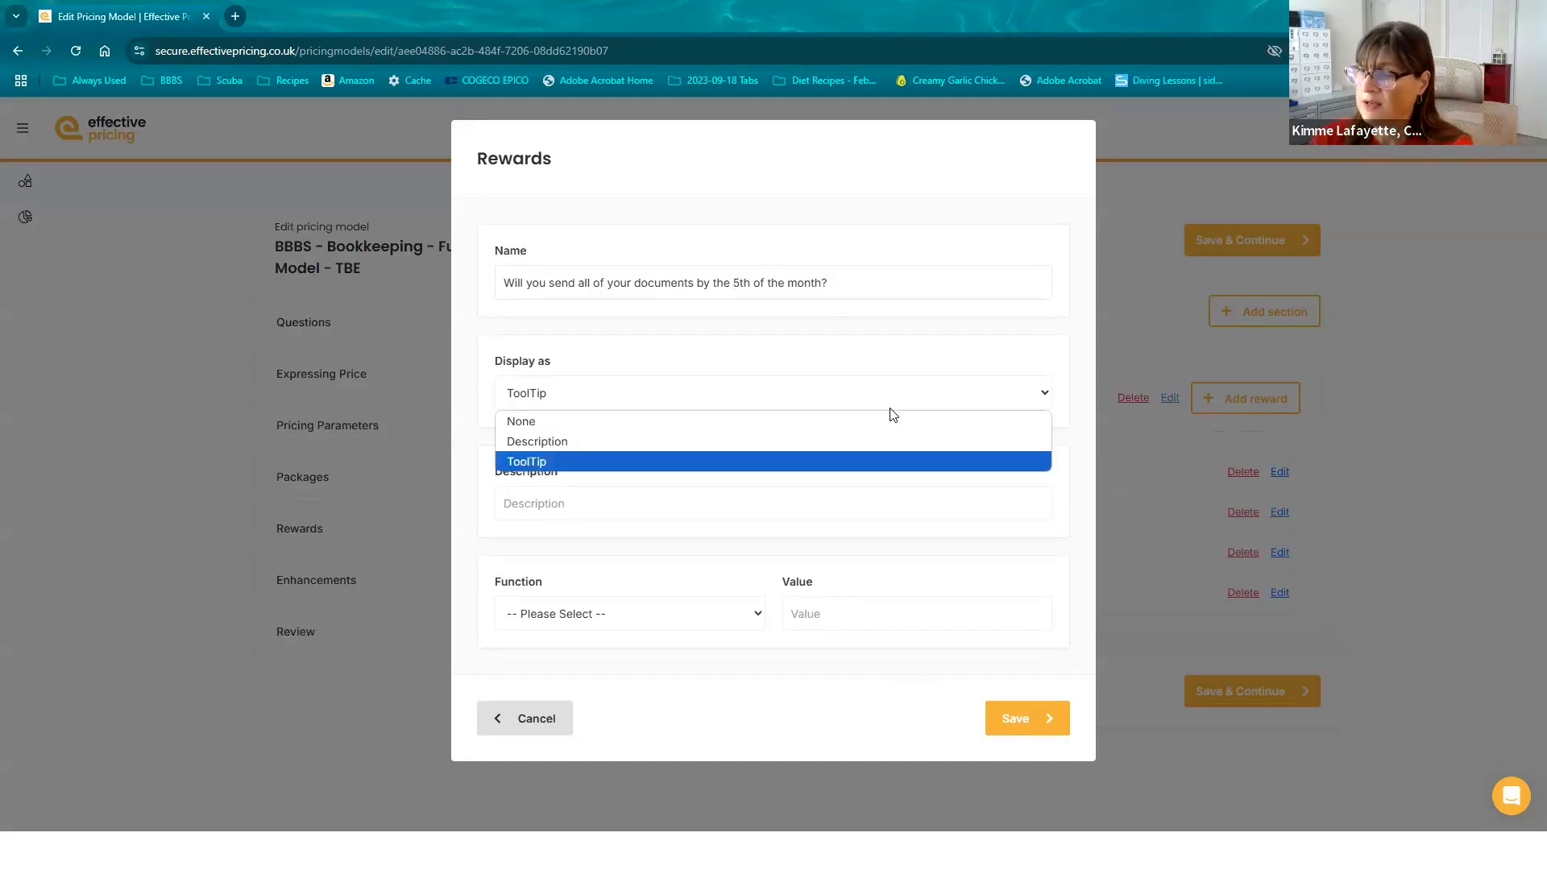
{"action": "left_click", "coordinate": [636, 441]}
{"action": "left_click", "coordinate": [586, 488]}
{"action": "type", "text": "Test"}
- Set the reward's function to Subtract Percentage with a value of 2 and save the reward
{"action": "left_click", "coordinate": [587, 616]}
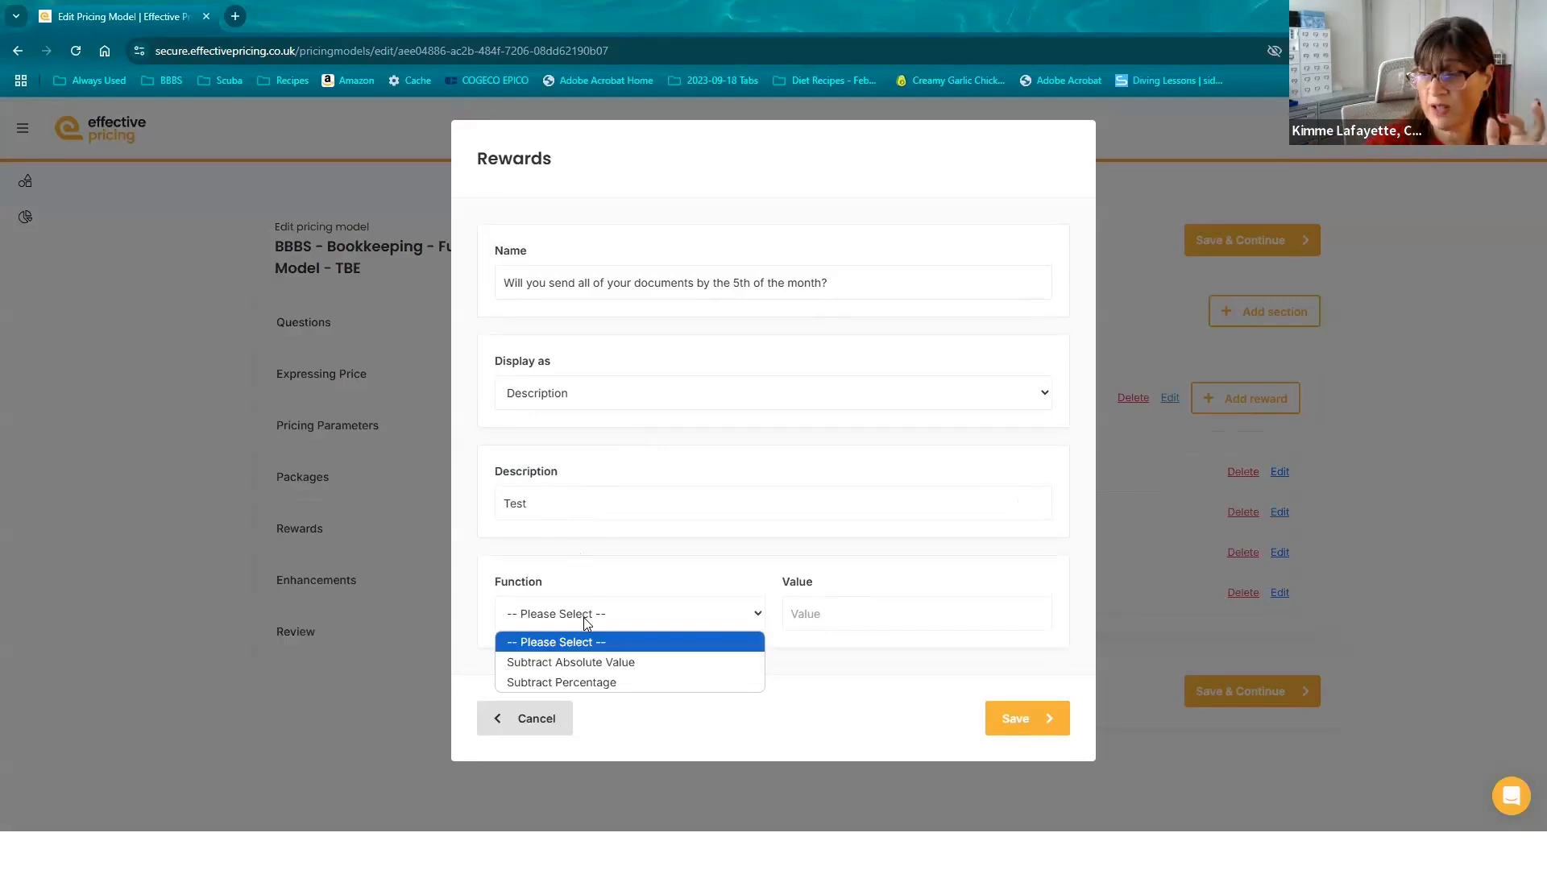
{"action": "left_click", "coordinate": [614, 663]}
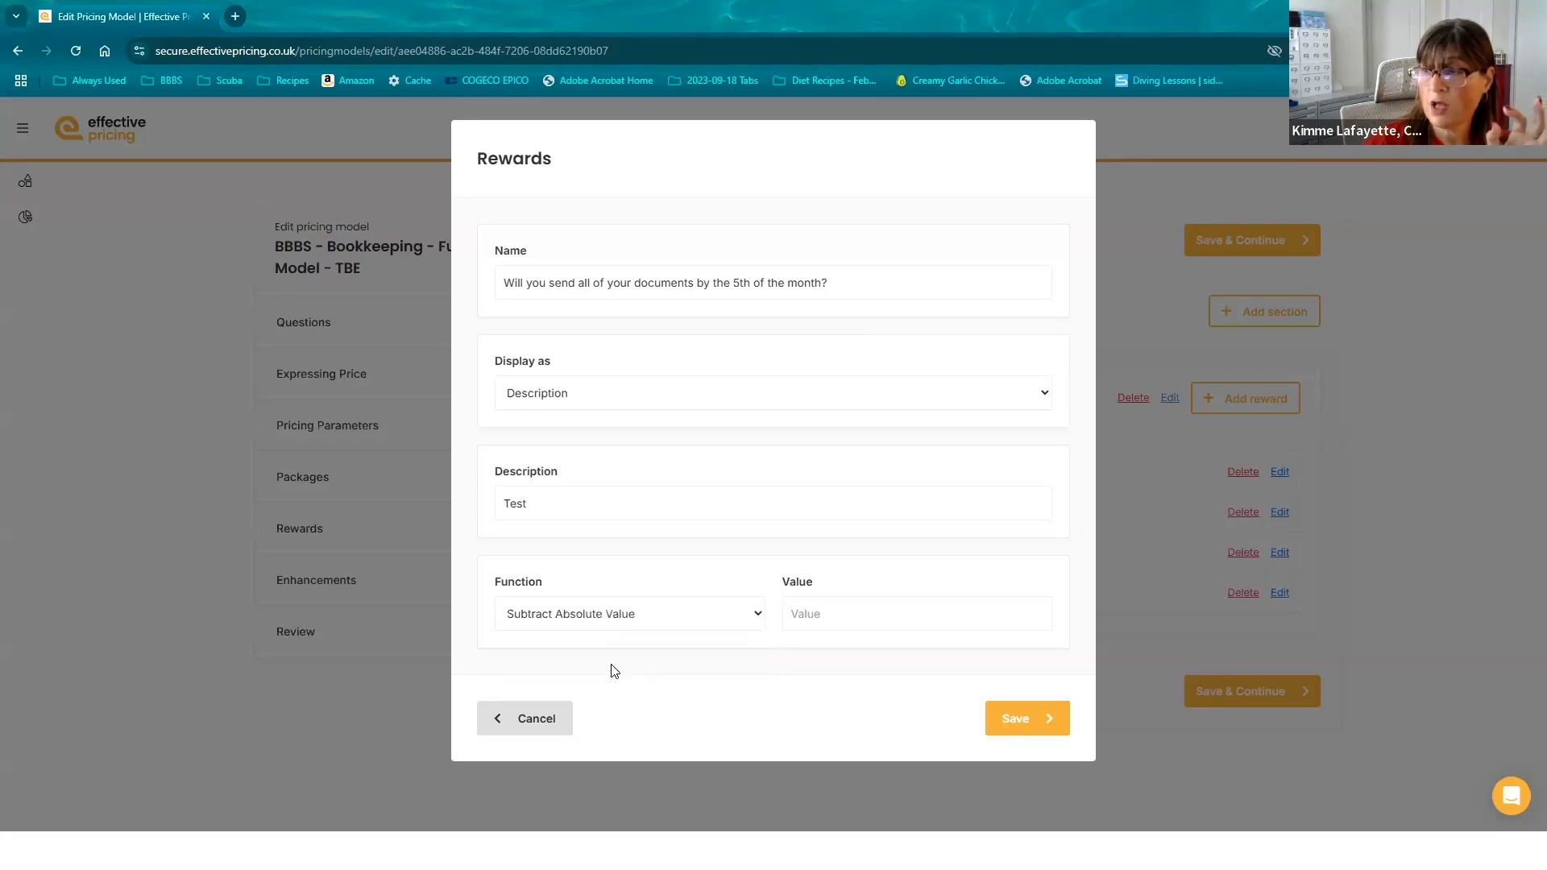
{"action": "left_click", "coordinate": [852, 614]}
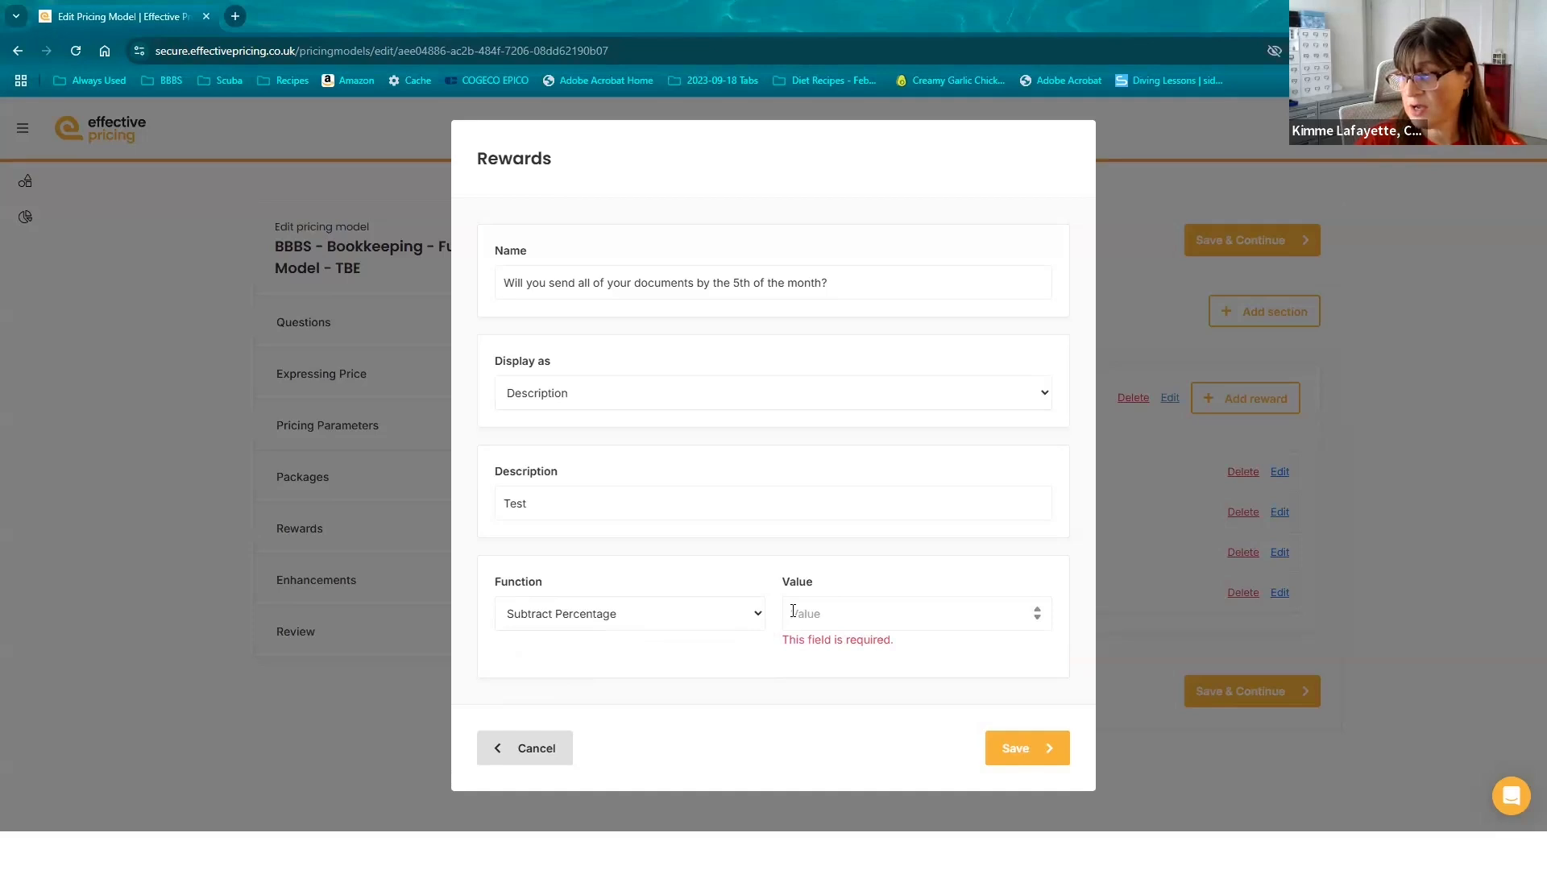
{"action": "type", "text": "2"}
{"action": "key", "text": "Tab"}
{"action": "left_click", "coordinate": [1012, 731]}
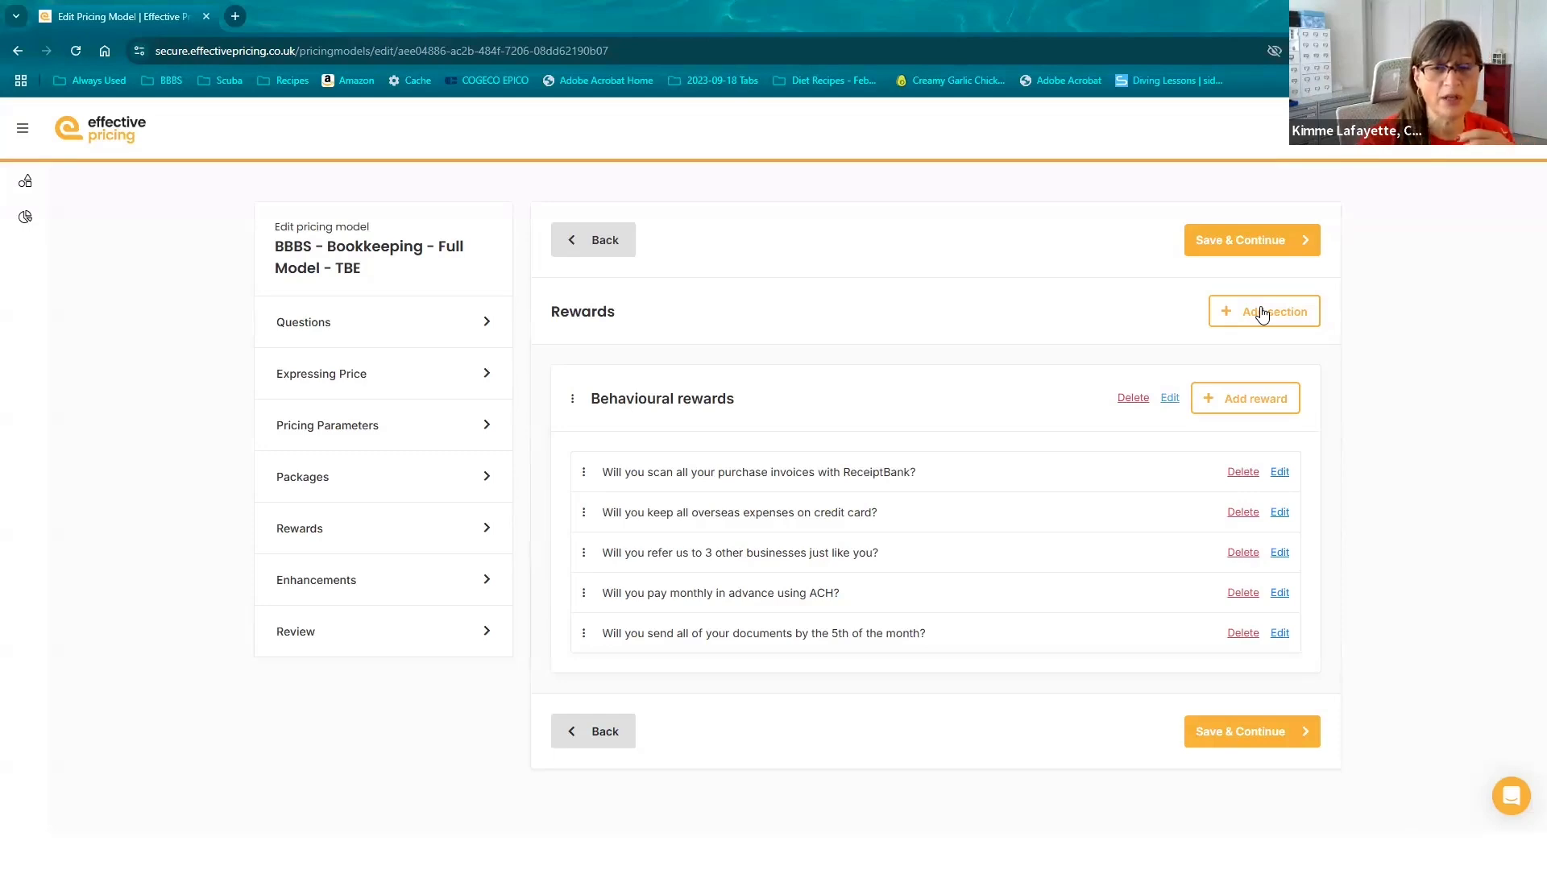
- Save the rewards and view the presentation's Enhancements/Optional Extras tips before returning to the pricing model
{"action": "left_click", "coordinate": [1220, 747]}
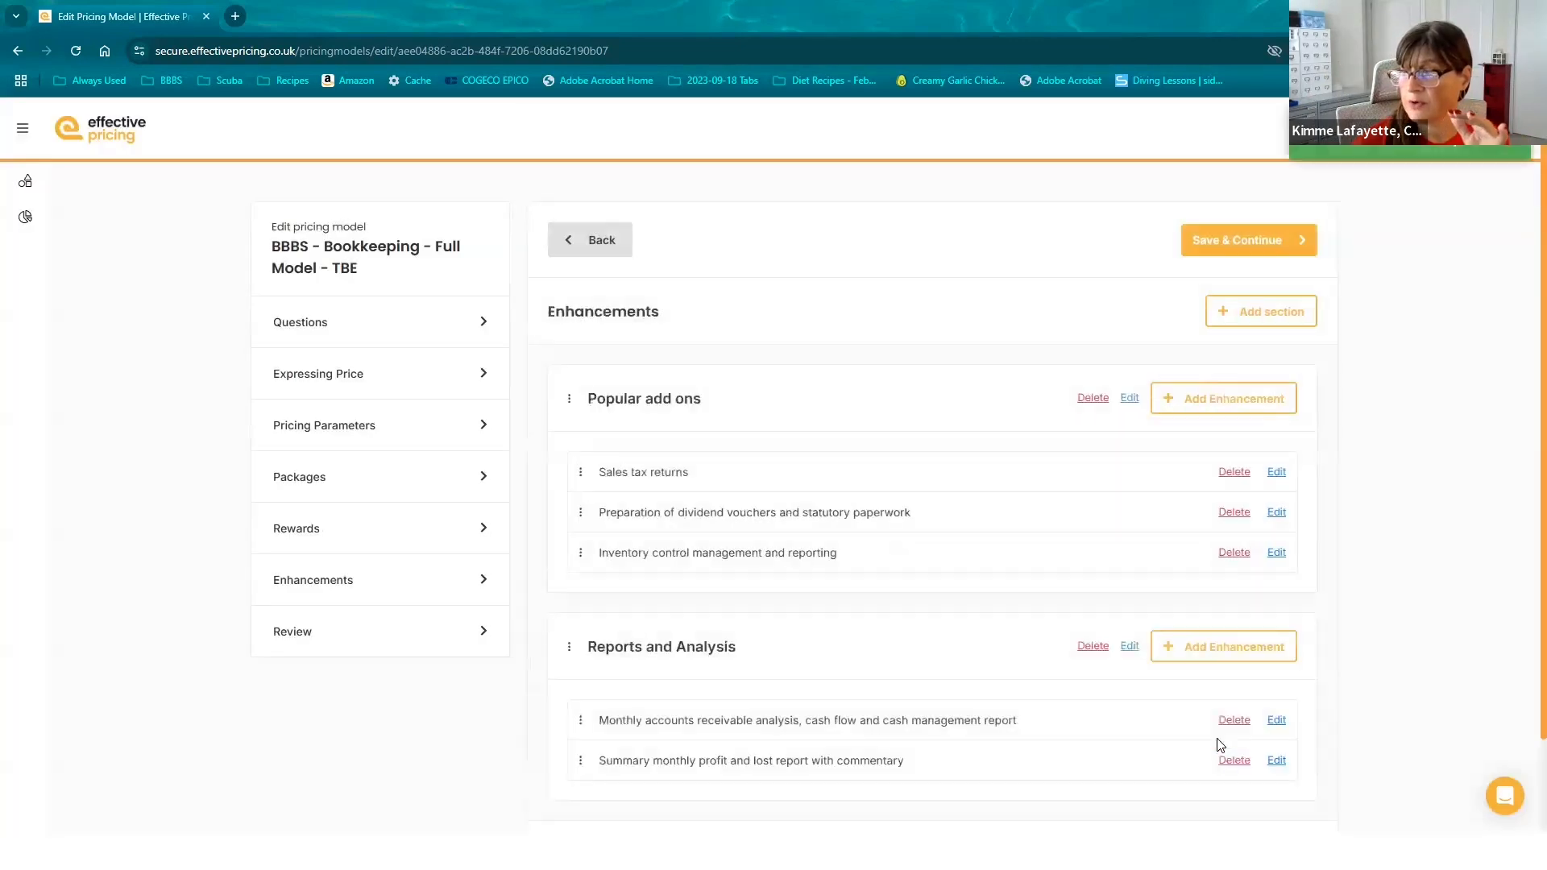
{"action": "left_click", "coordinate": [333, 546]}
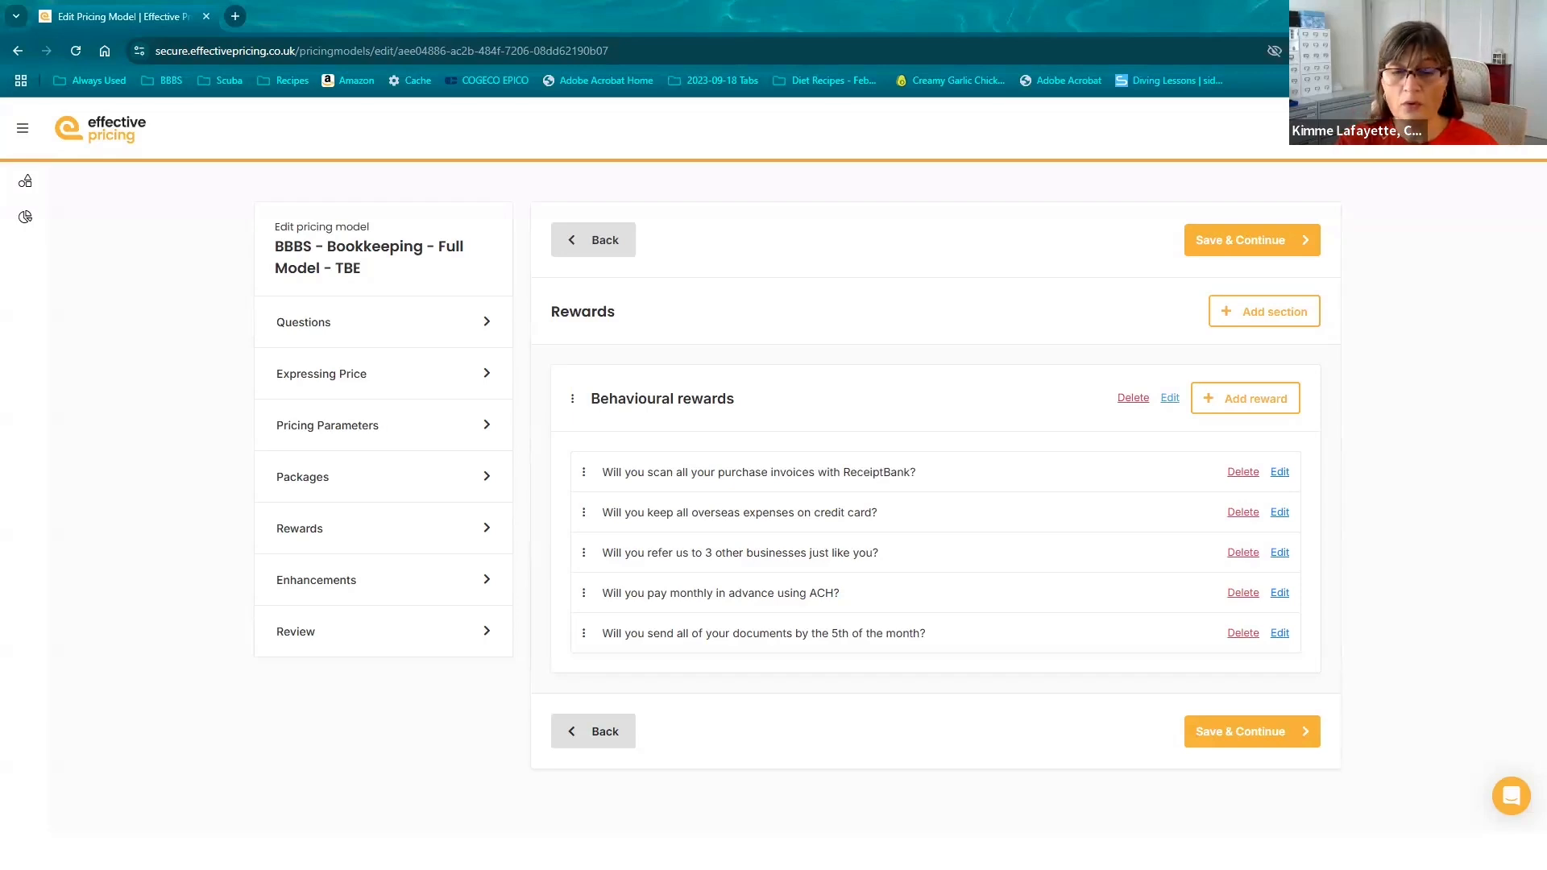
{"action": "key", "text": "alt+Tab"}
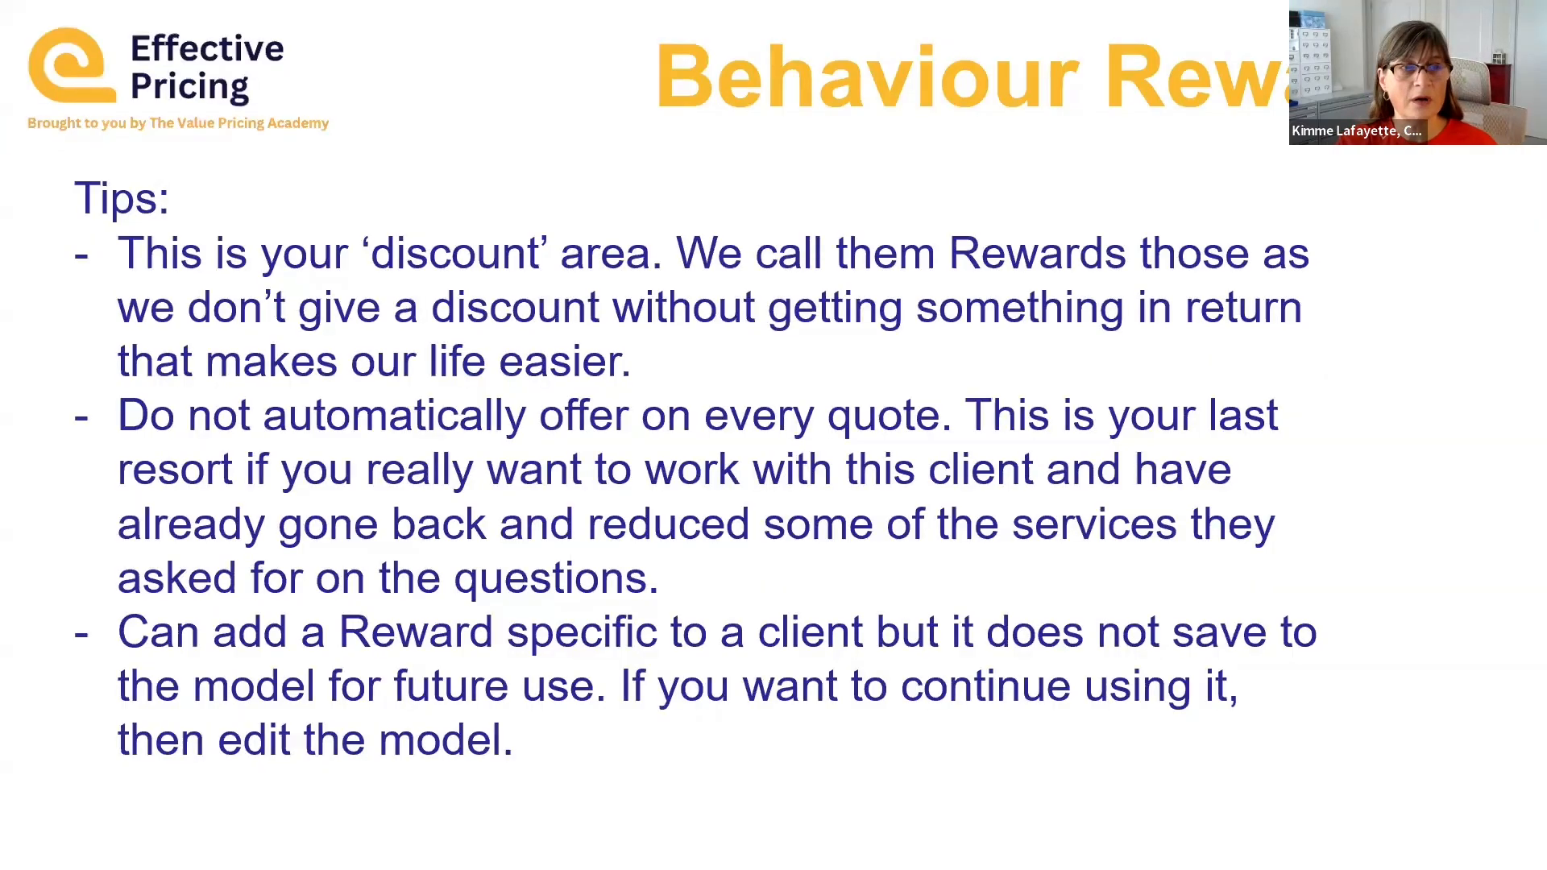
{"action": "key", "text": "Right"}
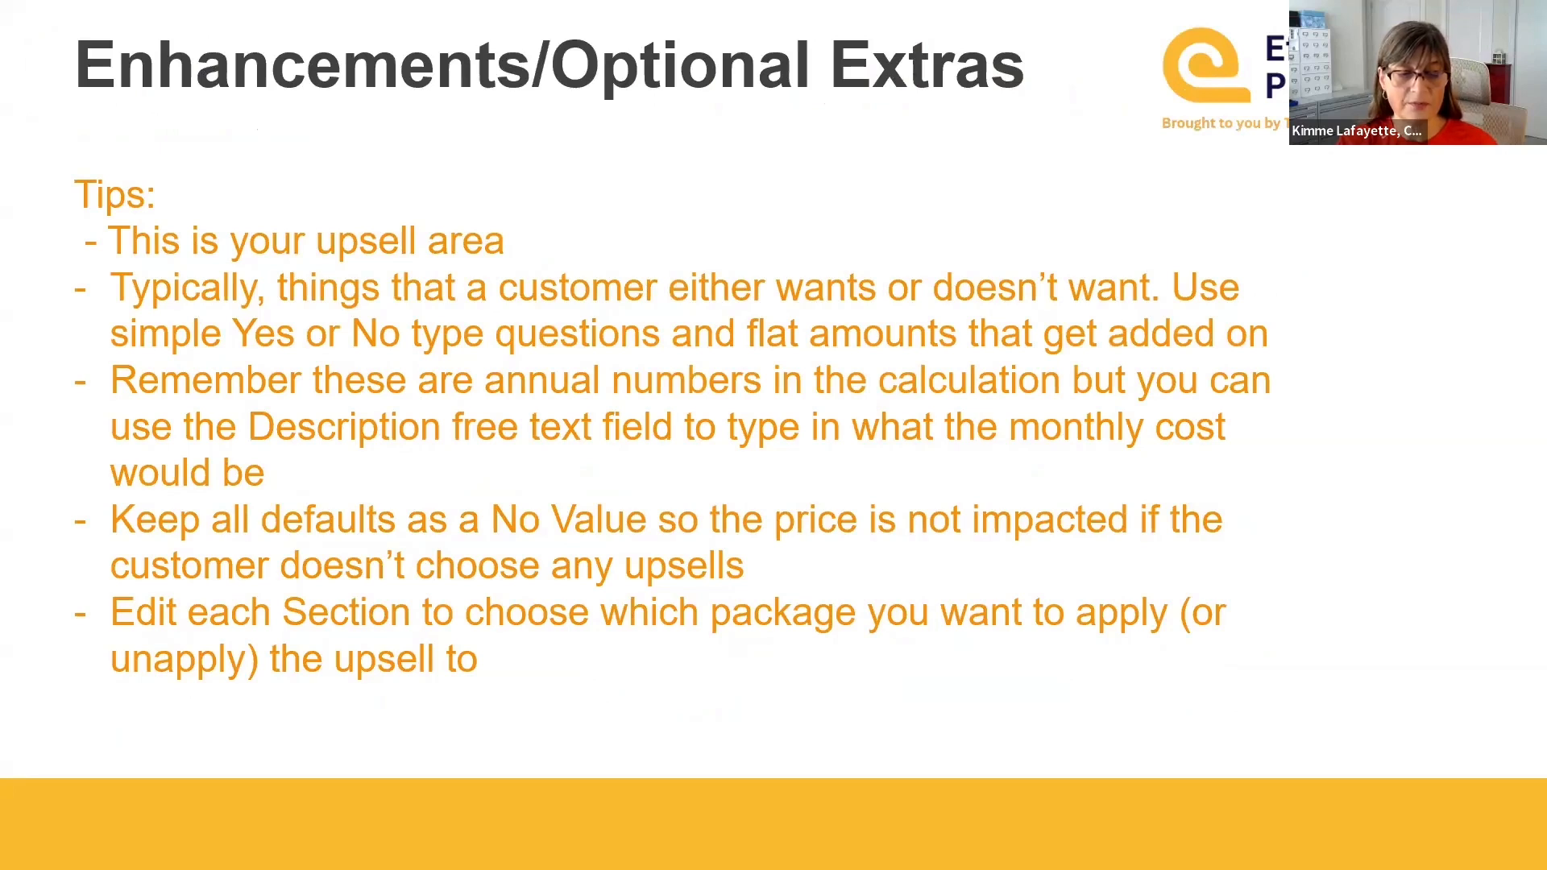
{"action": "key", "text": "alt+Tab"}
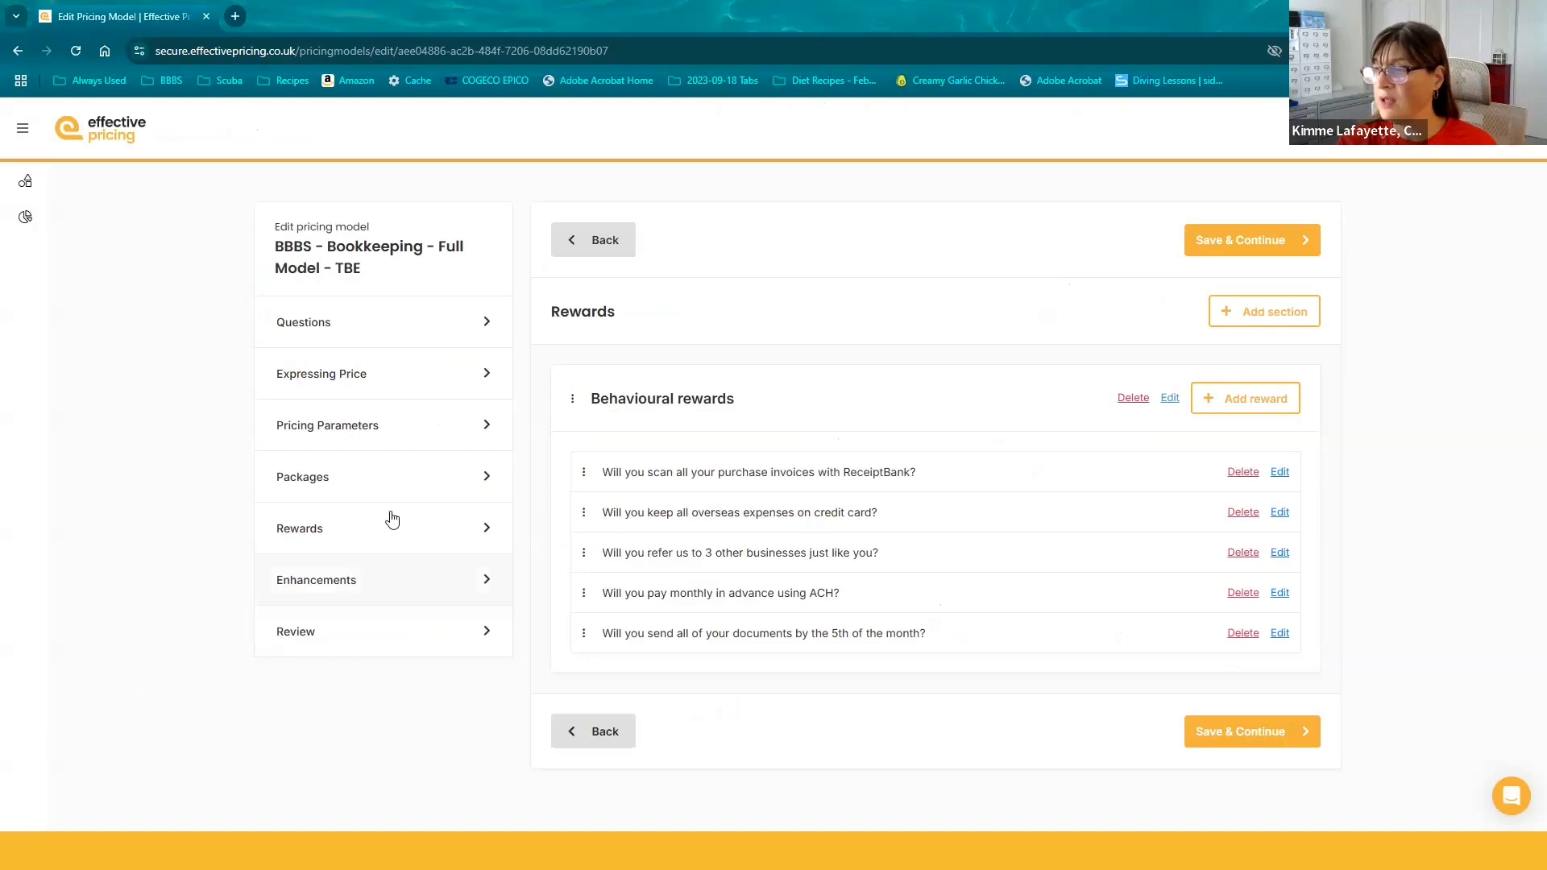
- Open the model's Enhancements and look over the Popular add ons and Reports and Analysis sections
{"action": "left_click", "coordinate": [323, 583]}
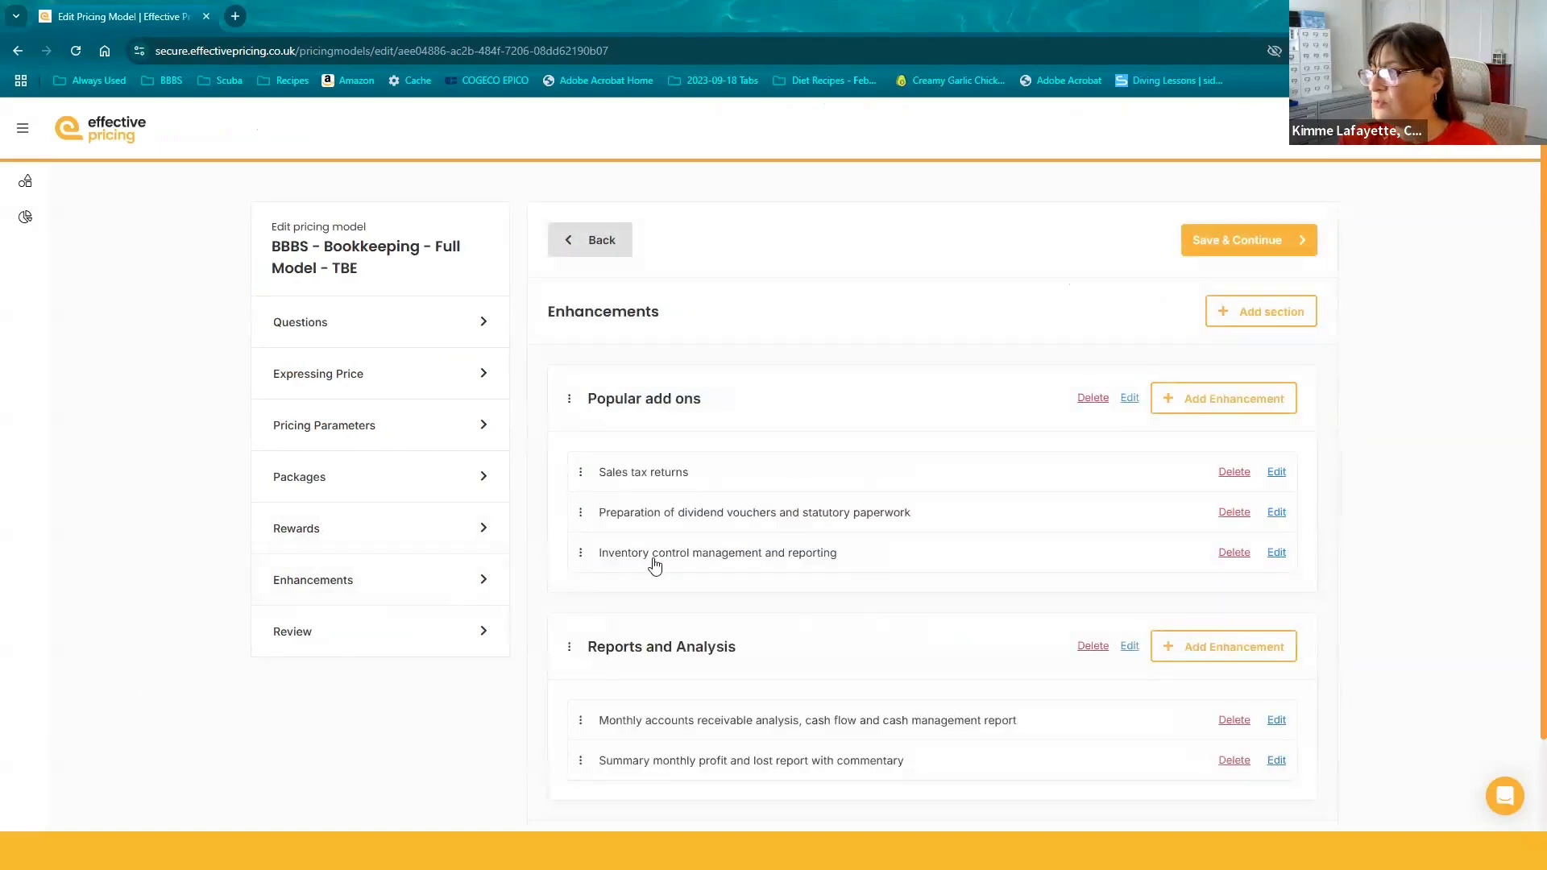
{"action": "scroll", "coordinate": [654, 564], "scroll_direction": "down", "scroll_amount": 1}
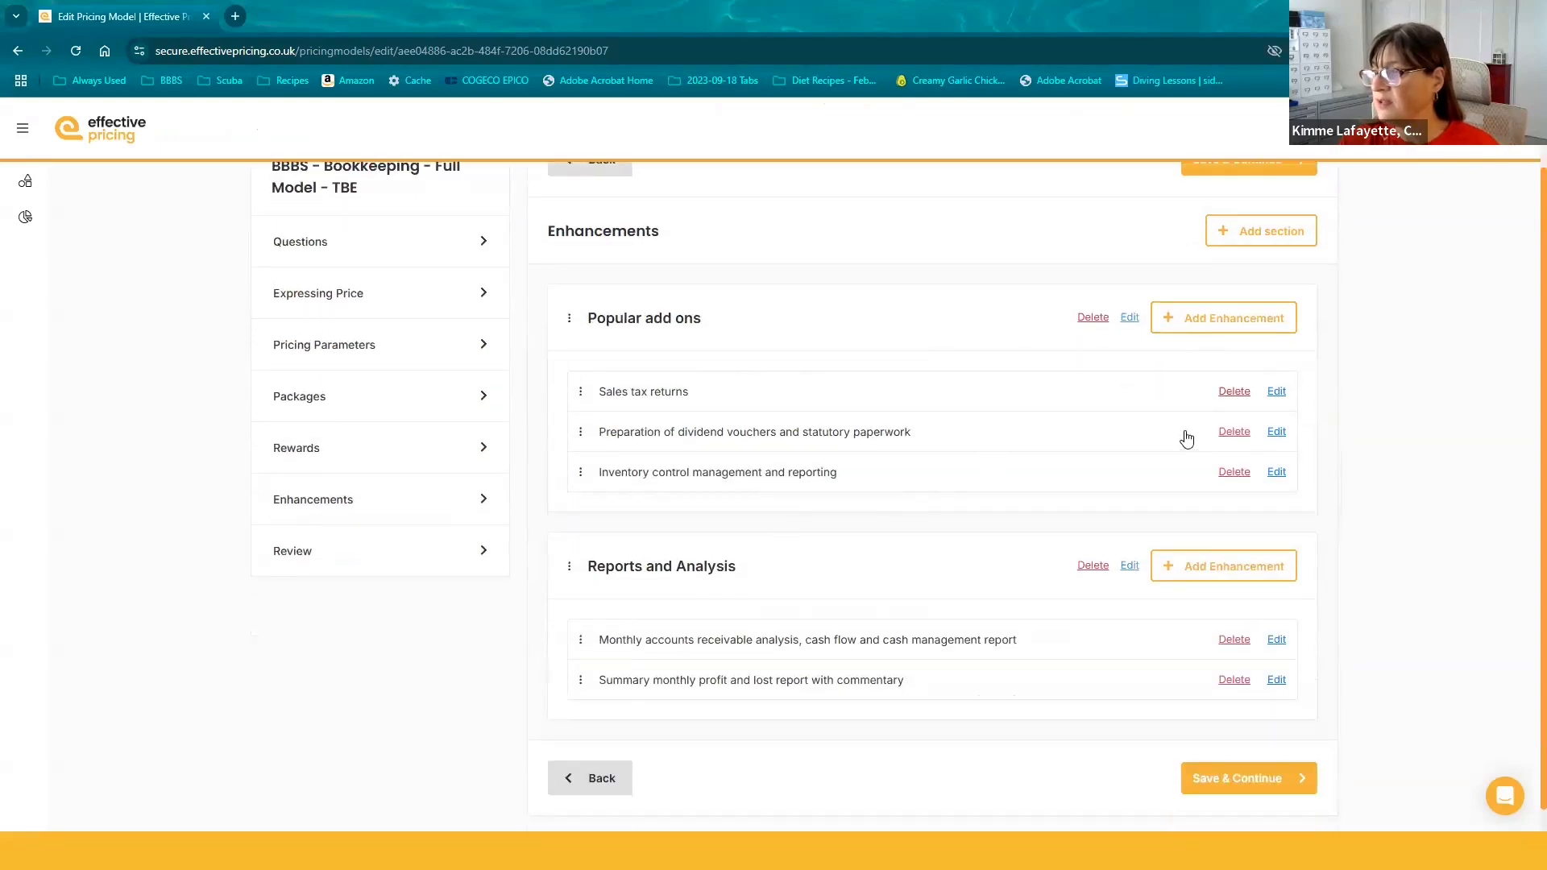
{"action": "scroll", "coordinate": [1181, 439], "scroll_direction": "up", "scroll_amount": 1}
{"action": "scroll", "coordinate": [980, 419], "scroll_direction": "down", "scroll_amount": 1}
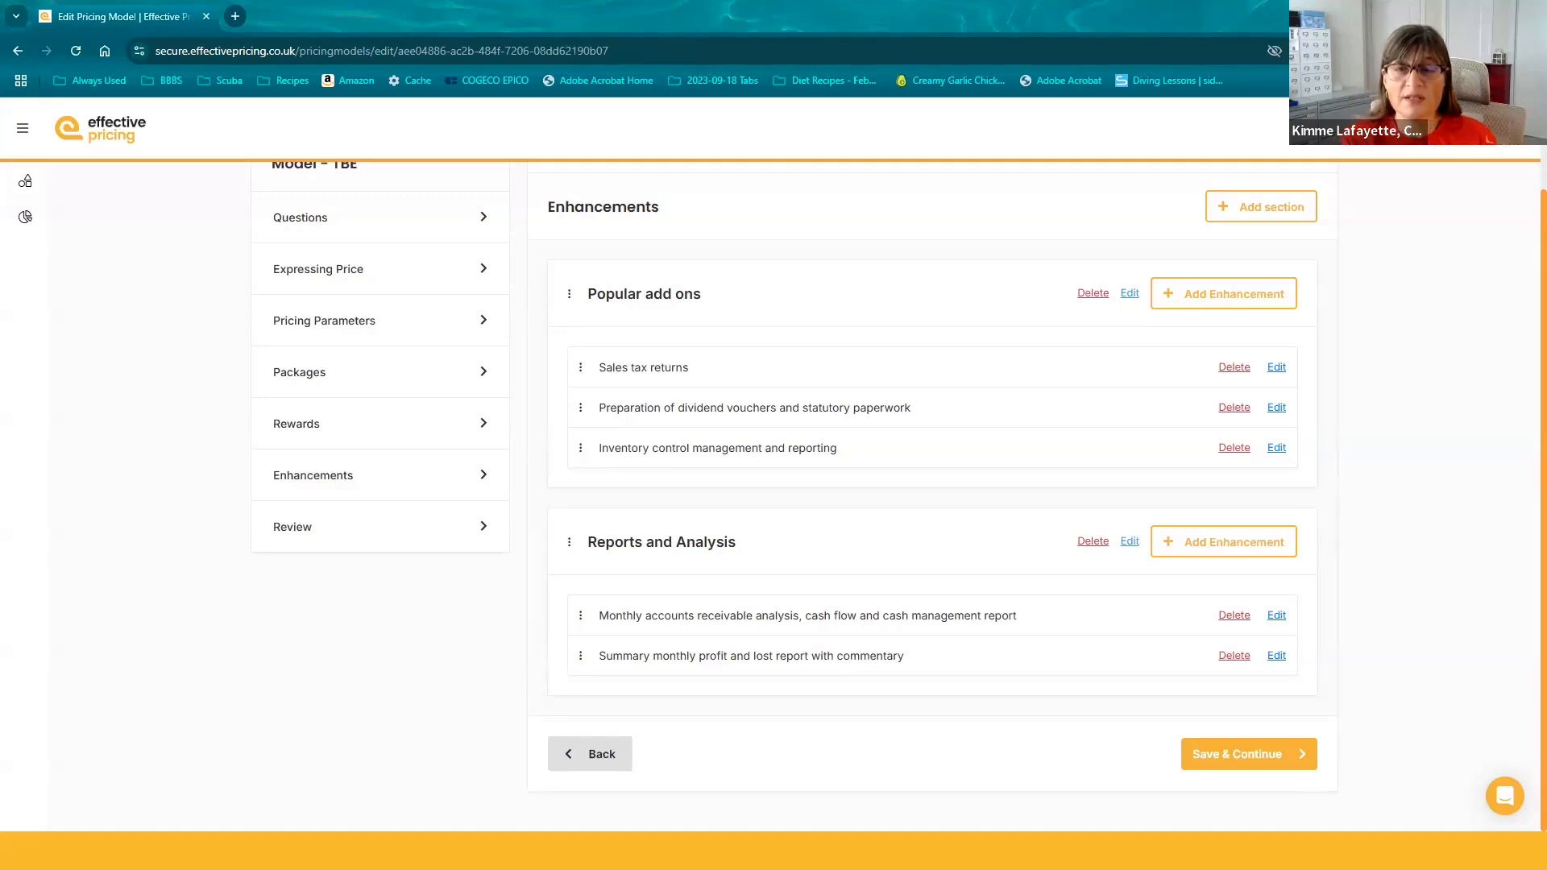
- Examine the Sales tax returns enhancement's tooltip text, question types, calculation types and default value, and save it without edits
{"action": "left_click", "coordinate": [1277, 368]}
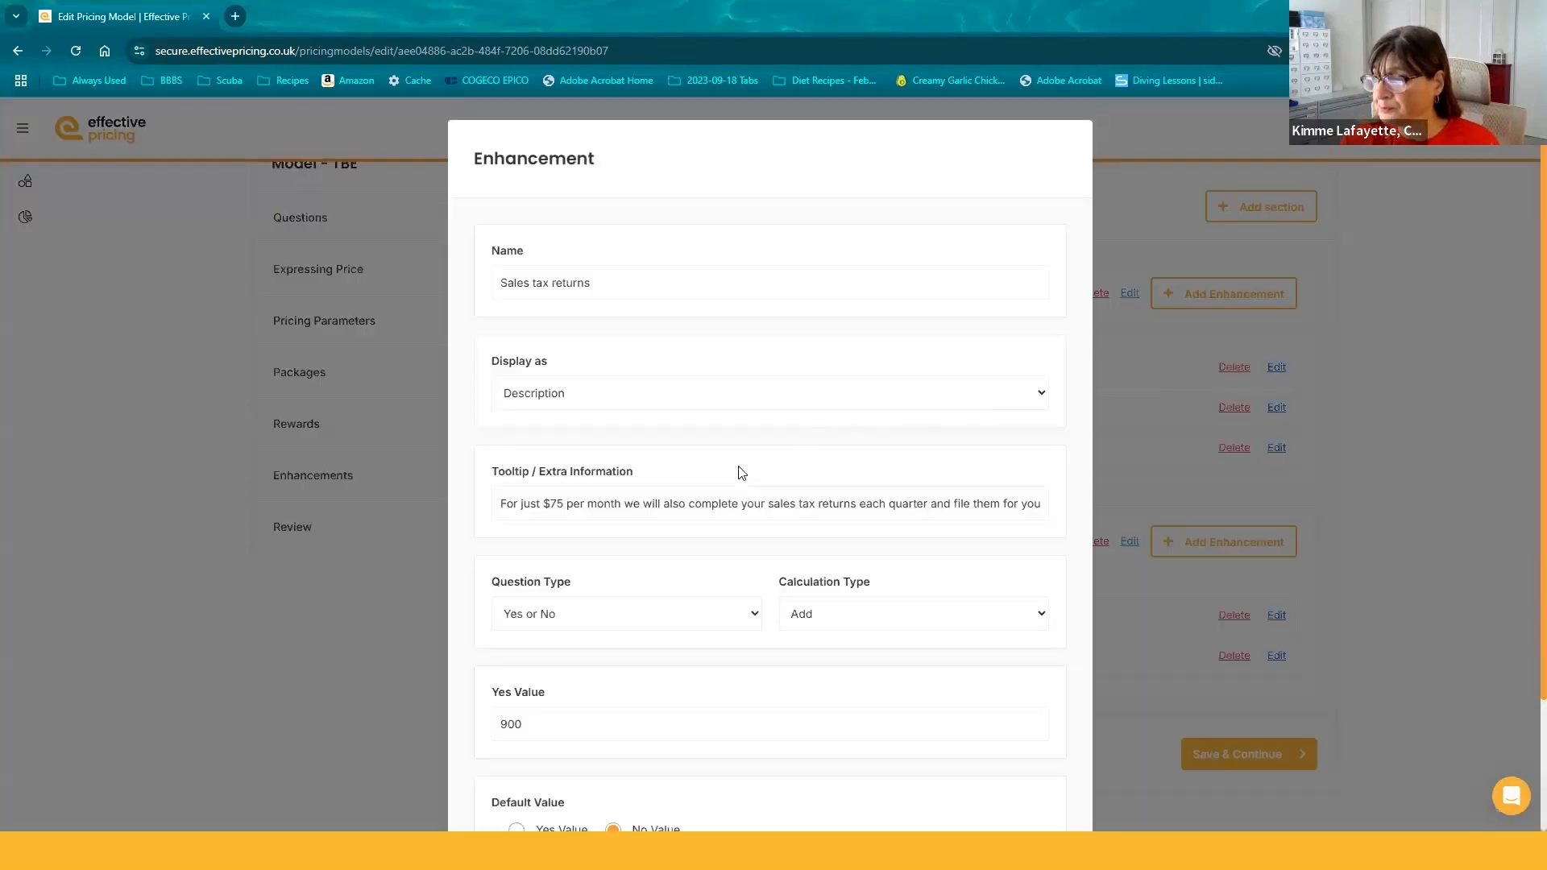
{"action": "scroll", "coordinate": [674, 486], "scroll_direction": "down", "scroll_amount": 2}
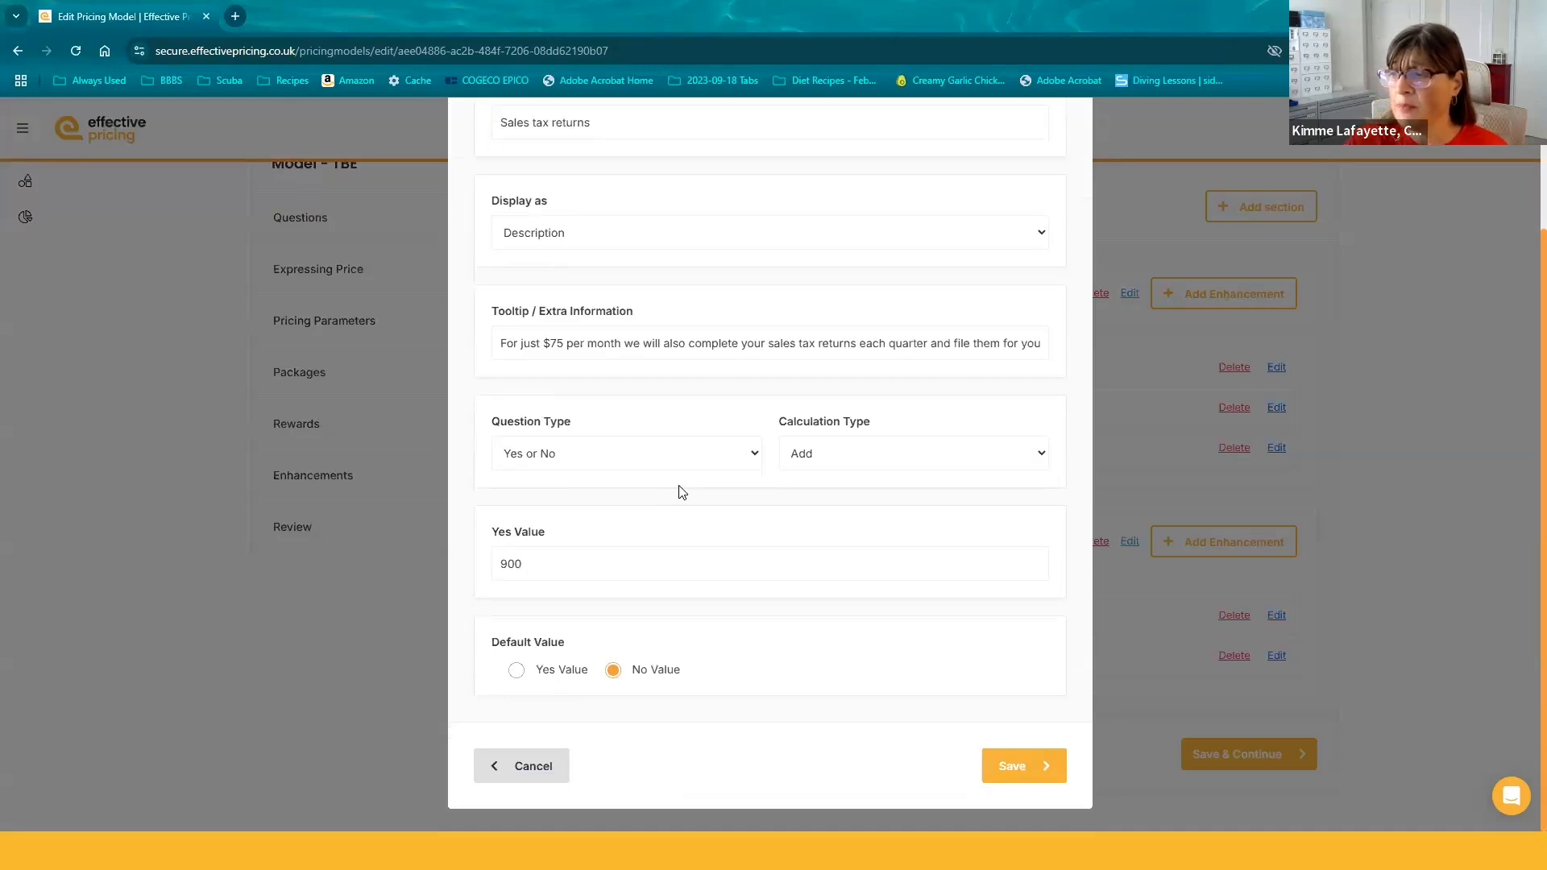
{"action": "left_click", "coordinate": [752, 457]}
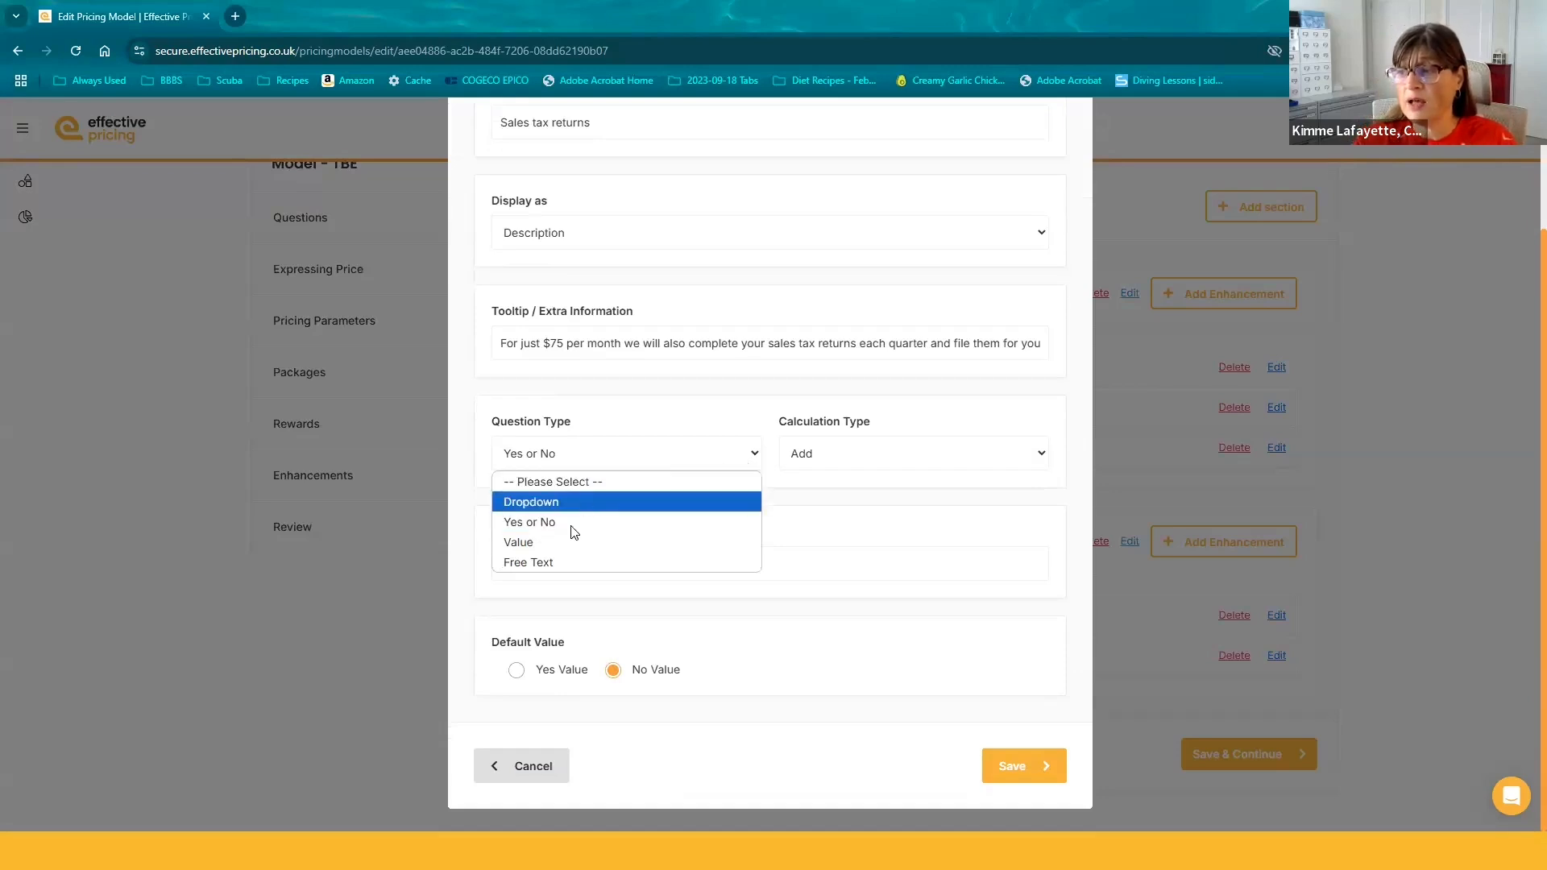
{"action": "left_click", "coordinate": [1043, 455]}
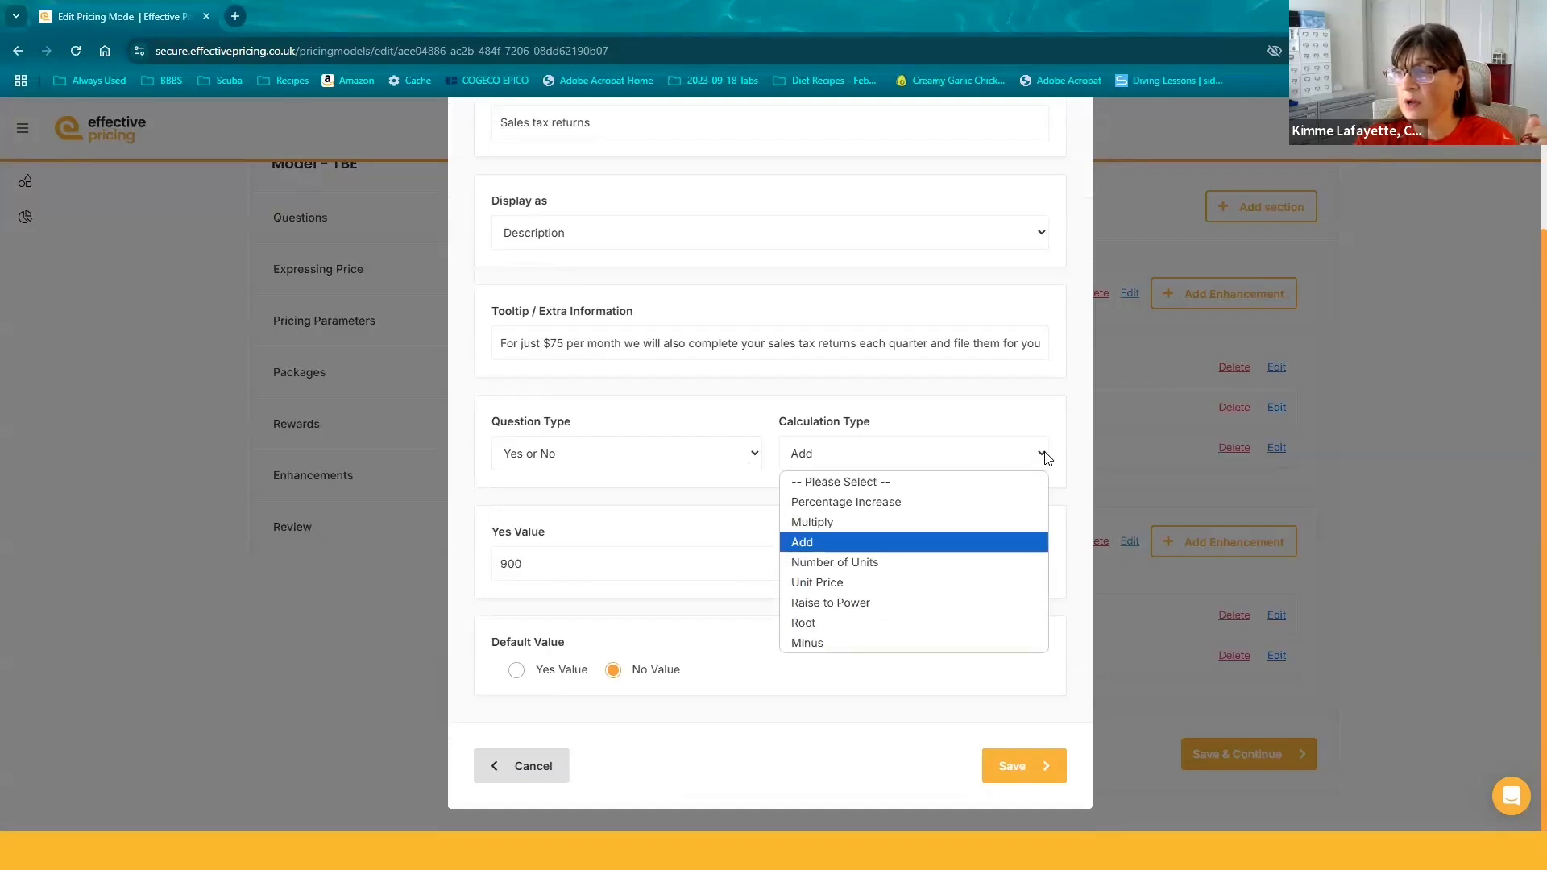
{"action": "left_click", "coordinate": [1046, 457]}
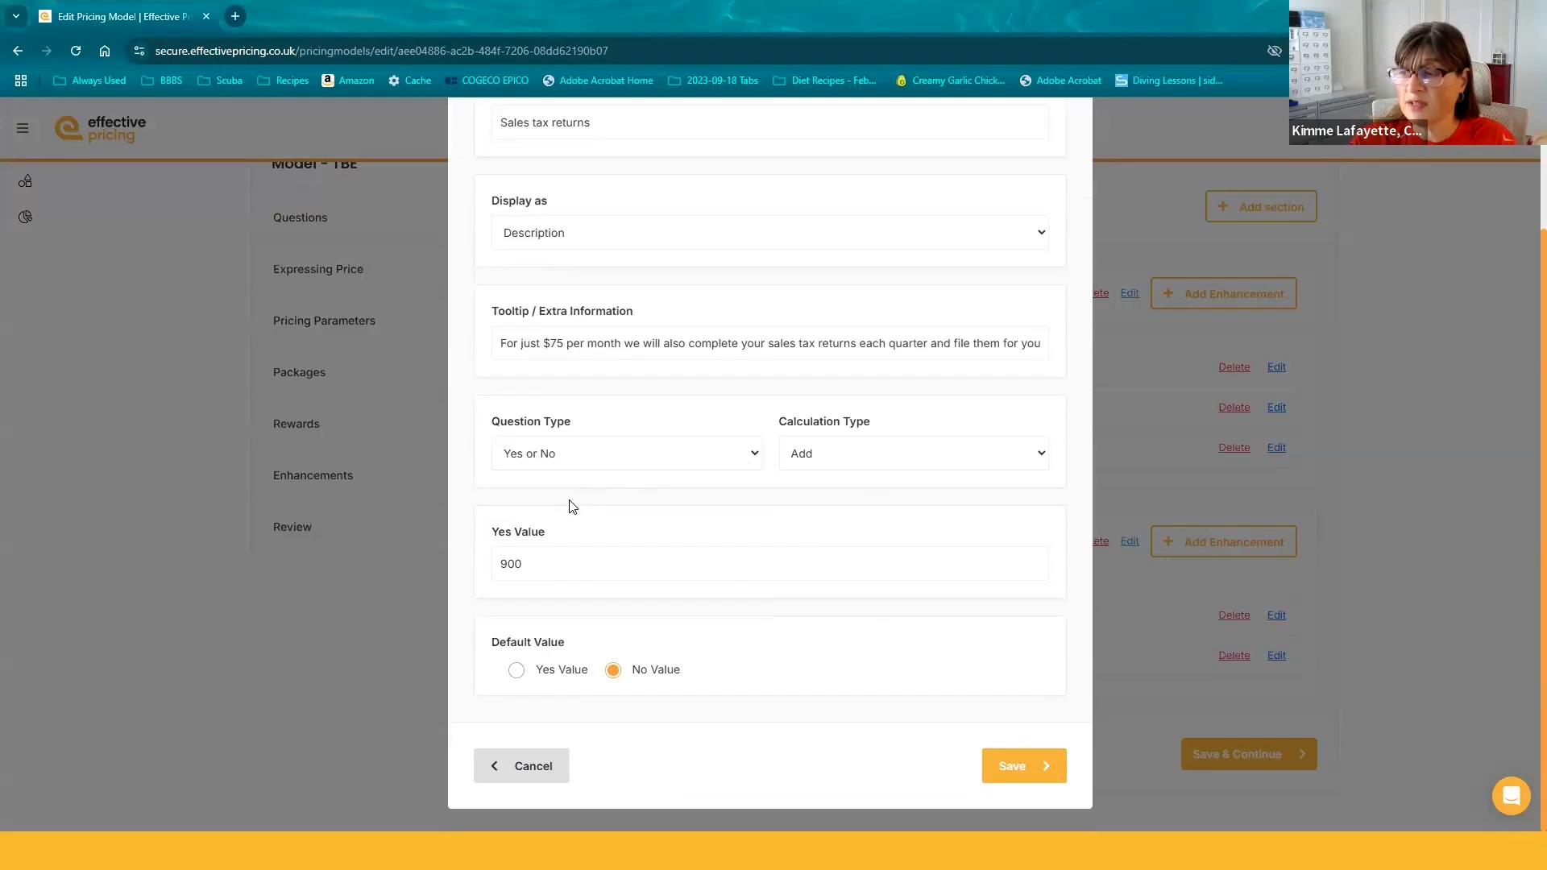
{"action": "scroll", "coordinate": [571, 517], "scroll_direction": "up", "scroll_amount": 2}
{"action": "scroll", "coordinate": [632, 432], "scroll_direction": "down", "scroll_amount": 2}
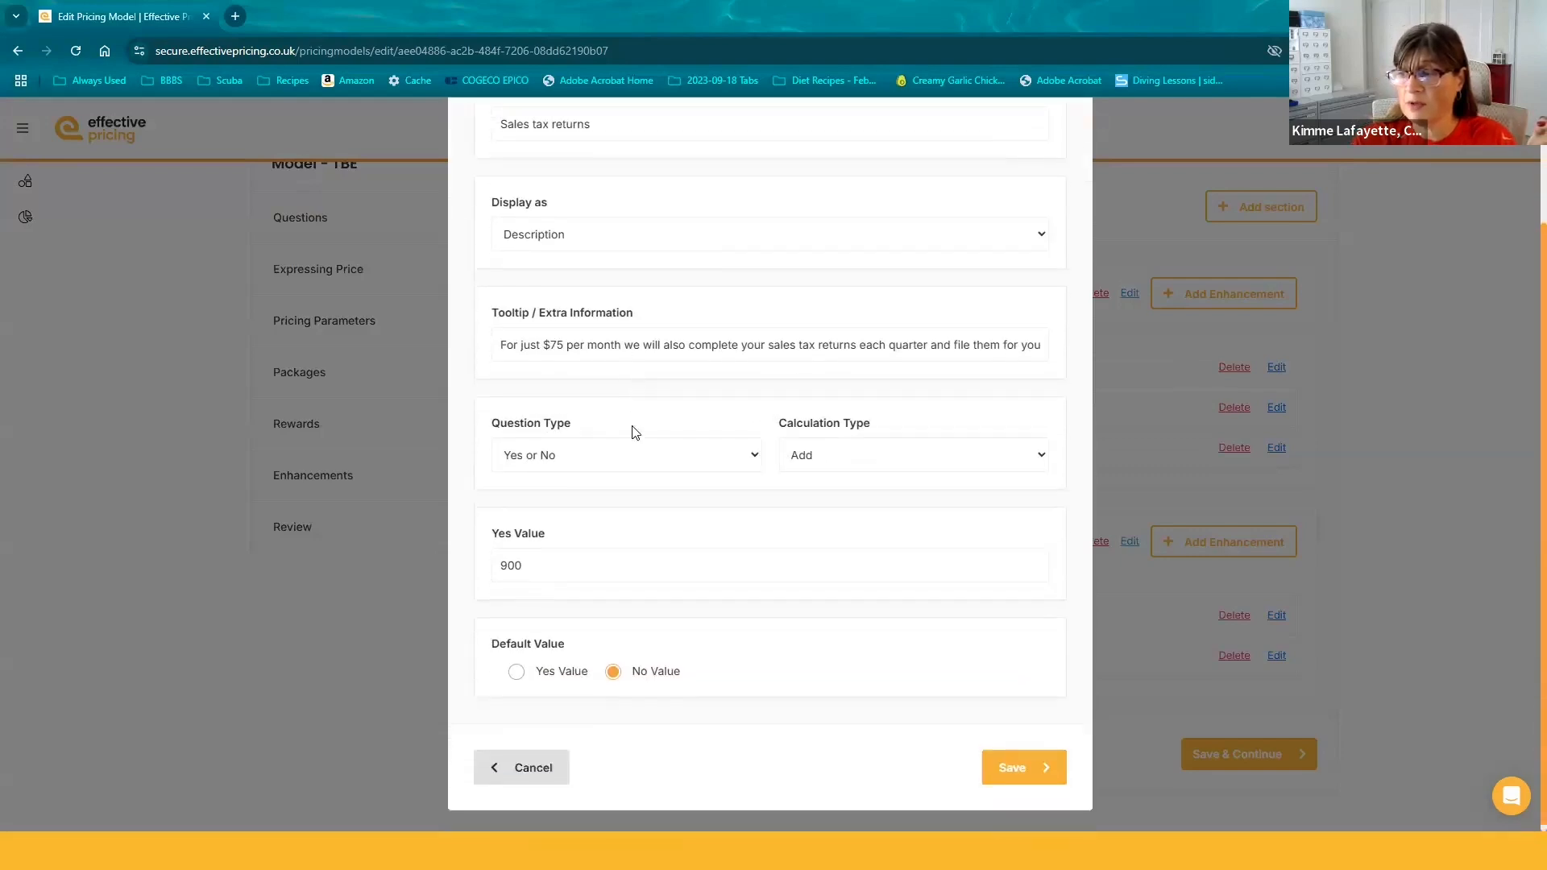
{"action": "left_click", "coordinate": [1029, 765]}
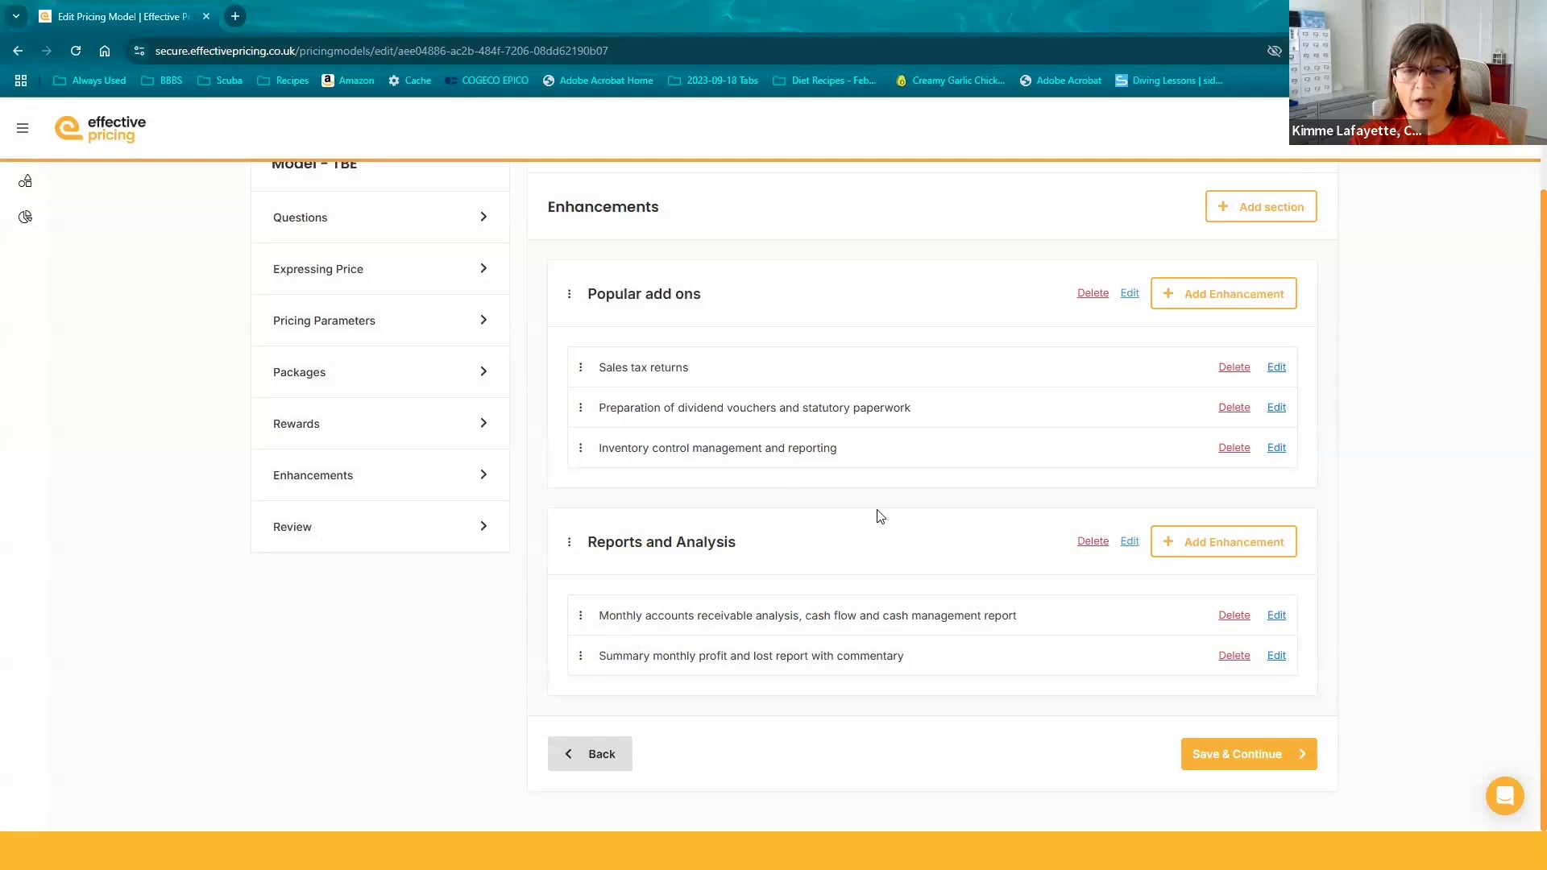
- Set the Yes Value of the Sales tax returns enhancement to 1200 and save it
{"action": "left_click", "coordinate": [1276, 367]}
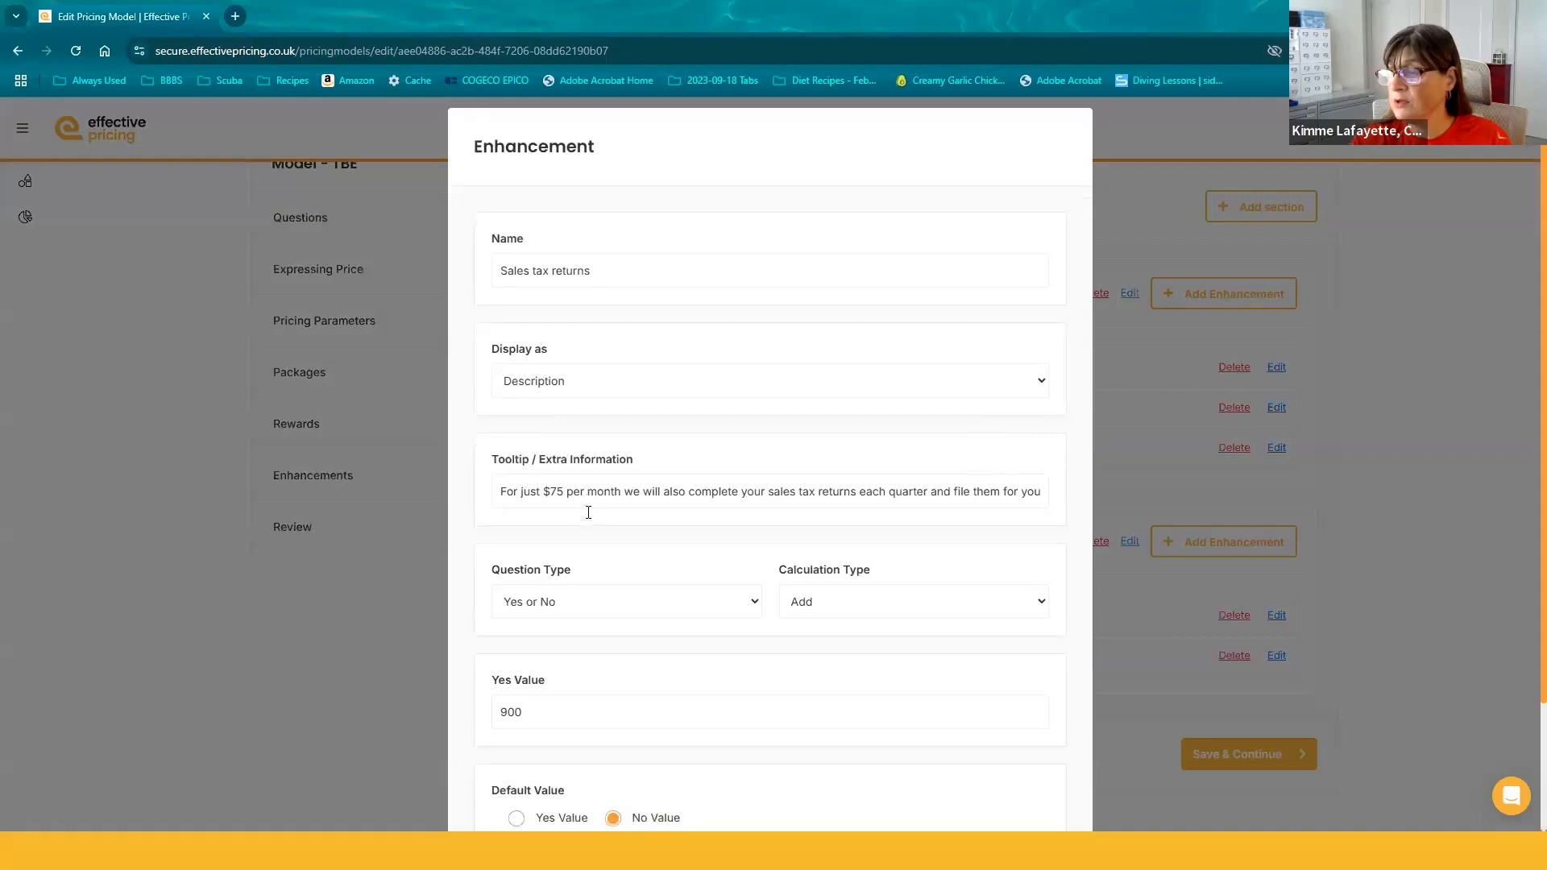
{"action": "scroll", "coordinate": [587, 511], "scroll_direction": "down", "scroll_amount": 2}
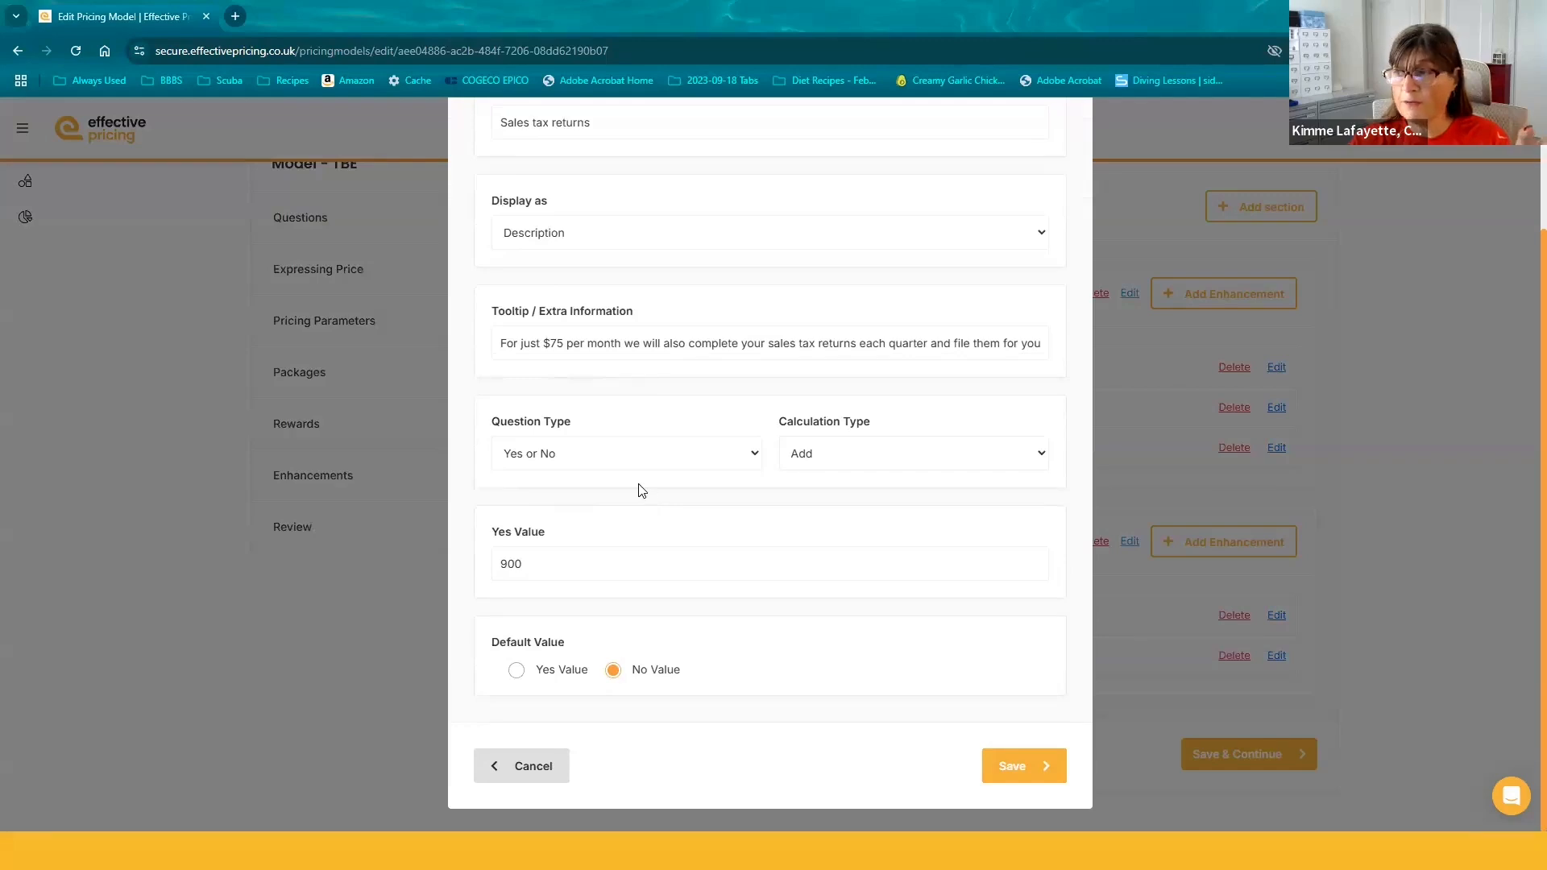
{"action": "left_click_drag", "start_coordinate": [543, 564], "coordinate": [451, 552]}
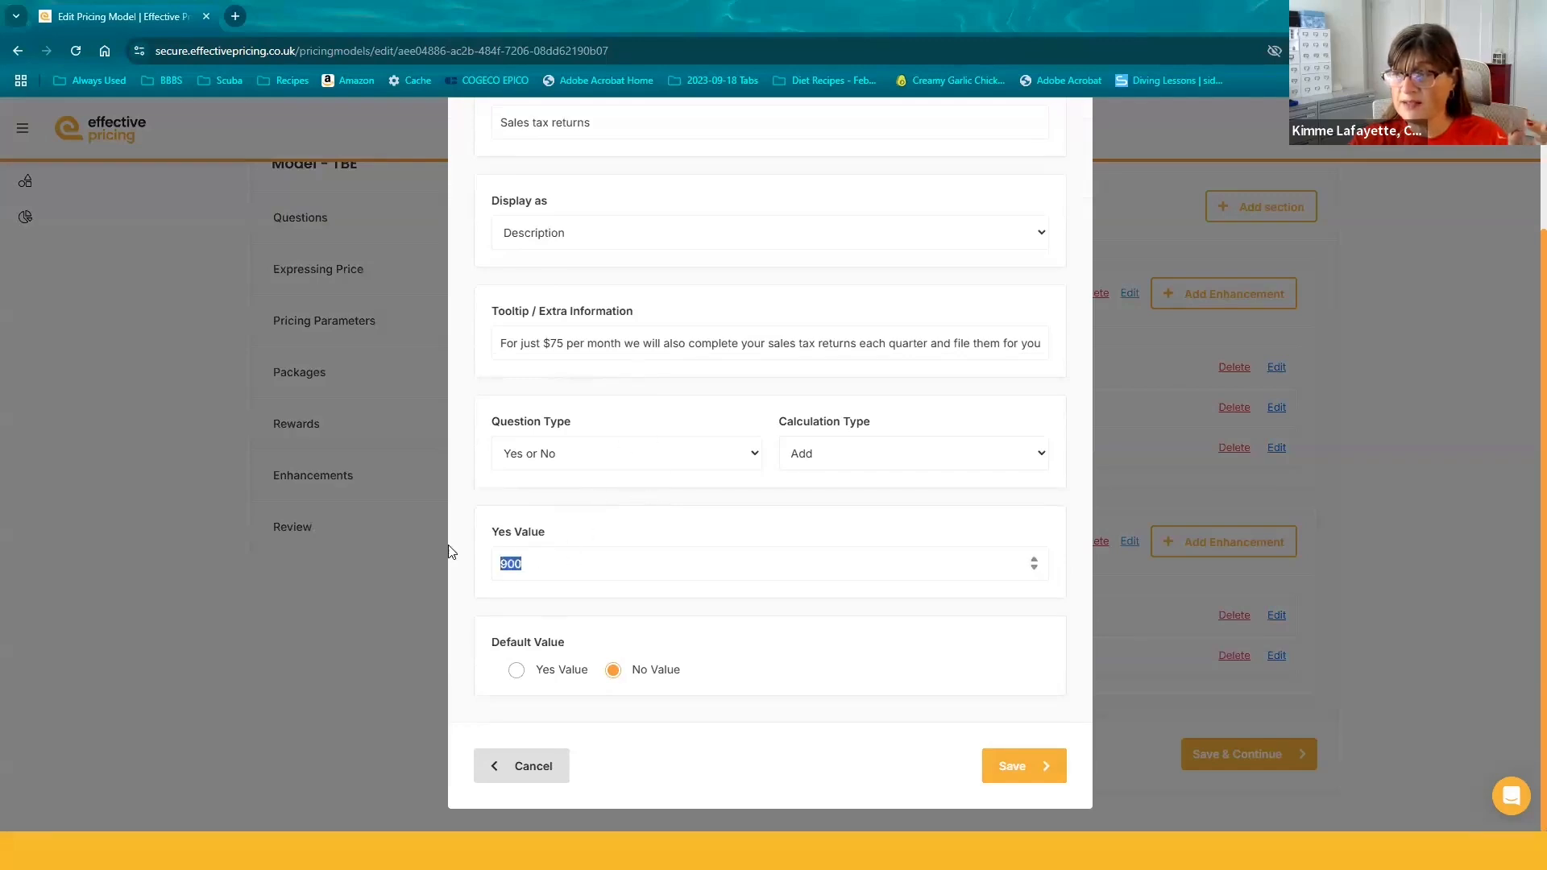
{"action": "type", "text": "1200"}
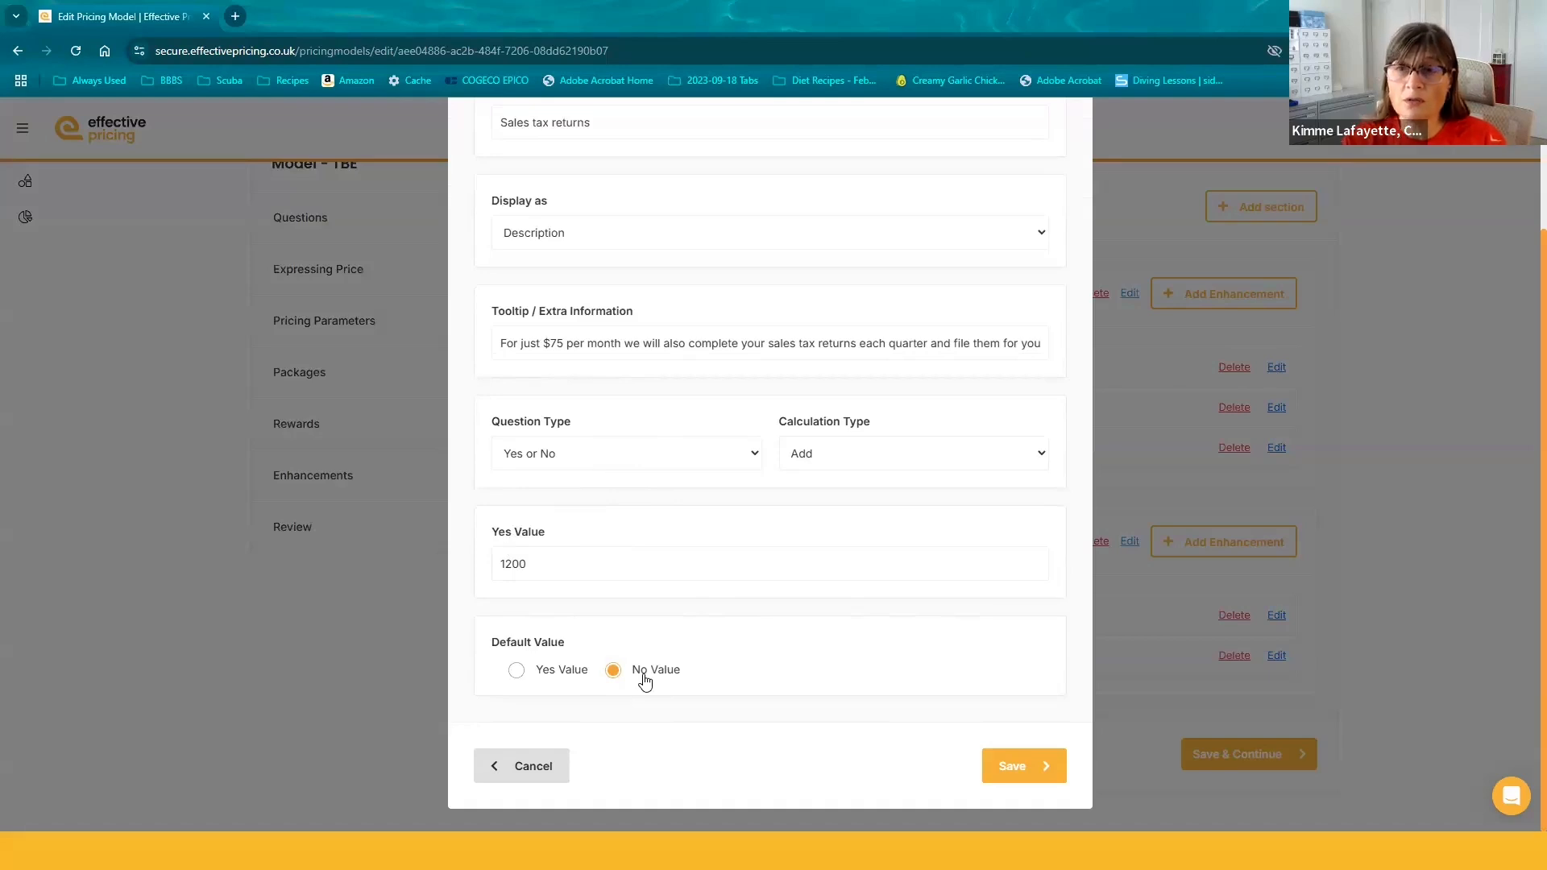
{"action": "left_click", "coordinate": [1017, 763]}
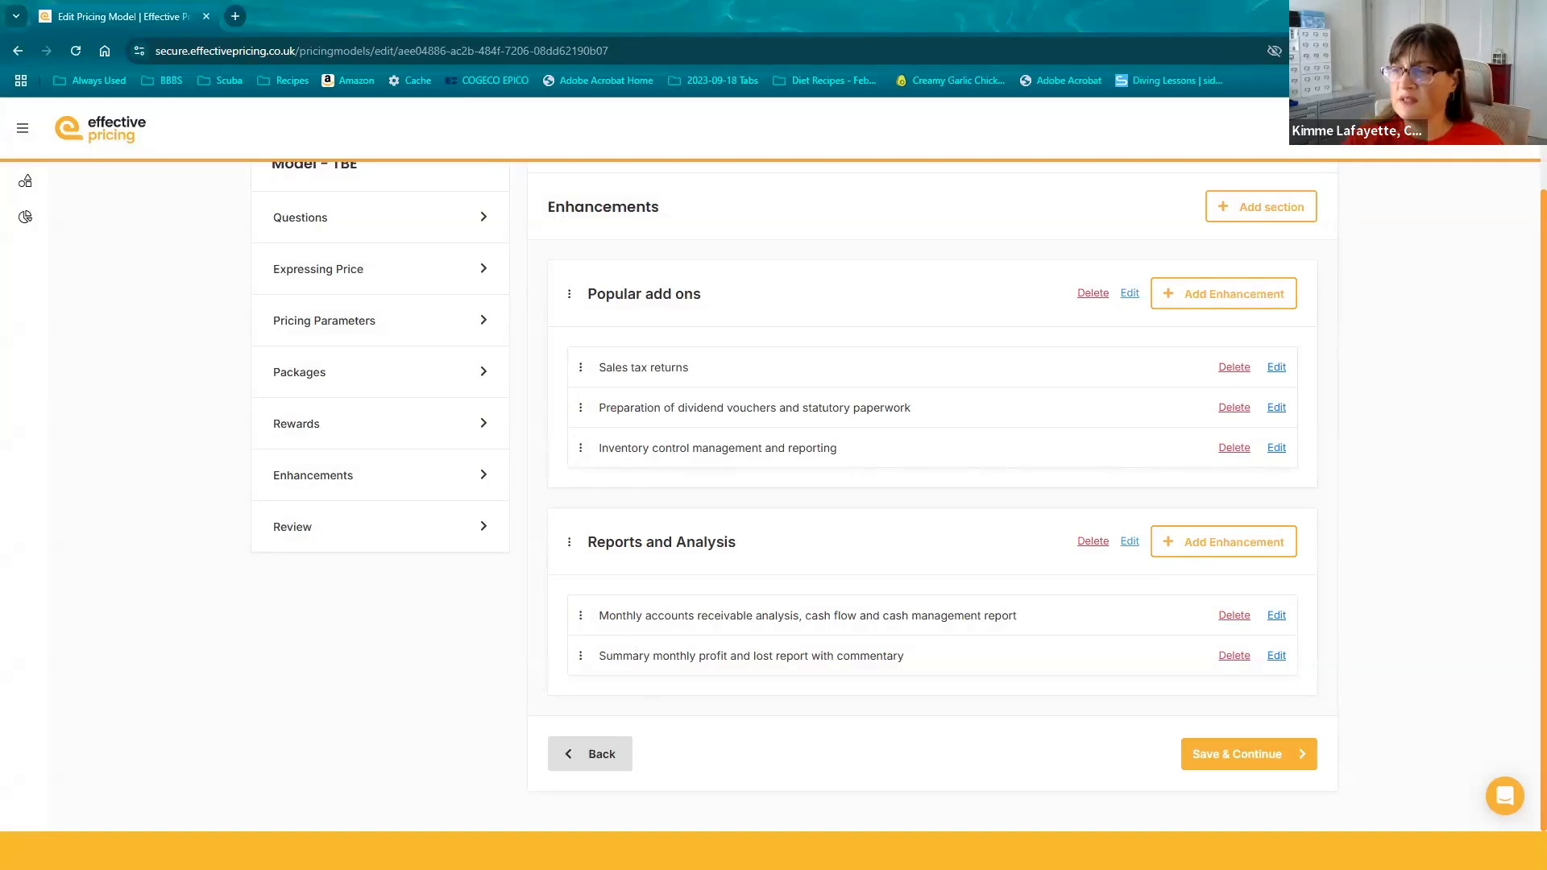
- Check which packages include each component, and view the Popular add ons section's package availability, closing it without edits
{"action": "left_click", "coordinate": [305, 369]}
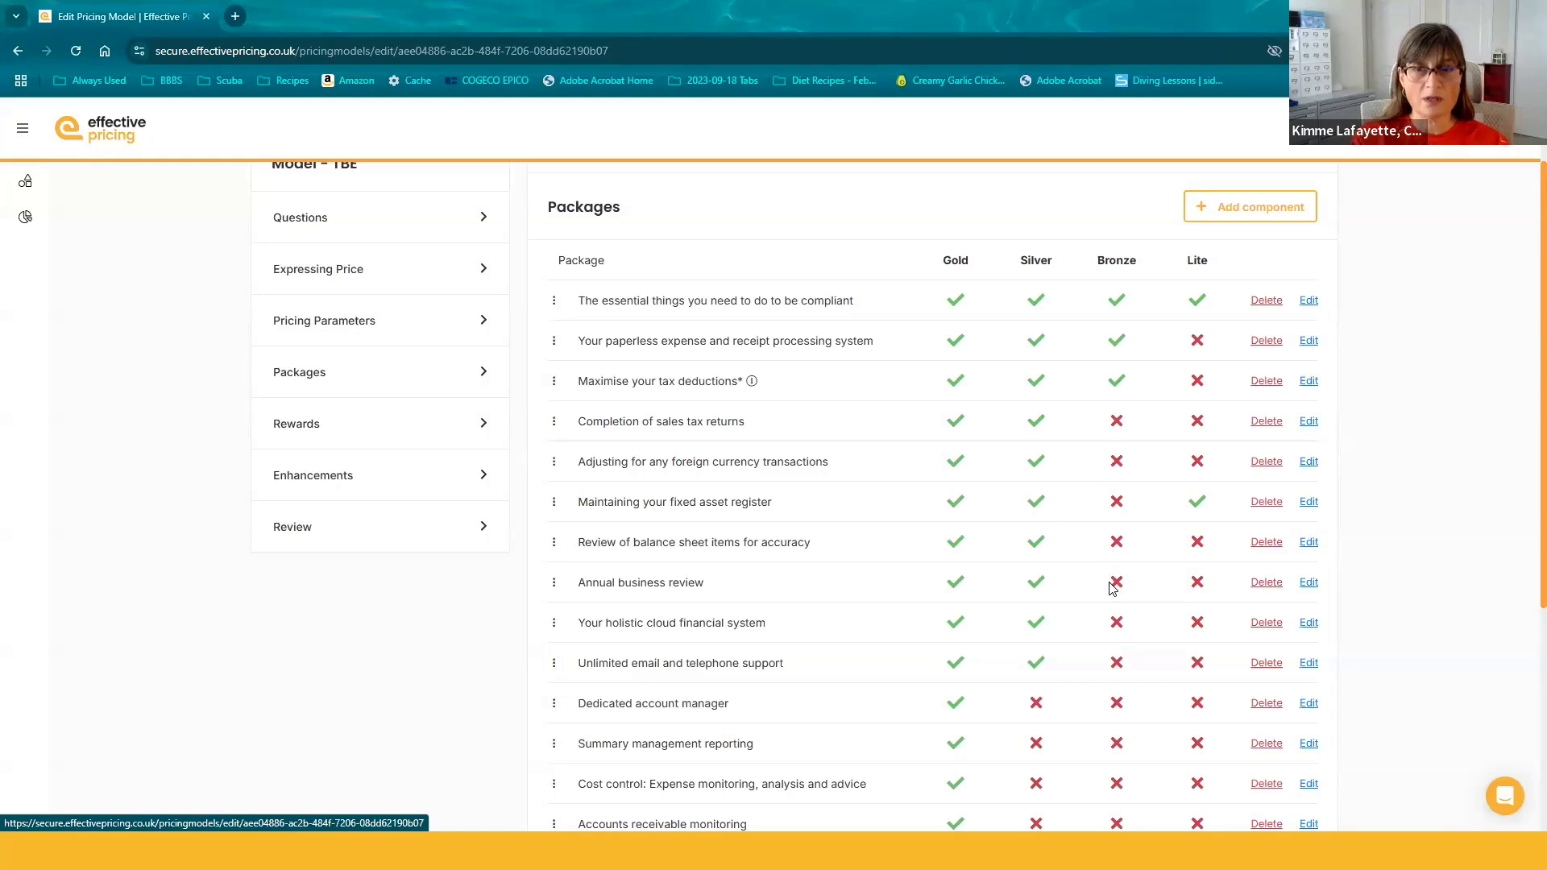
{"action": "left_click", "coordinate": [354, 464]}
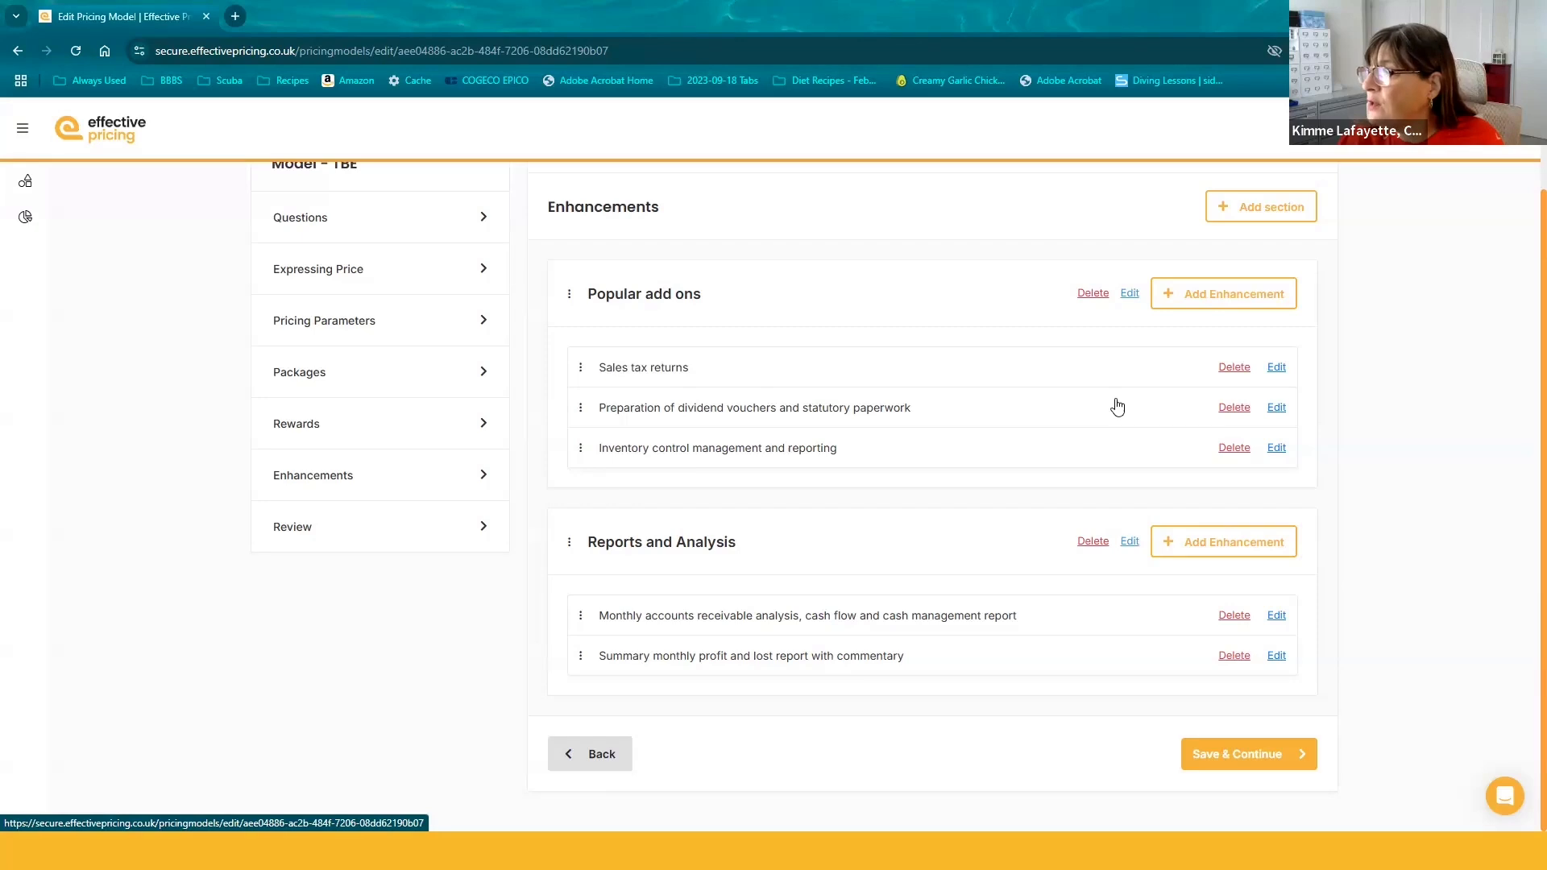
{"action": "left_click", "coordinate": [1130, 295]}
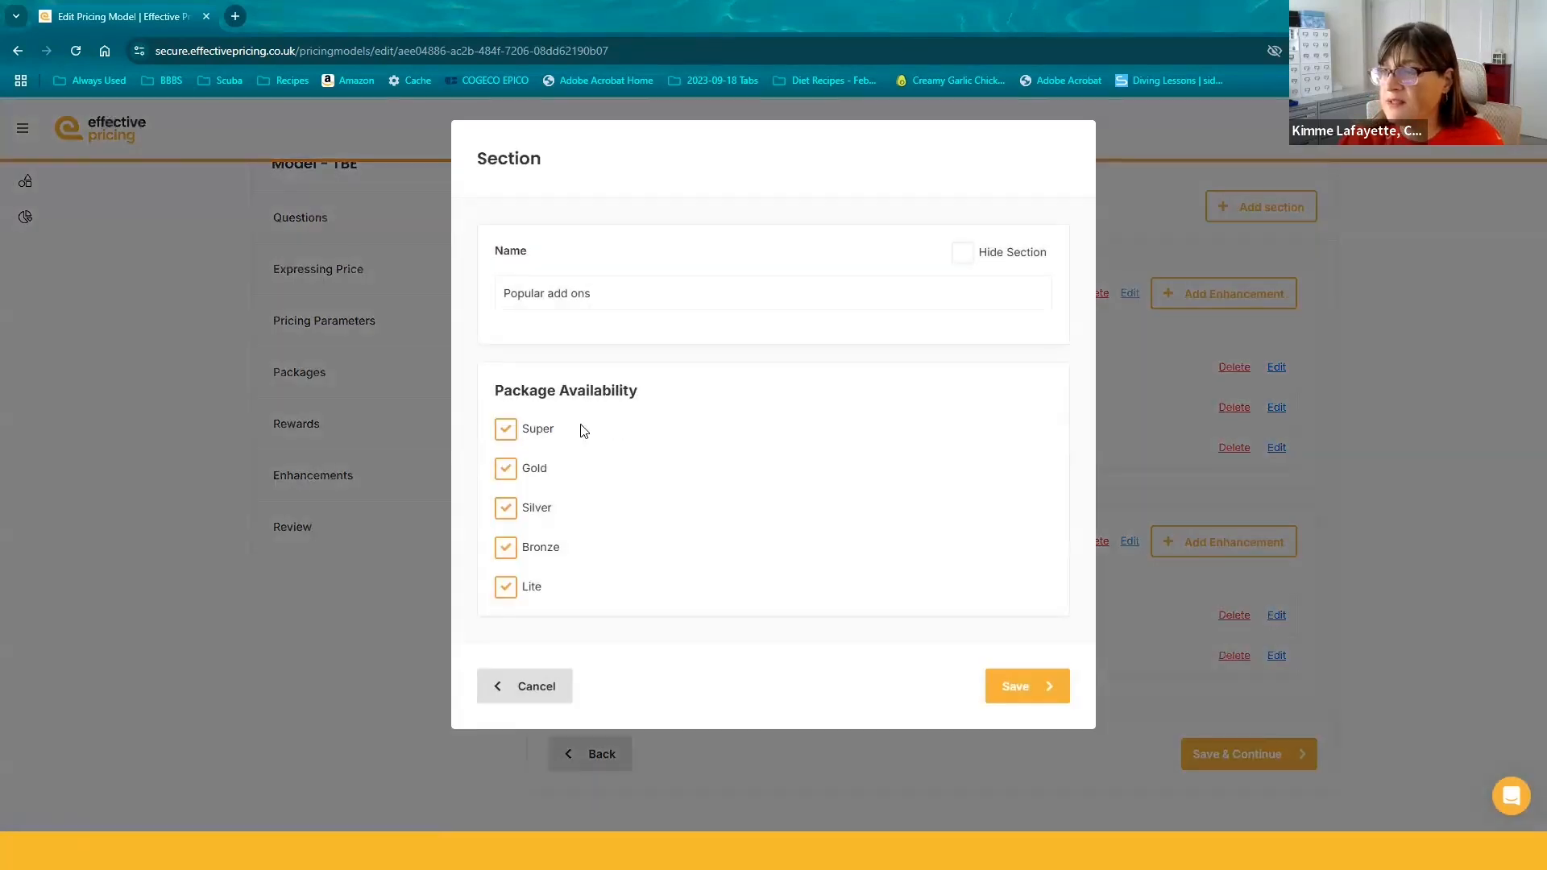
{"action": "left_click", "coordinate": [564, 682]}
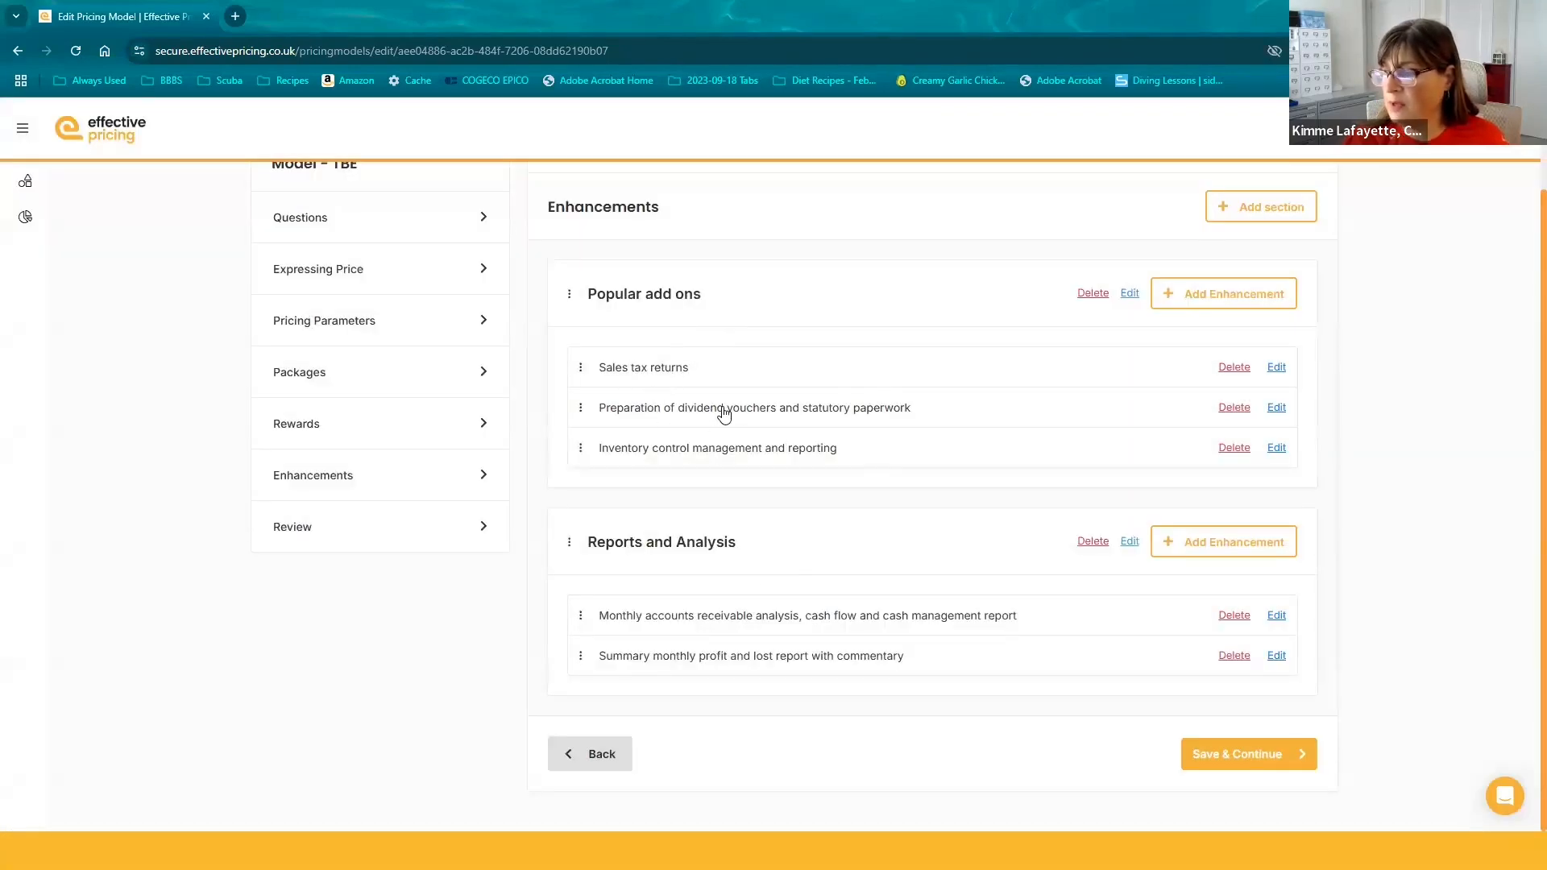
- Make the Popular add ons section available only for the Bronze package and save the section
{"action": "left_click", "coordinate": [1128, 294]}
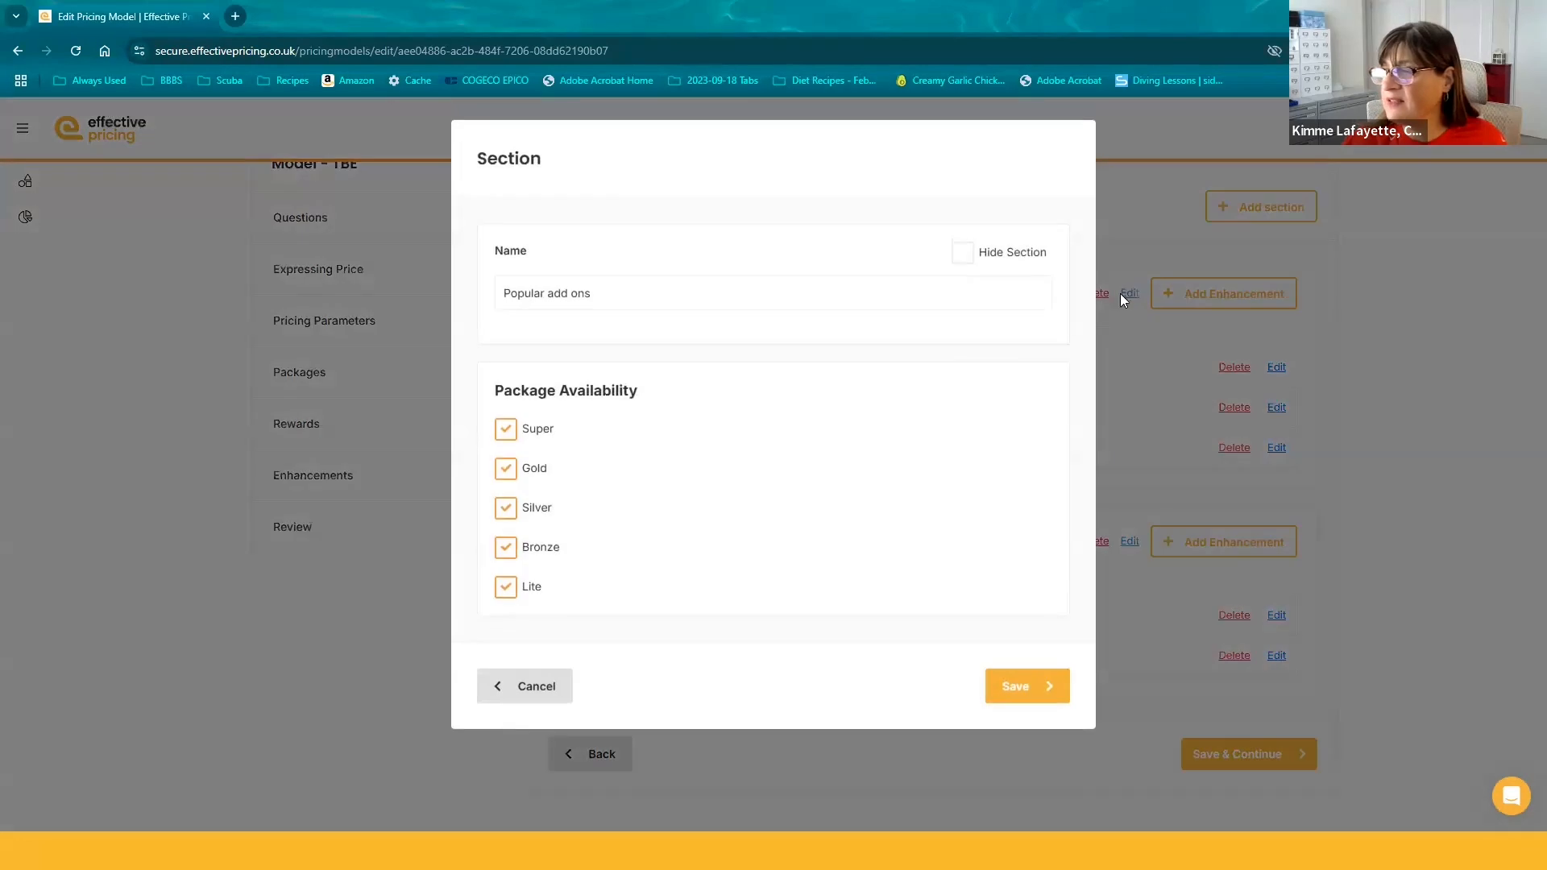
{"action": "left_click", "coordinate": [512, 435]}
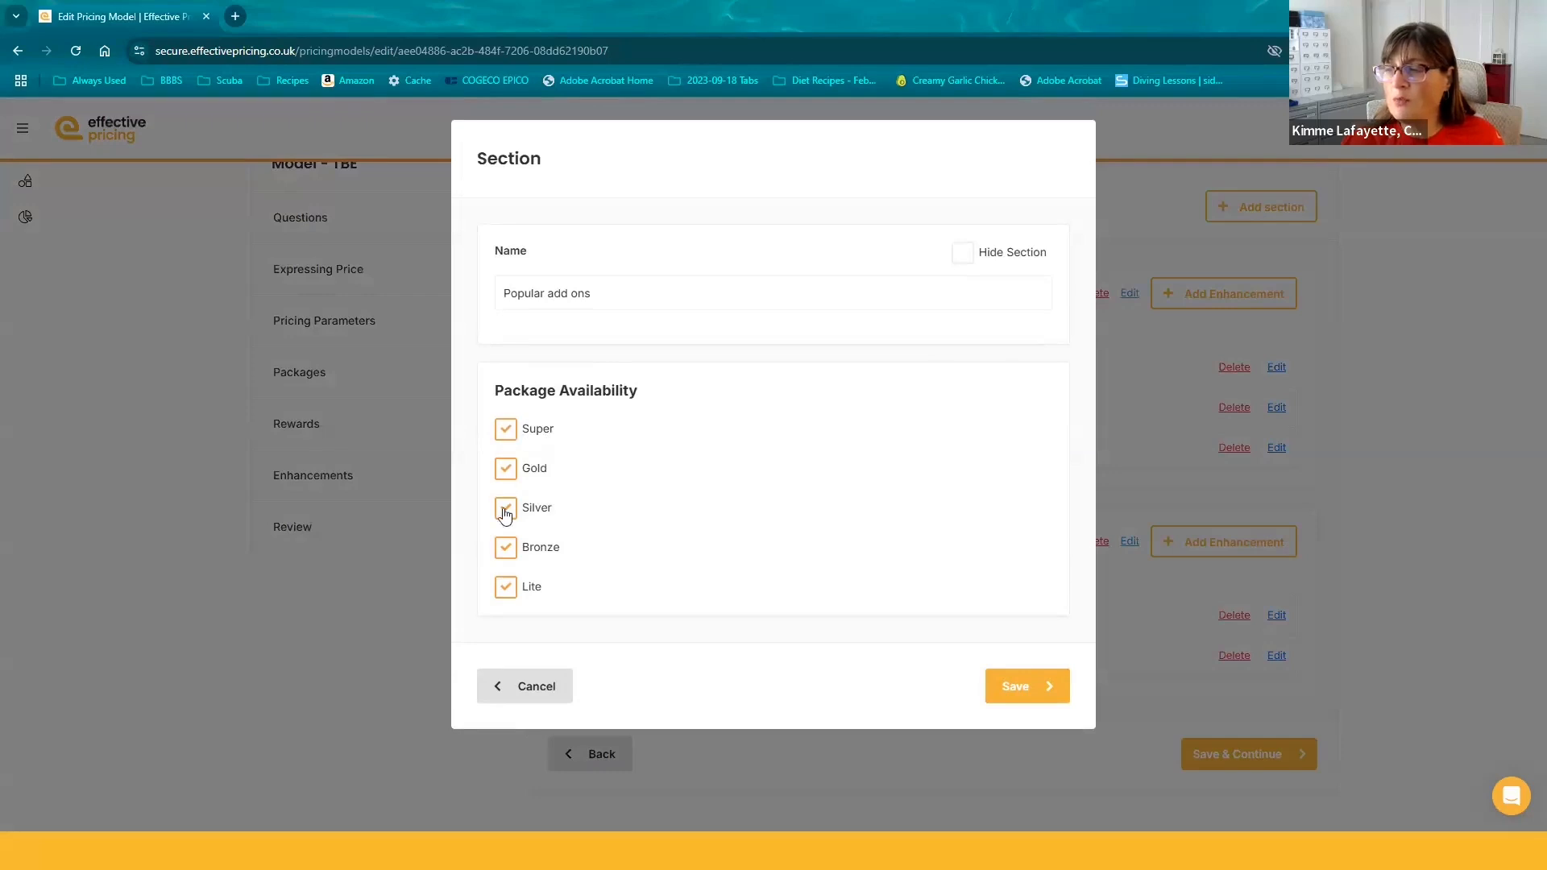
{"action": "left_click", "coordinate": [507, 594]}
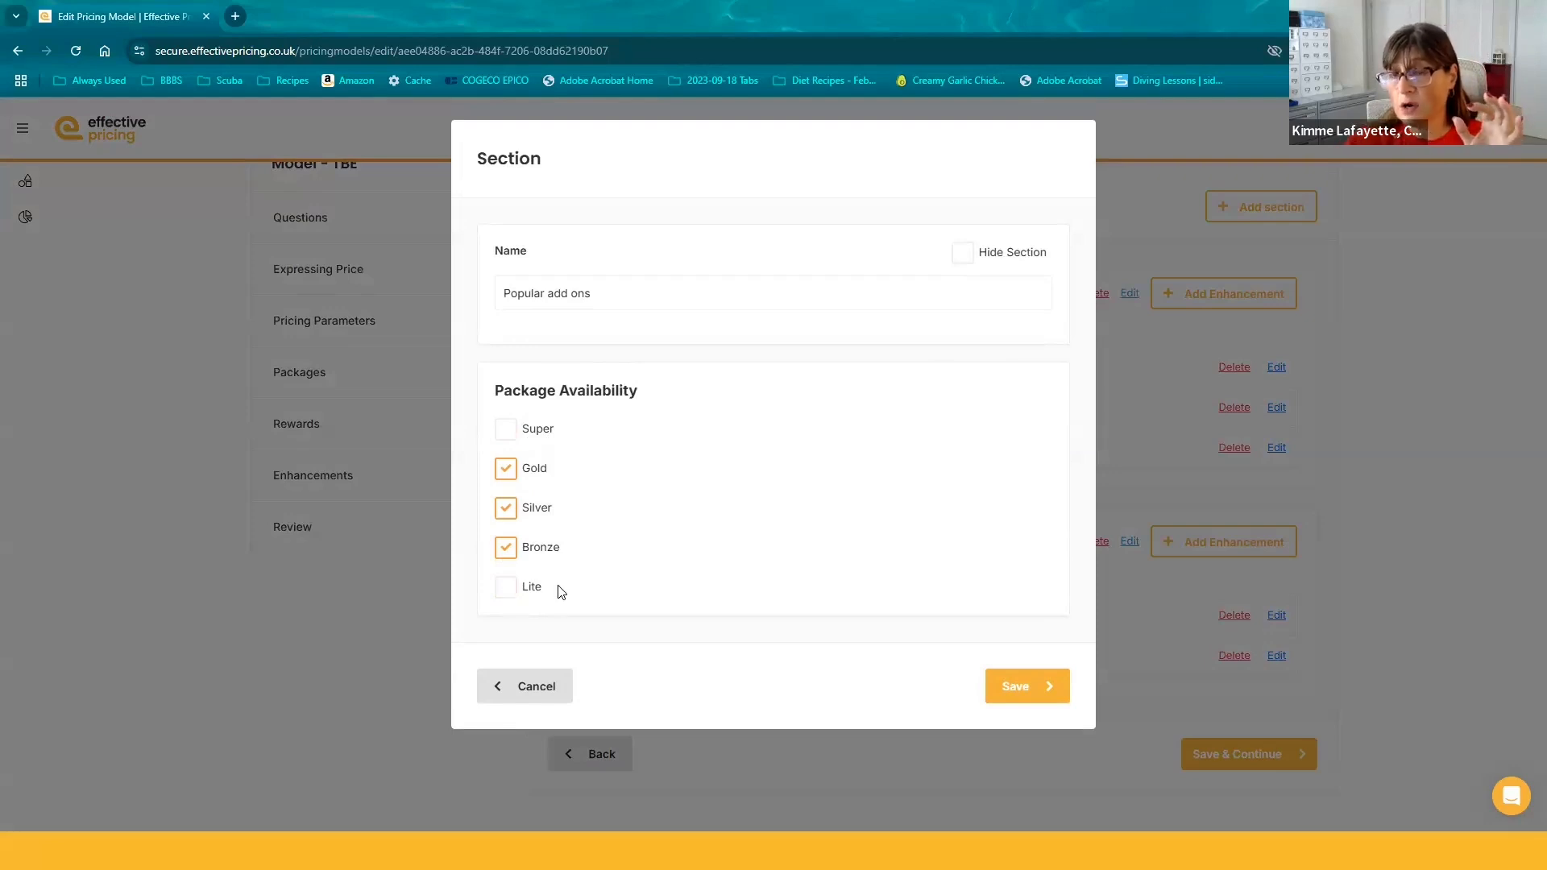
{"action": "left_click", "coordinate": [507, 473]}
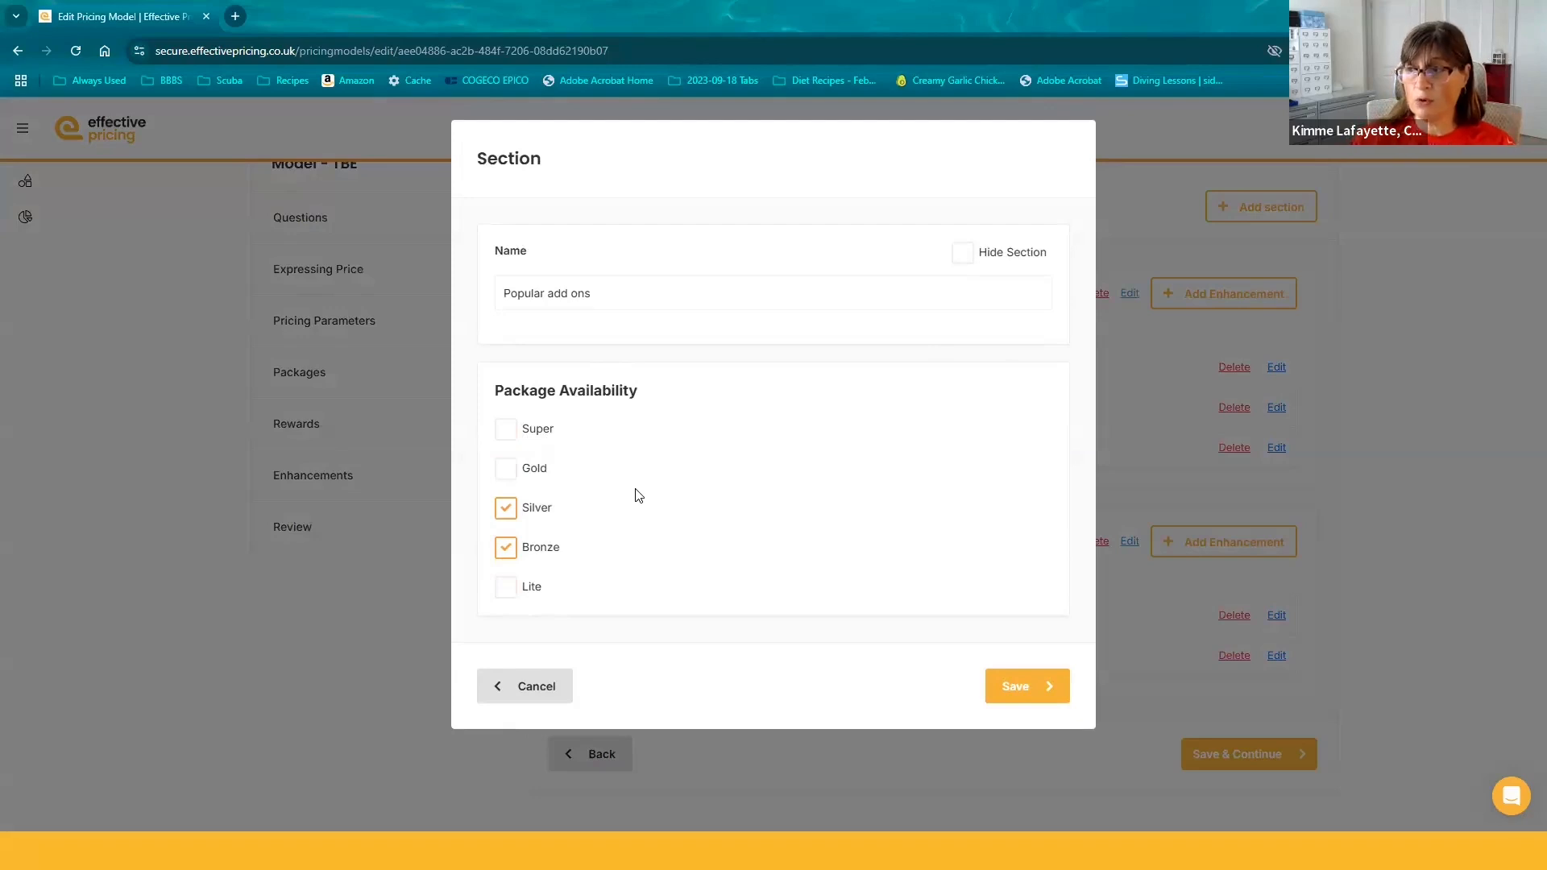
{"action": "left_click", "coordinate": [506, 510]}
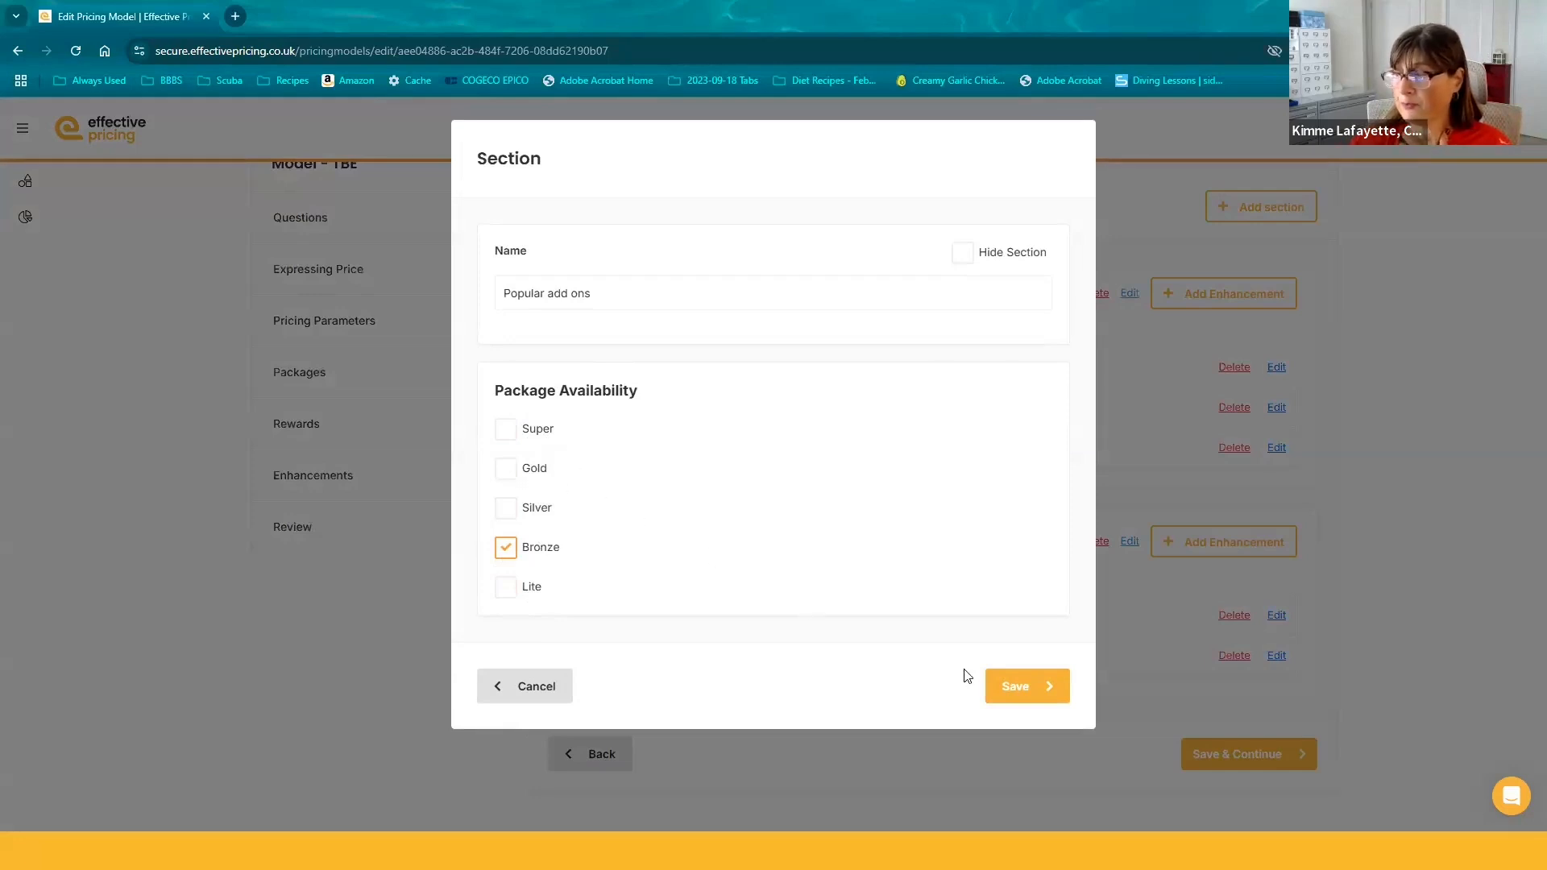
{"action": "left_click", "coordinate": [1010, 687]}
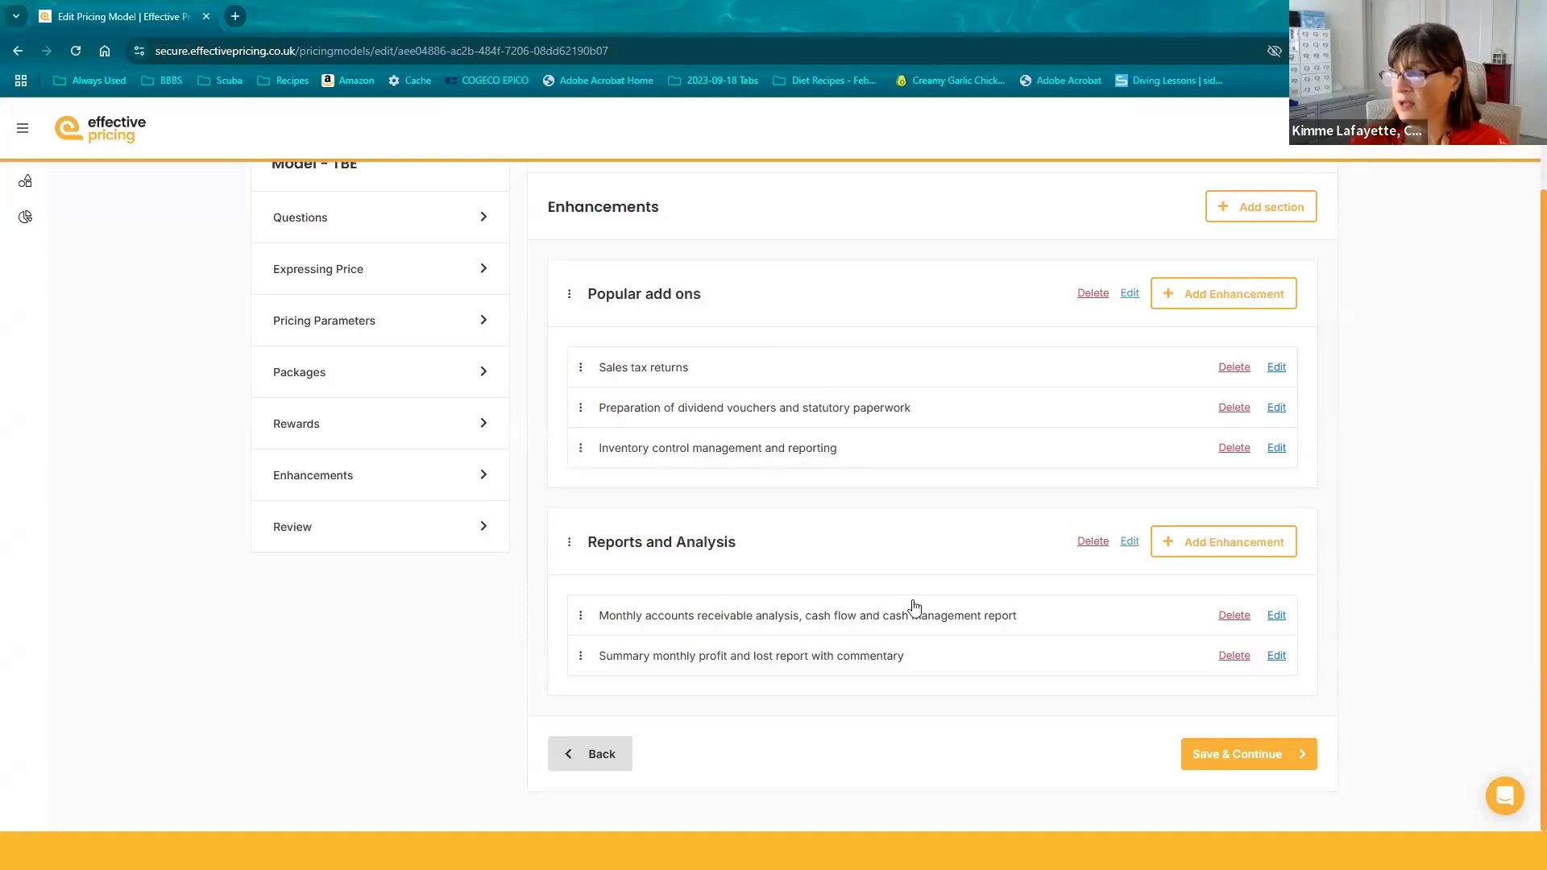
- Make the Reports and Analysis section available only for the Silver package and save the section
{"action": "left_click", "coordinate": [1131, 542]}
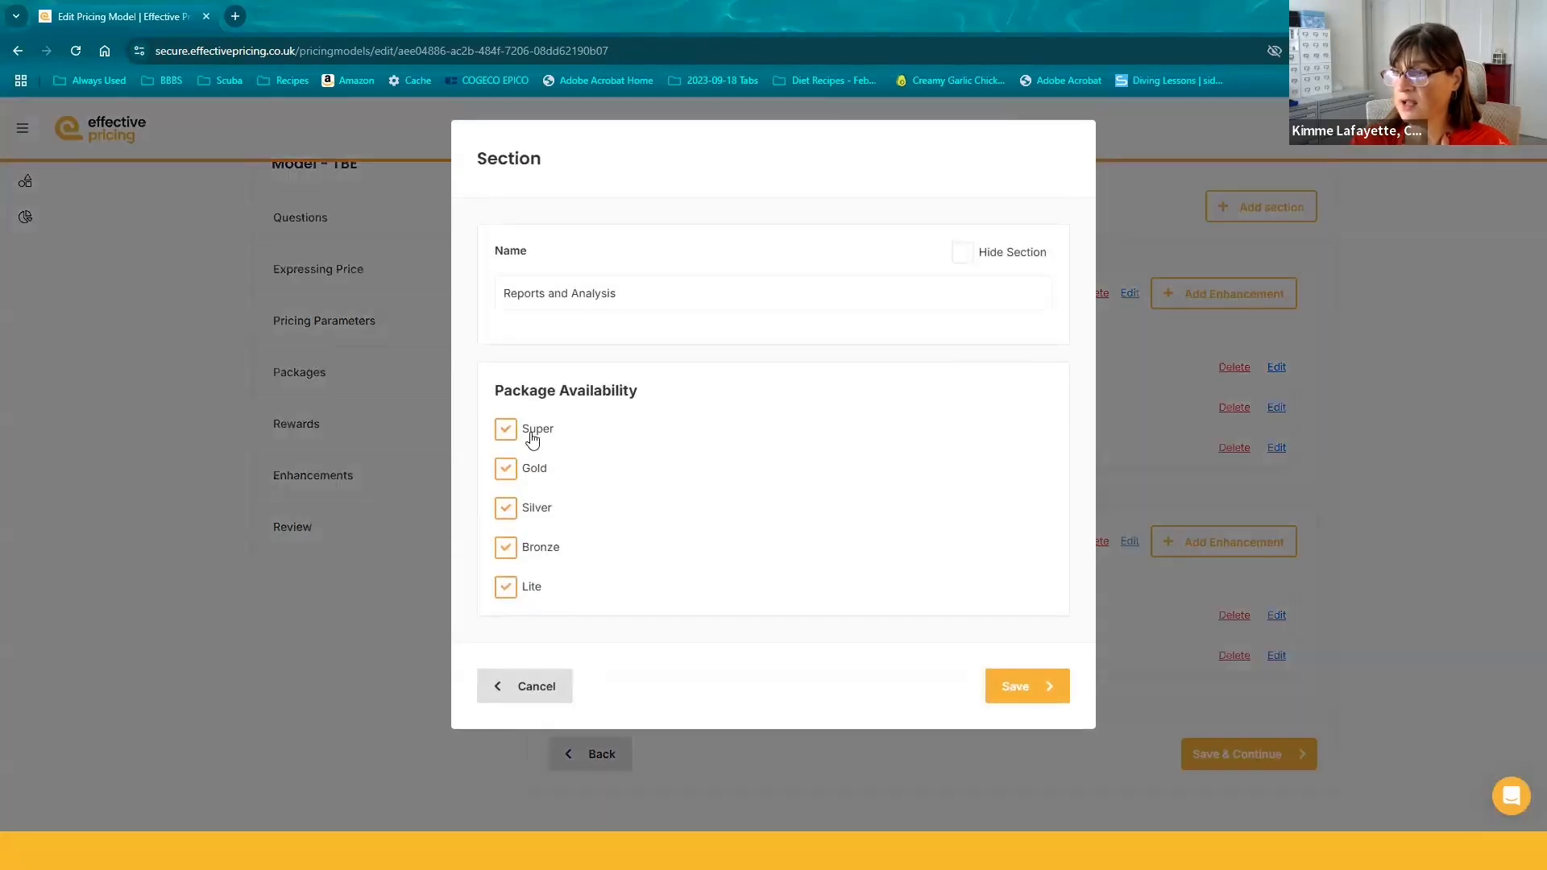
{"action": "left_click", "coordinate": [508, 429]}
{"action": "left_click", "coordinate": [507, 469]}
{"action": "left_click", "coordinate": [507, 548]}
{"action": "left_click", "coordinate": [506, 587]}
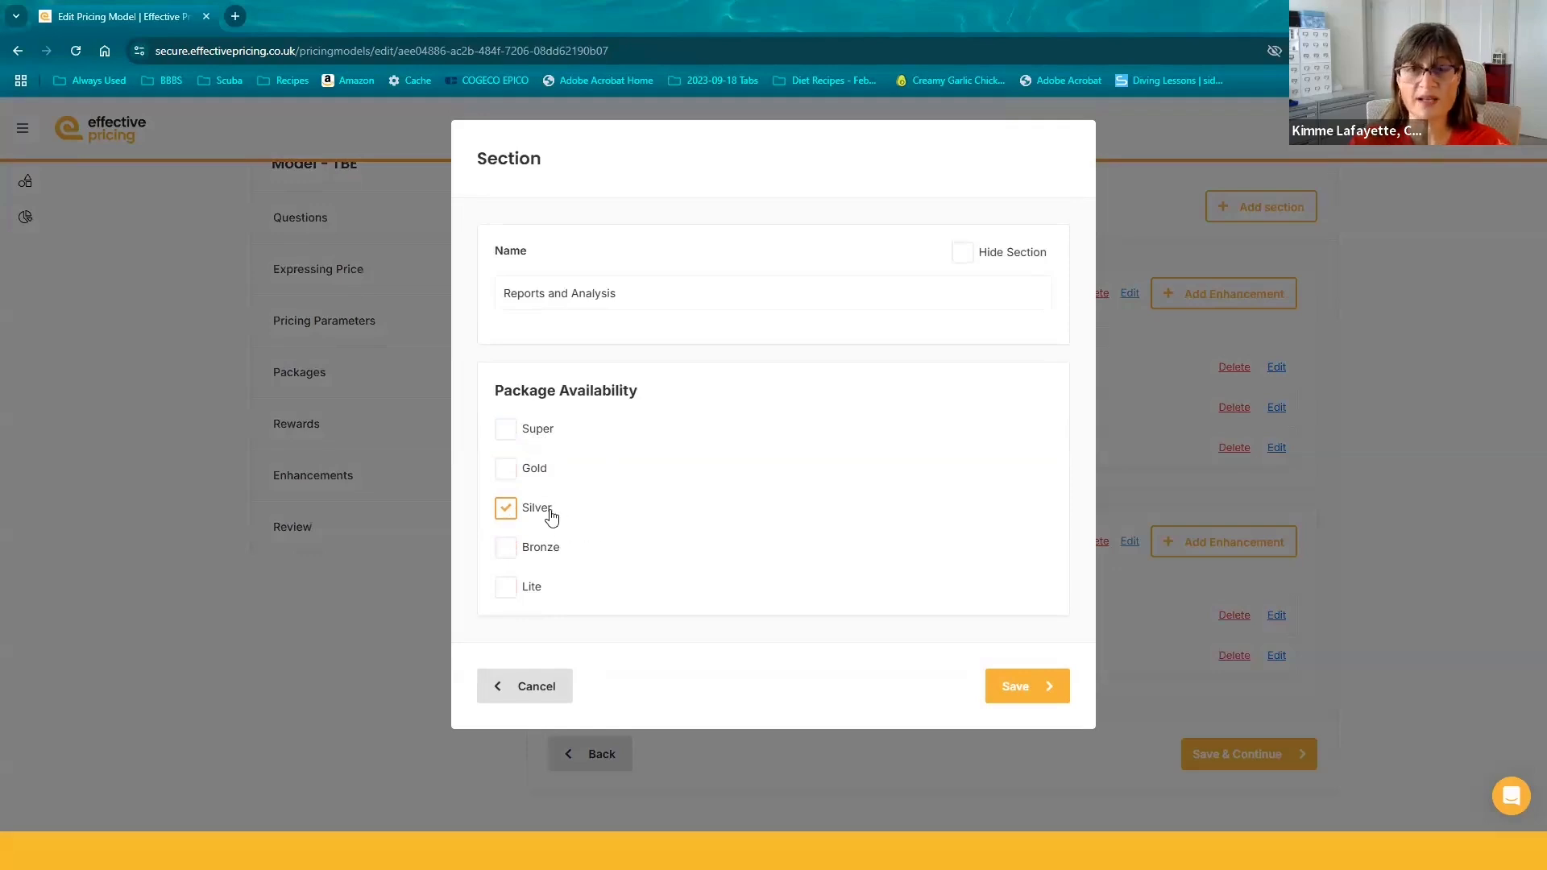
{"action": "left_click", "coordinate": [1033, 684]}
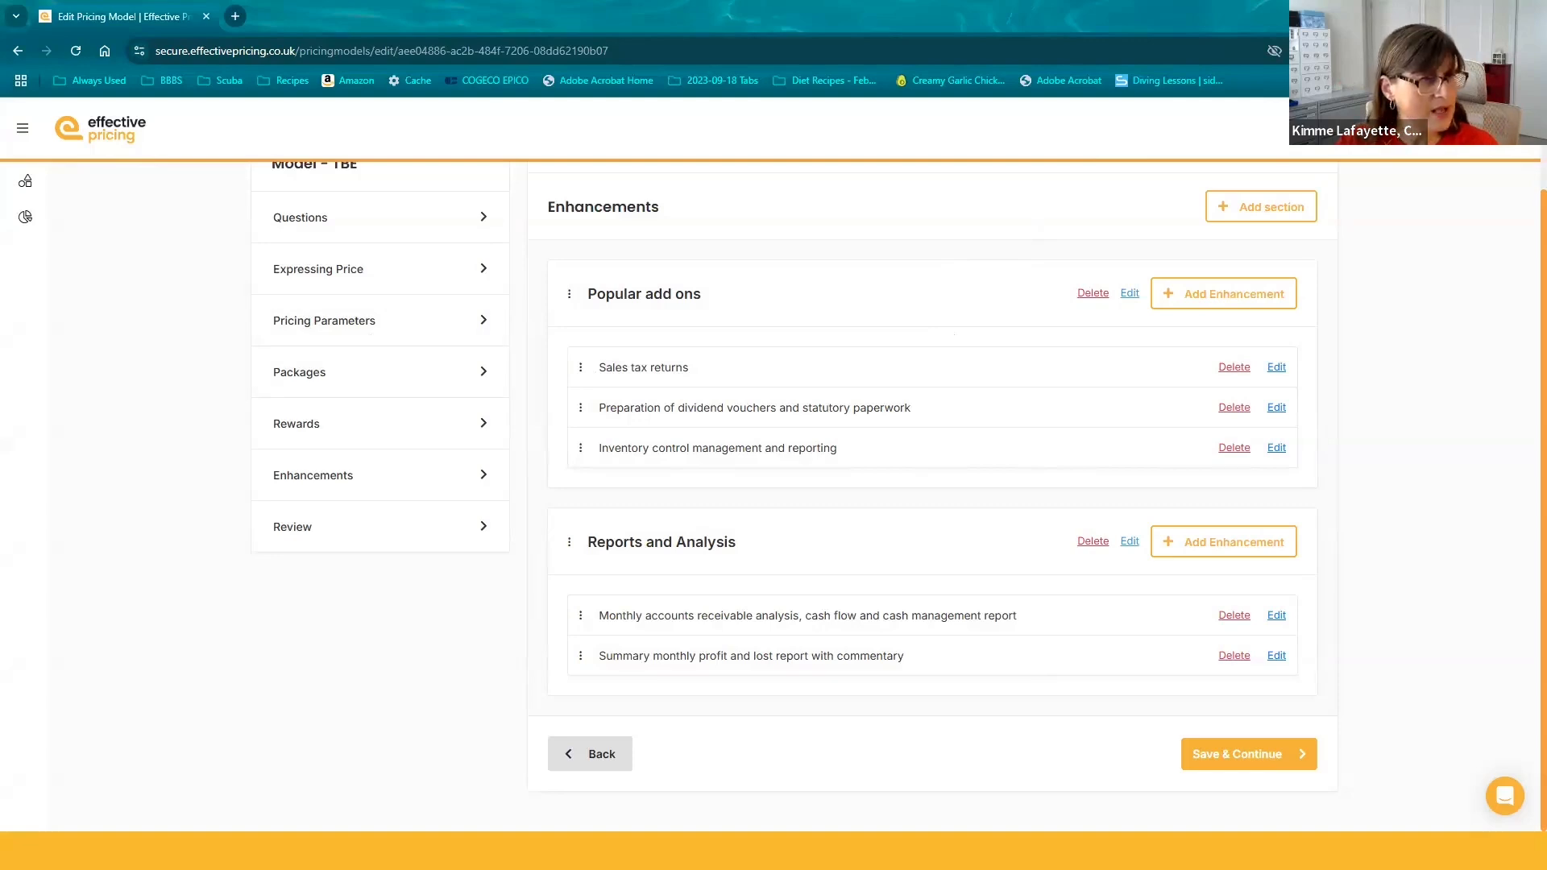
- Save the enhancements and look over the About your business questions in the model's review
{"action": "left_click", "coordinate": [1243, 751]}
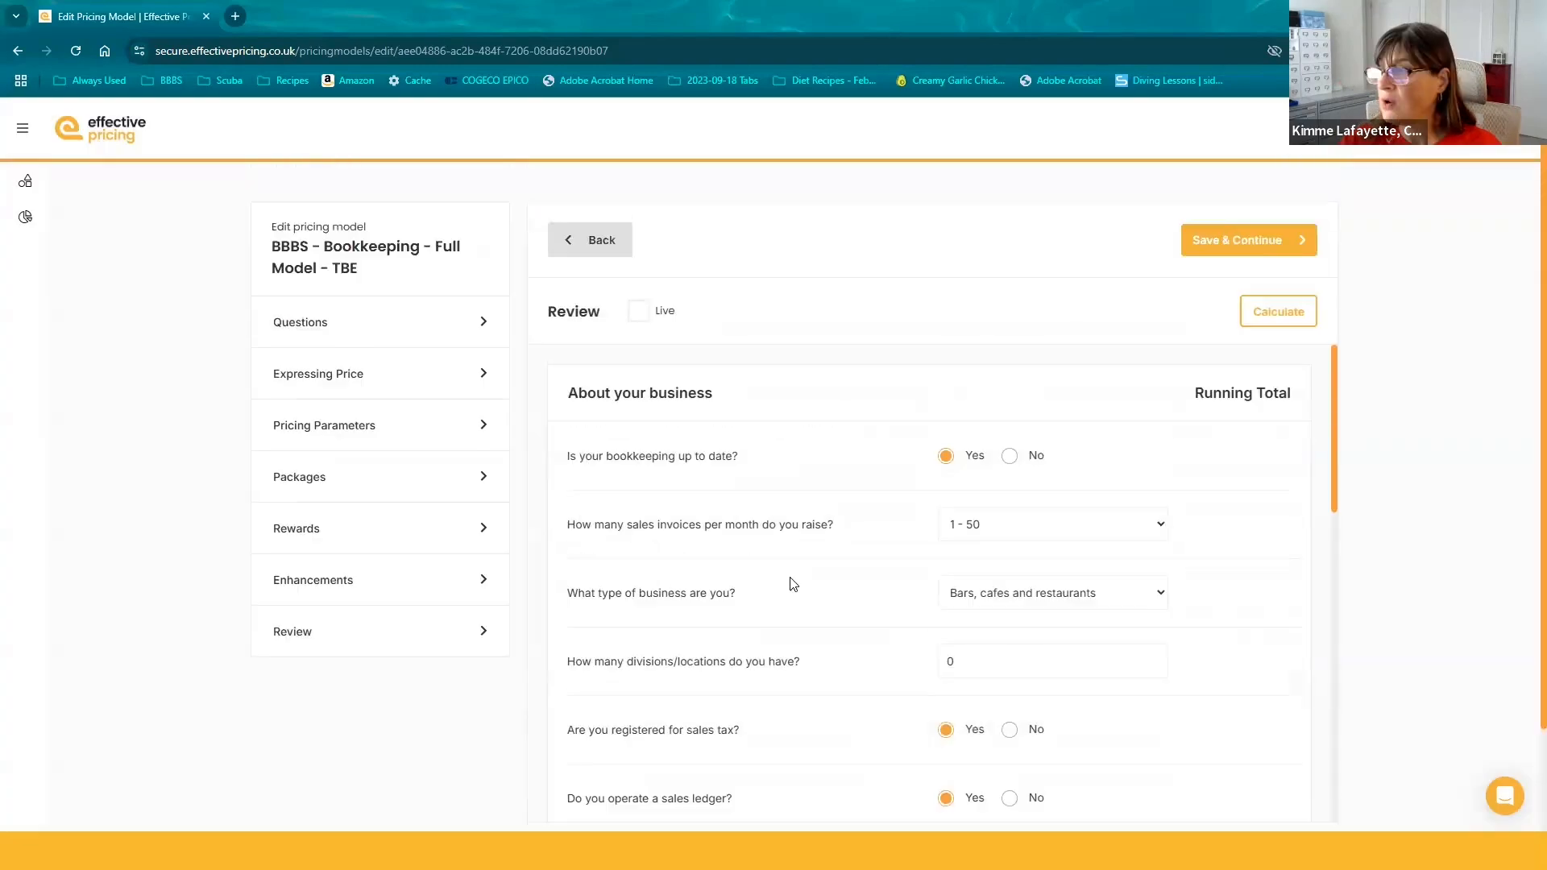
{"action": "scroll", "coordinate": [790, 584], "scroll_direction": "down", "scroll_amount": 2}
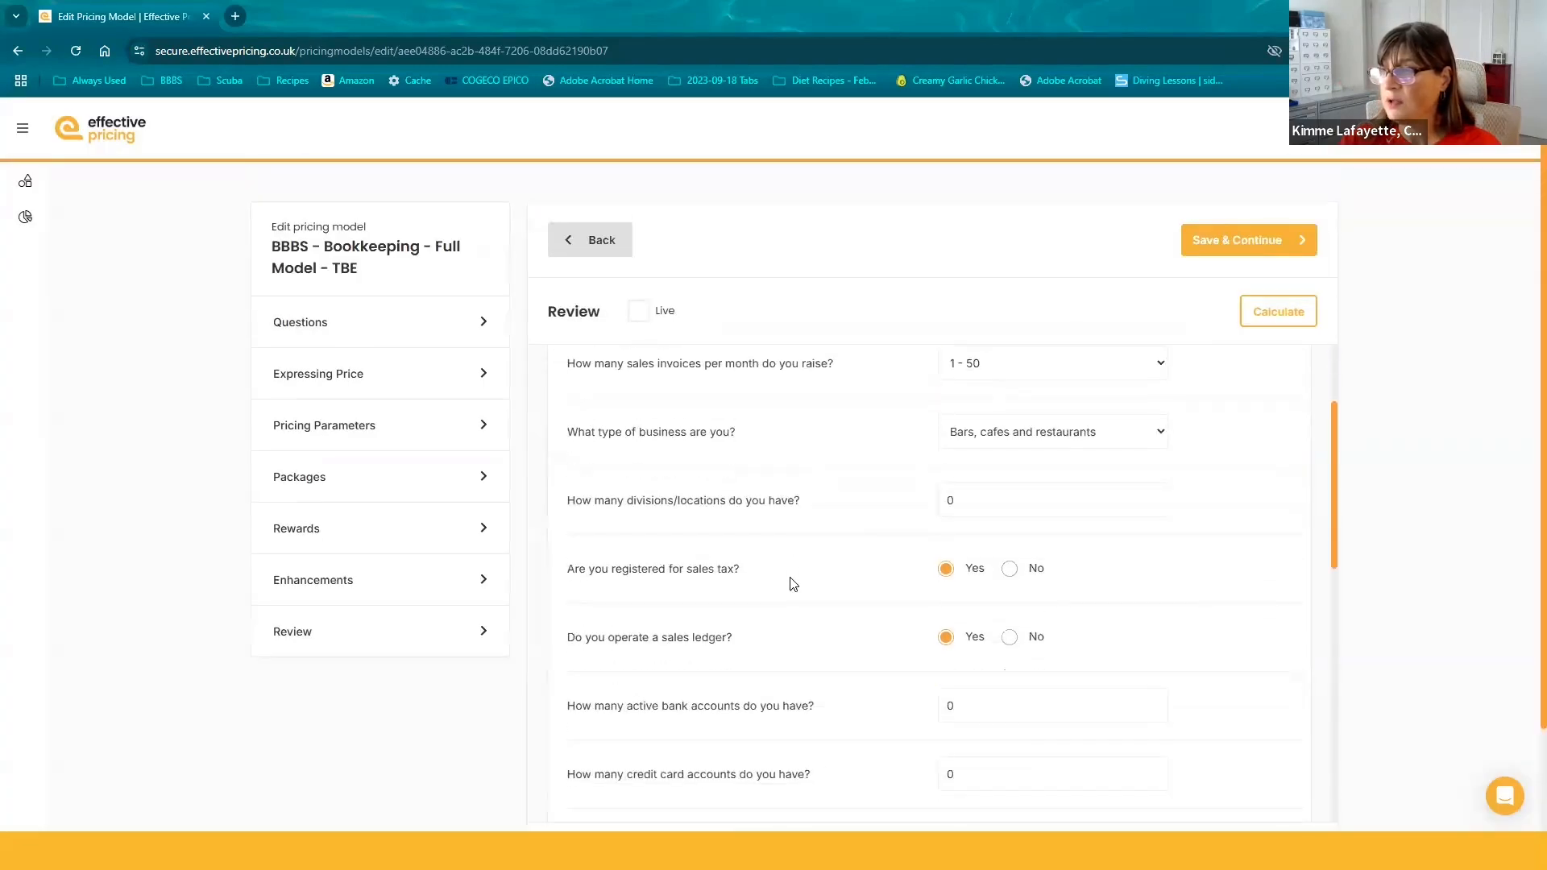
{"action": "scroll", "coordinate": [787, 584], "scroll_direction": "up", "scroll_amount": 2}
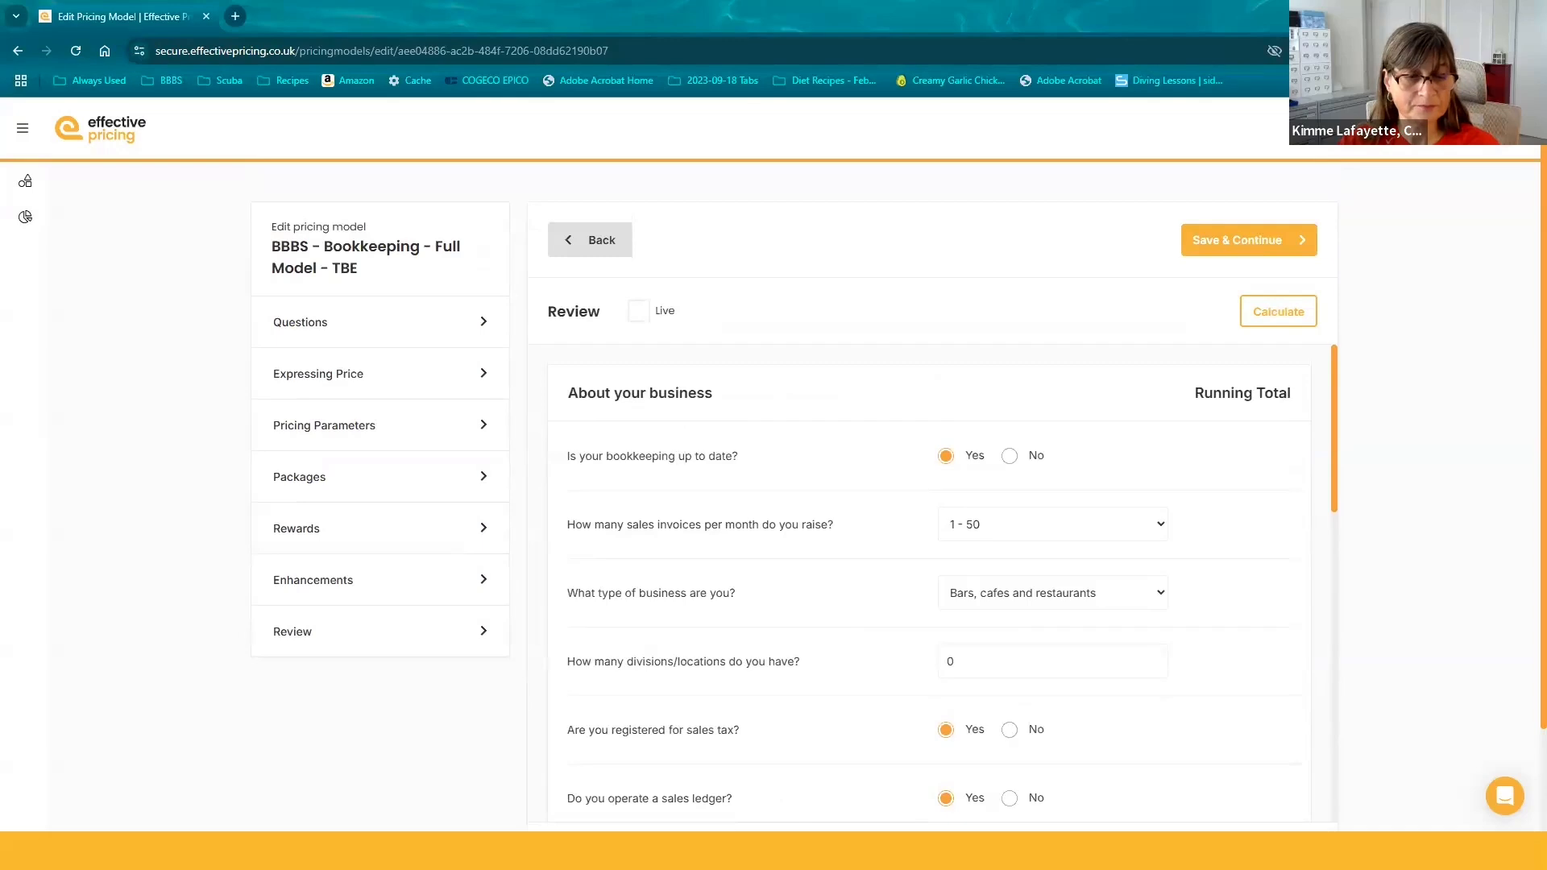
{"action": "key", "text": "alt+Tab"}
{"action": "key", "text": "alt+Tab"}
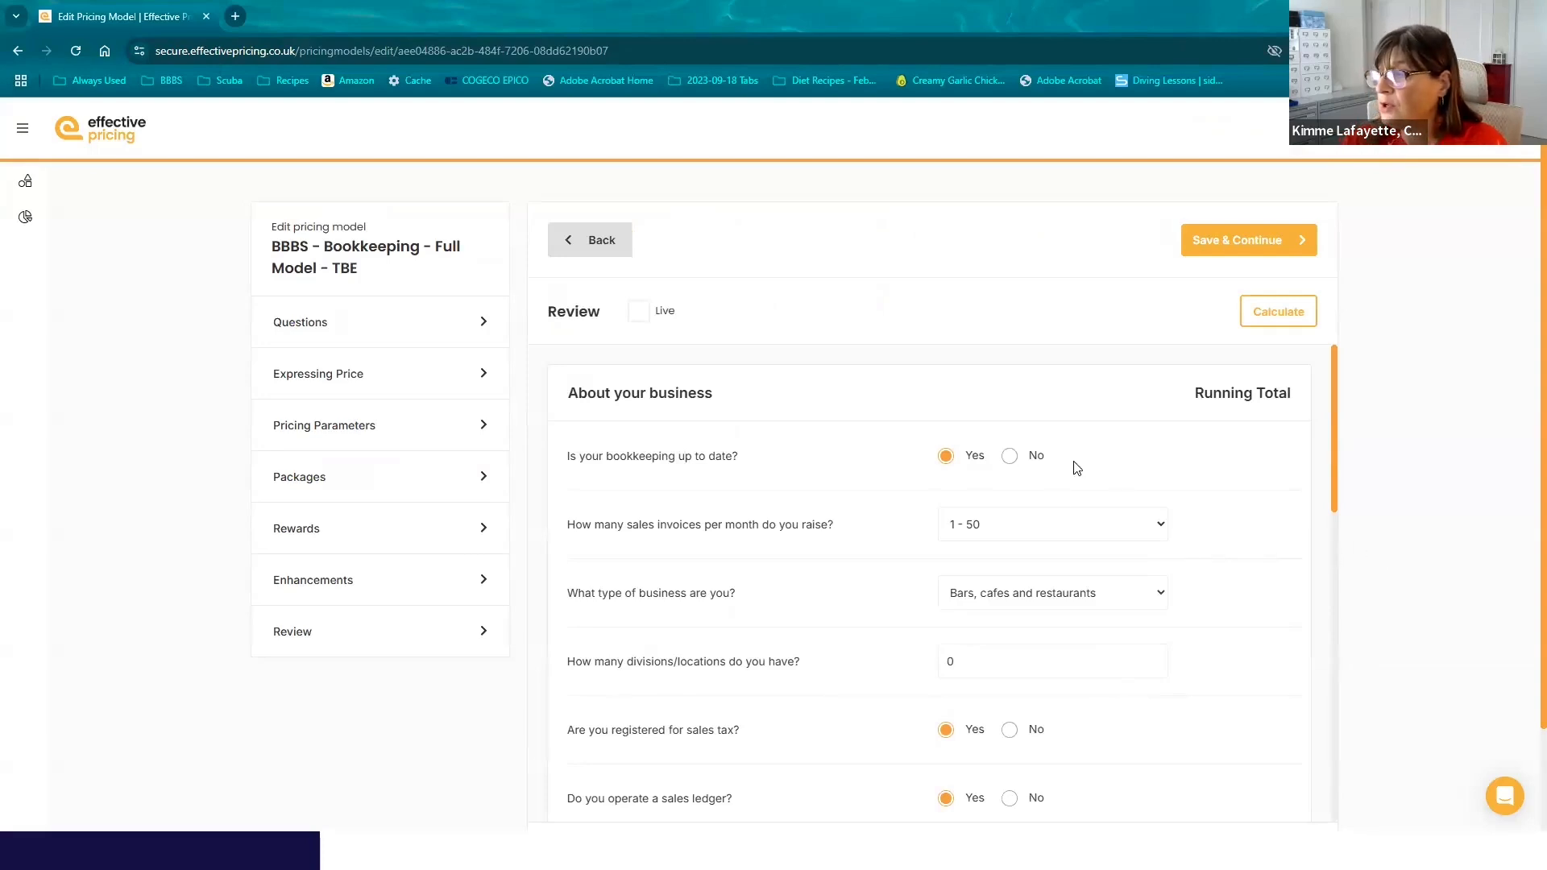
- Answer the review with 51-100 sales invoices per month and Professional service business as the business type
{"action": "left_click", "coordinate": [1029, 533]}
{"action": "left_click", "coordinate": [999, 592]}
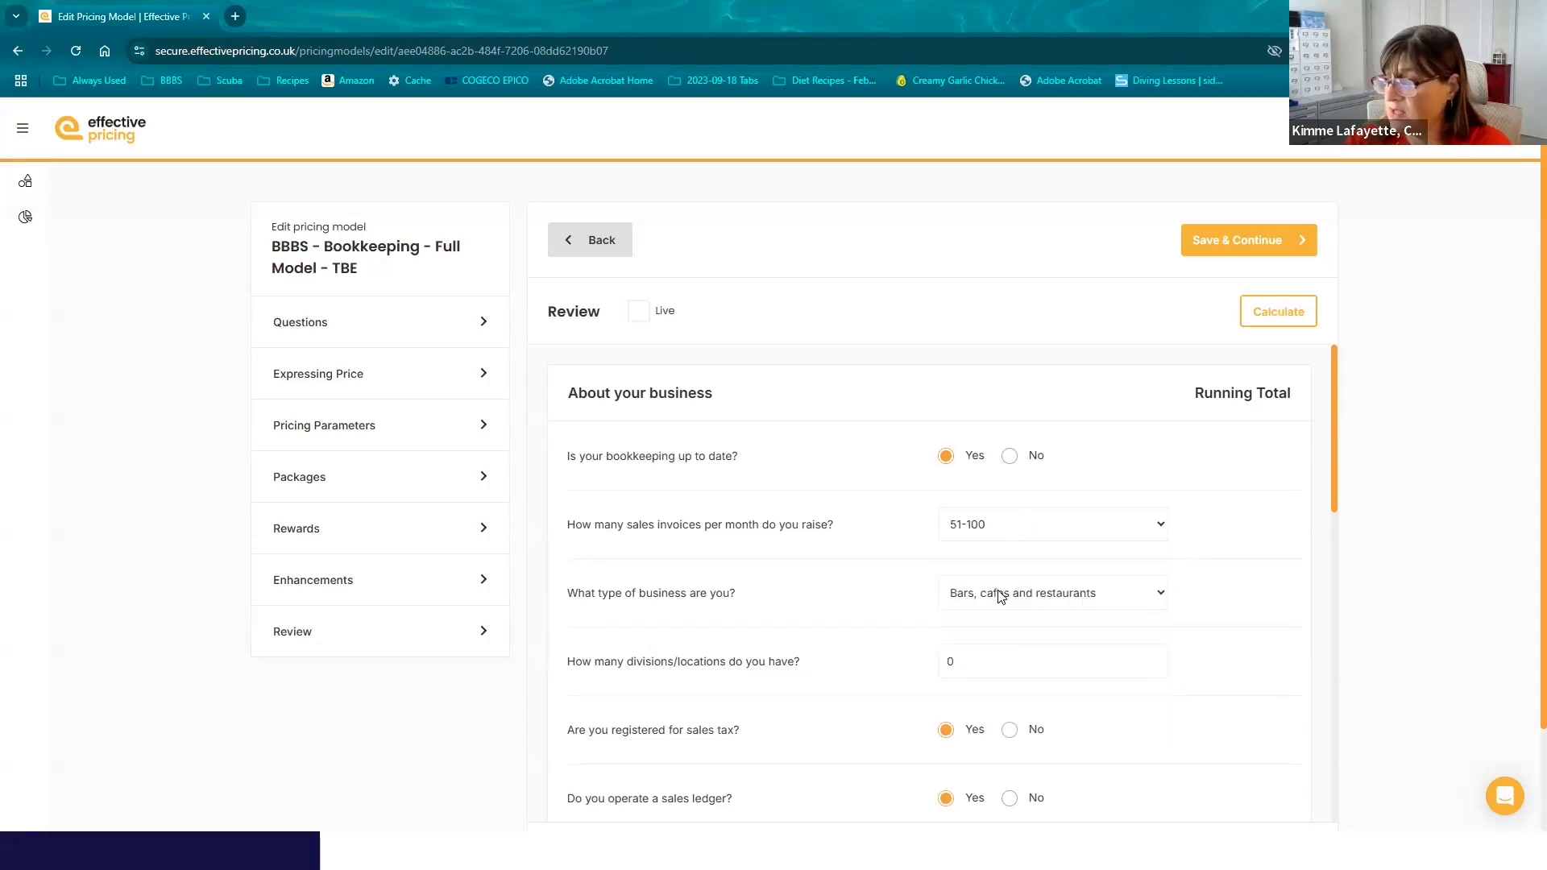
{"action": "left_click", "coordinate": [1000, 596]}
{"action": "left_click", "coordinate": [1019, 484]}
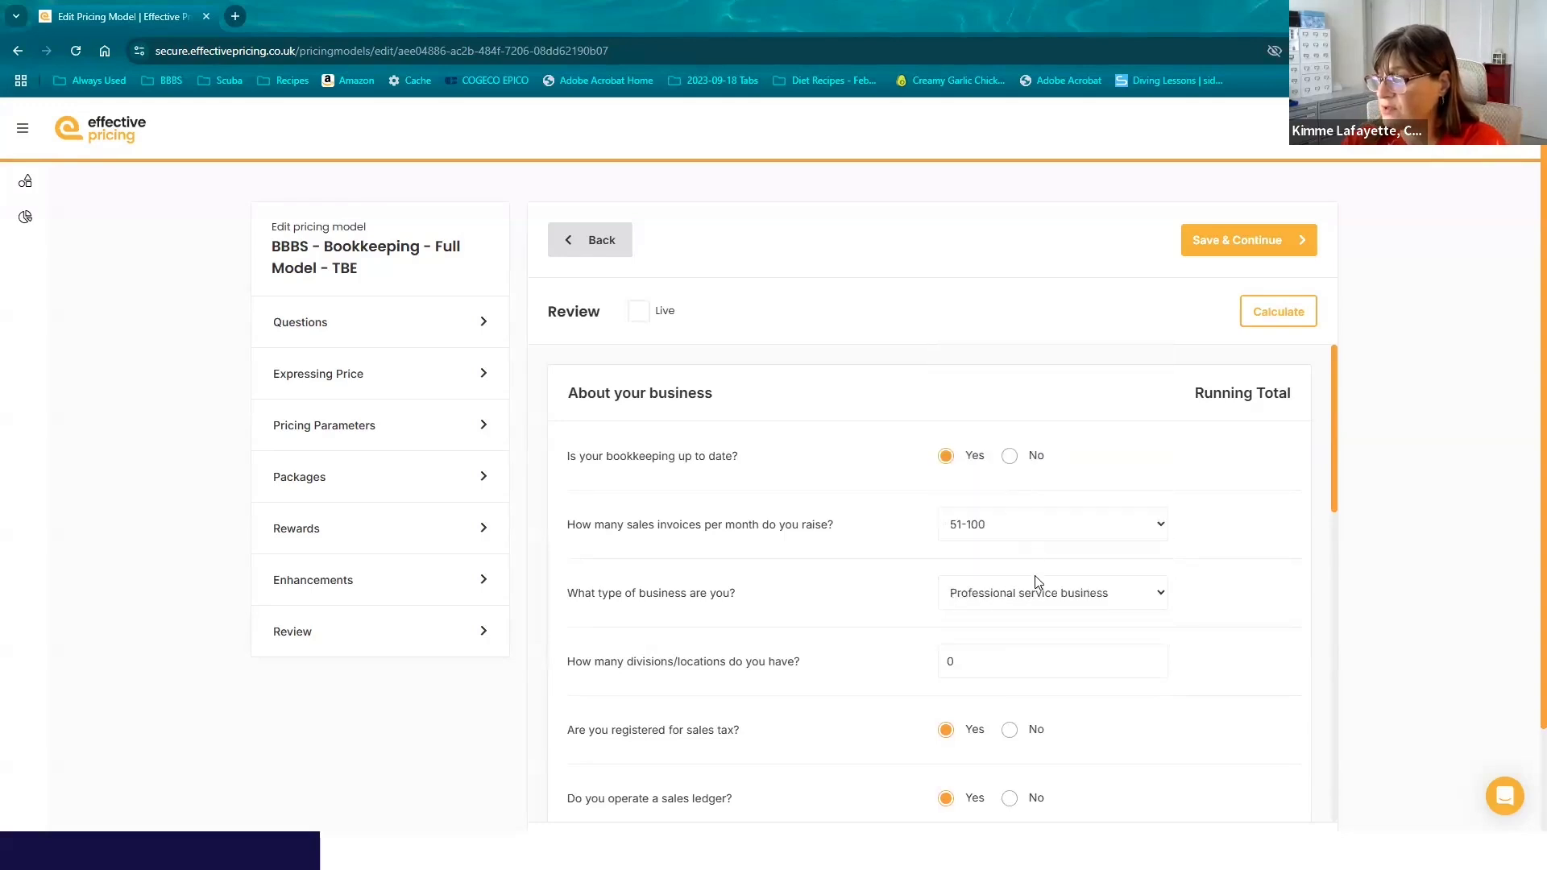
- Enter 2 active bank accounts and 1 credit card account, and calculate the model's prices
{"action": "scroll", "coordinate": [1034, 584], "scroll_direction": "down", "scroll_amount": 3}
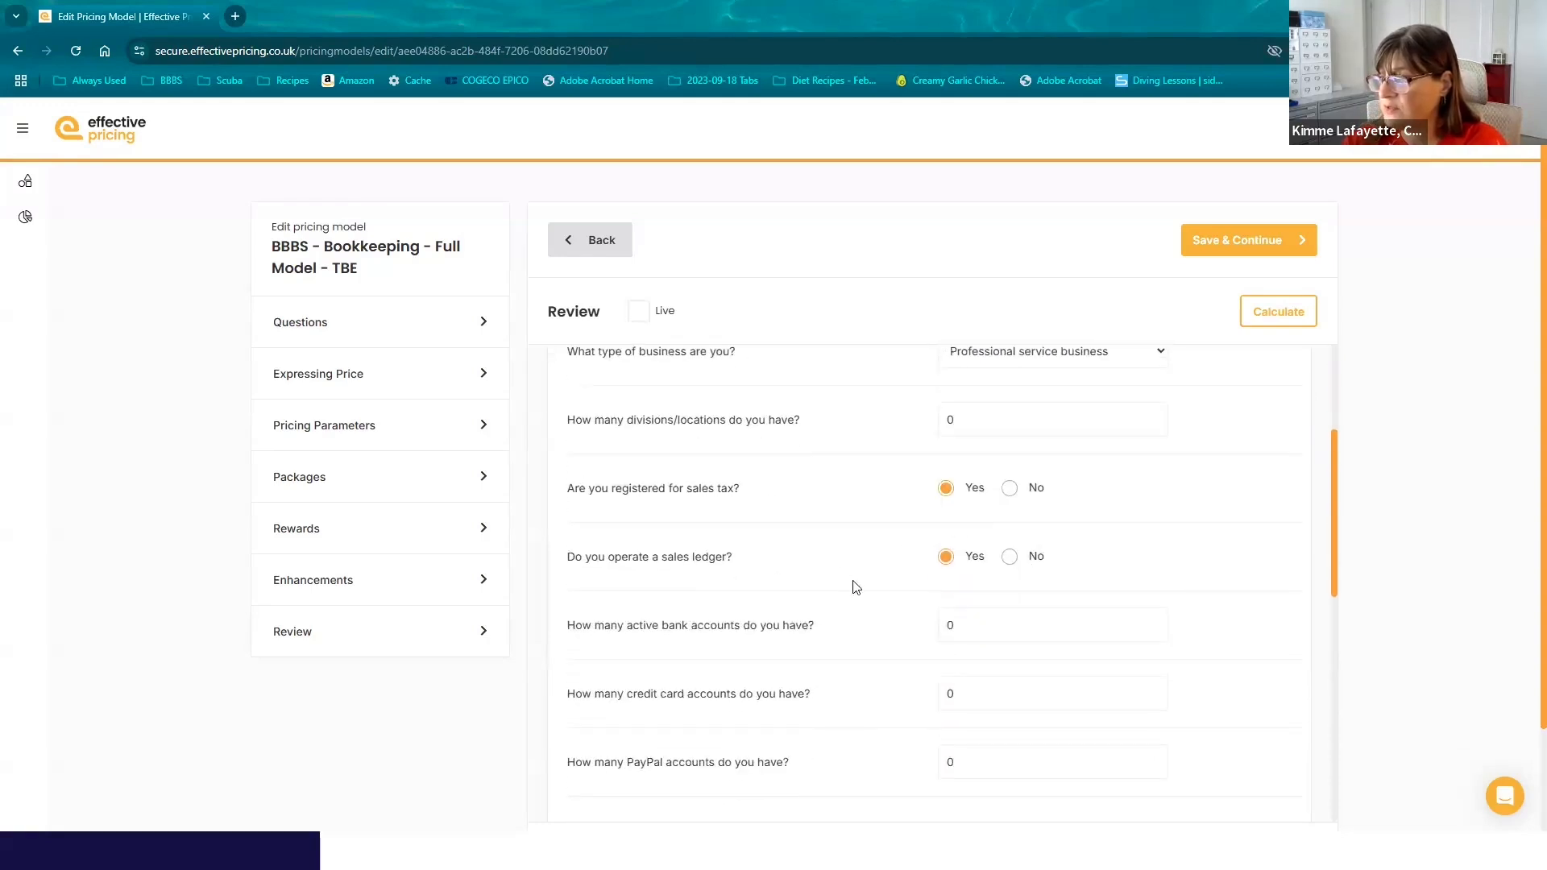
{"action": "scroll", "coordinate": [873, 594], "scroll_direction": "down", "scroll_amount": 1}
{"action": "double_click", "coordinate": [959, 545]}
{"action": "type", "text": "2"}
{"action": "key", "text": "Tab"}
{"action": "type", "text": "1"}
{"action": "key", "text": "Tab"}
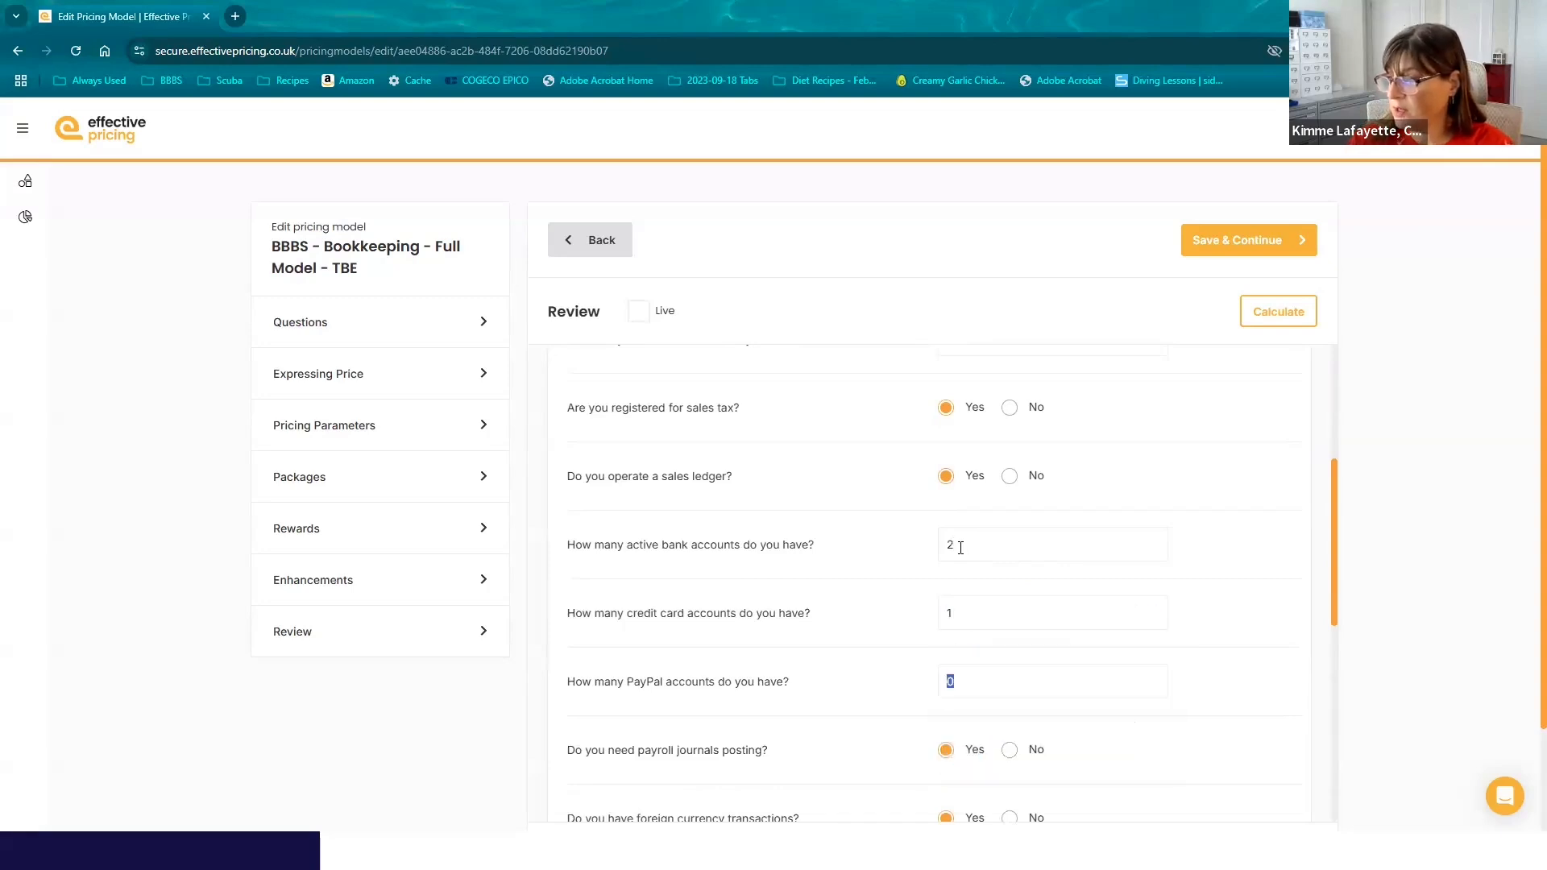
{"action": "scroll", "coordinate": [916, 667], "scroll_direction": "up", "scroll_amount": 4}
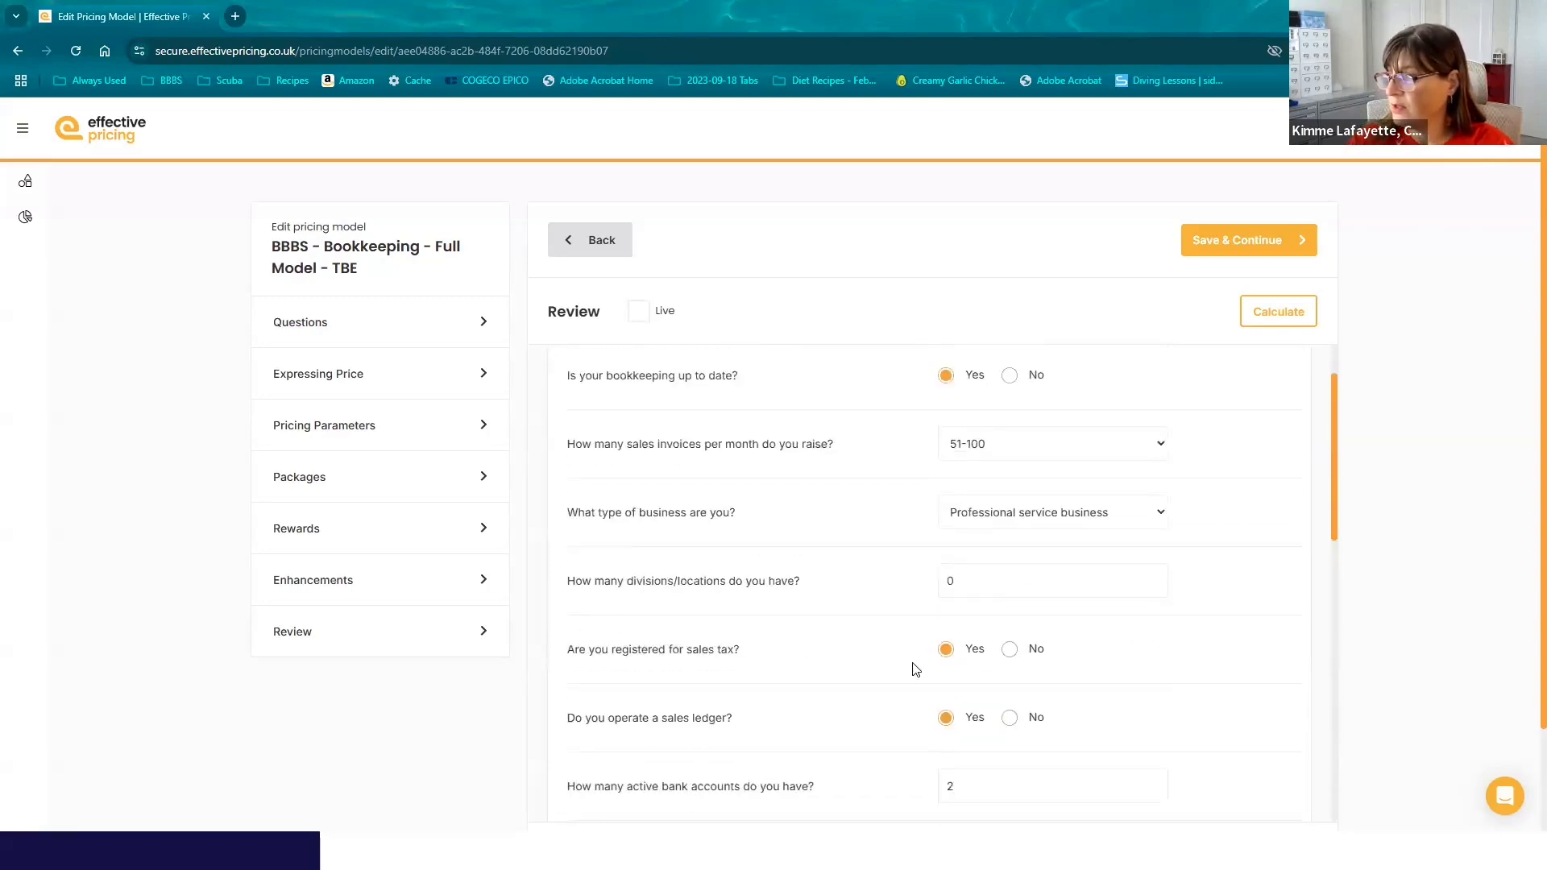
{"action": "left_click", "coordinate": [1272, 322]}
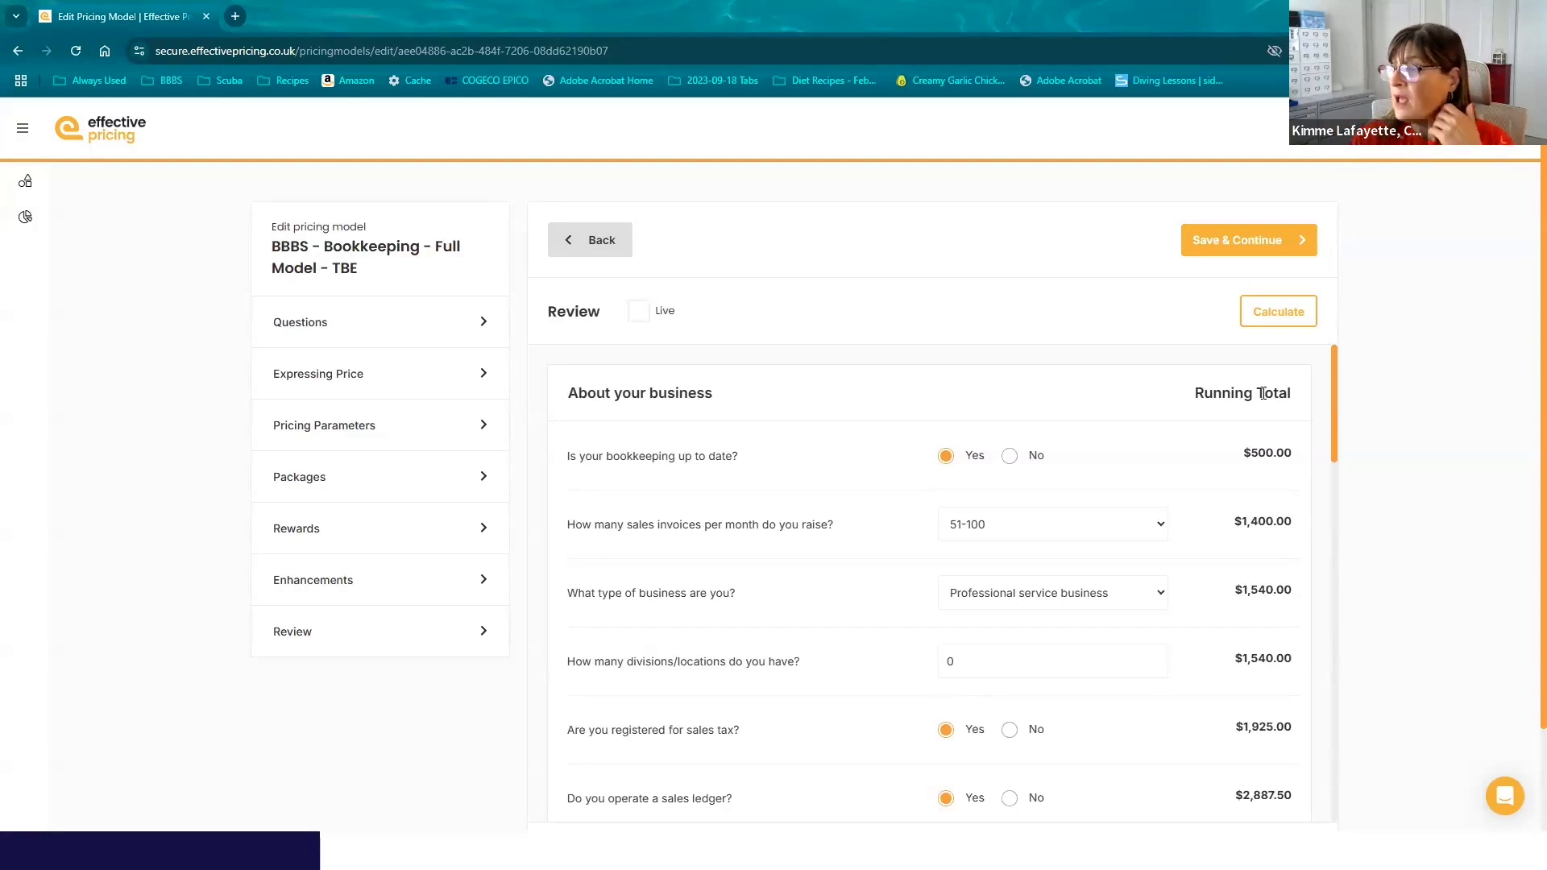
- Examine the running total for each question, the minimum price notices and the package amounts under Total Pricing Calculations
{"action": "scroll", "coordinate": [1251, 476], "scroll_direction": "down", "scroll_amount": 2}
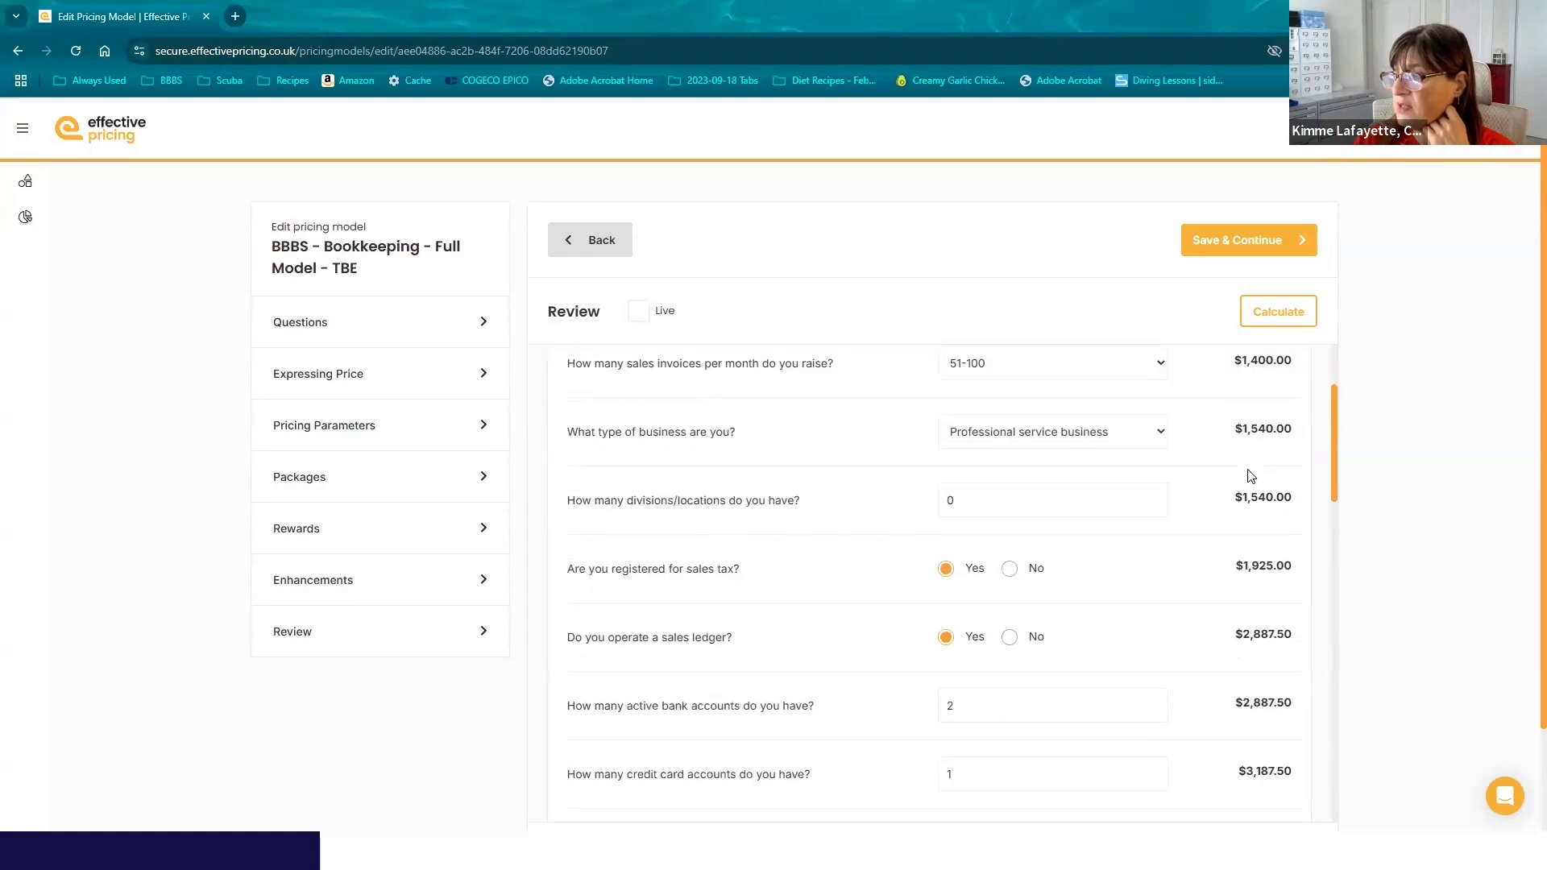
{"action": "scroll", "coordinate": [1251, 476], "scroll_direction": "down", "scroll_amount": 1}
{"action": "scroll", "coordinate": [1251, 476], "scroll_direction": "down", "scroll_amount": 4}
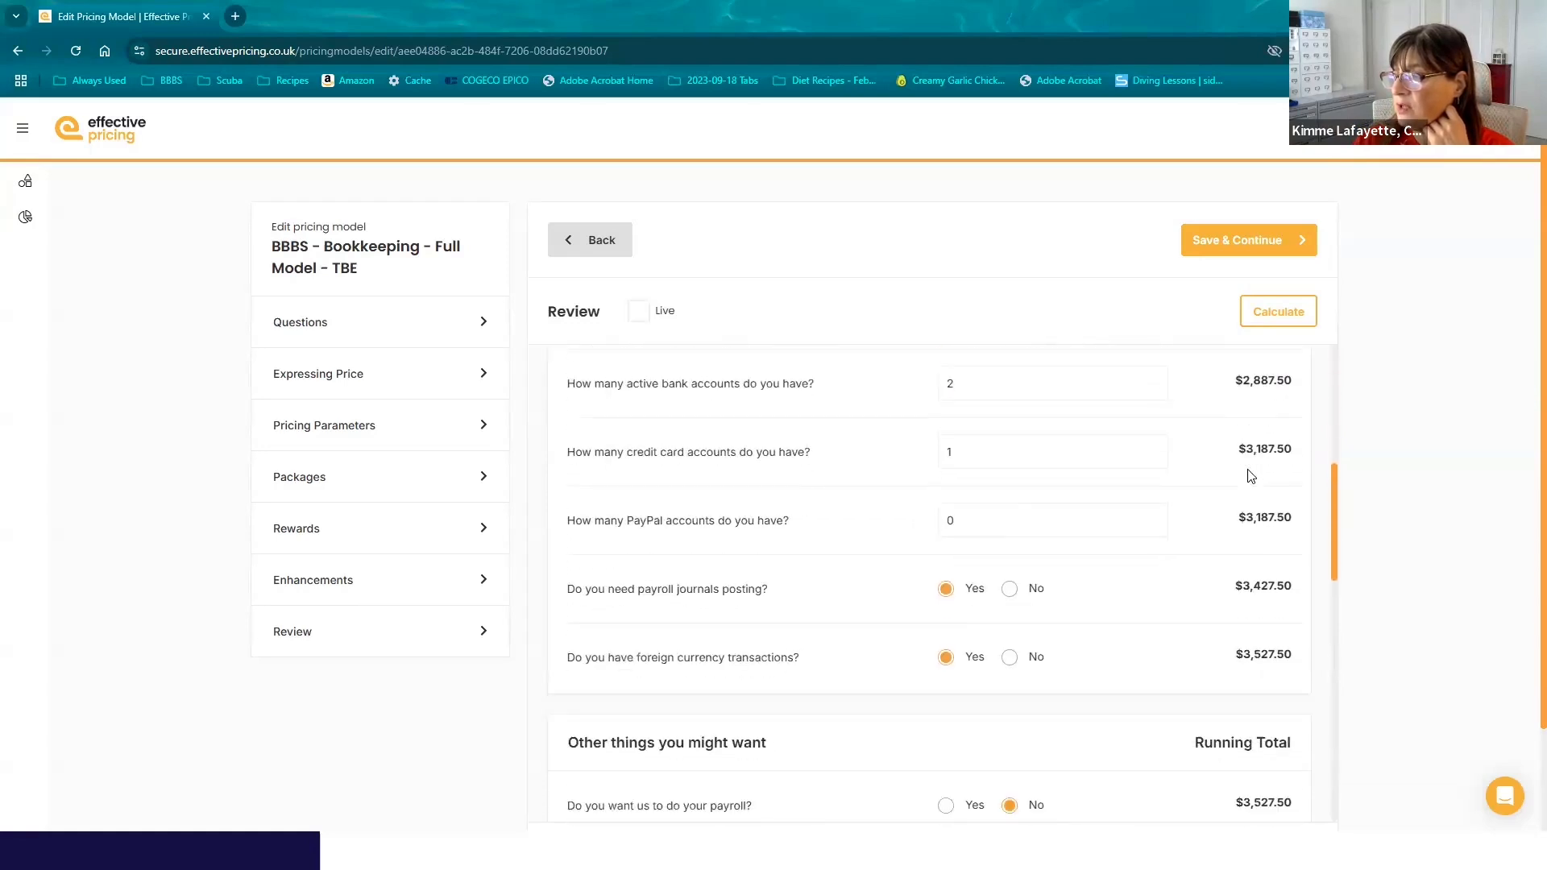
{"action": "scroll", "coordinate": [1251, 477], "scroll_direction": "down", "scroll_amount": 5}
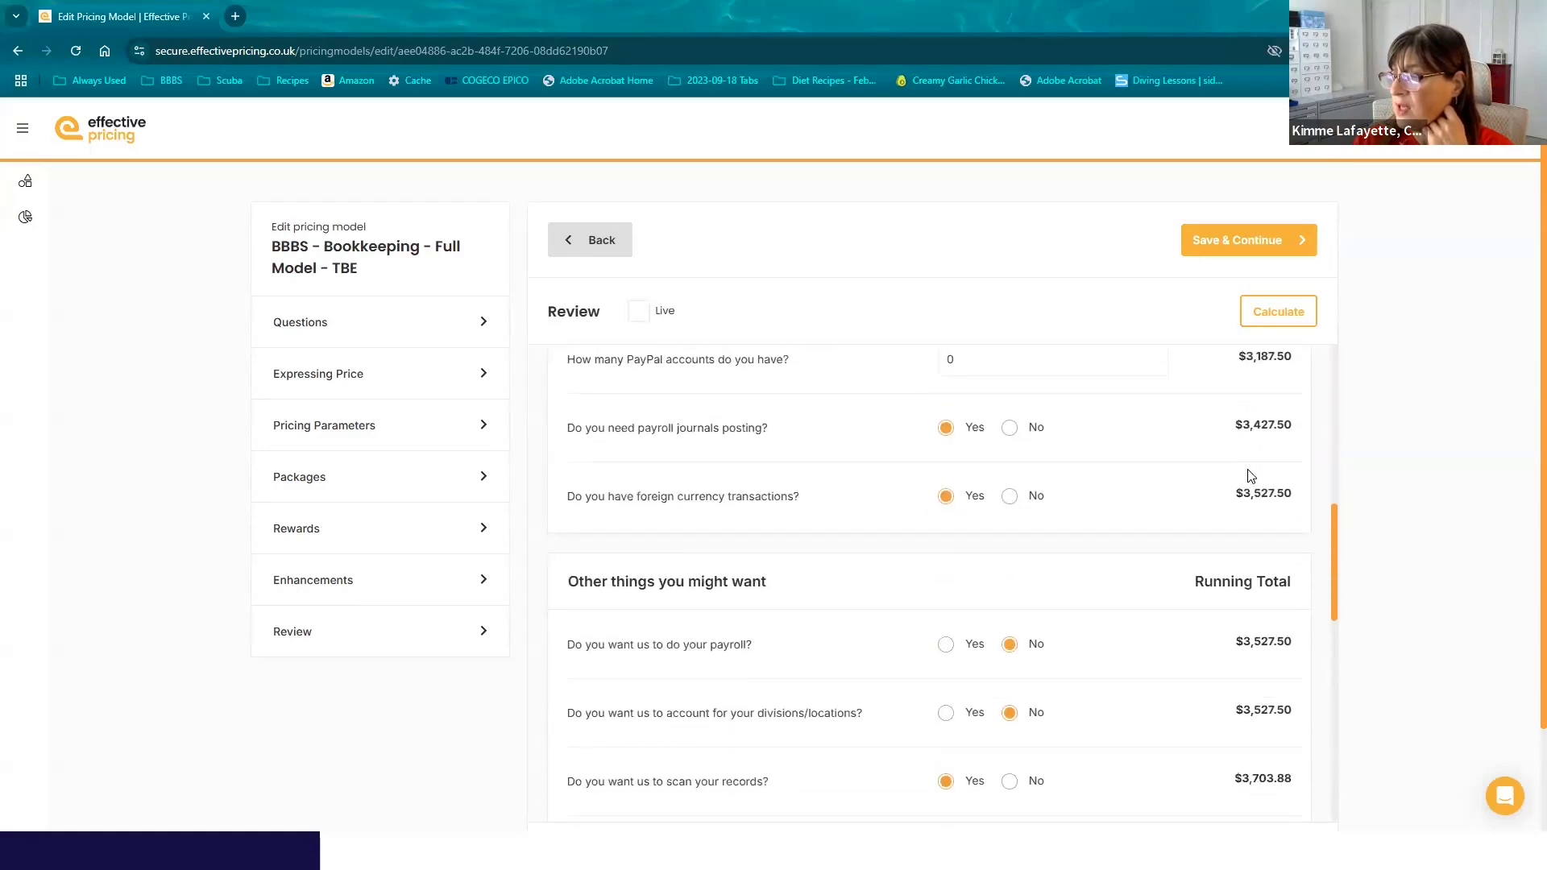
{"action": "scroll", "coordinate": [1251, 476], "scroll_direction": "down", "scroll_amount": 3}
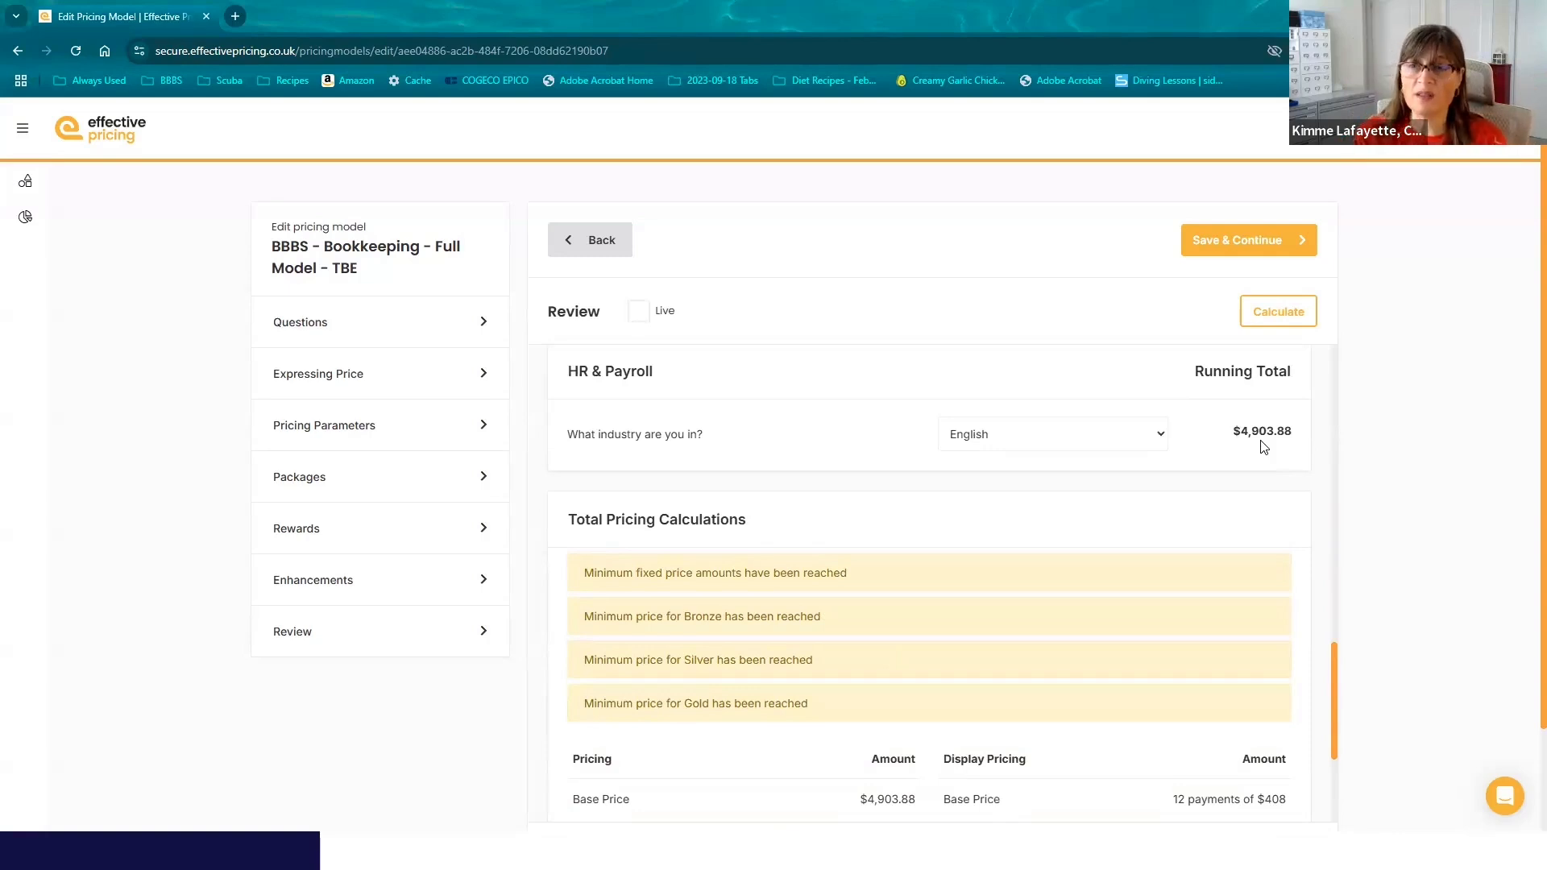
{"action": "scroll", "coordinate": [1245, 451], "scroll_direction": "up", "scroll_amount": 10}
{"action": "scroll", "coordinate": [1241, 452], "scroll_direction": "down", "scroll_amount": 8}
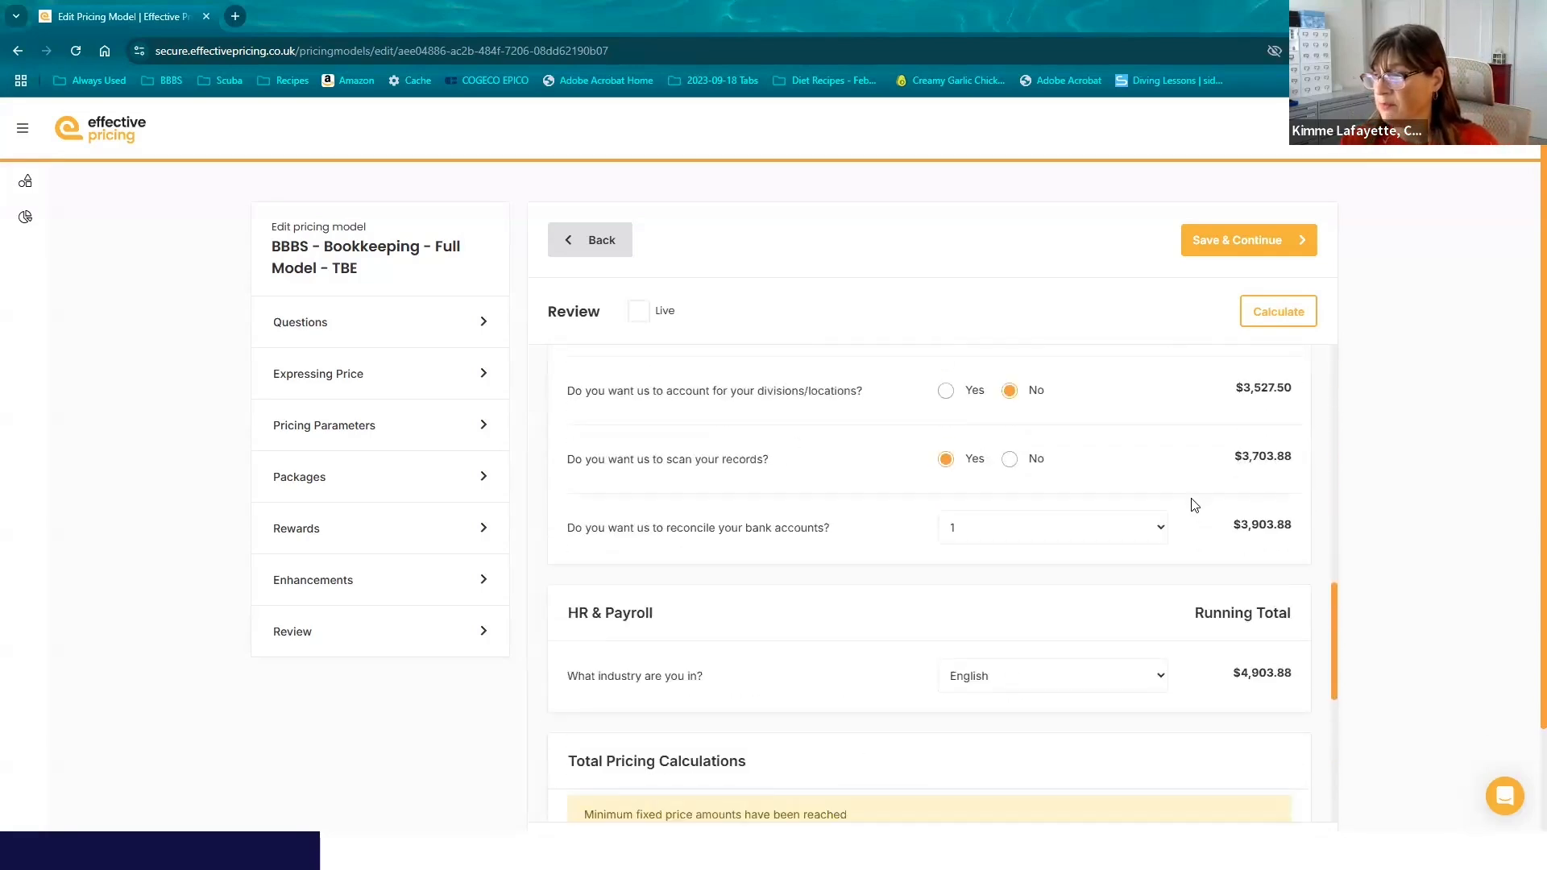
{"action": "scroll", "coordinate": [1196, 503], "scroll_direction": "down", "scroll_amount": 5}
{"action": "scroll", "coordinate": [1195, 505], "scroll_direction": "up", "scroll_amount": 2}
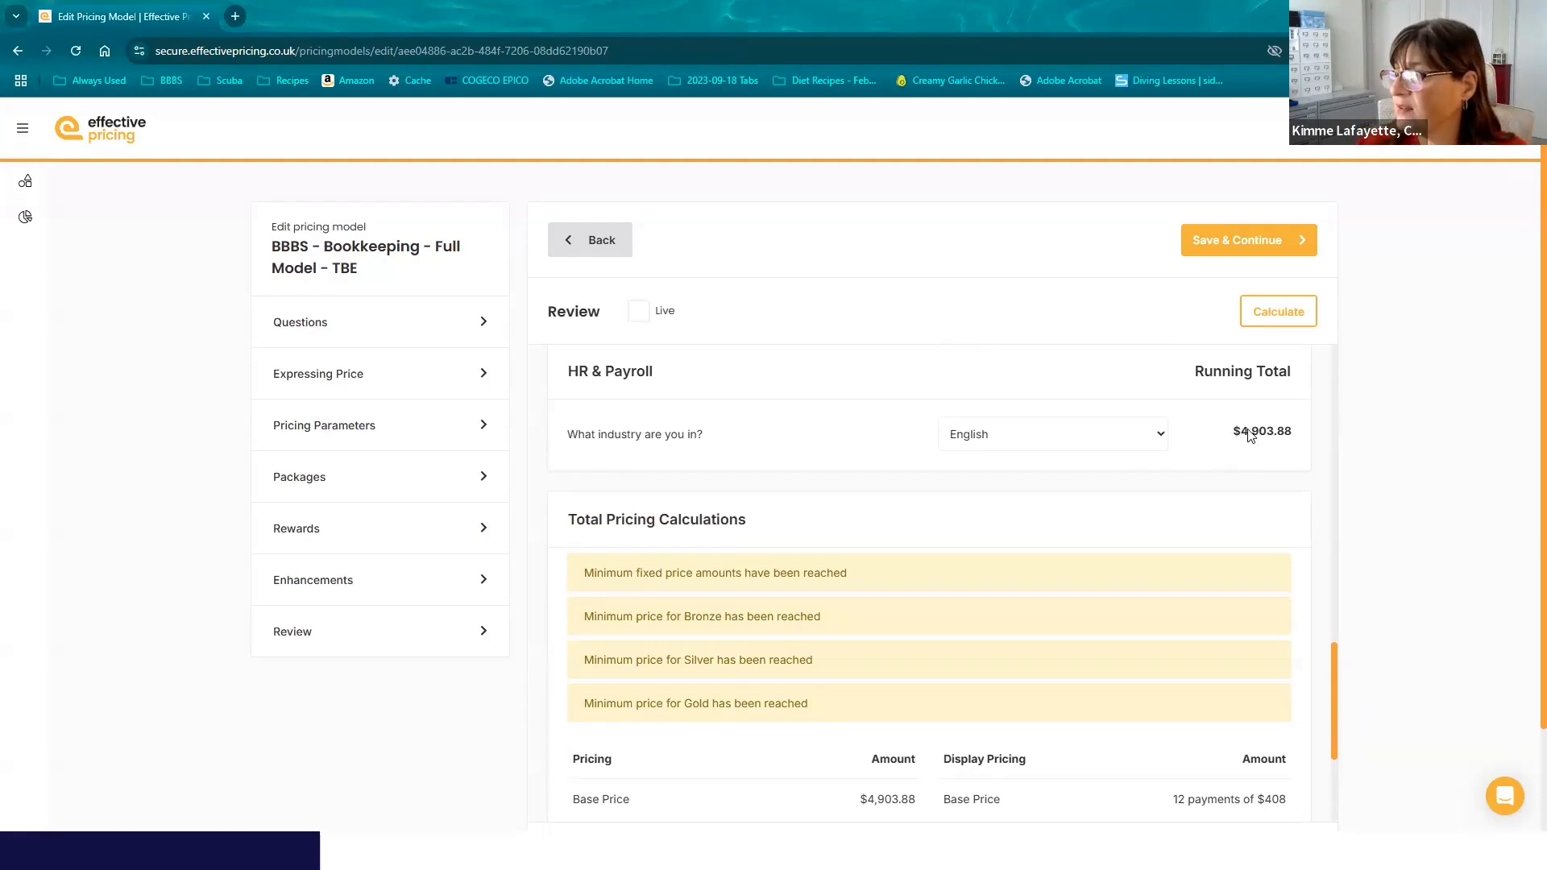
{"action": "scroll", "coordinate": [1266, 439], "scroll_direction": "down", "scroll_amount": 3}
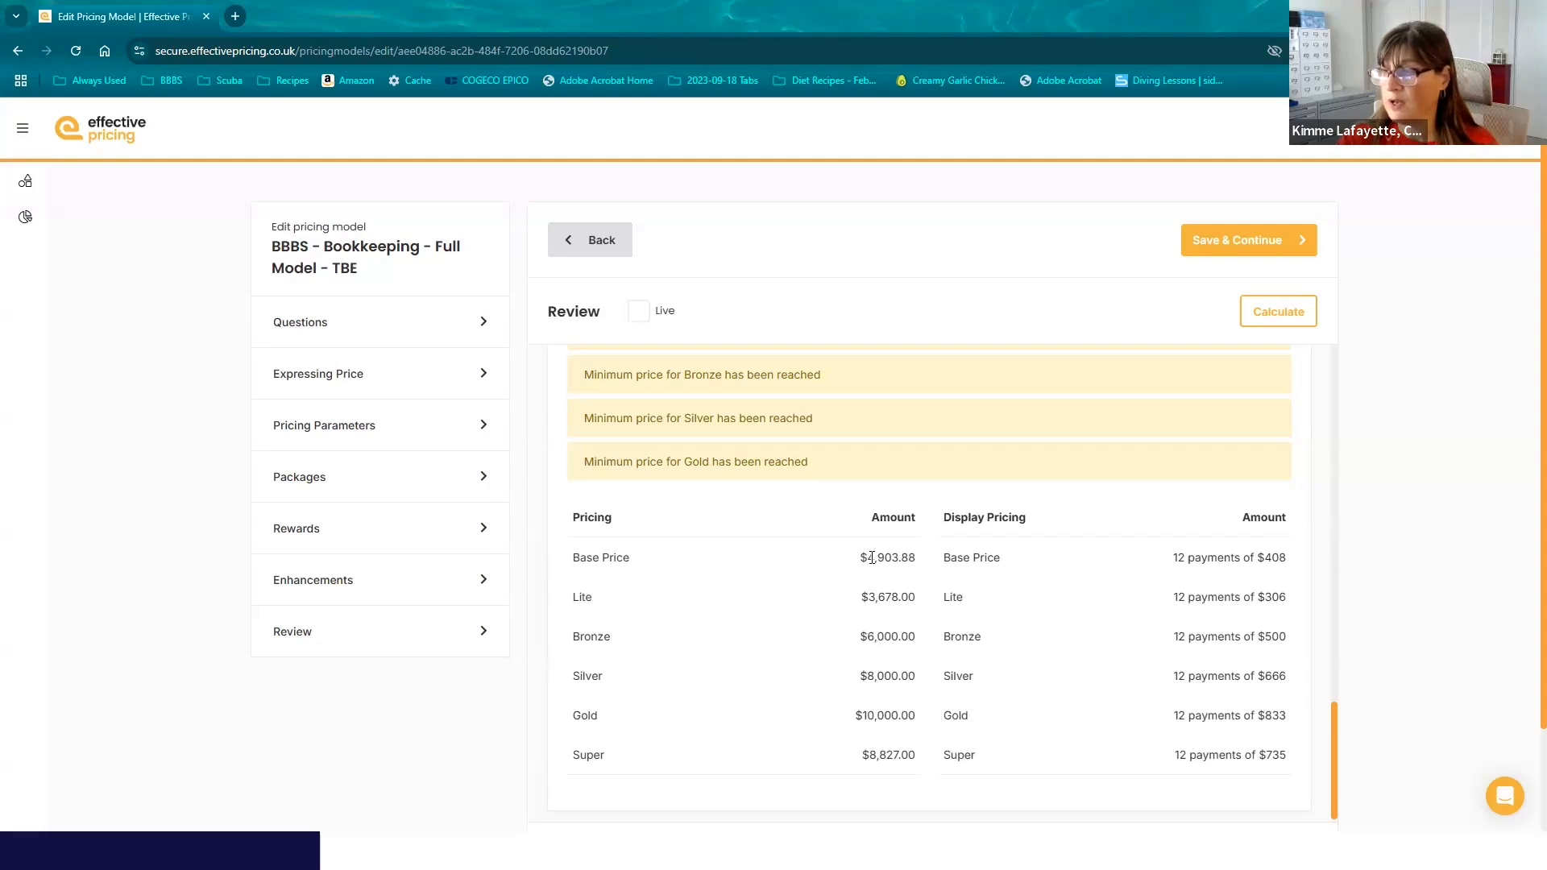
{"action": "scroll", "coordinate": [872, 558], "scroll_direction": "up", "scroll_amount": 1}
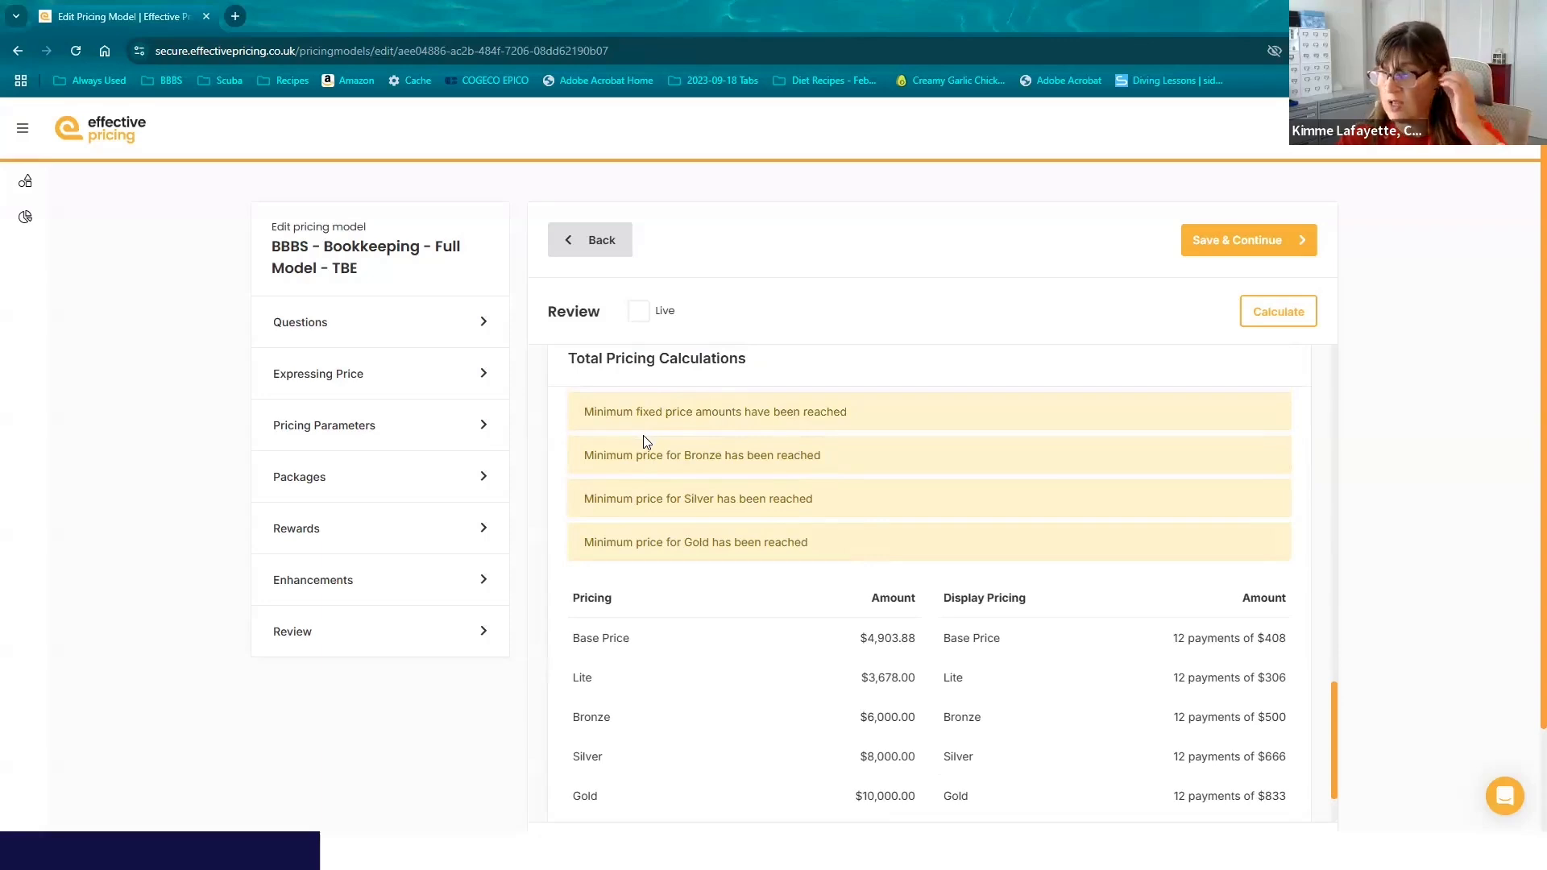
{"action": "scroll", "coordinate": [698, 487], "scroll_direction": "down", "scroll_amount": 1}
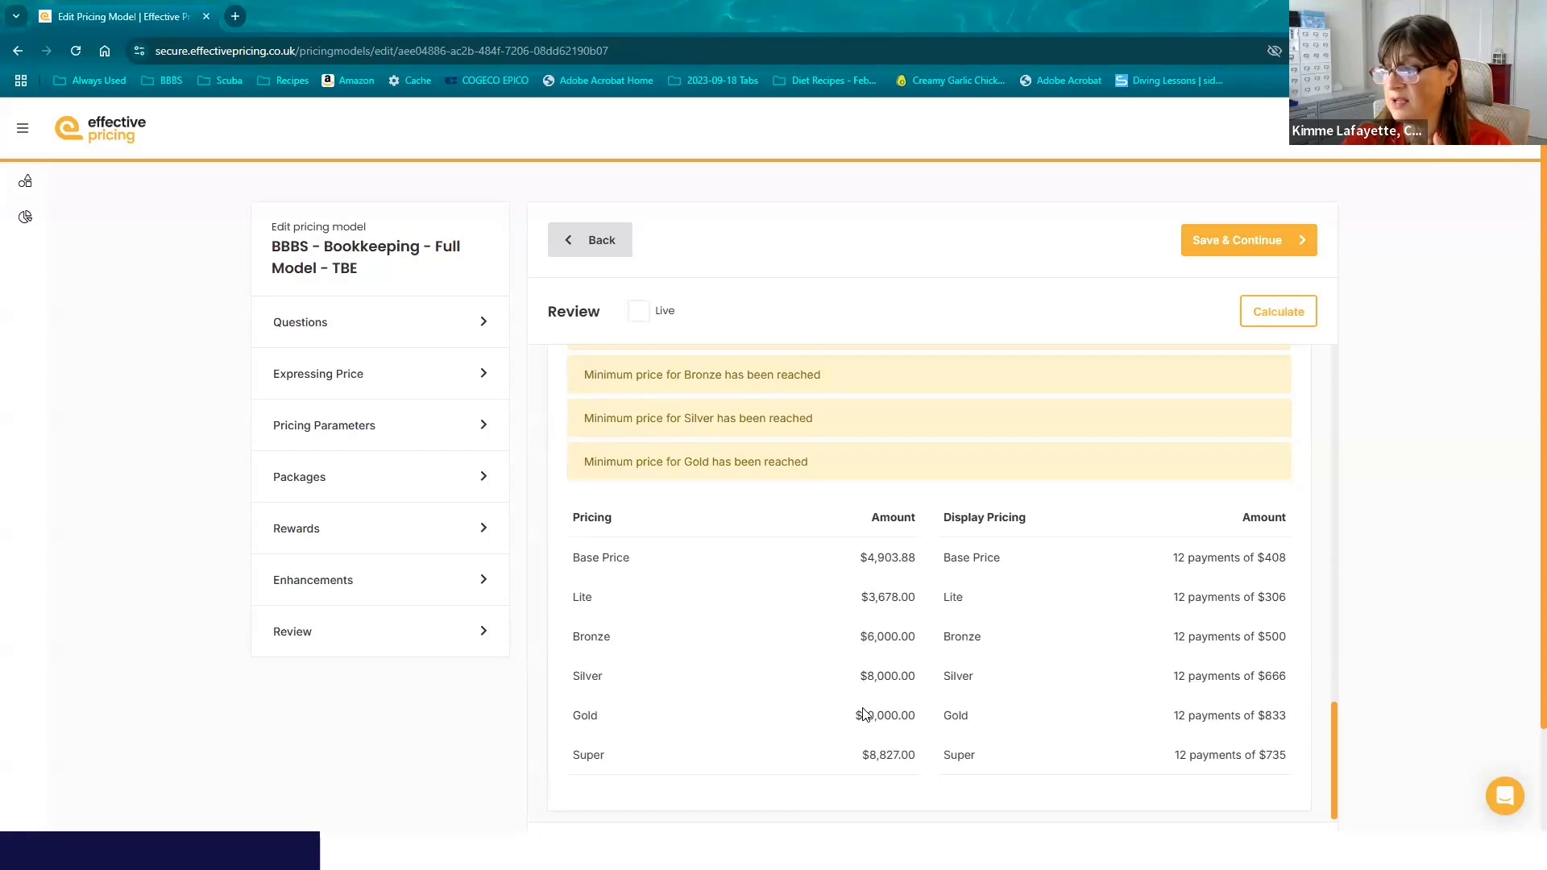
- Answer the review with 381 - 590 sales invoices per month, Construction as the business type and 2 divisions/locations
{"action": "scroll", "coordinate": [863, 713], "scroll_direction": "up", "scroll_amount": 15}
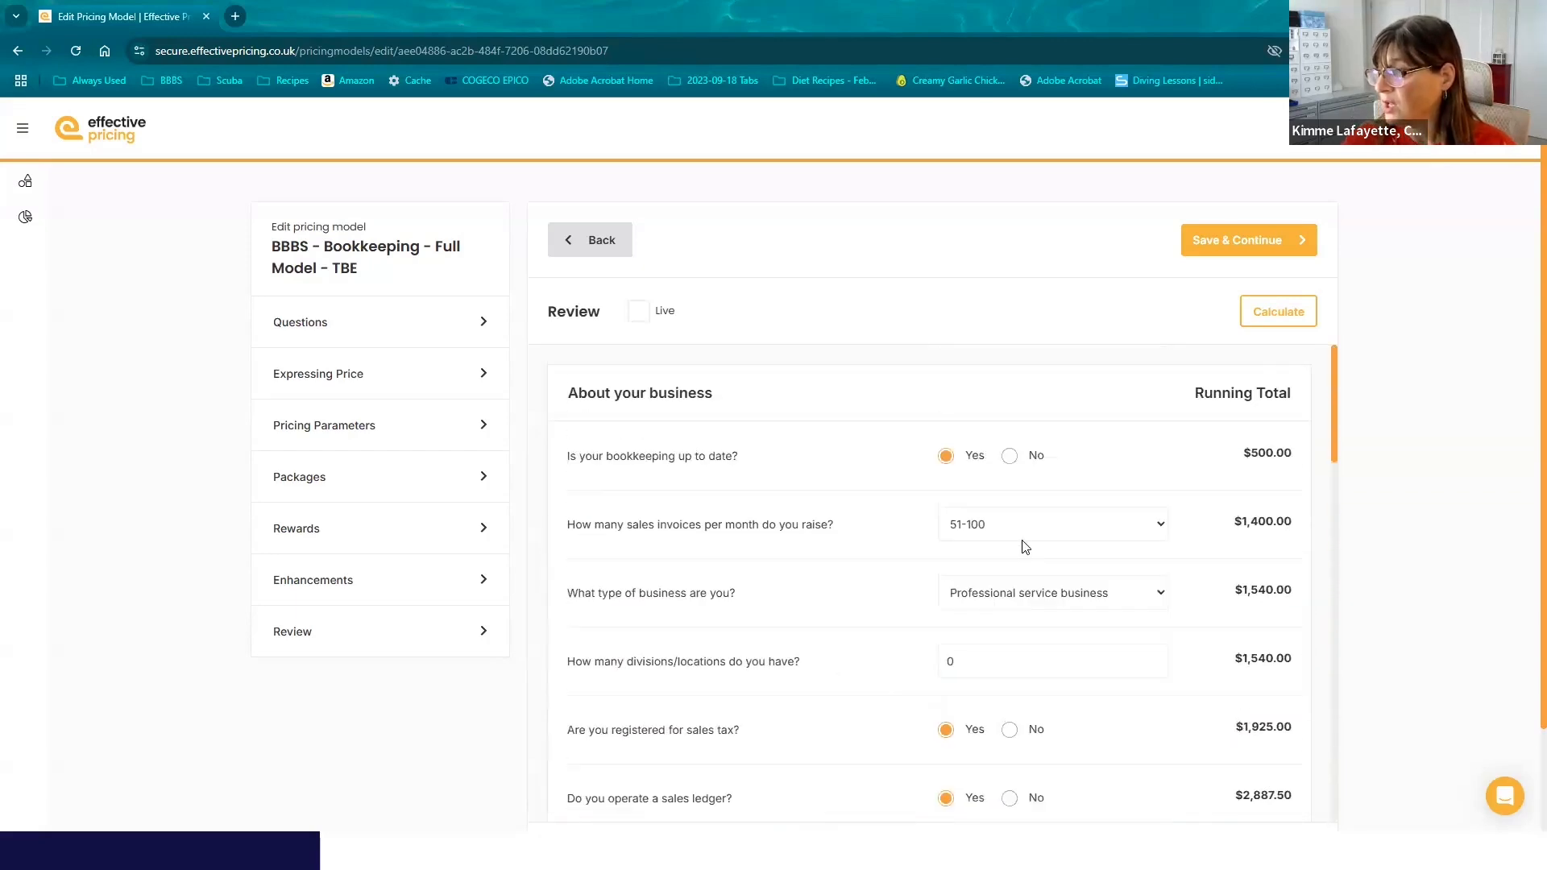
{"action": "left_click", "coordinate": [1017, 533]}
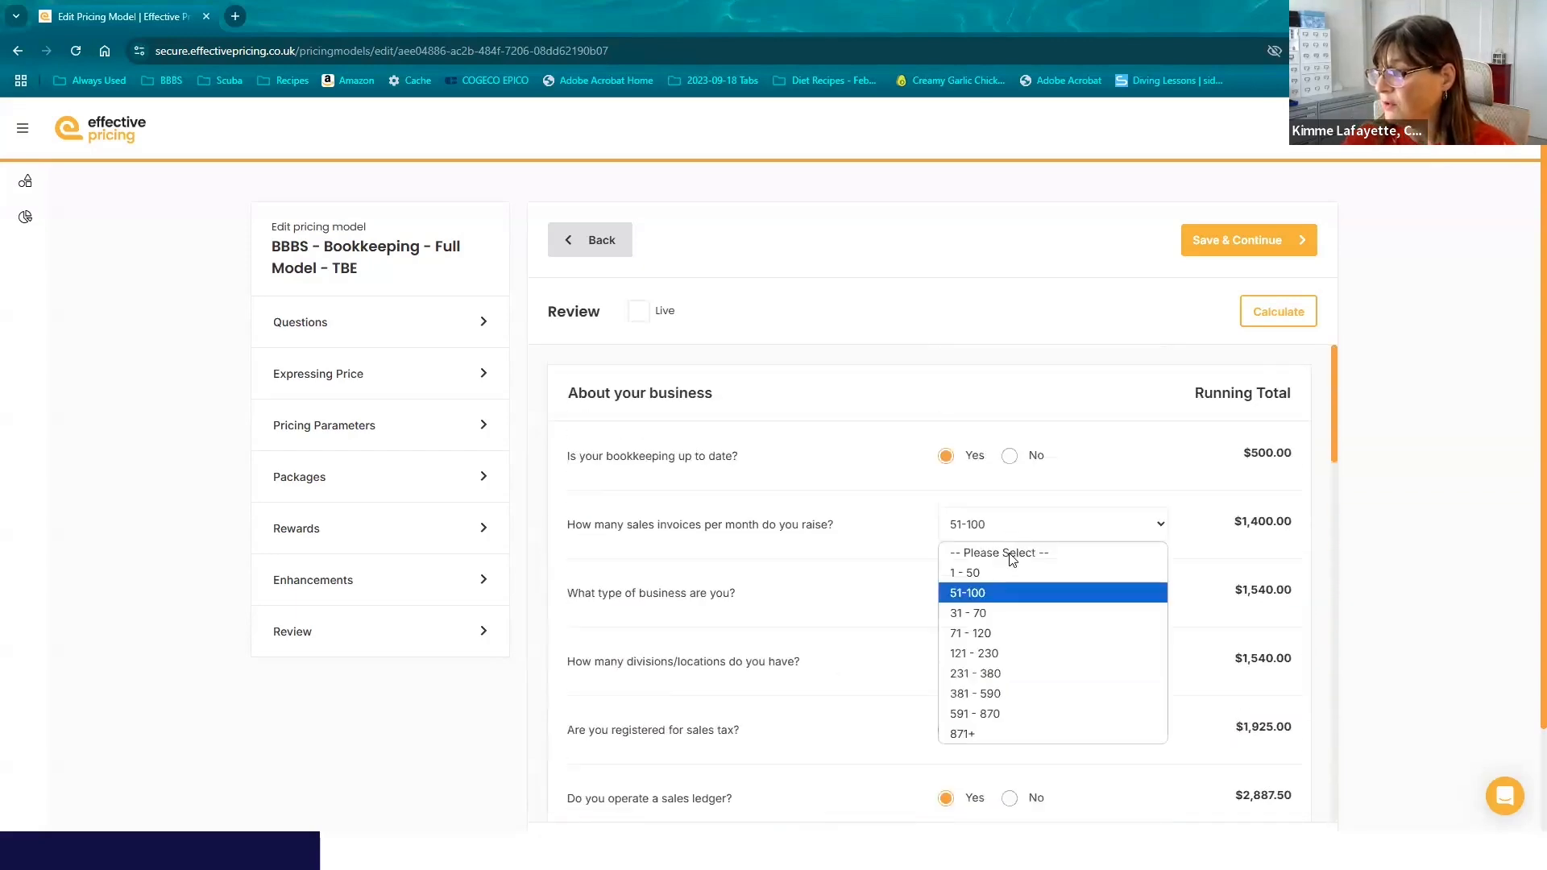
{"action": "left_click", "coordinate": [991, 693]}
{"action": "left_click", "coordinate": [1015, 594]}
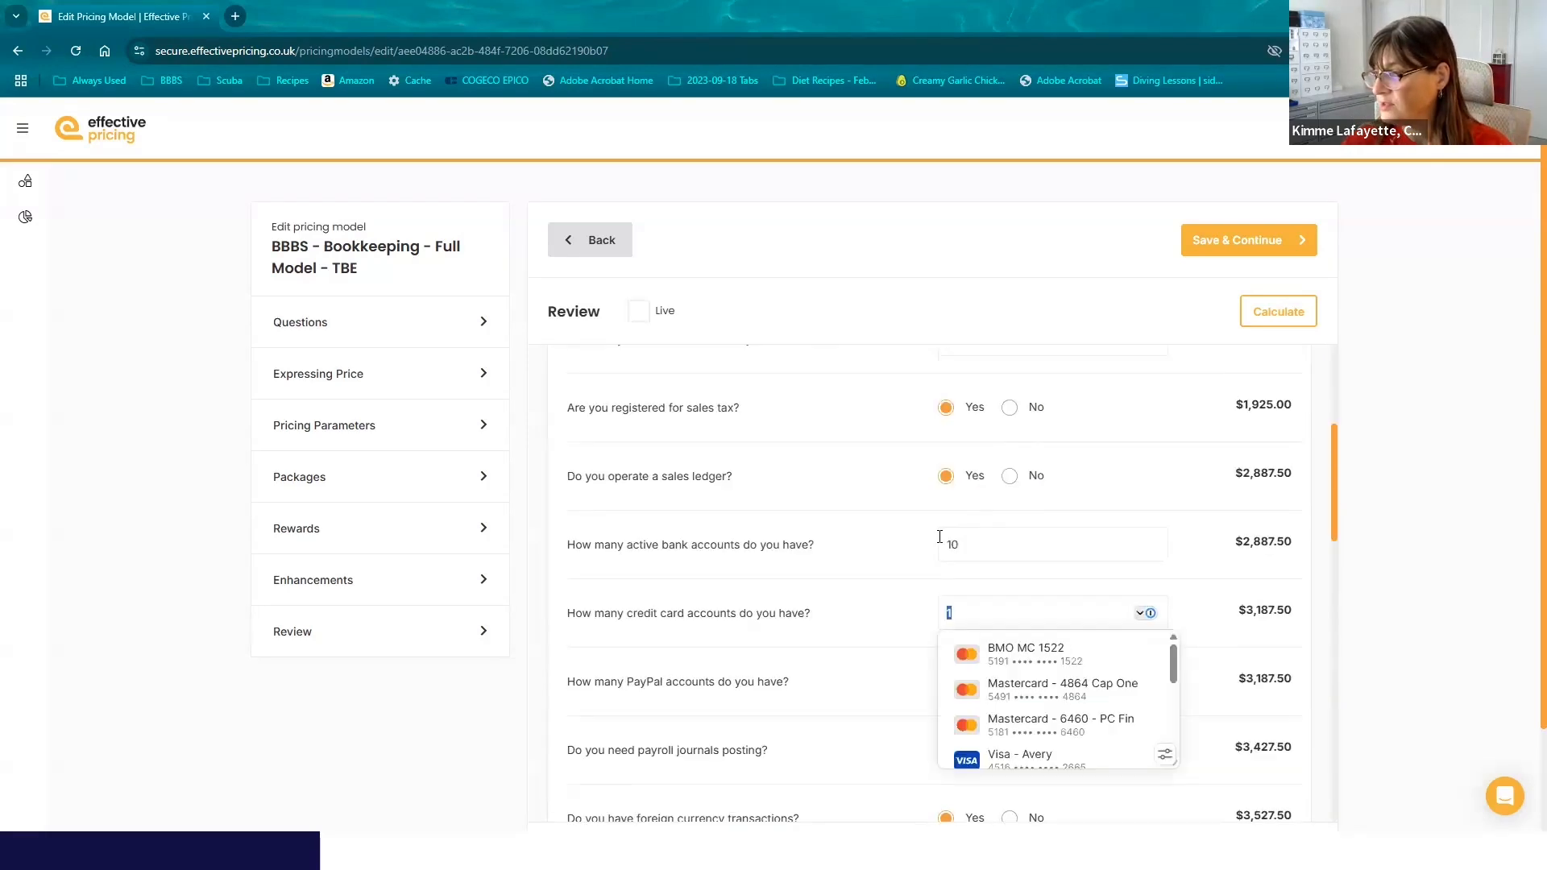
- Enter 10 active bank accounts, 5 credit card accounts and 2 PayPal accounts, and calculate the model's prices
{"action": "type", "text": "5"}
{"action": "key", "text": "Tab"}
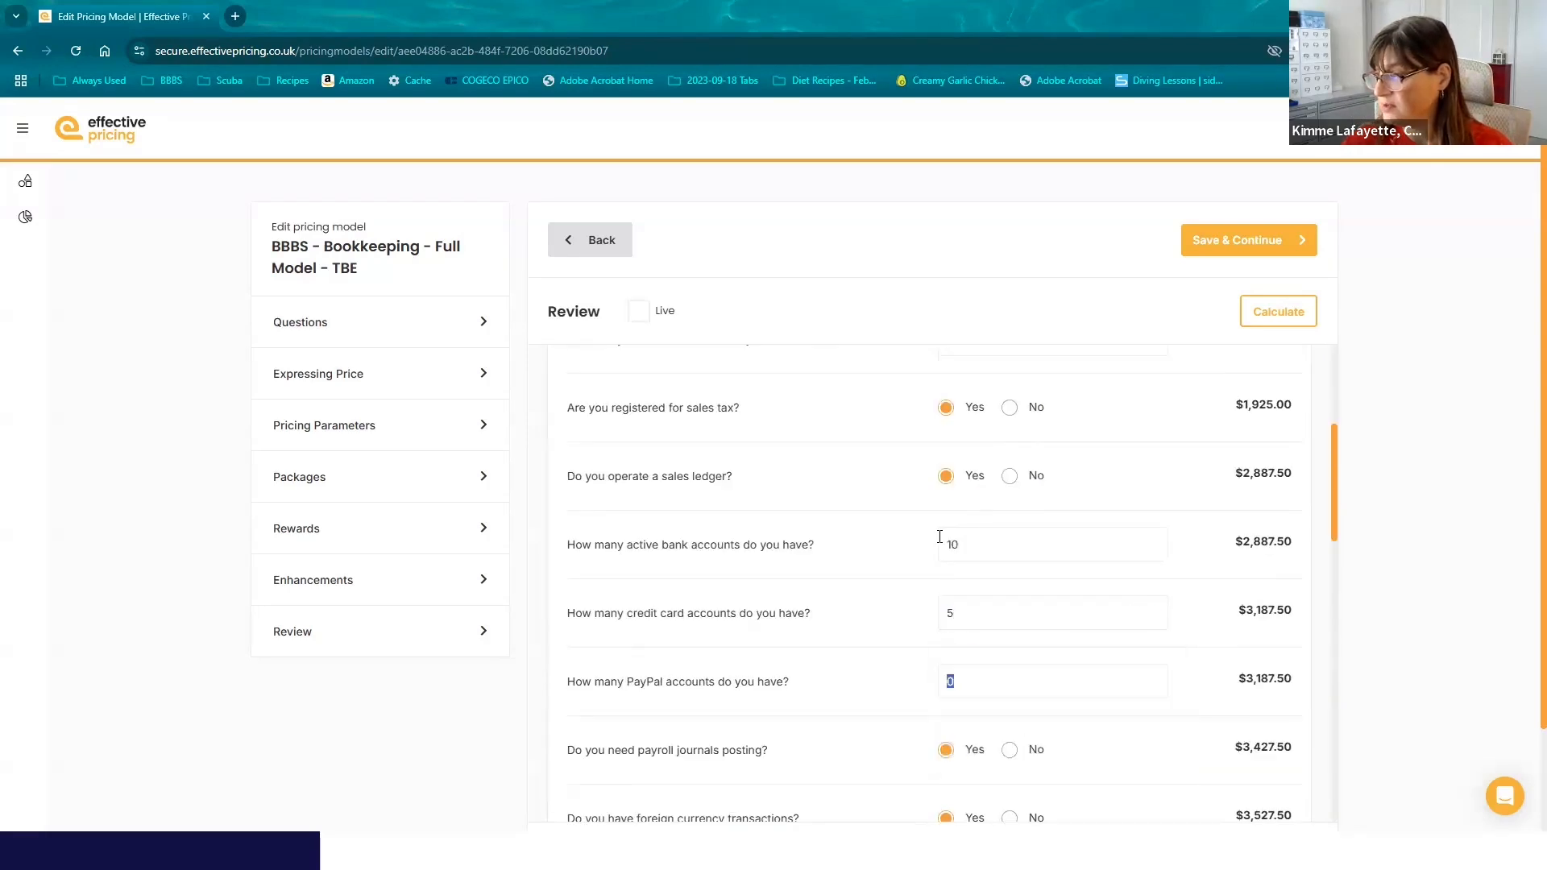
{"action": "type", "text": "2"}
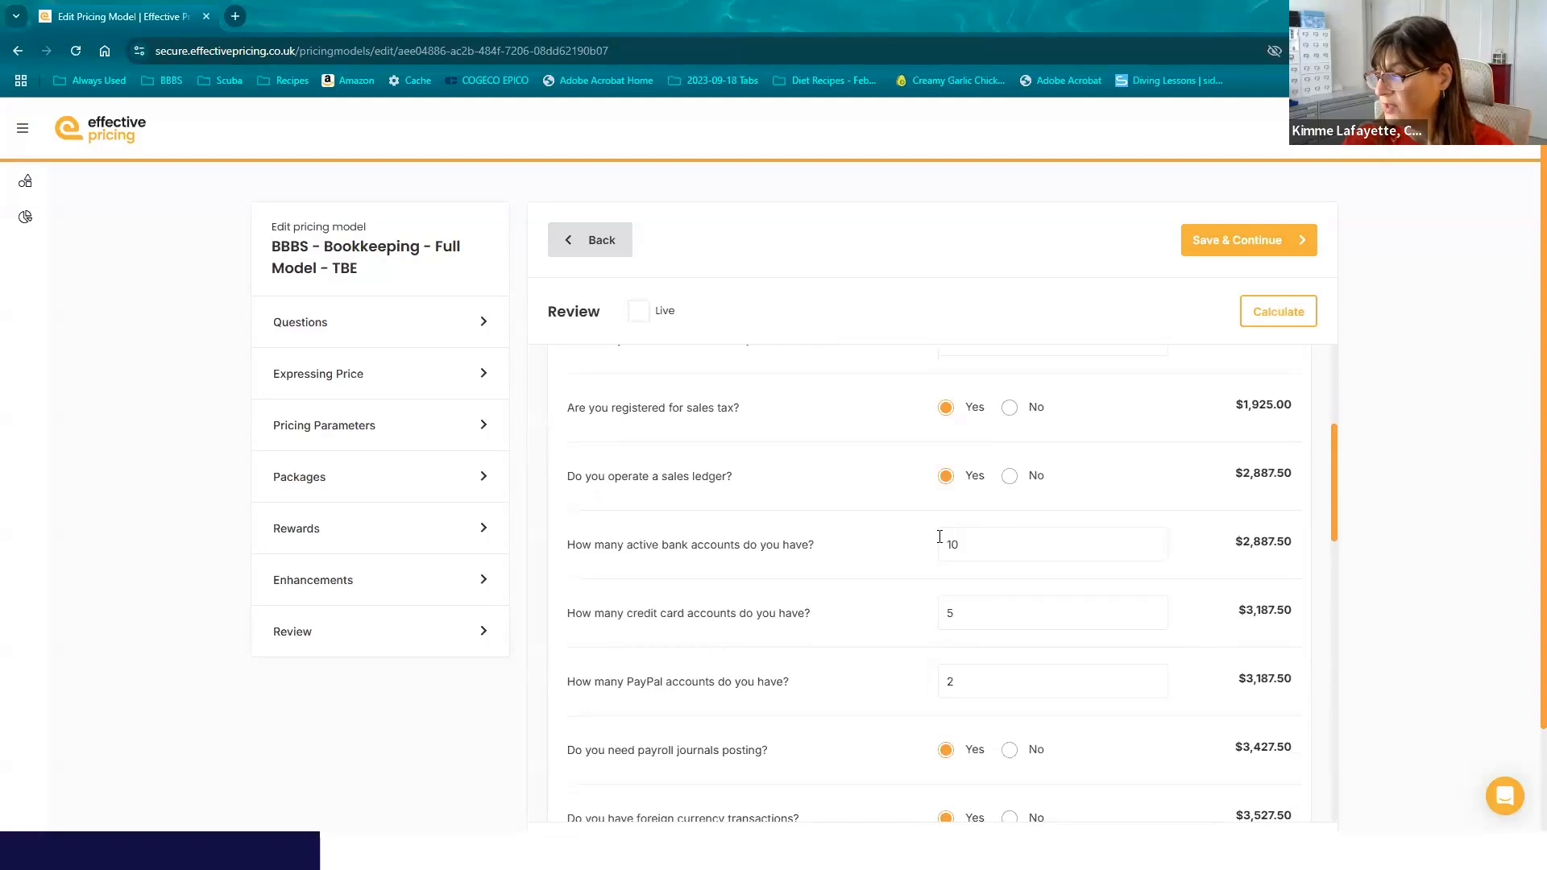
{"action": "scroll", "coordinate": [940, 537], "scroll_direction": "down", "scroll_amount": 1}
{"action": "scroll", "coordinate": [943, 535], "scroll_direction": "up", "scroll_amount": 5}
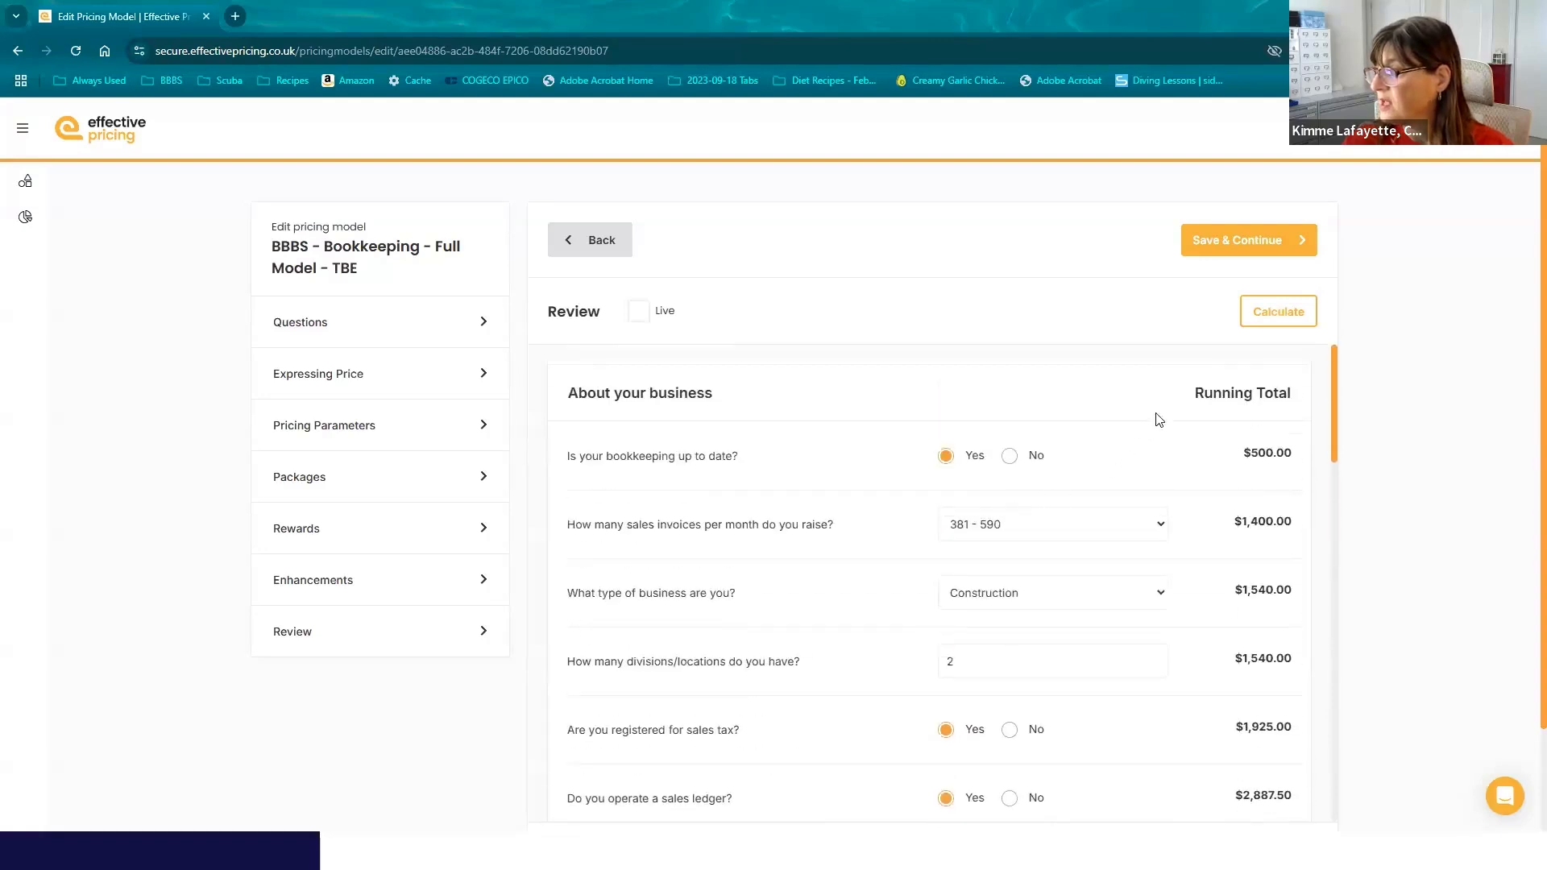
{"action": "left_click", "coordinate": [1261, 316]}
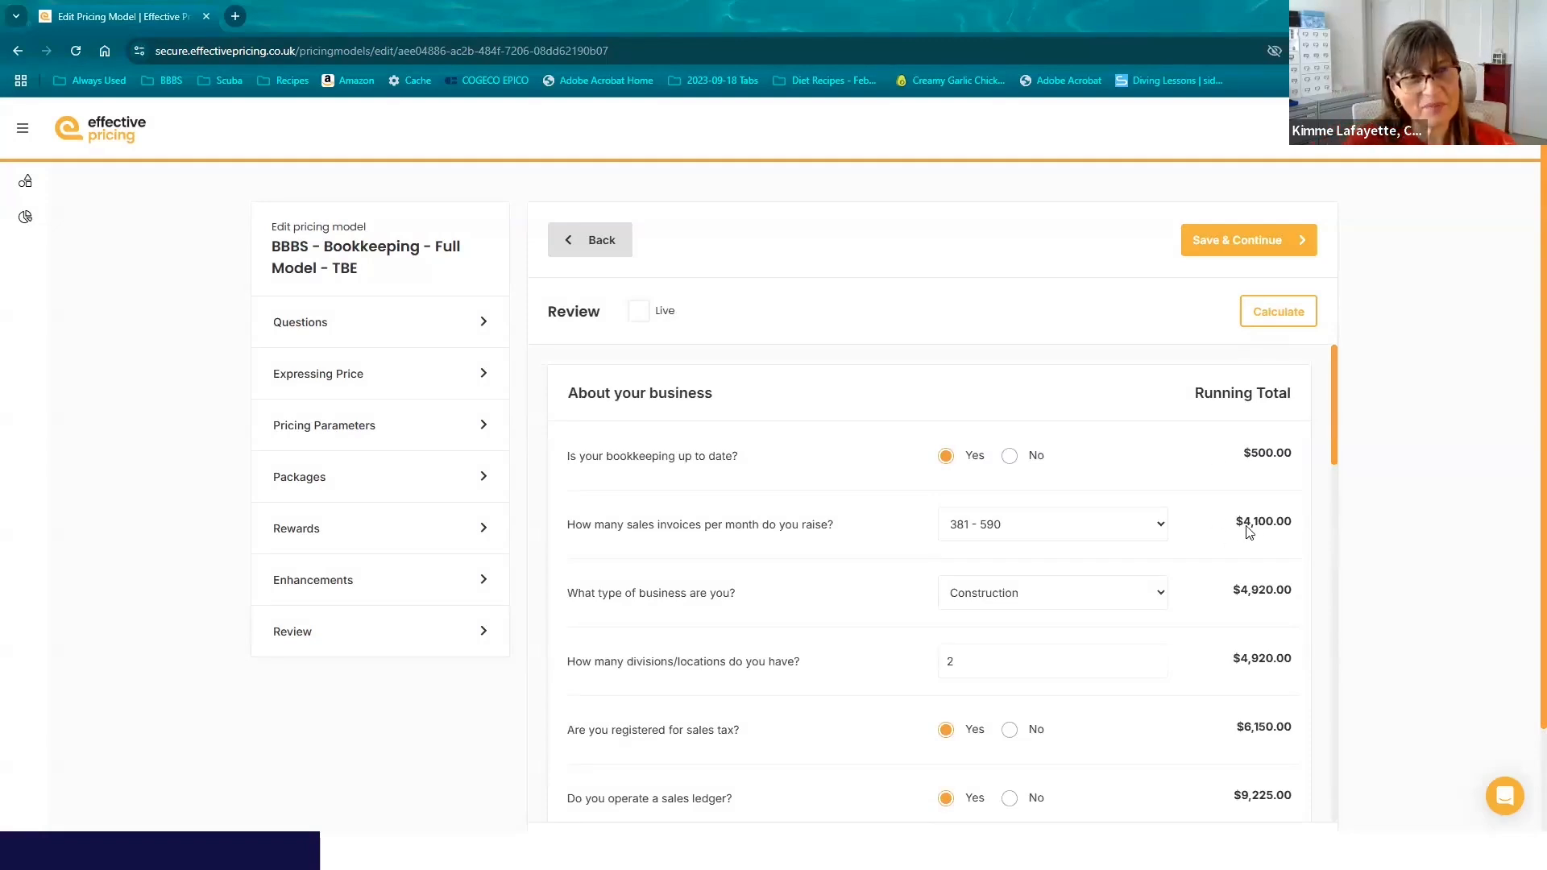
- Examine the HR & Payroll running total, the maximum price notices and the package amounts under Total Pricing Calculations
{"action": "scroll", "coordinate": [1248, 531], "scroll_direction": "down", "scroll_amount": 15}
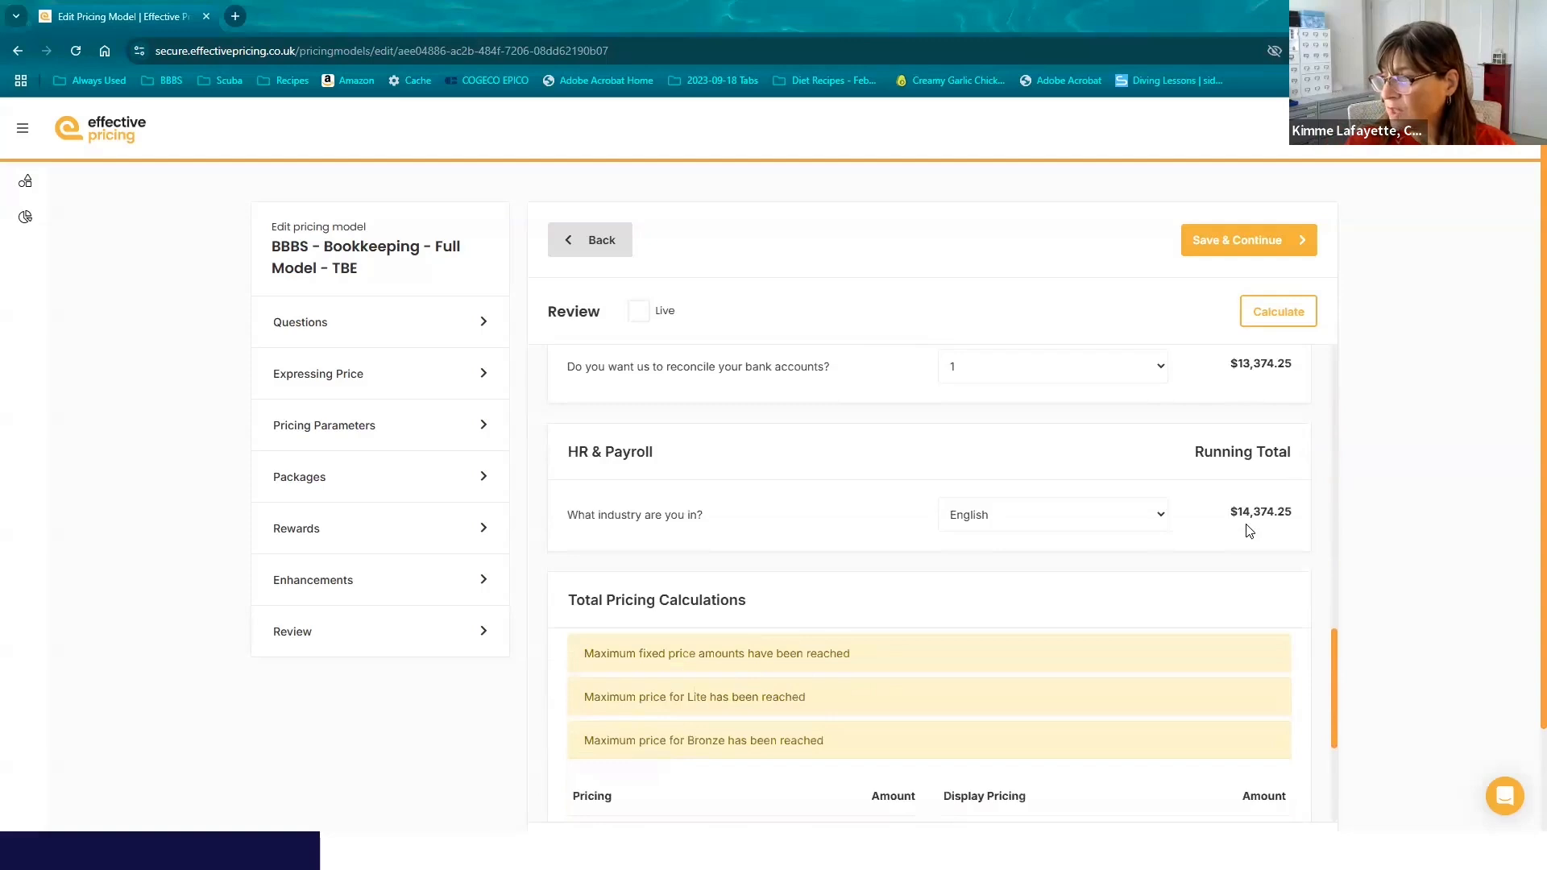
{"action": "scroll", "coordinate": [1248, 532], "scroll_direction": "down", "scroll_amount": 1}
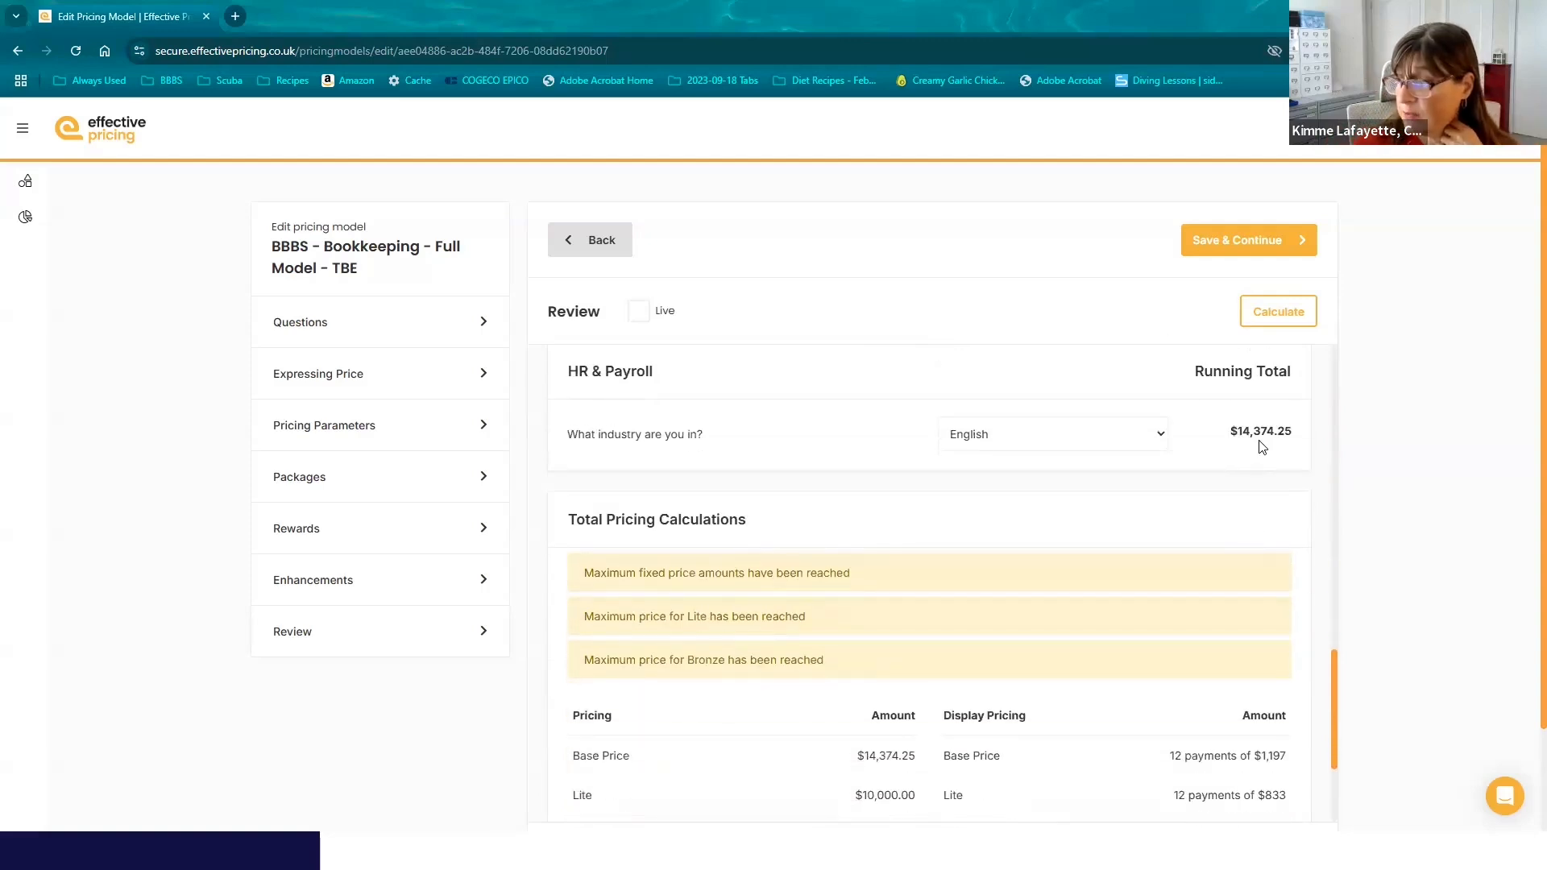
{"action": "scroll", "coordinate": [1262, 448], "scroll_direction": "down", "scroll_amount": 3}
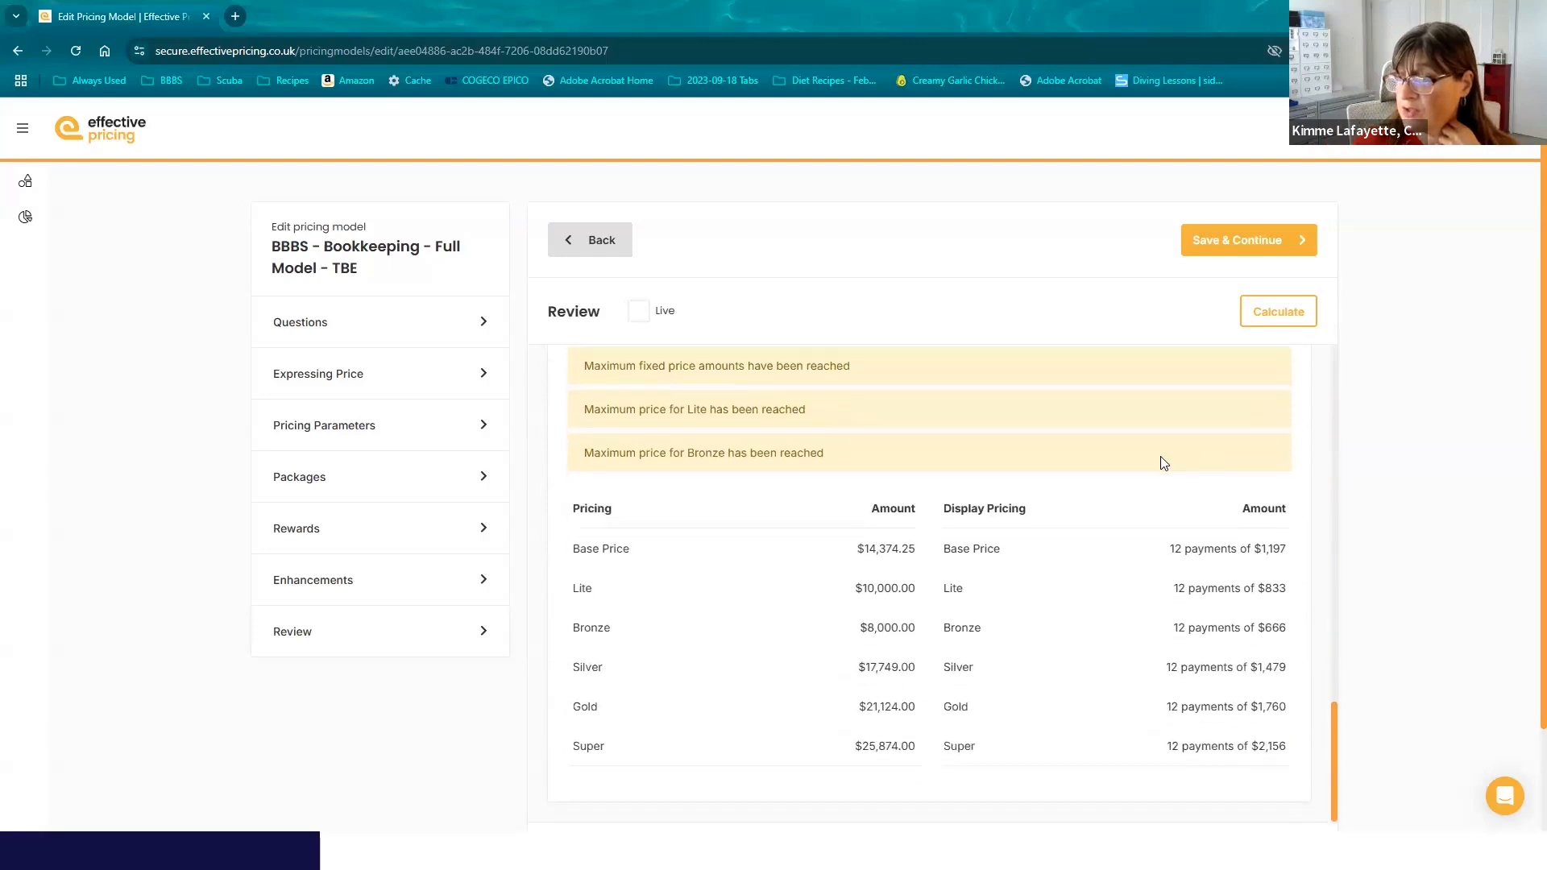
{"action": "scroll", "coordinate": [1260, 402], "scroll_direction": "up", "scroll_amount": 2}
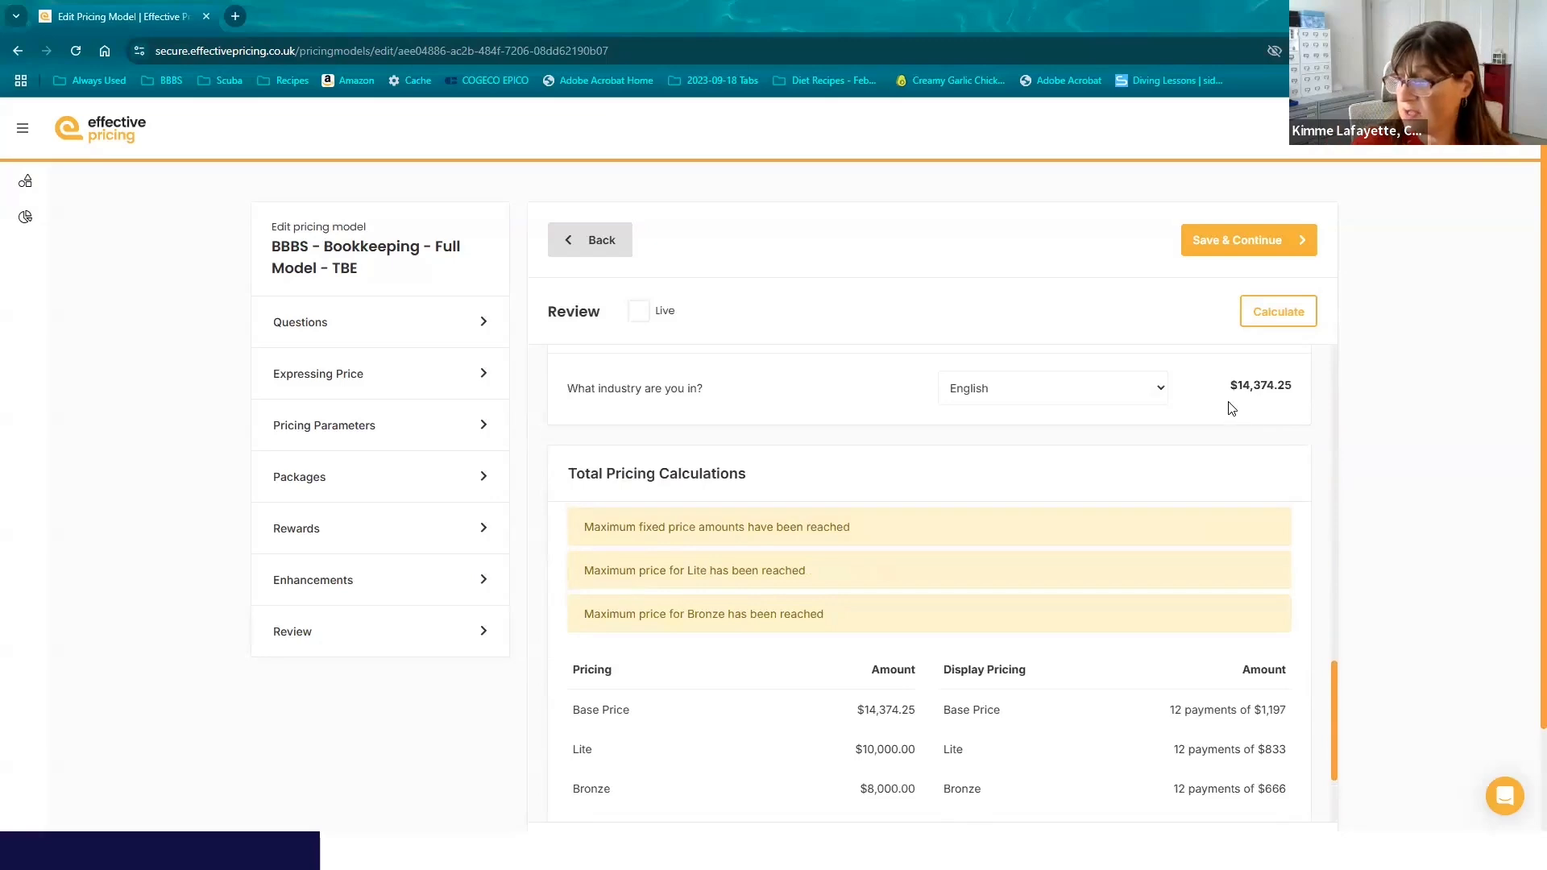
{"action": "scroll", "coordinate": [1225, 408], "scroll_direction": "down", "scroll_amount": 2}
{"action": "scroll", "coordinate": [1186, 419], "scroll_direction": "down", "scroll_amount": 1}
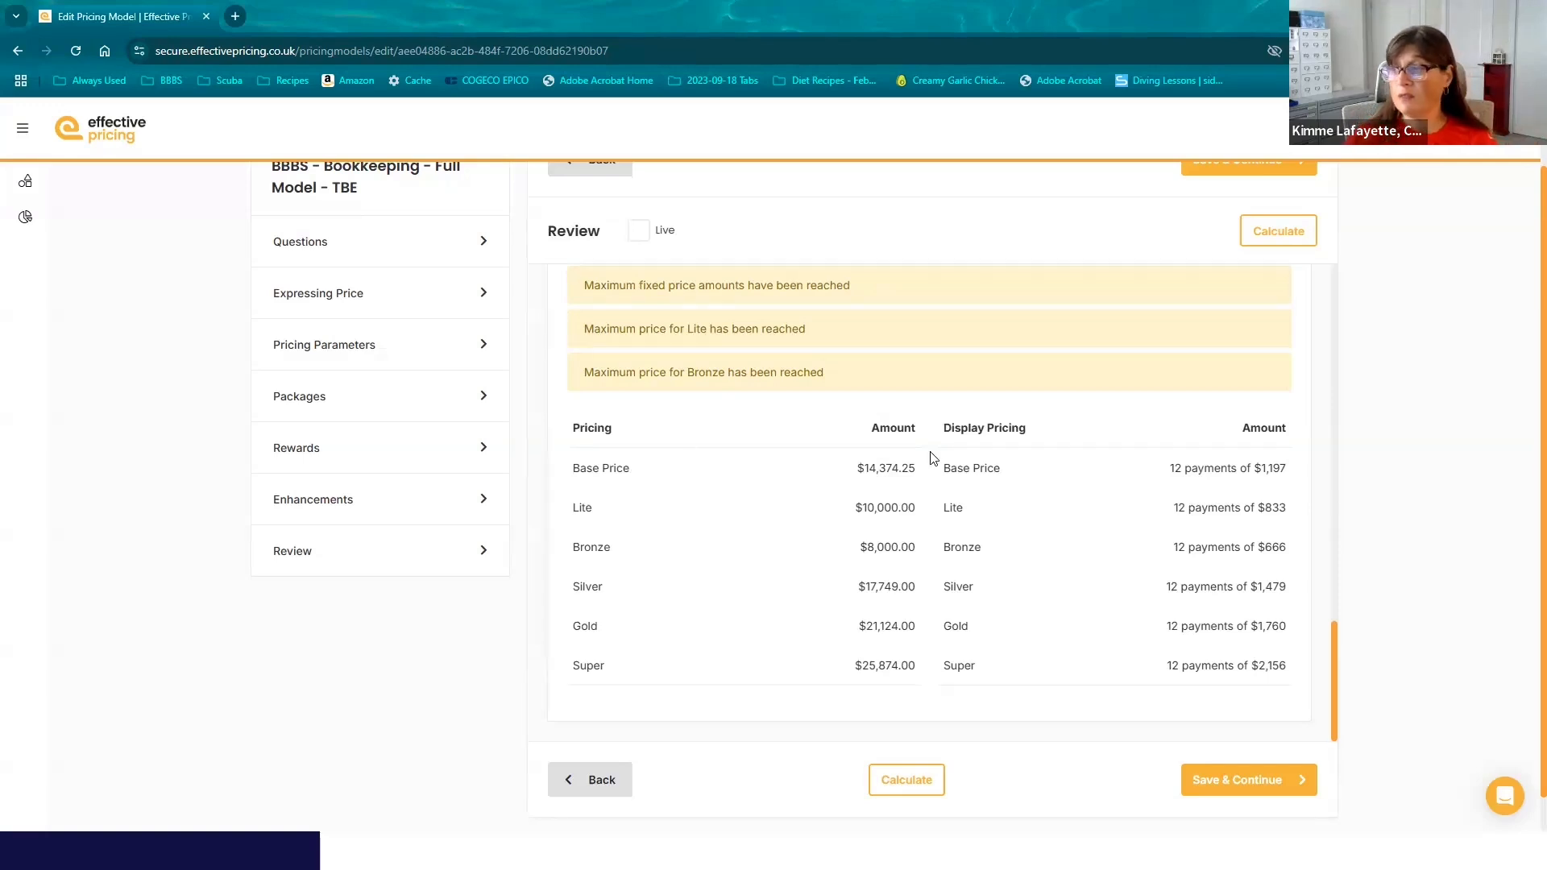
- Compare the base price with the package amounts and check how the running total builds across the About your business answers
{"action": "scroll", "coordinate": [931, 458], "scroll_direction": "up", "scroll_amount": 10}
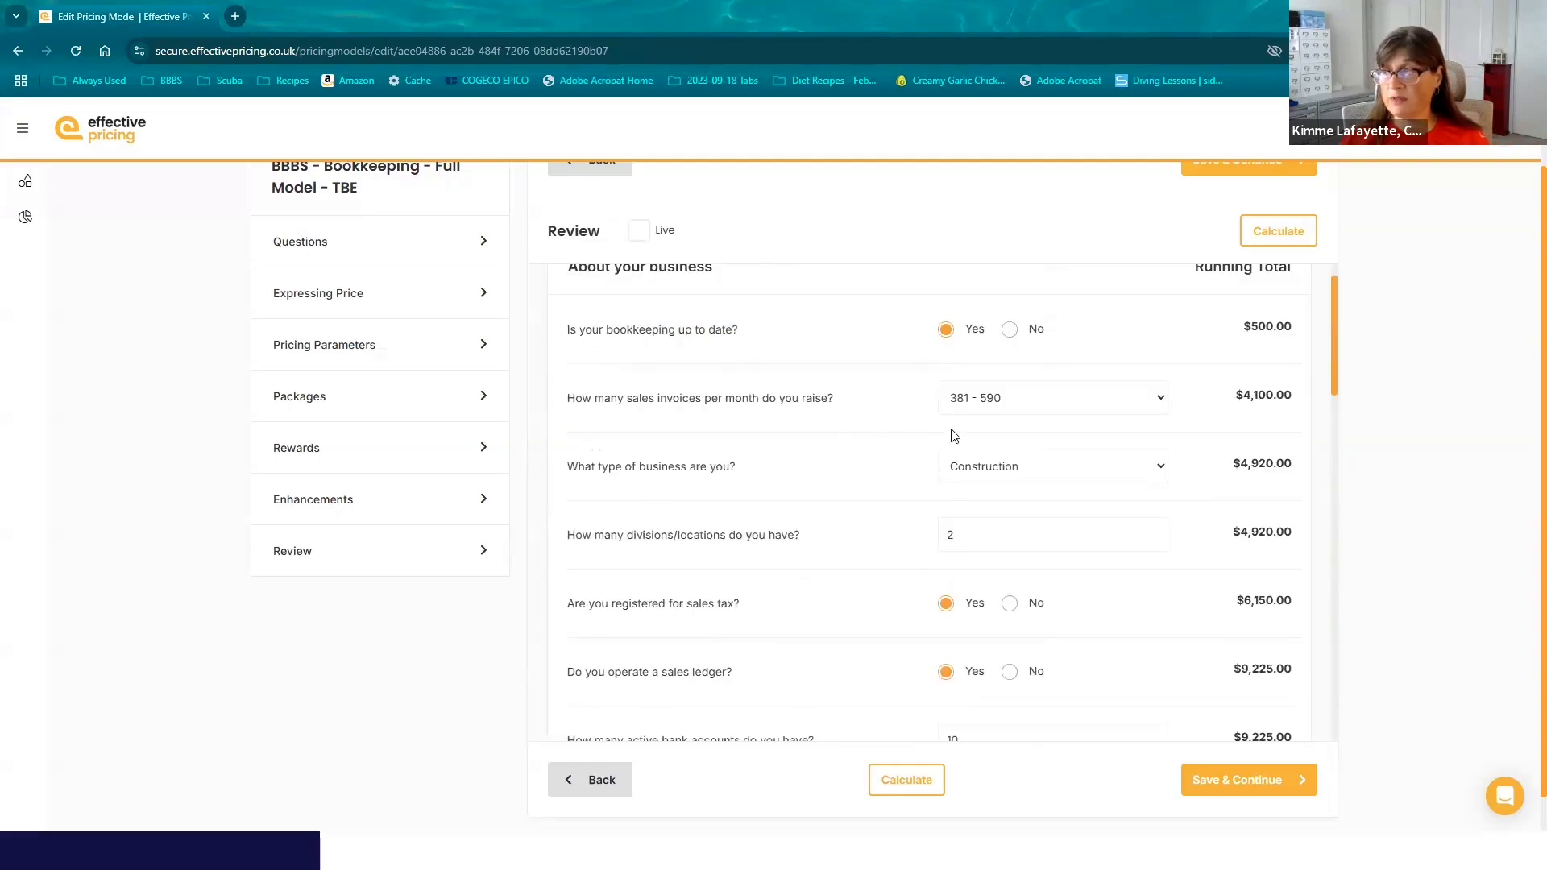
{"action": "scroll", "coordinate": [954, 436], "scroll_direction": "down", "scroll_amount": 10}
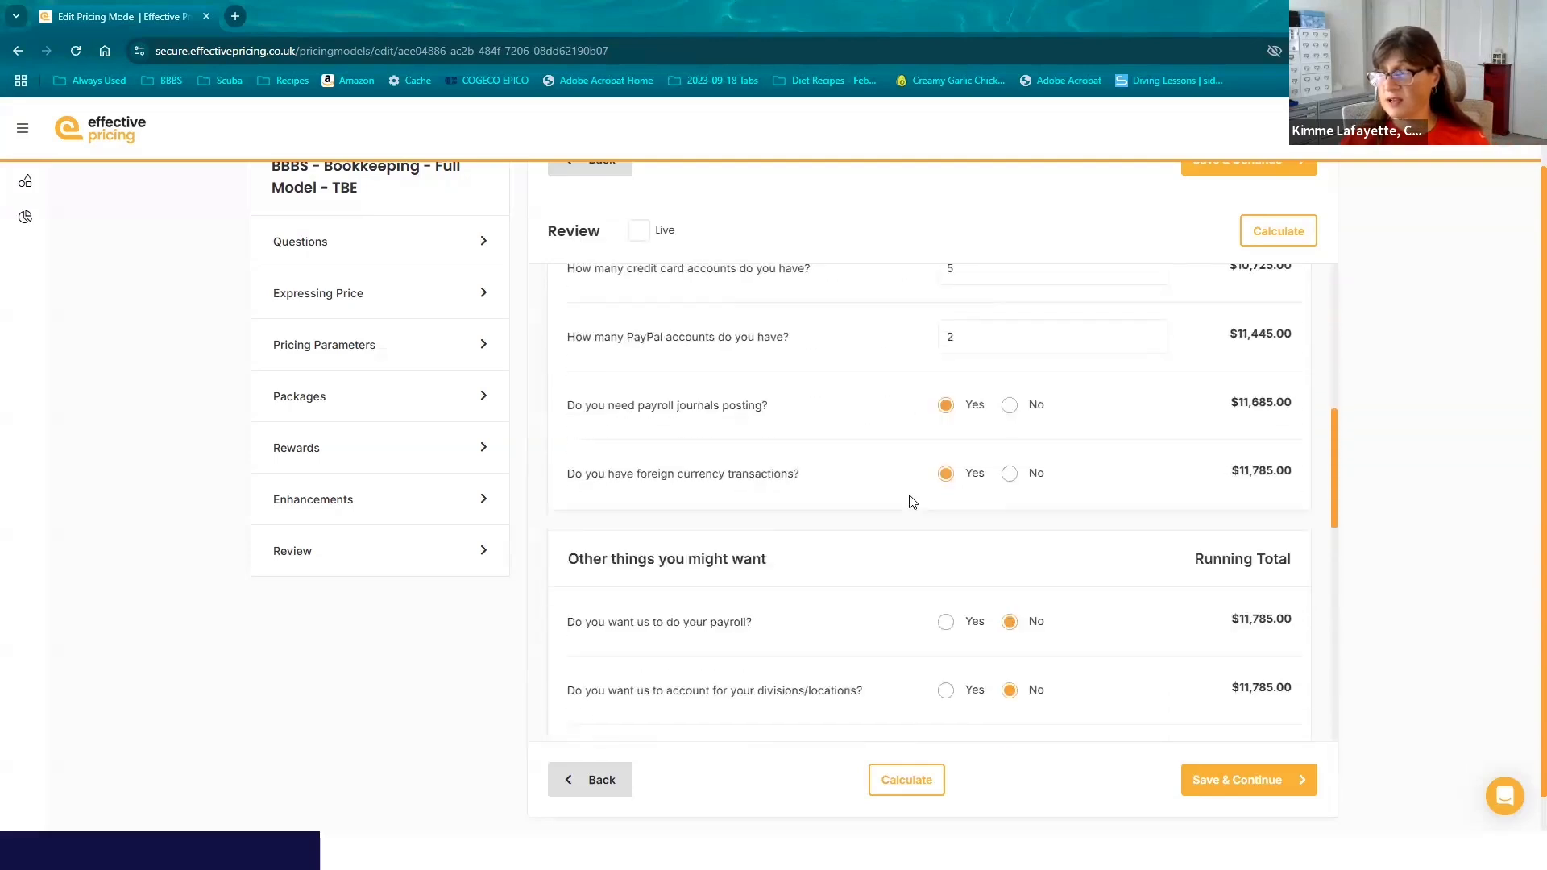
{"action": "scroll", "coordinate": [912, 502], "scroll_direction": "down", "scroll_amount": 5}
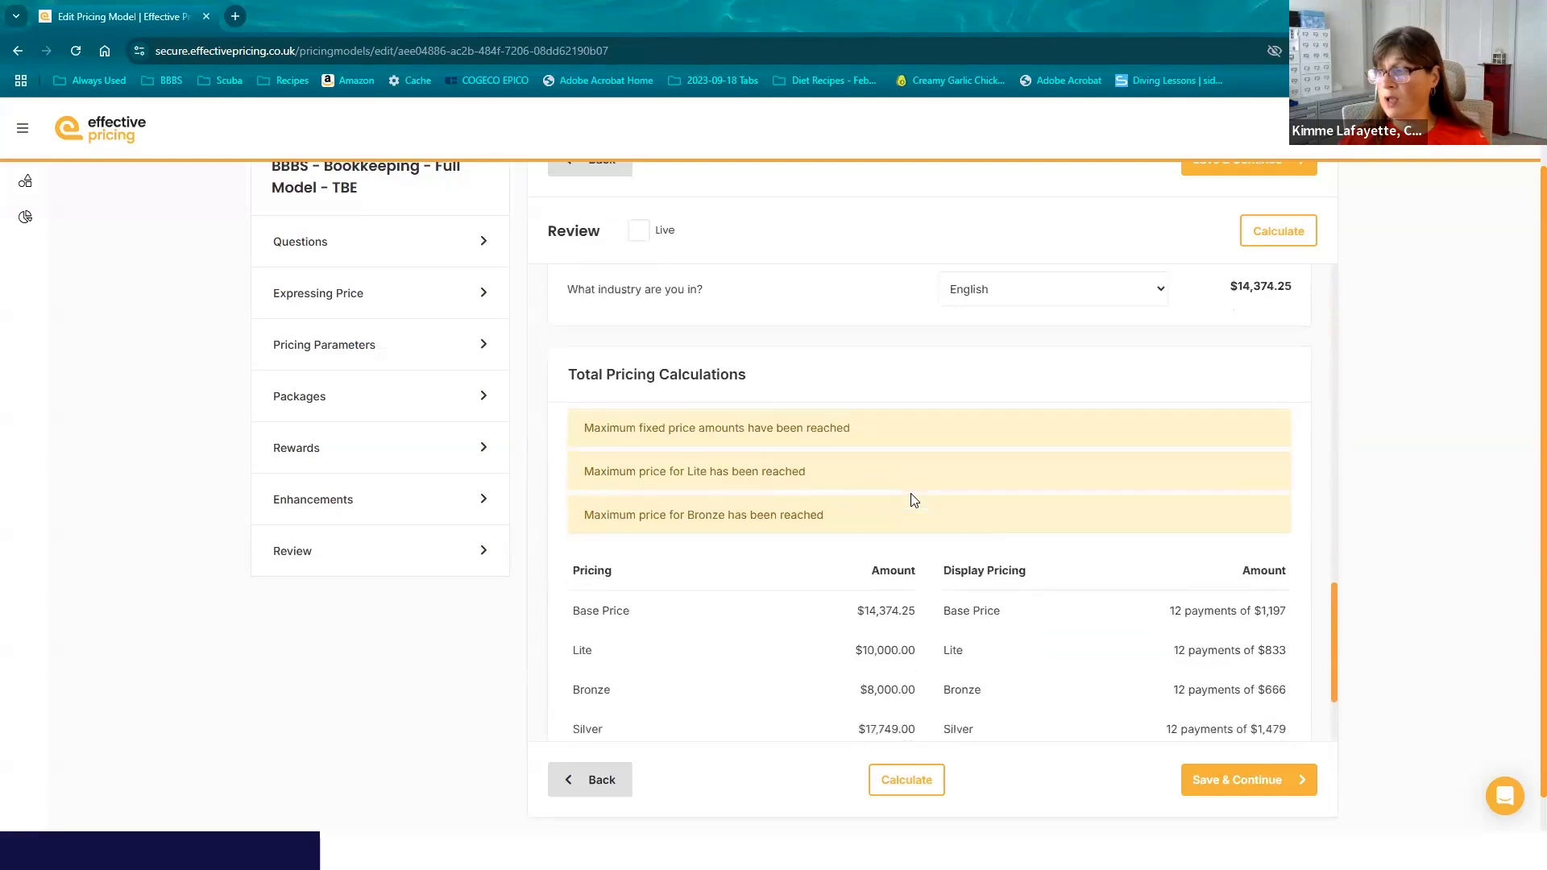
{"action": "scroll", "coordinate": [913, 499], "scroll_direction": "down", "scroll_amount": 1}
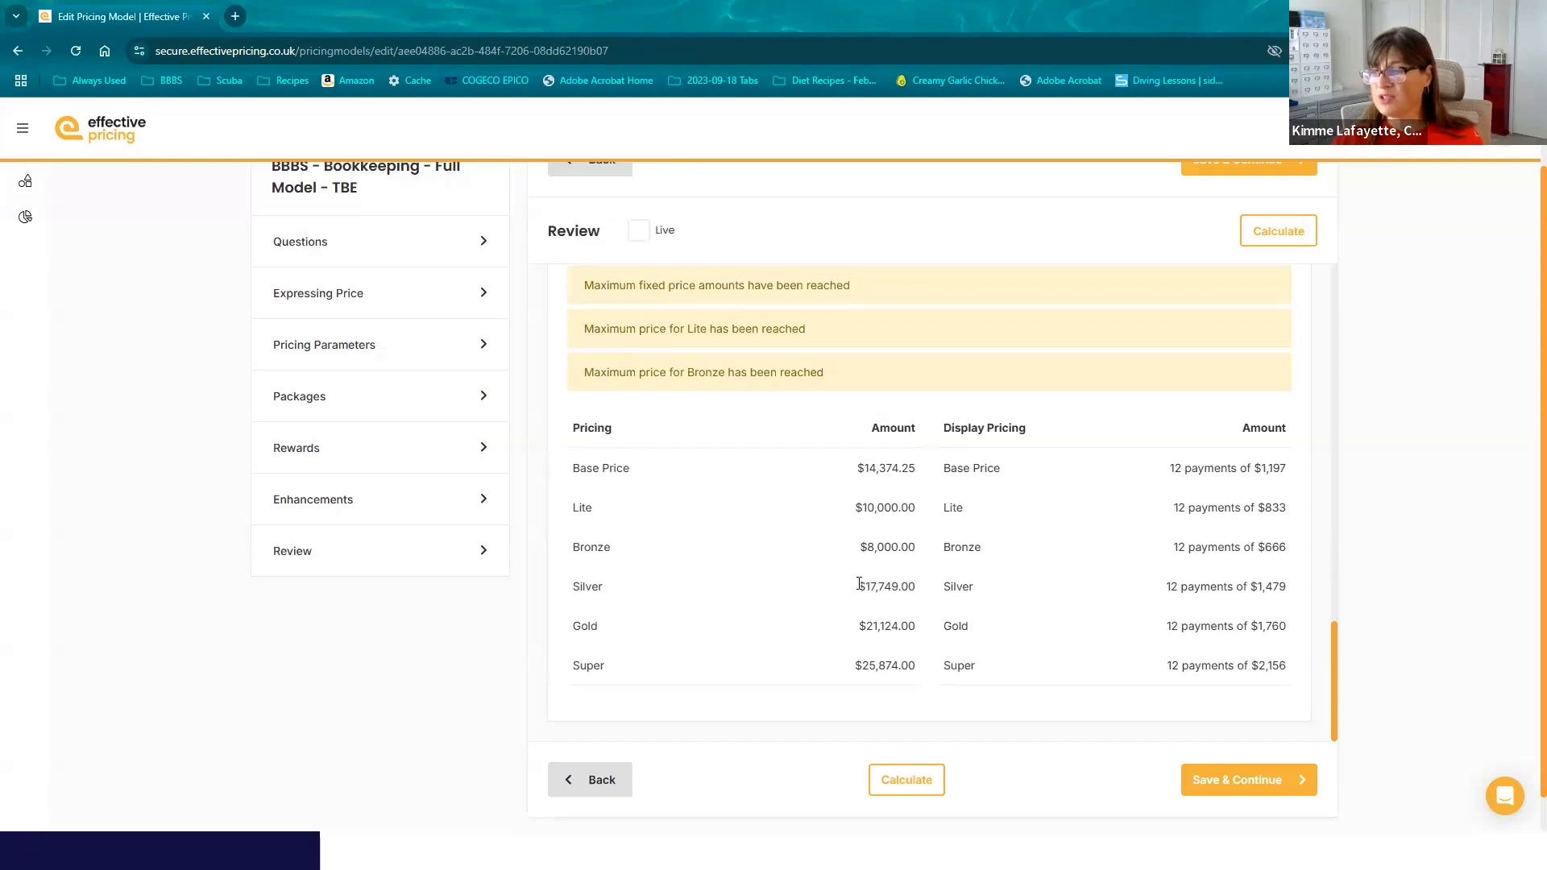
{"action": "left_click_drag", "start_coordinate": [857, 468], "coordinate": [915, 472]}
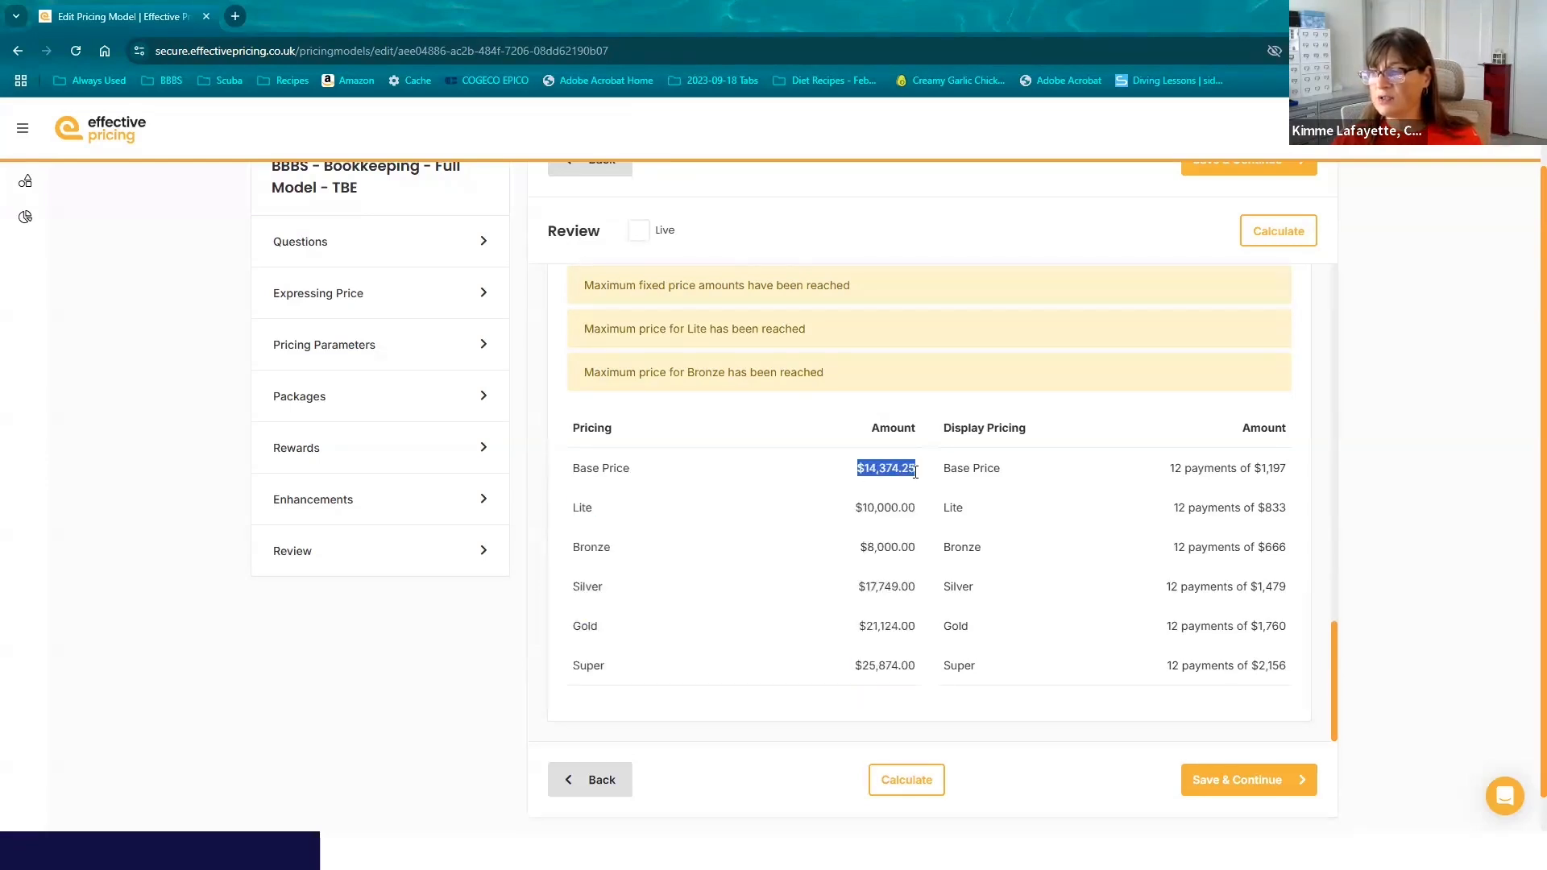
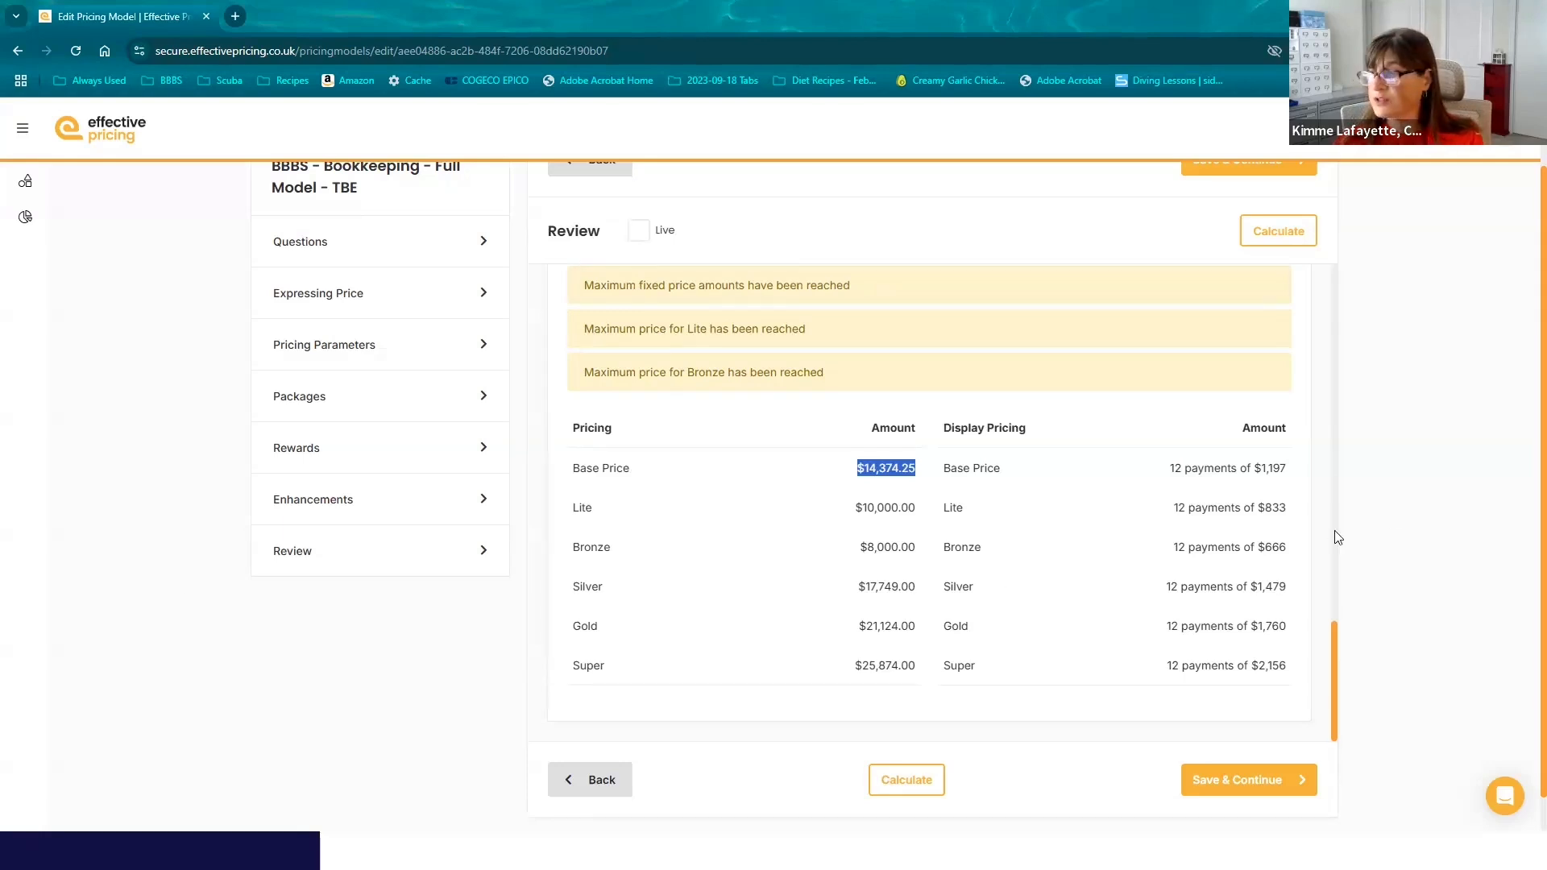
{"action": "scroll", "coordinate": [968, 475], "scroll_direction": "up", "scroll_amount": 2}
{"action": "scroll", "coordinate": [967, 475], "scroll_direction": "up", "scroll_amount": 10}
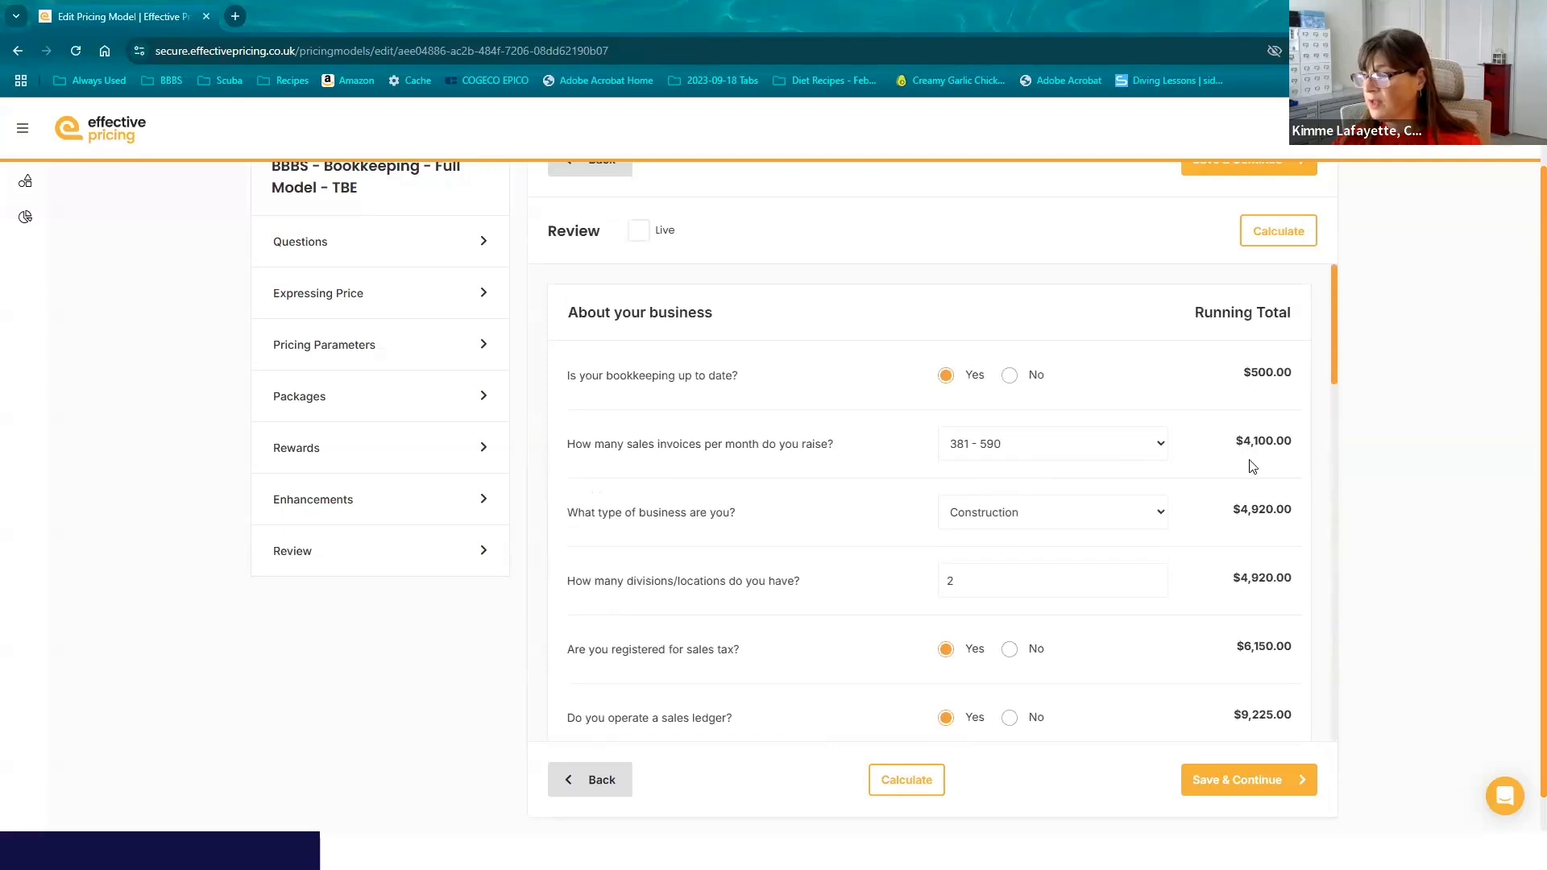
{"action": "scroll", "coordinate": [1252, 467], "scroll_direction": "down", "scroll_amount": 5}
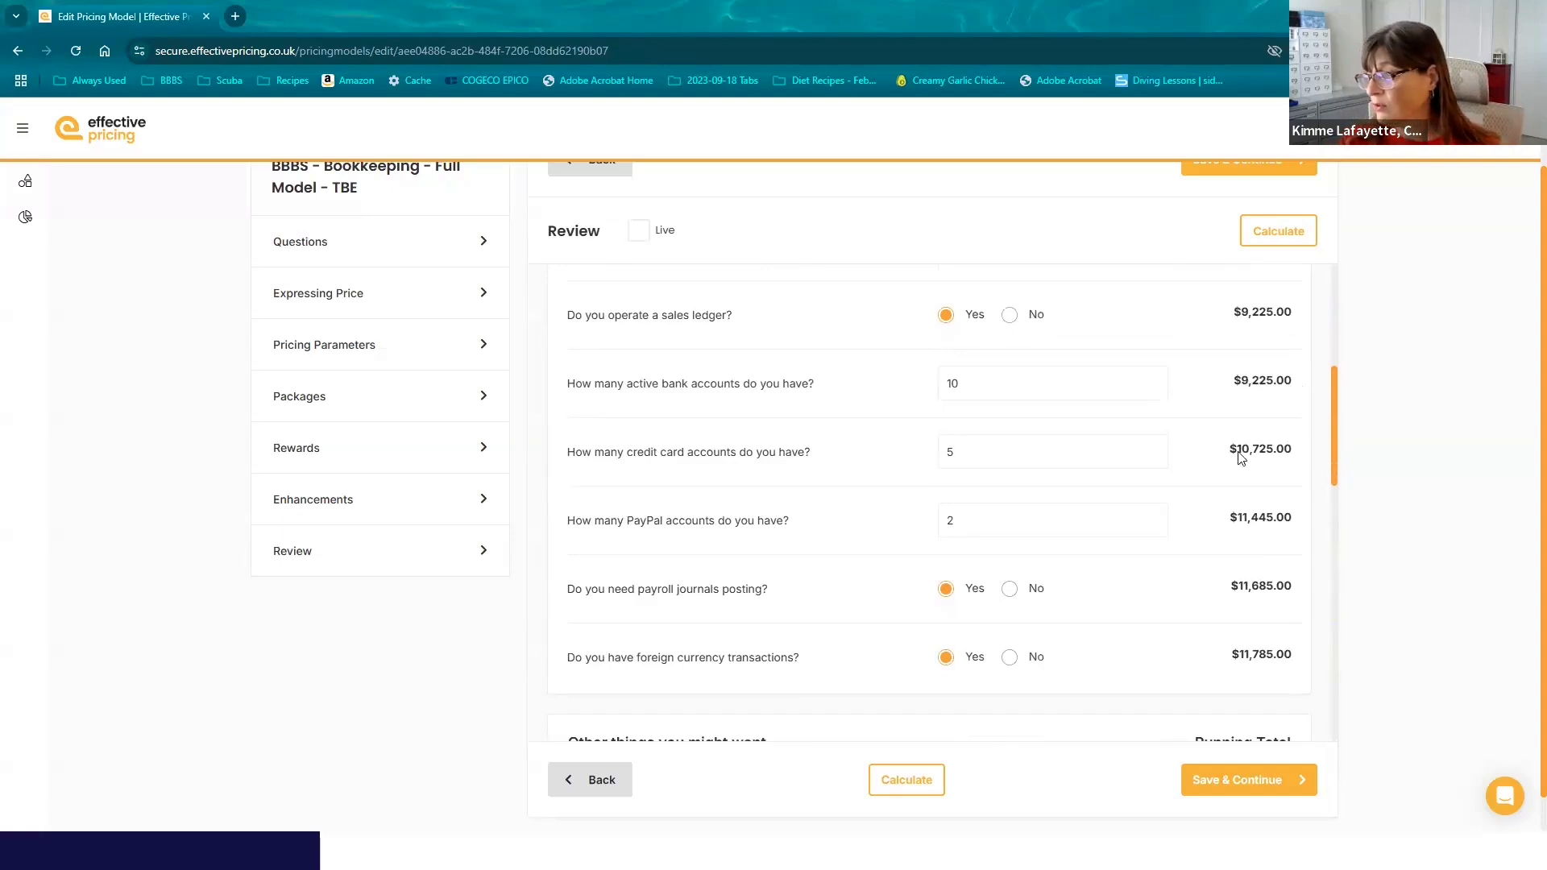
- Save the review, reopen the BBBS - Bookkeeping - Full Model - TBE model for editing and continue to its questions
{"action": "left_click", "coordinate": [1247, 775]}
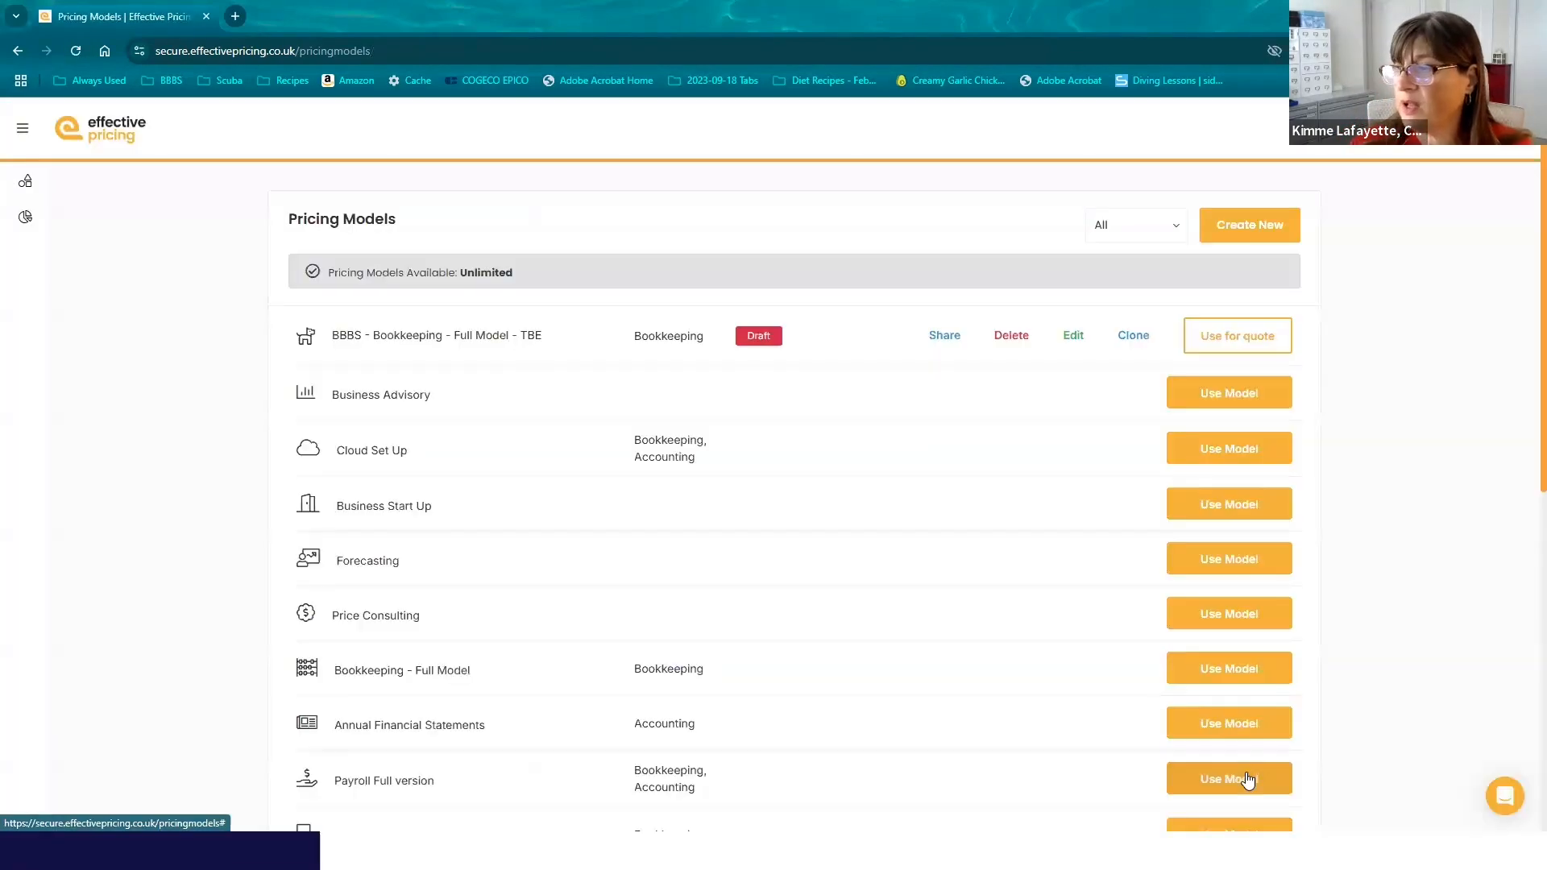
{"action": "left_click", "coordinate": [1074, 335]}
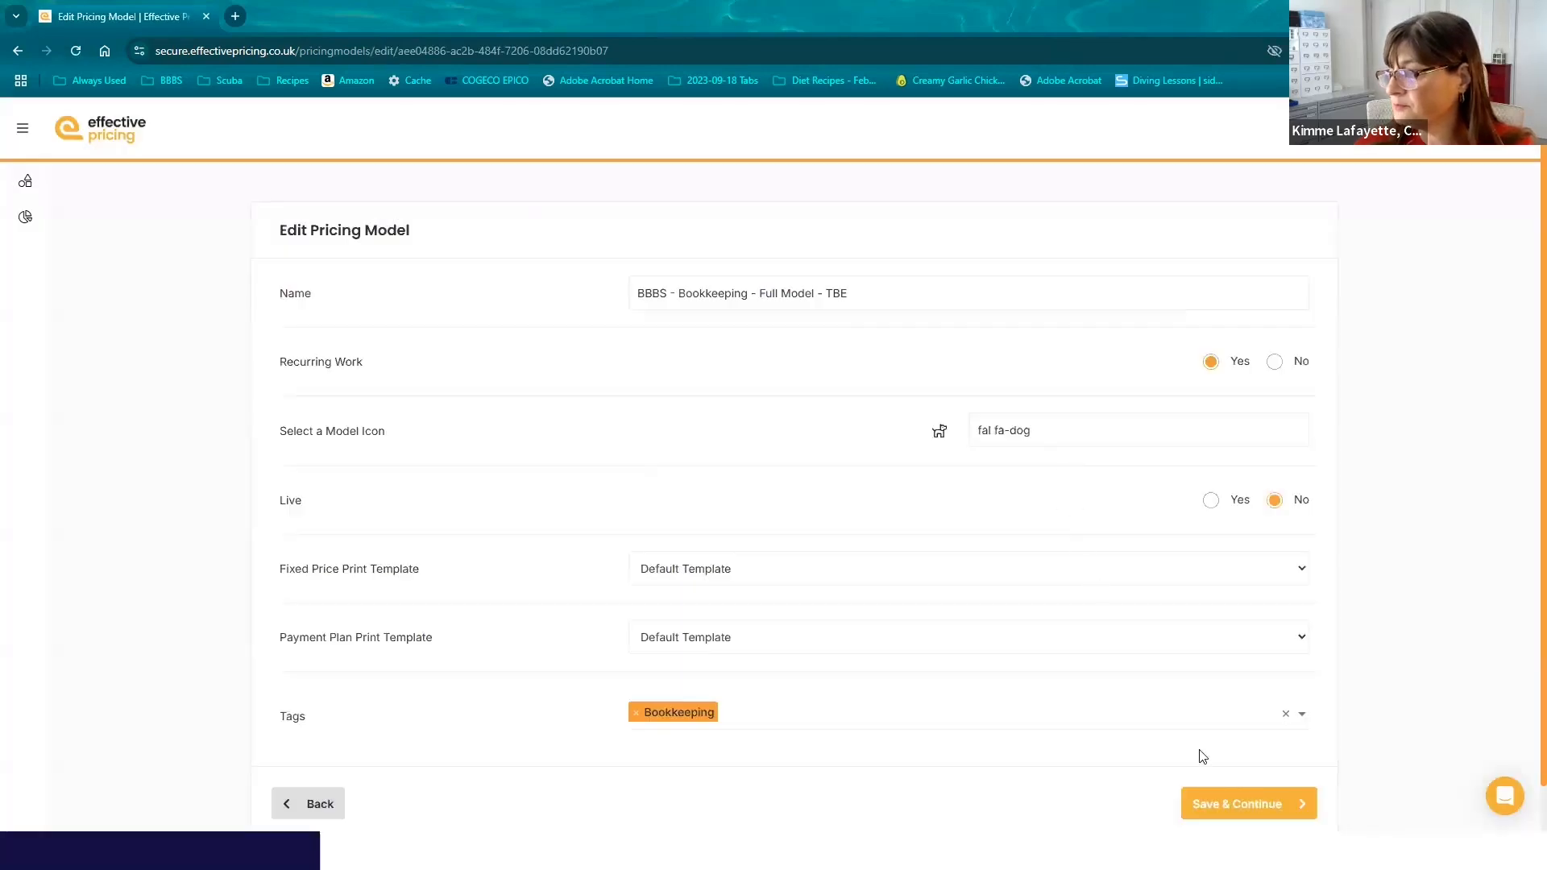
{"action": "left_click", "coordinate": [1208, 803]}
{"action": "key", "text": "alt+Tab"}
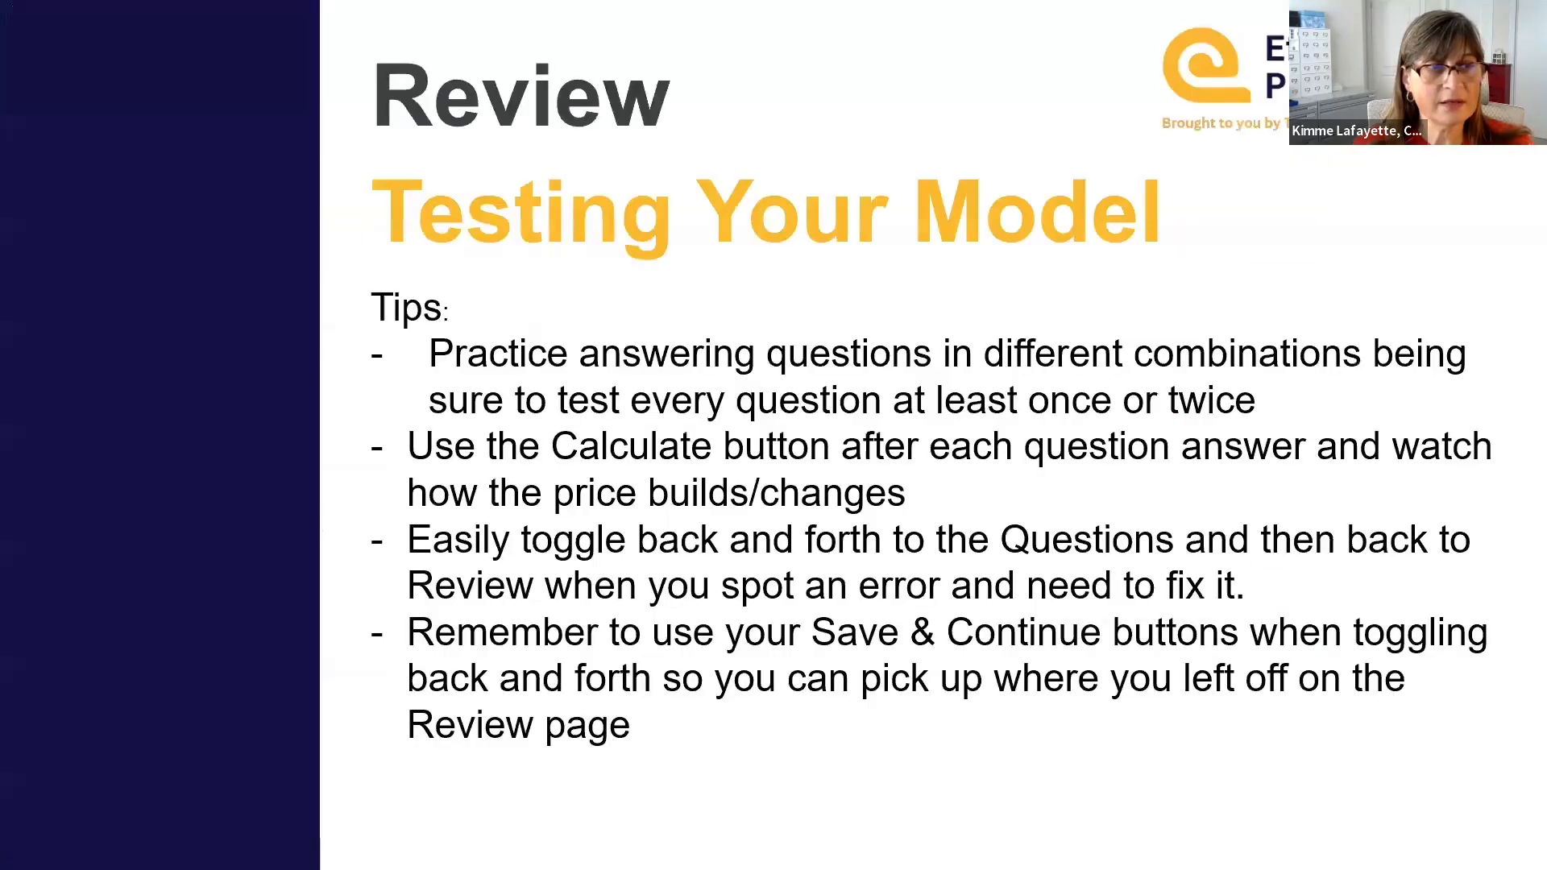
{"action": "key", "text": "Right"}
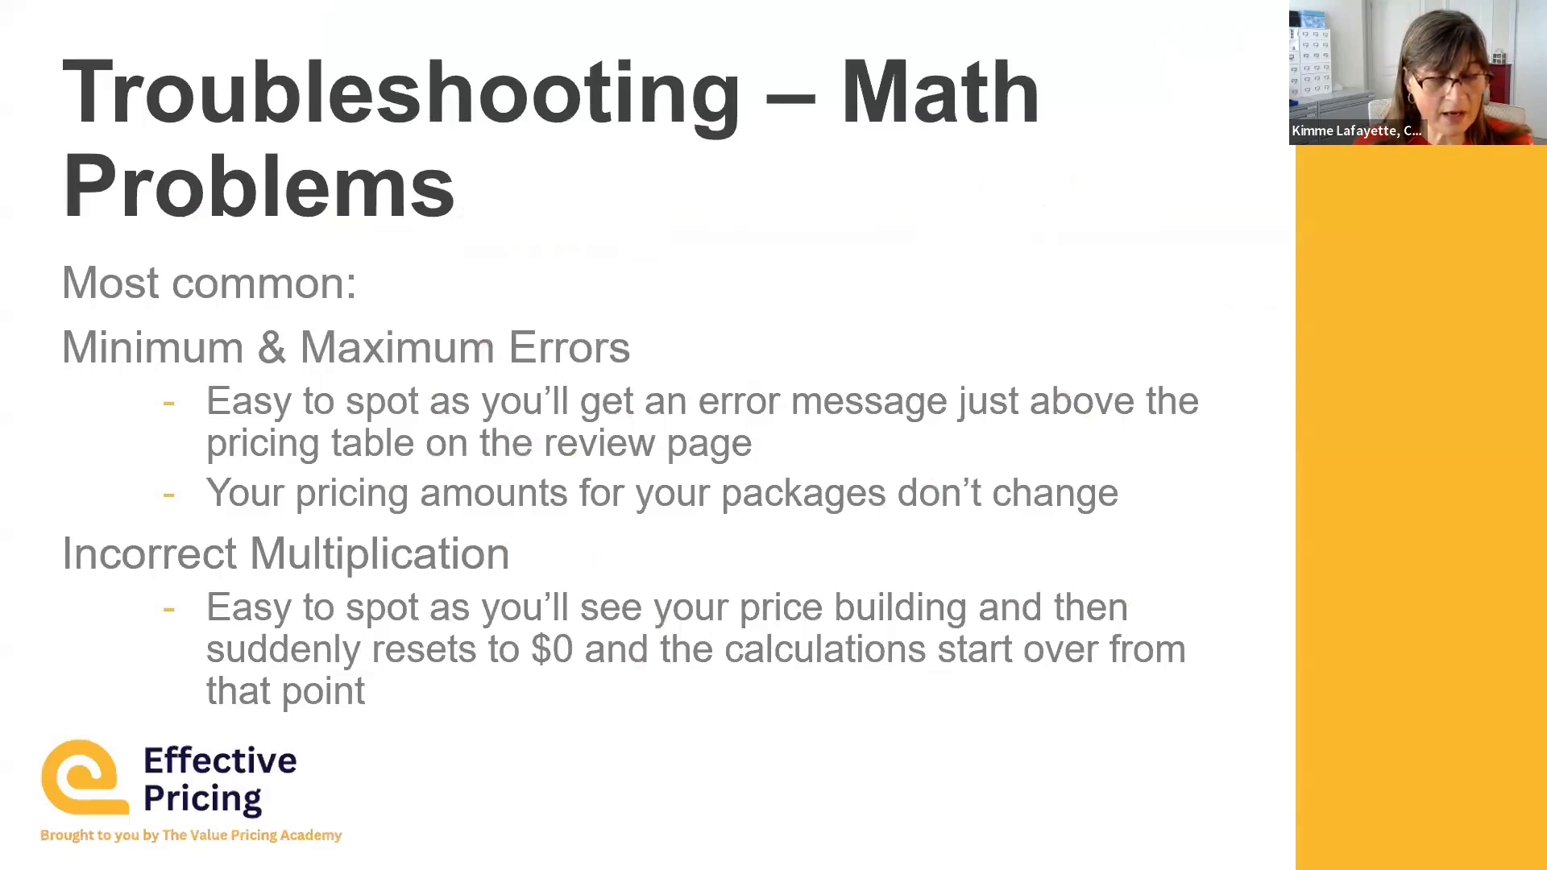
{"action": "key", "text": "alt+Tab"}
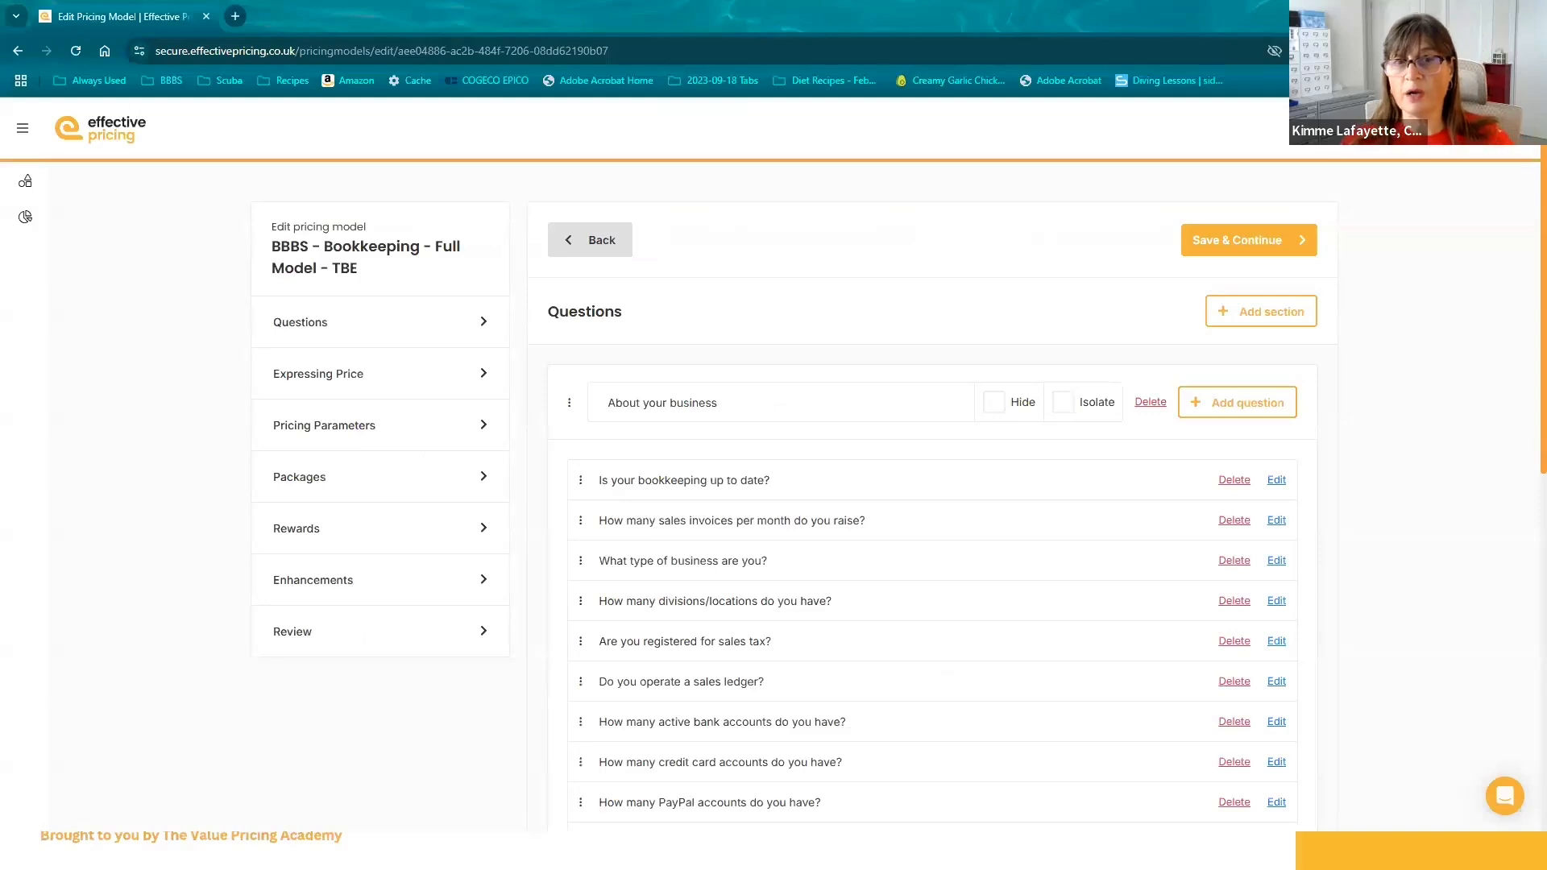
- Calculate the model's prices in the review with the default answers and examine the minimum price notices and package amounts
{"action": "left_click", "coordinate": [294, 643]}
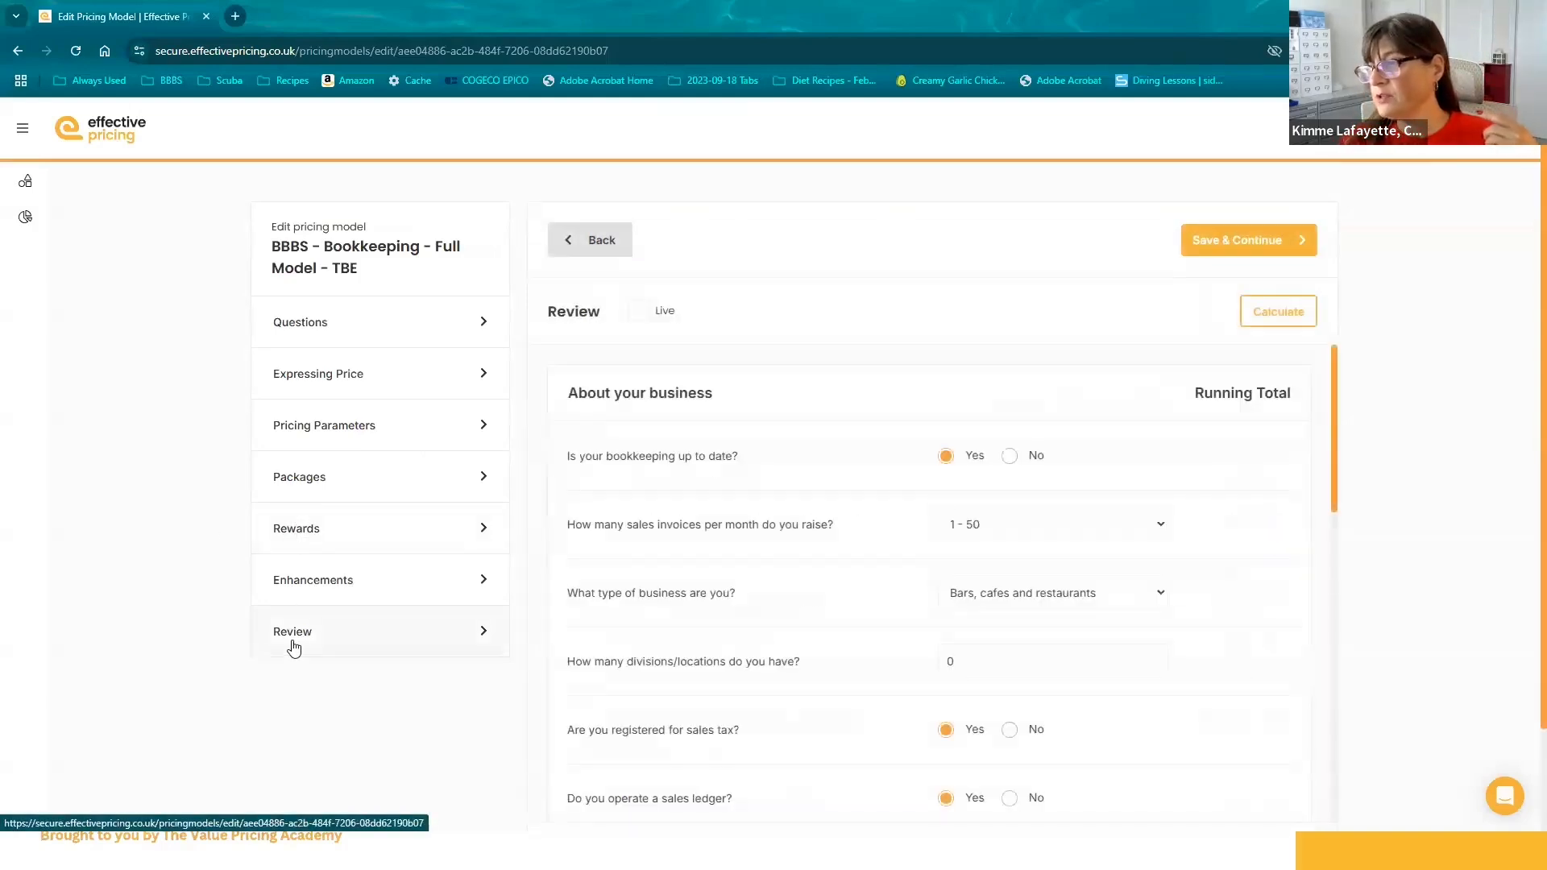
{"action": "left_click", "coordinate": [1221, 242]}
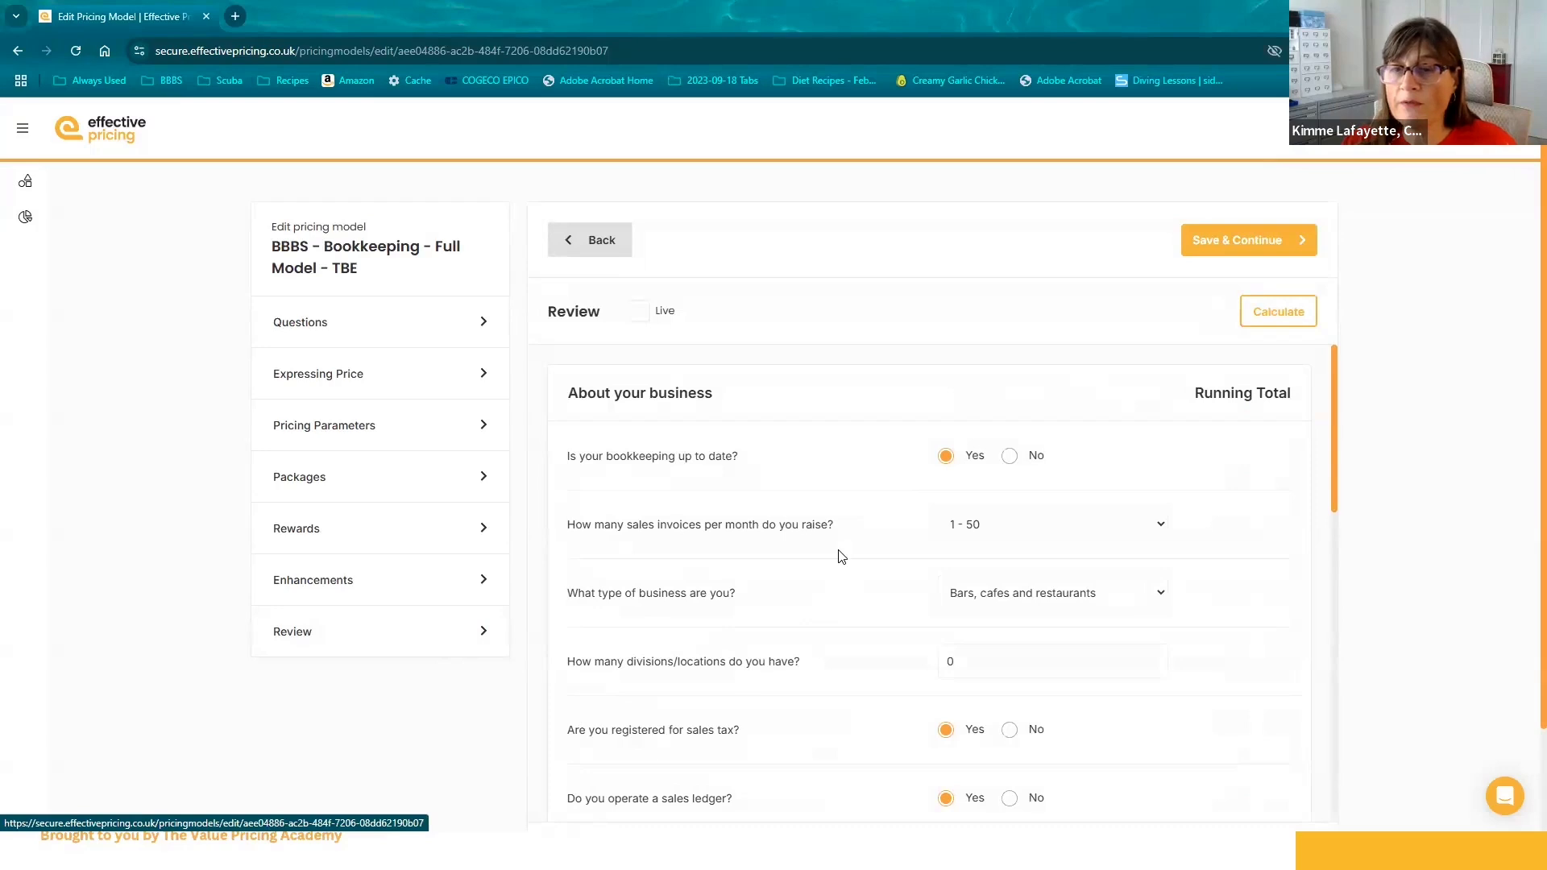
{"action": "scroll", "coordinate": [840, 556], "scroll_direction": "down", "scroll_amount": 15}
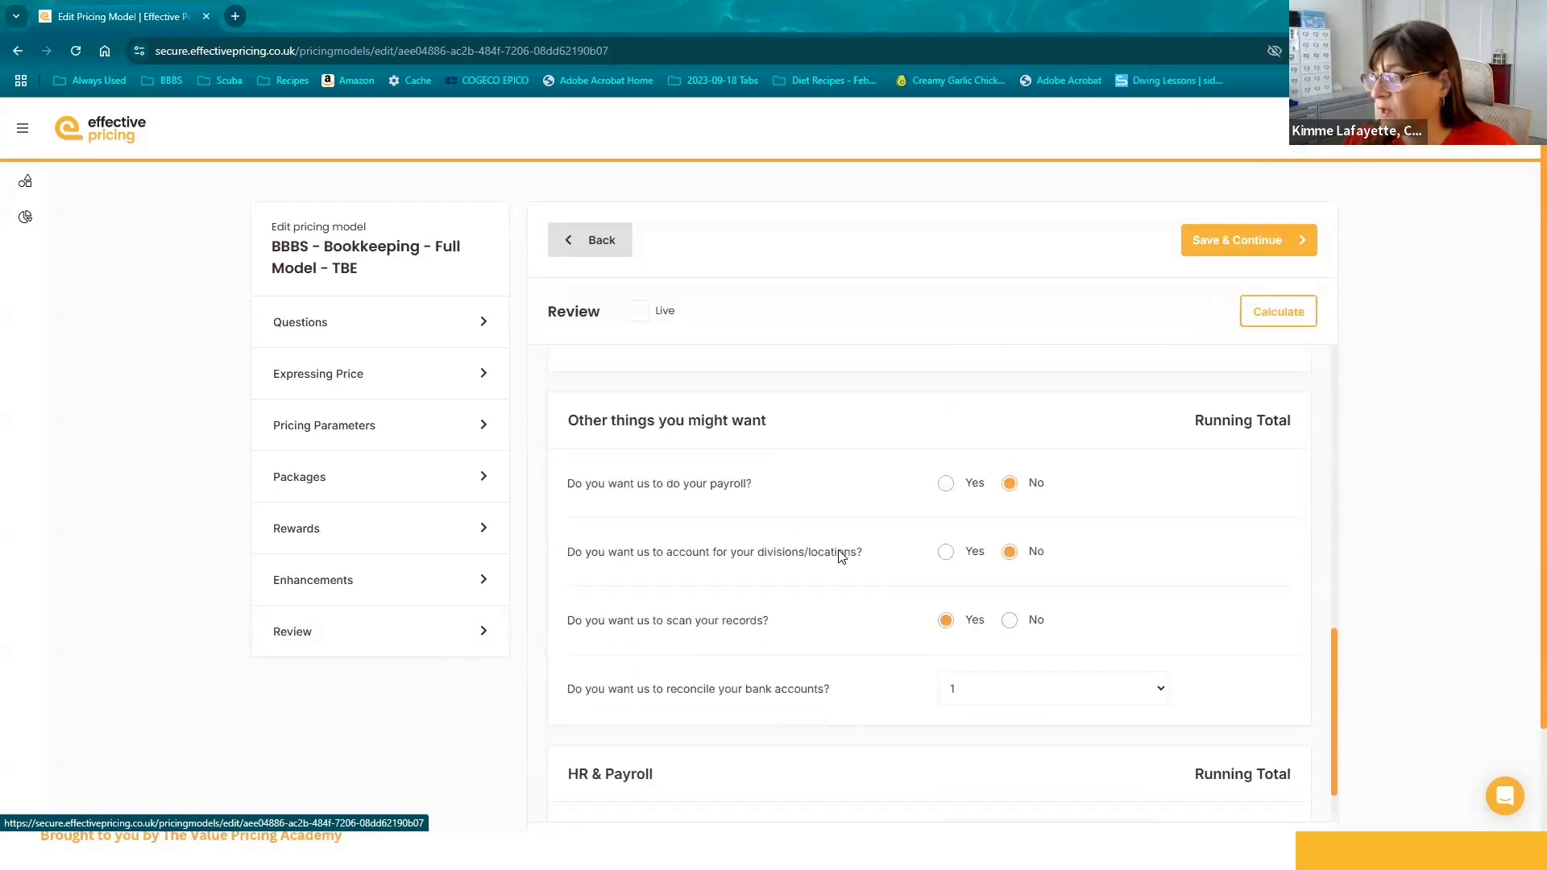
{"action": "left_click", "coordinate": [1251, 318]}
{"action": "scroll", "coordinate": [1045, 430], "scroll_direction": "down", "scroll_amount": 7}
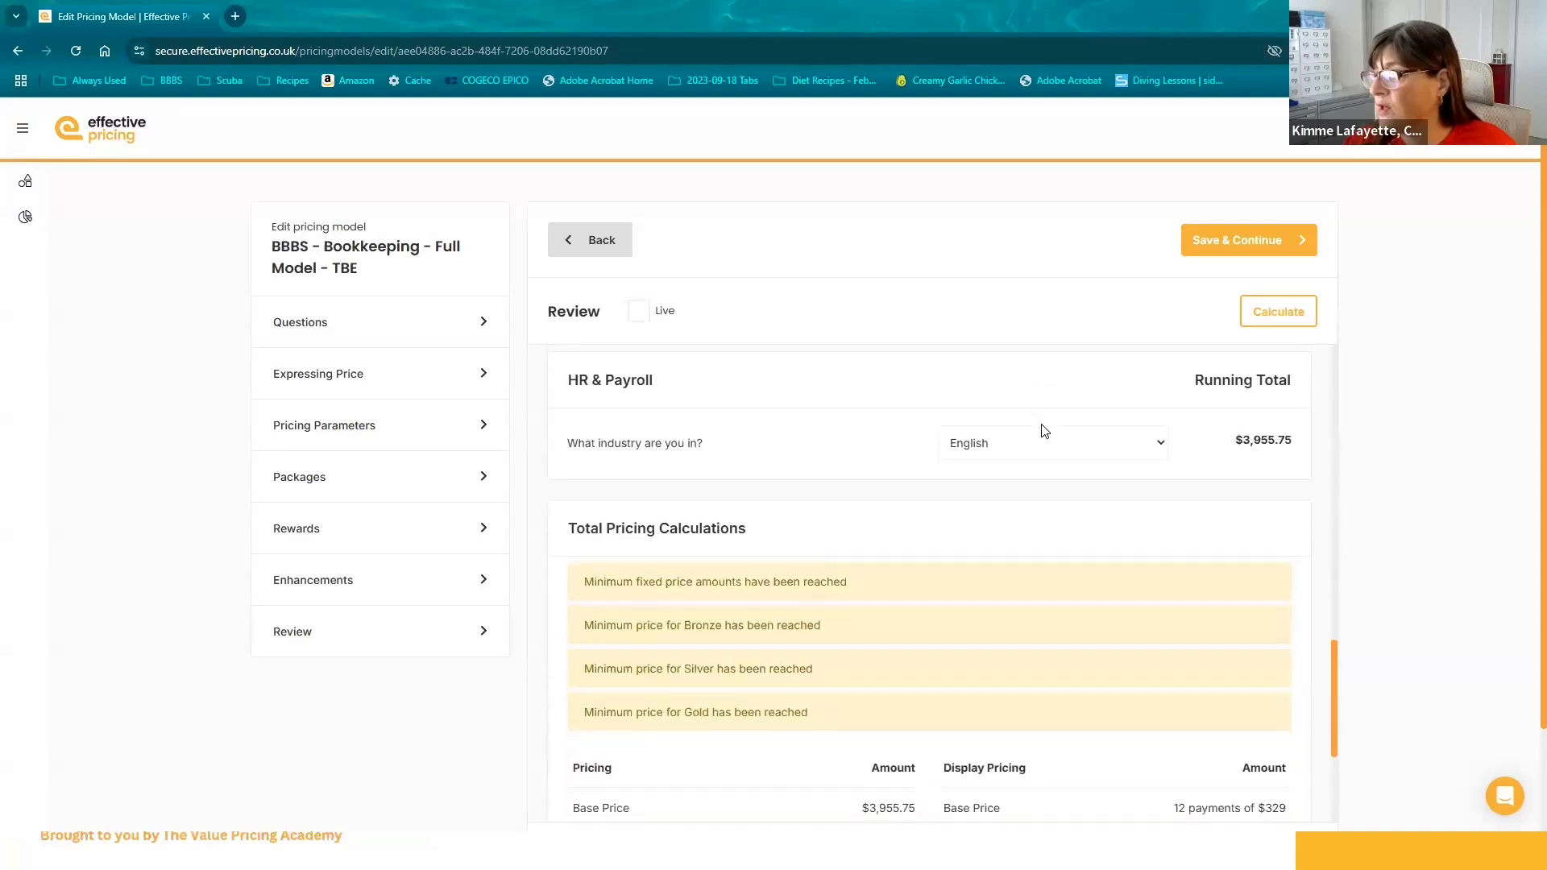
{"action": "scroll", "coordinate": [1044, 432], "scroll_direction": "down", "scroll_amount": 1}
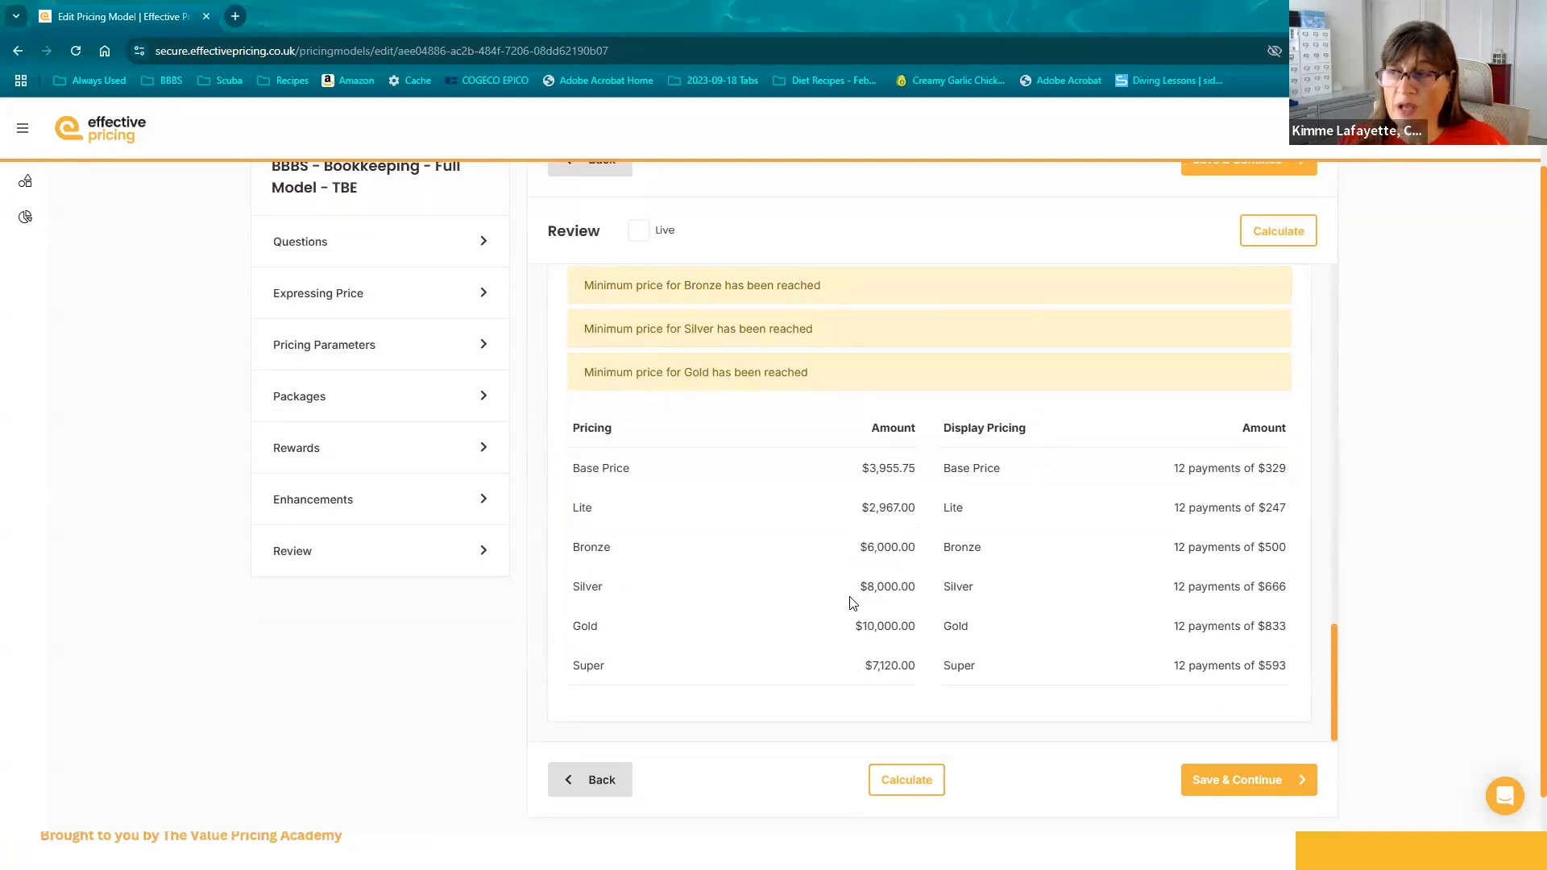
- Set the Gold package's maximum price to 15000 in the pricing parameters and save them
{"action": "left_click", "coordinate": [312, 346]}
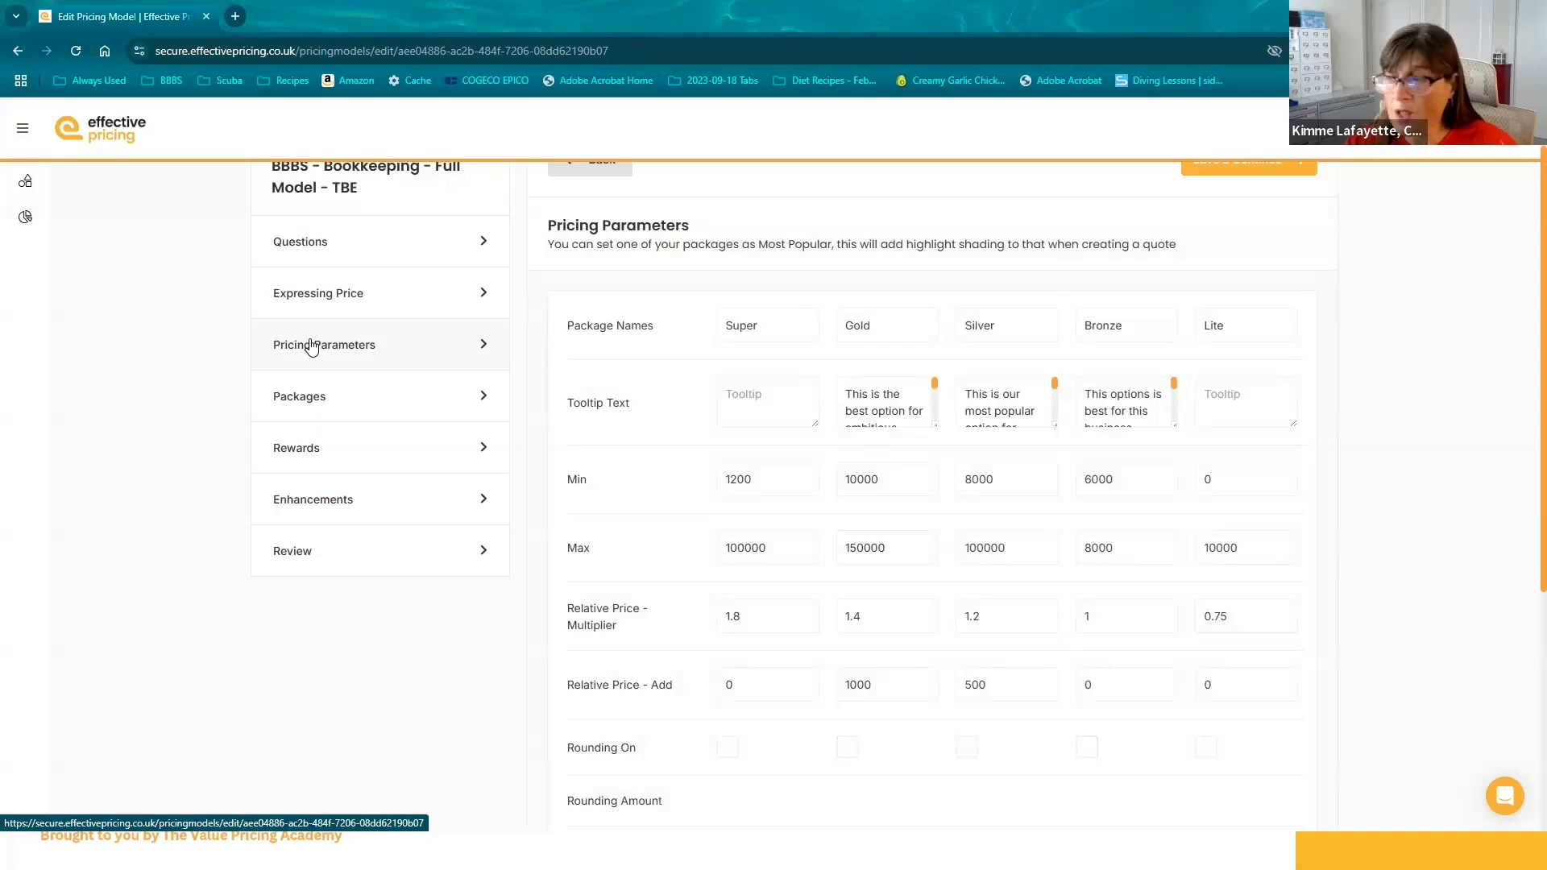
{"action": "double_click", "coordinate": [888, 542]}
{"action": "type", "text": "15000"}
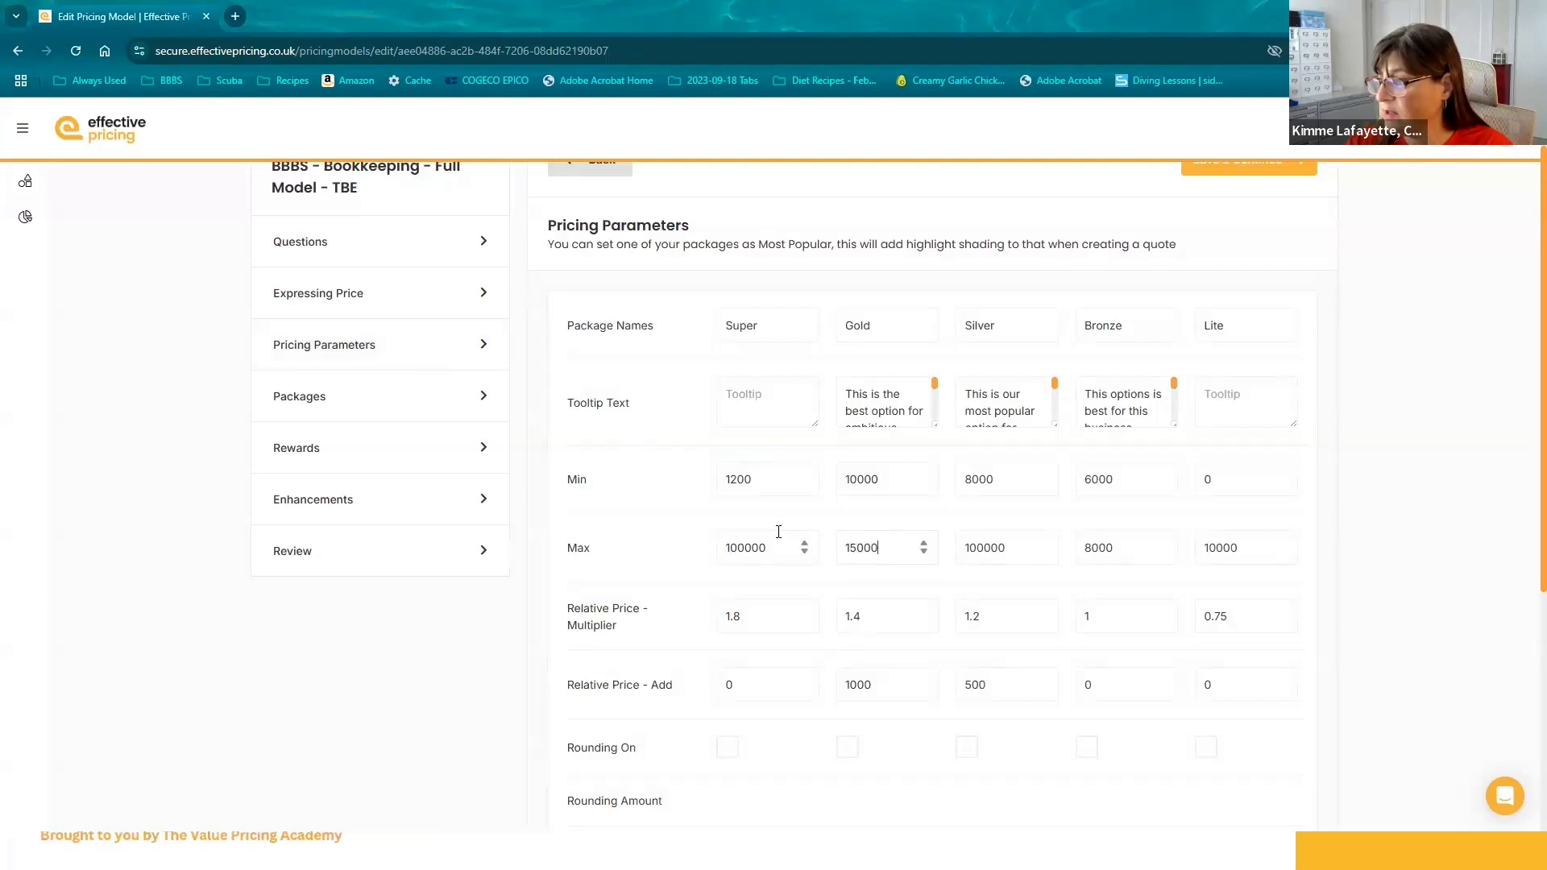
{"action": "key", "text": "Tab"}
{"action": "scroll", "coordinate": [1247, 725], "scroll_direction": "down", "scroll_amount": 5}
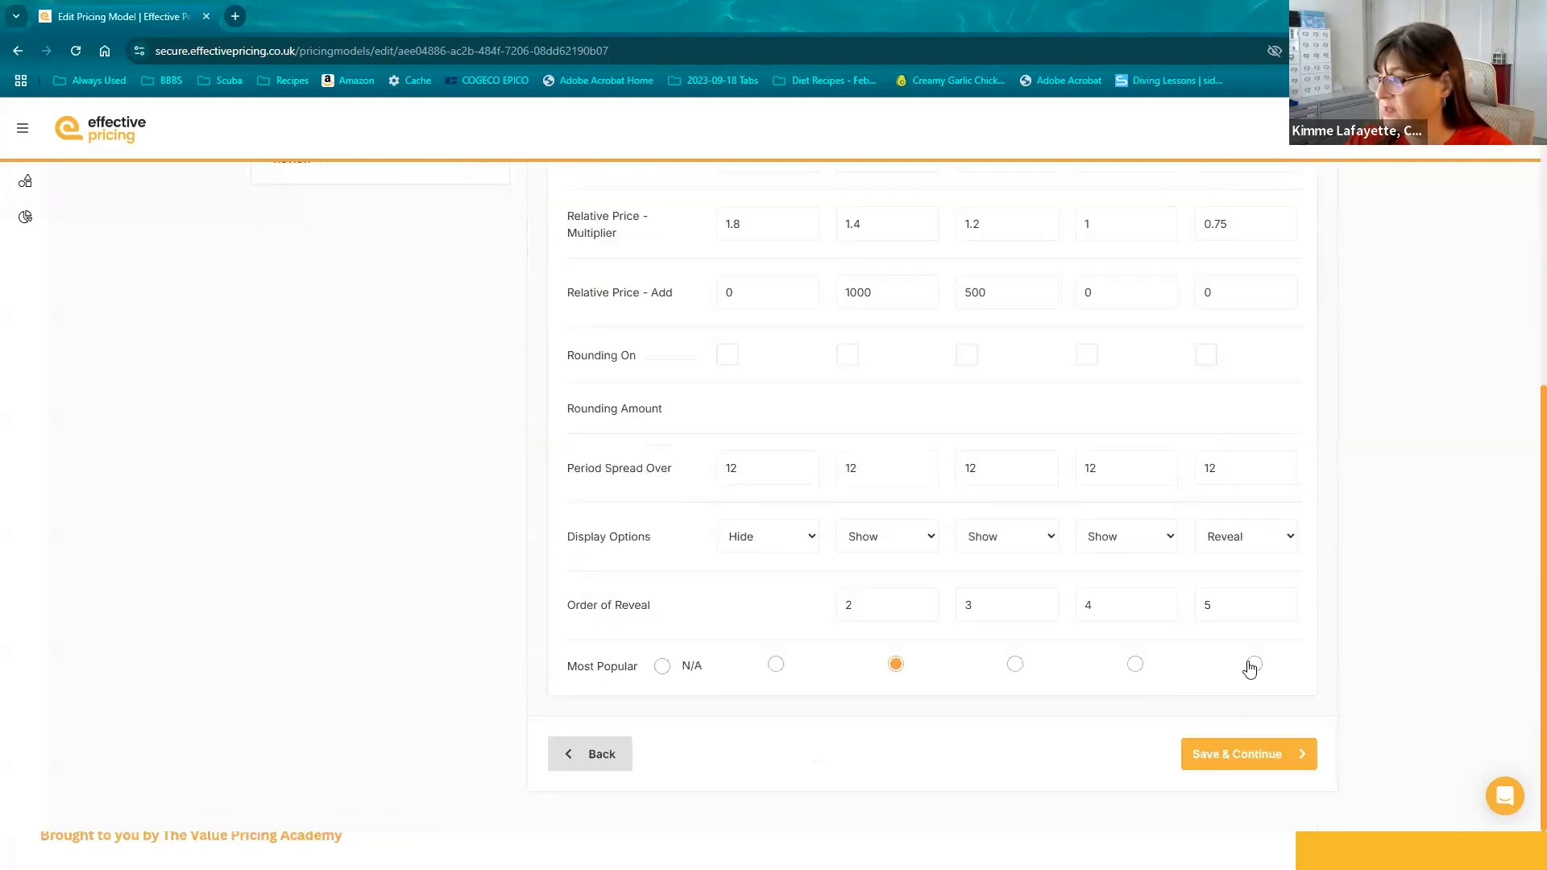
{"action": "left_click", "coordinate": [1235, 756]}
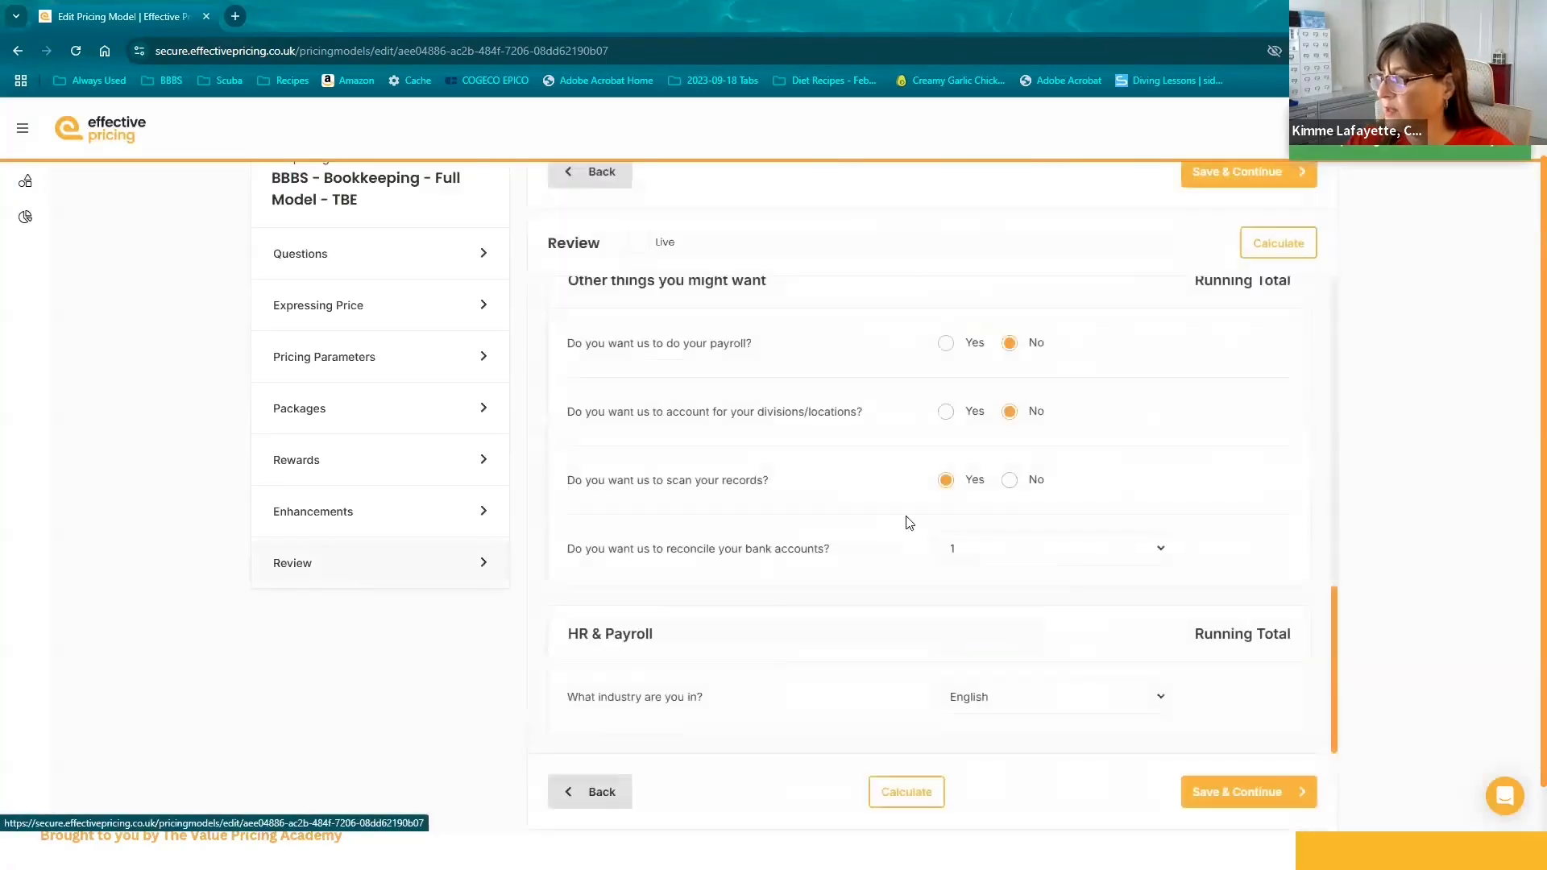
- Recalculate the prices in the review and examine the minimum price notices and package amounts
{"action": "left_click", "coordinate": [1267, 255]}
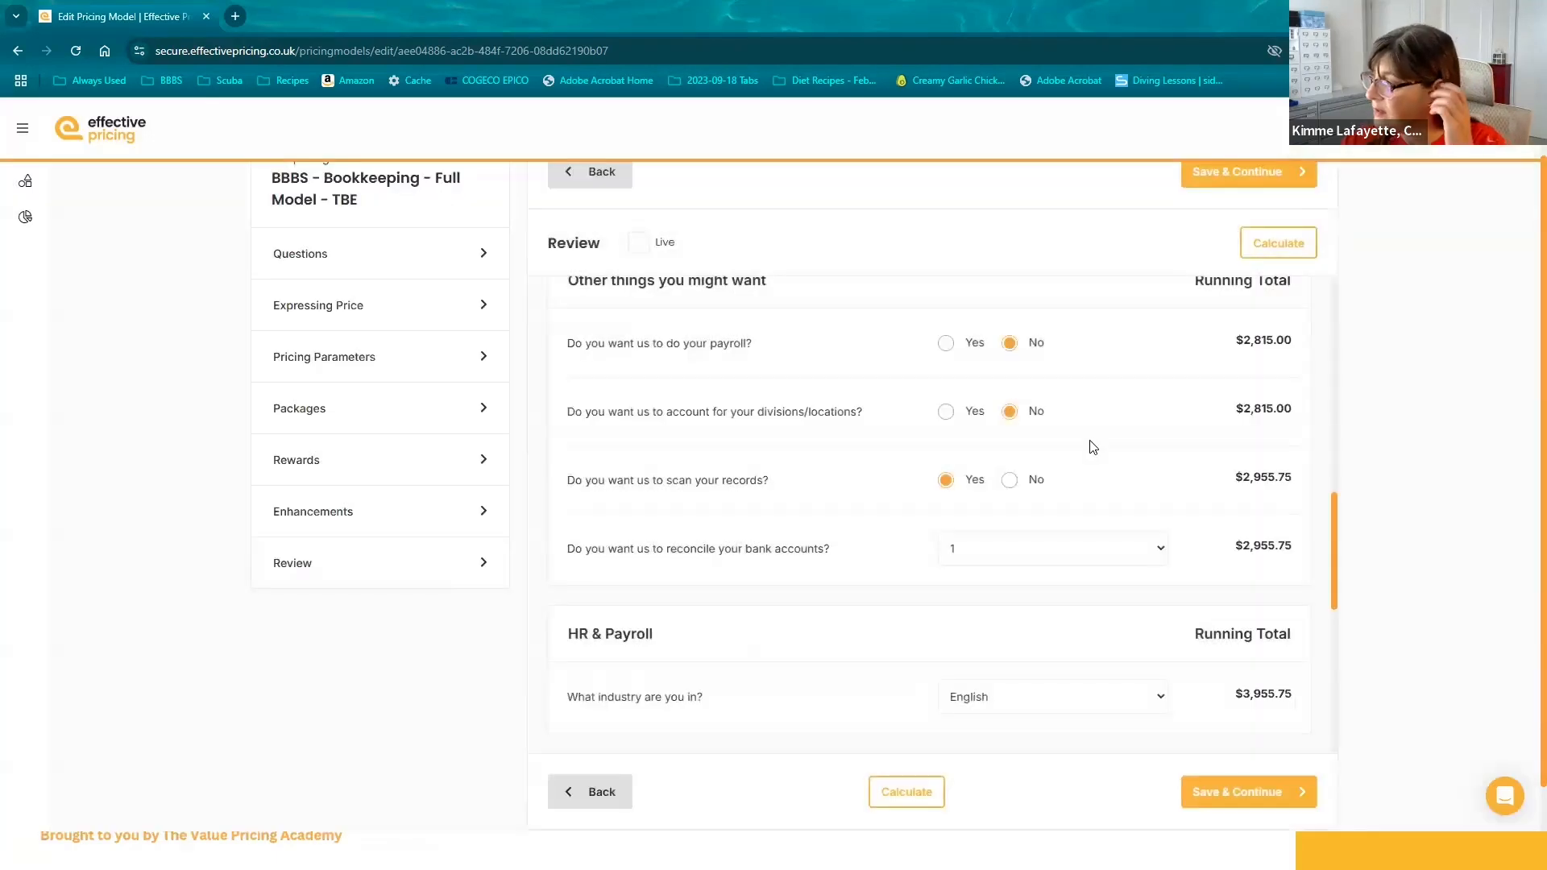
{"action": "scroll", "coordinate": [1091, 443], "scroll_direction": "down", "scroll_amount": 4}
{"action": "scroll", "coordinate": [1093, 448], "scroll_direction": "down", "scroll_amount": 2}
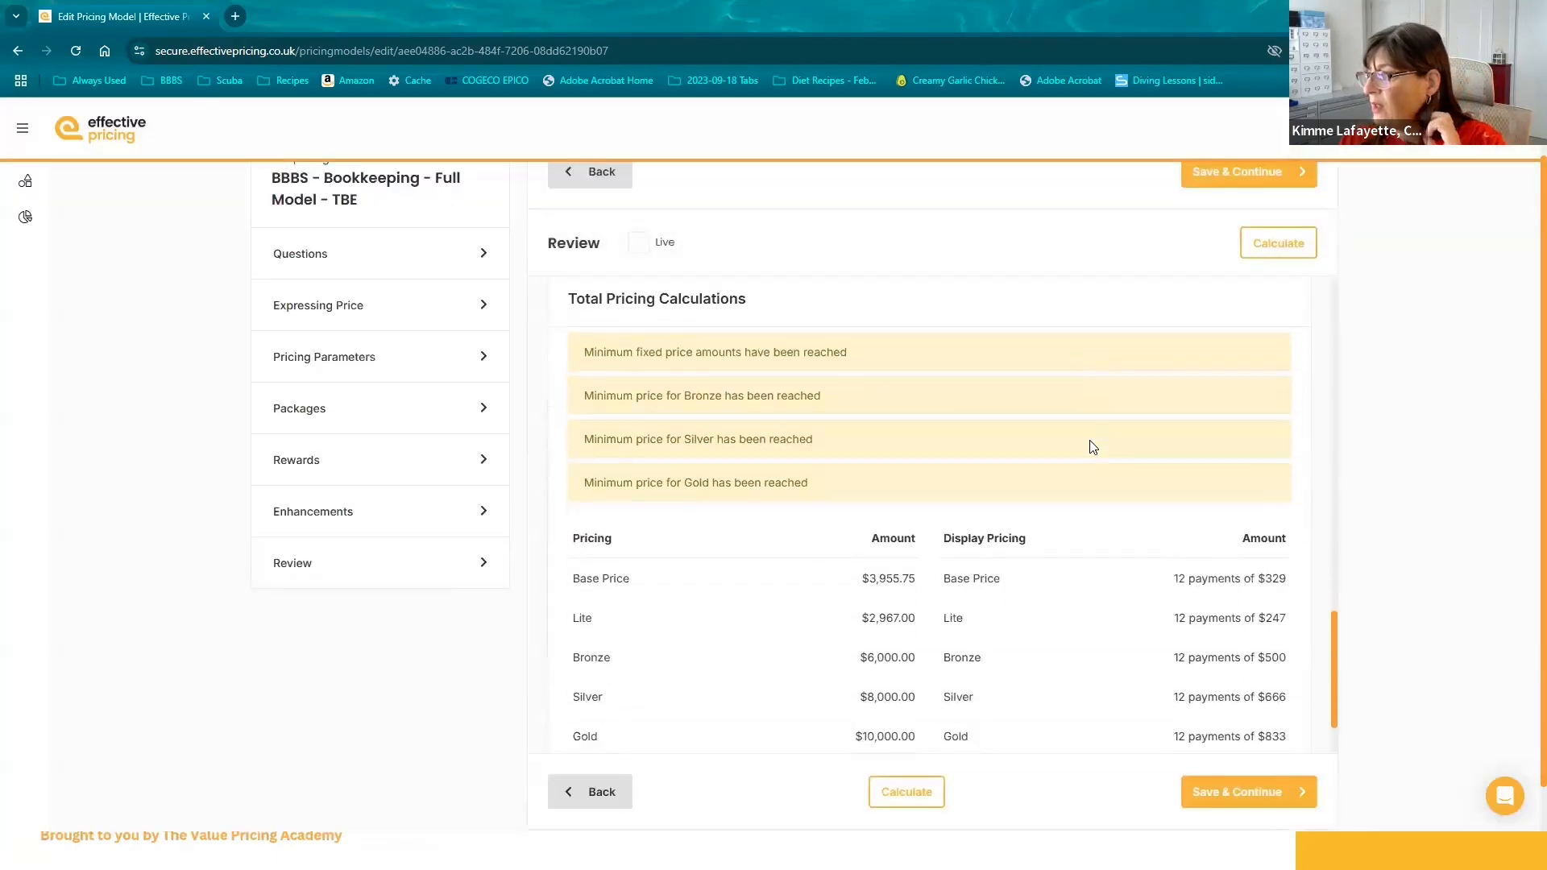
{"action": "scroll", "coordinate": [1092, 447], "scroll_direction": "down", "scroll_amount": 1}
{"action": "scroll", "coordinate": [1039, 634], "scroll_direction": "up", "scroll_amount": 5}
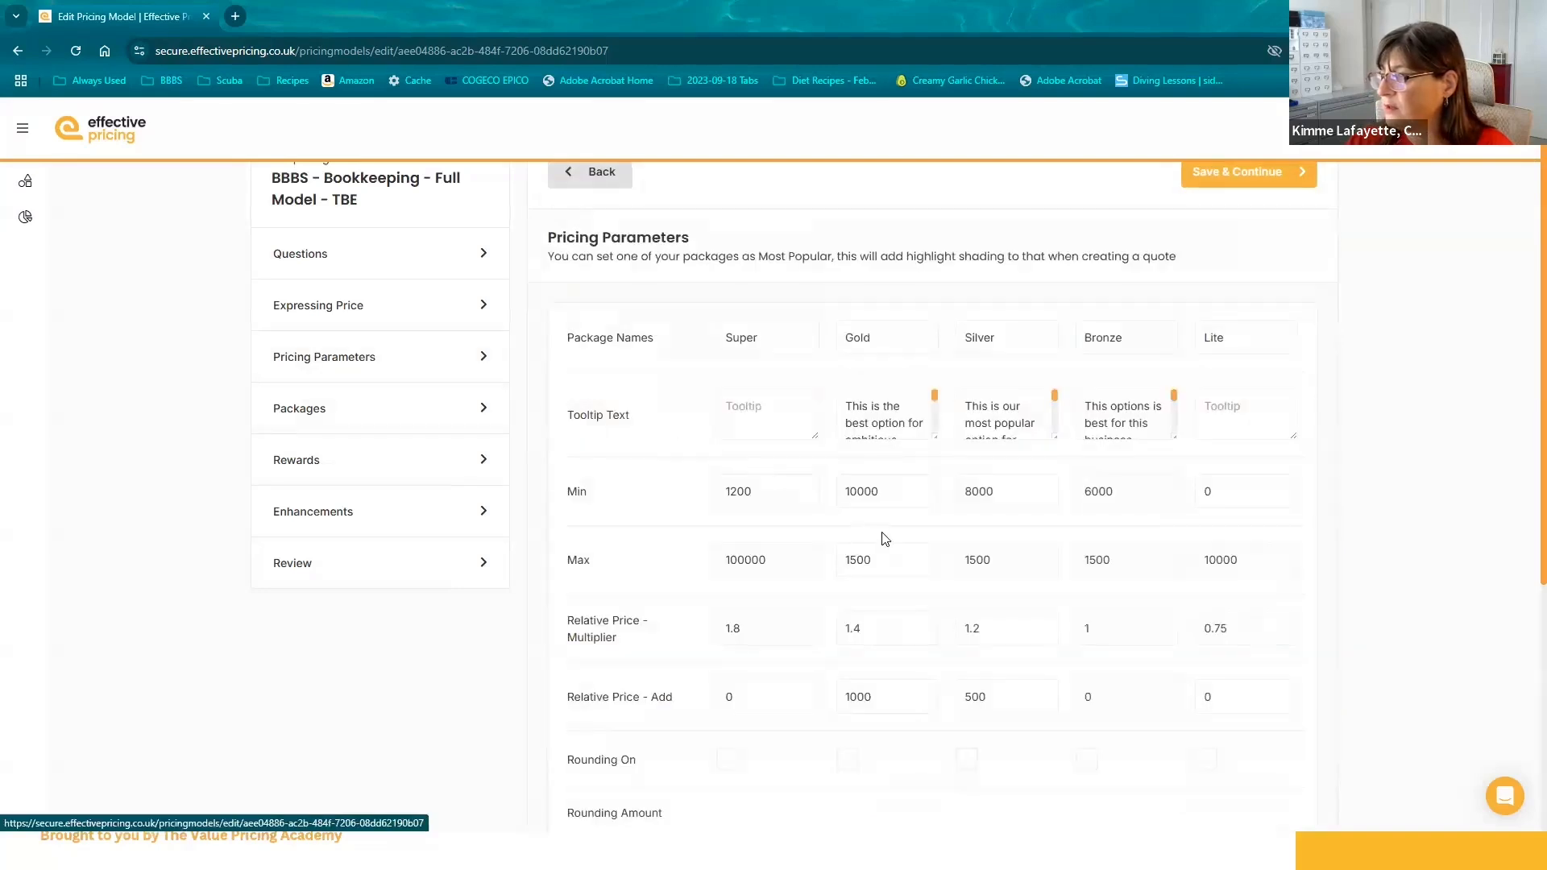
- Save the pricing parameters again and compare the HR & Payroll running total with the base price and package amounts in the review
{"action": "left_click", "coordinate": [1241, 172]}
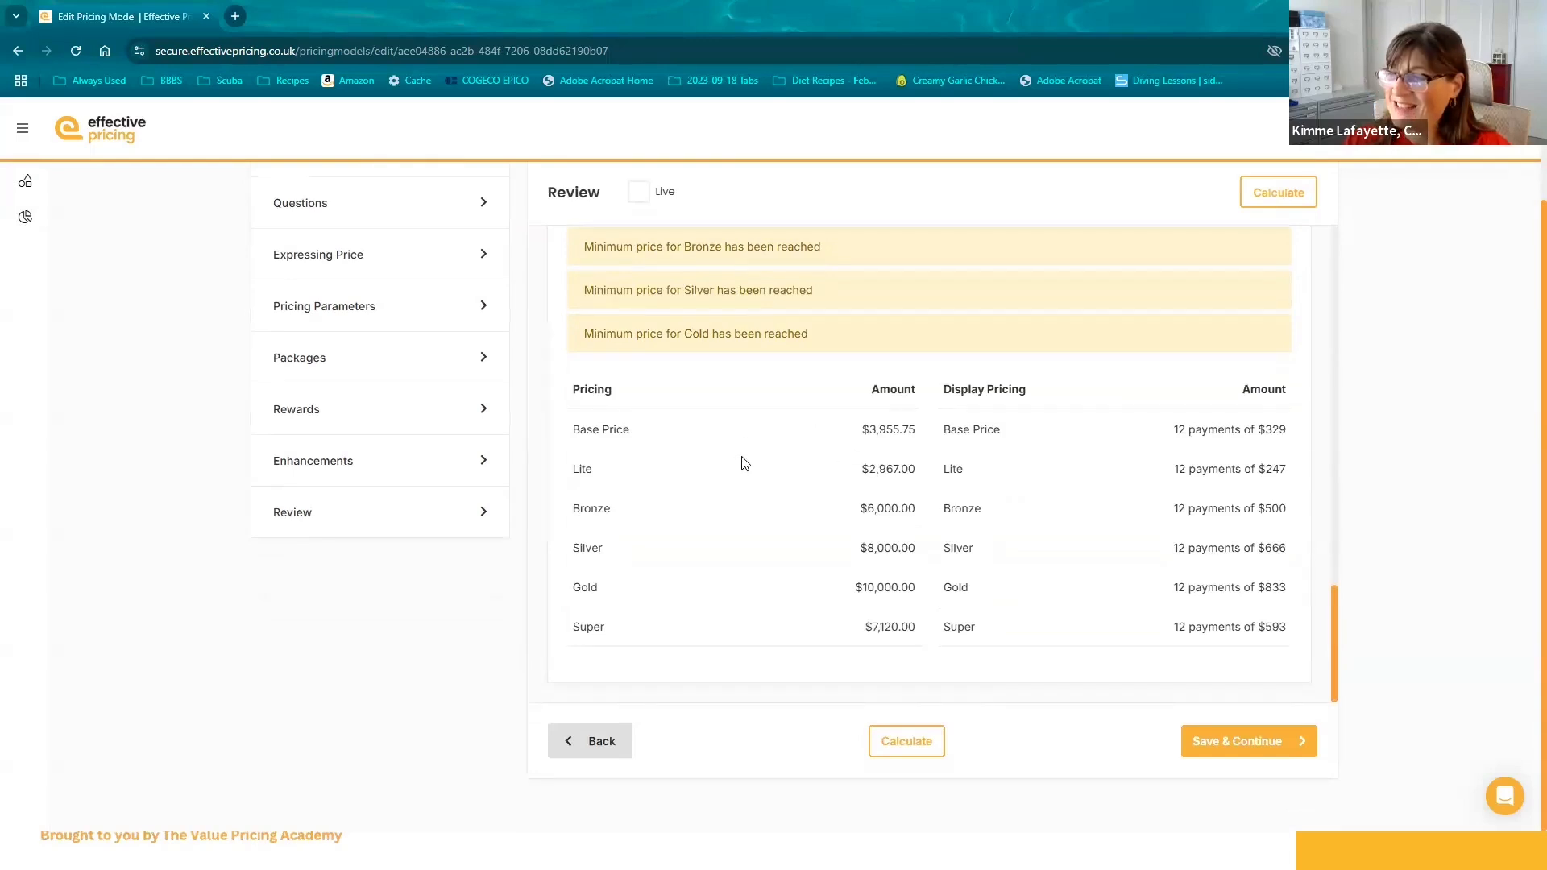
{"action": "scroll", "coordinate": [739, 464], "scroll_direction": "up", "scroll_amount": 1}
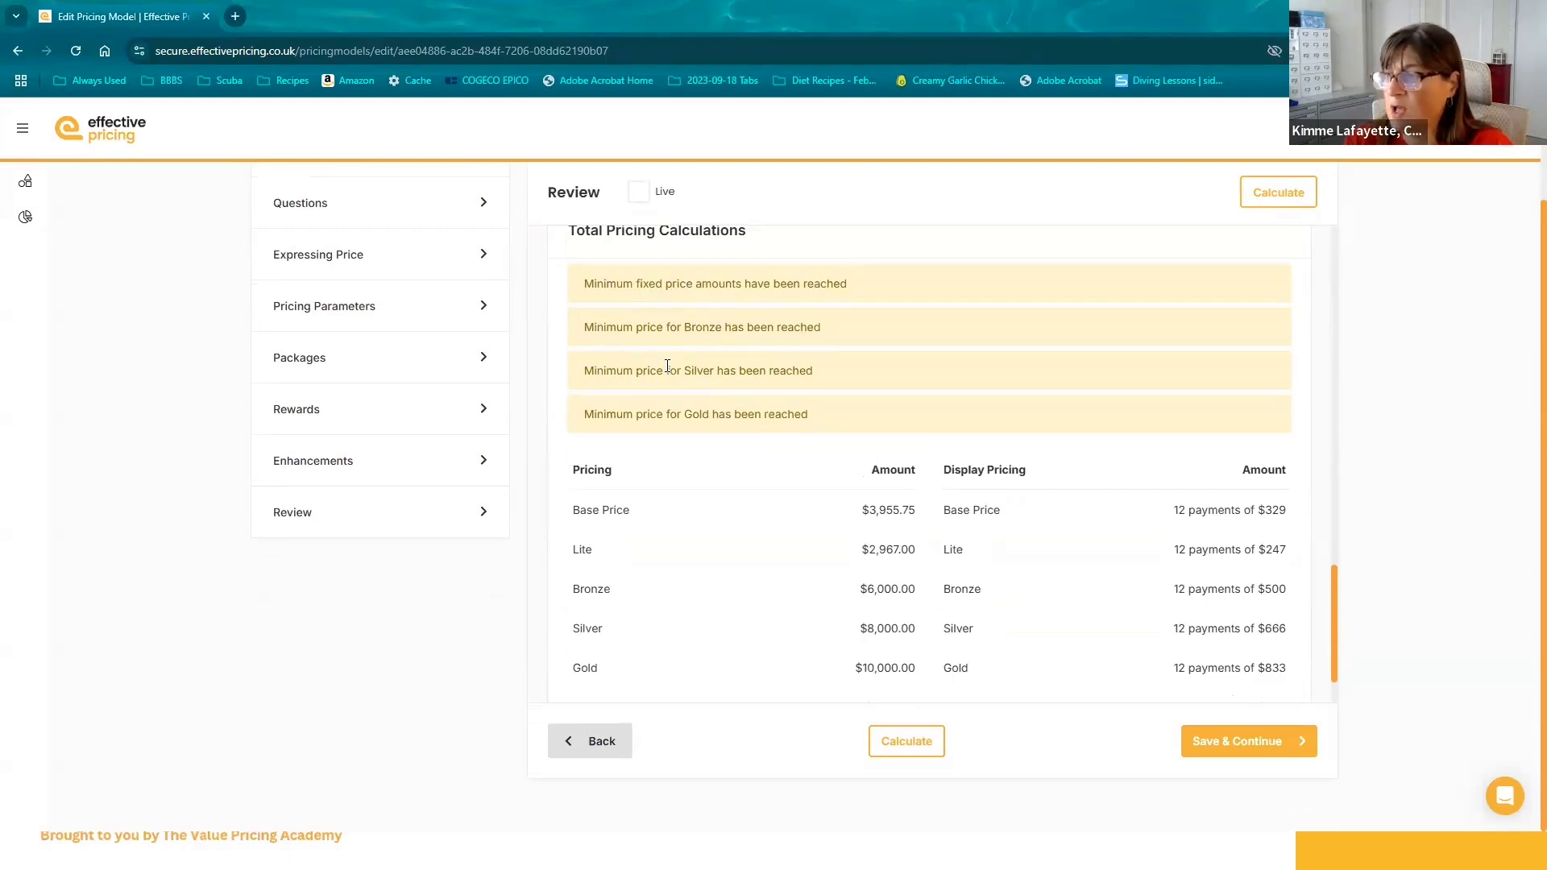
{"action": "scroll", "coordinate": [667, 367], "scroll_direction": "up", "scroll_amount": 2}
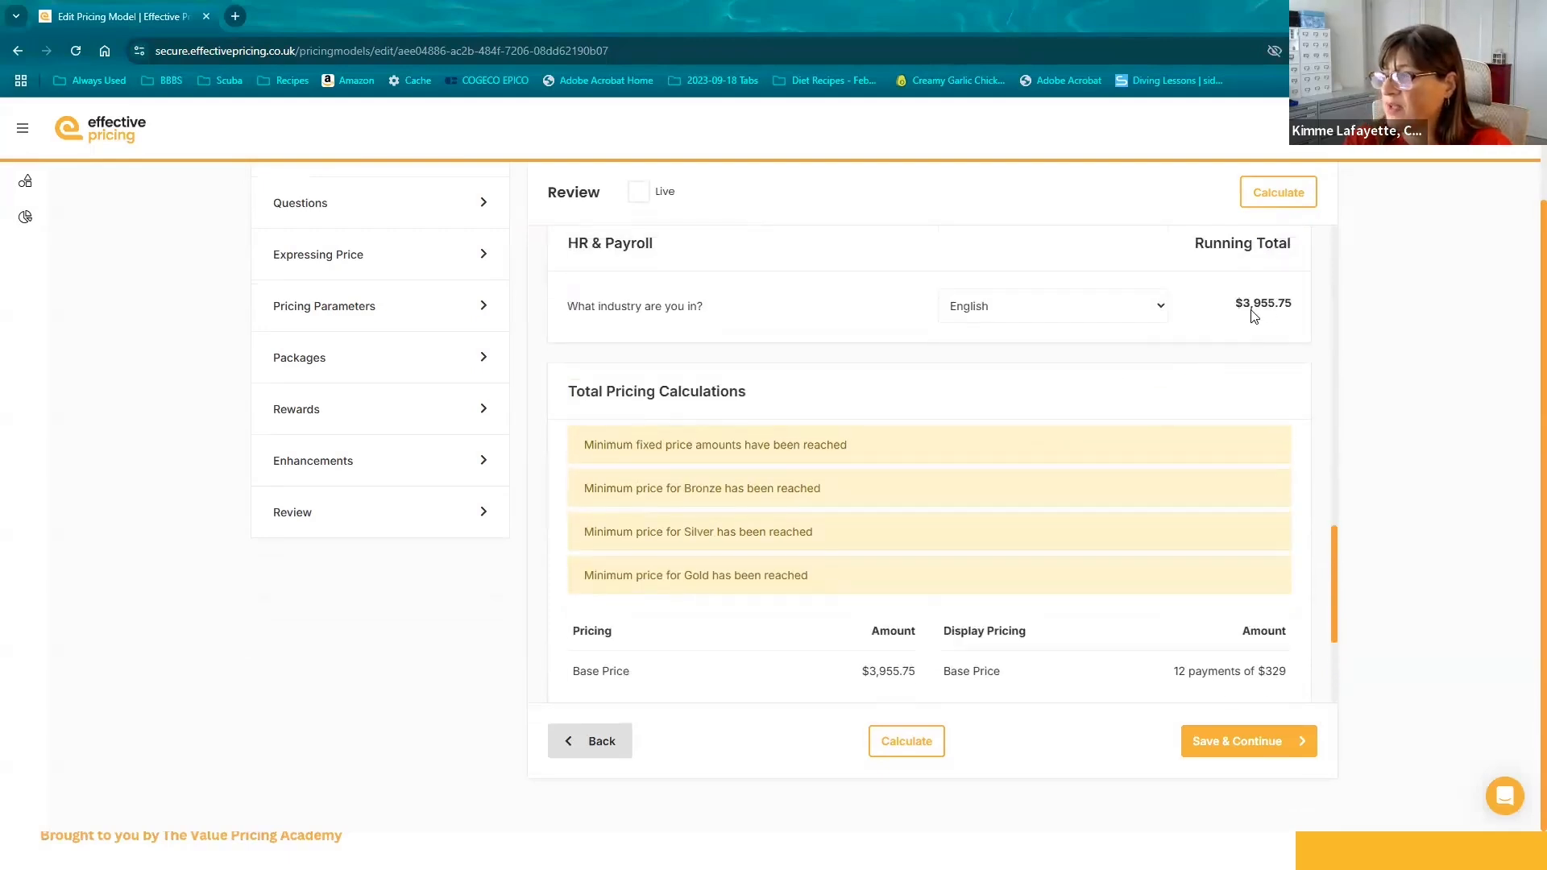
{"action": "scroll", "coordinate": [722, 413], "scroll_direction": "down", "scroll_amount": 3}
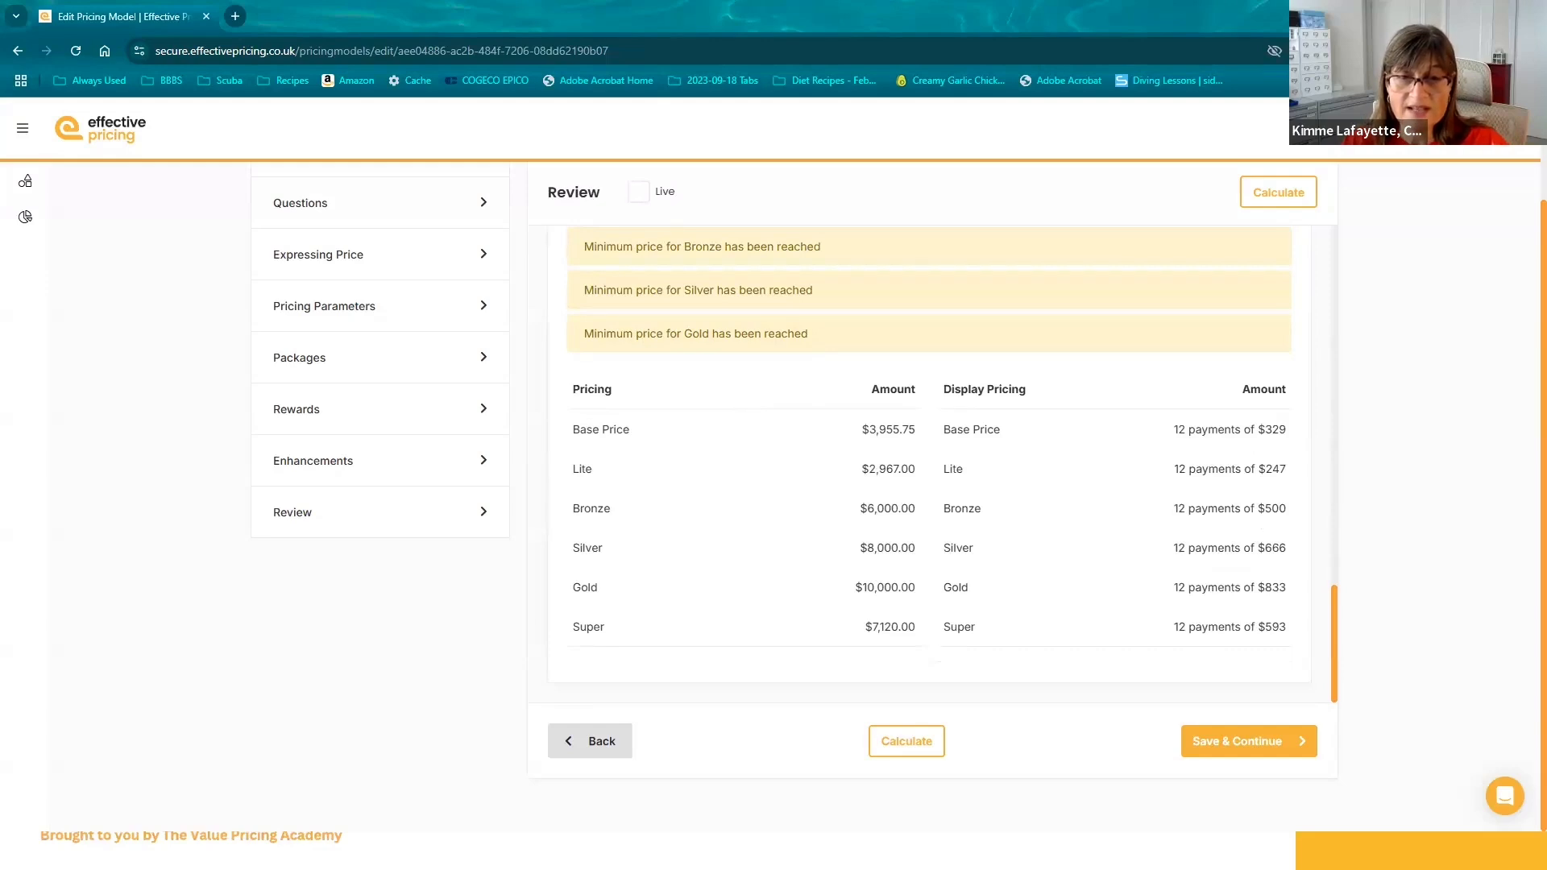
- Answer No to "Is your bookkeeping up to date?" in the About your business section and recalculate the prices
{"action": "scroll", "coordinate": [931, 414], "scroll_direction": "up", "scroll_amount": 10}
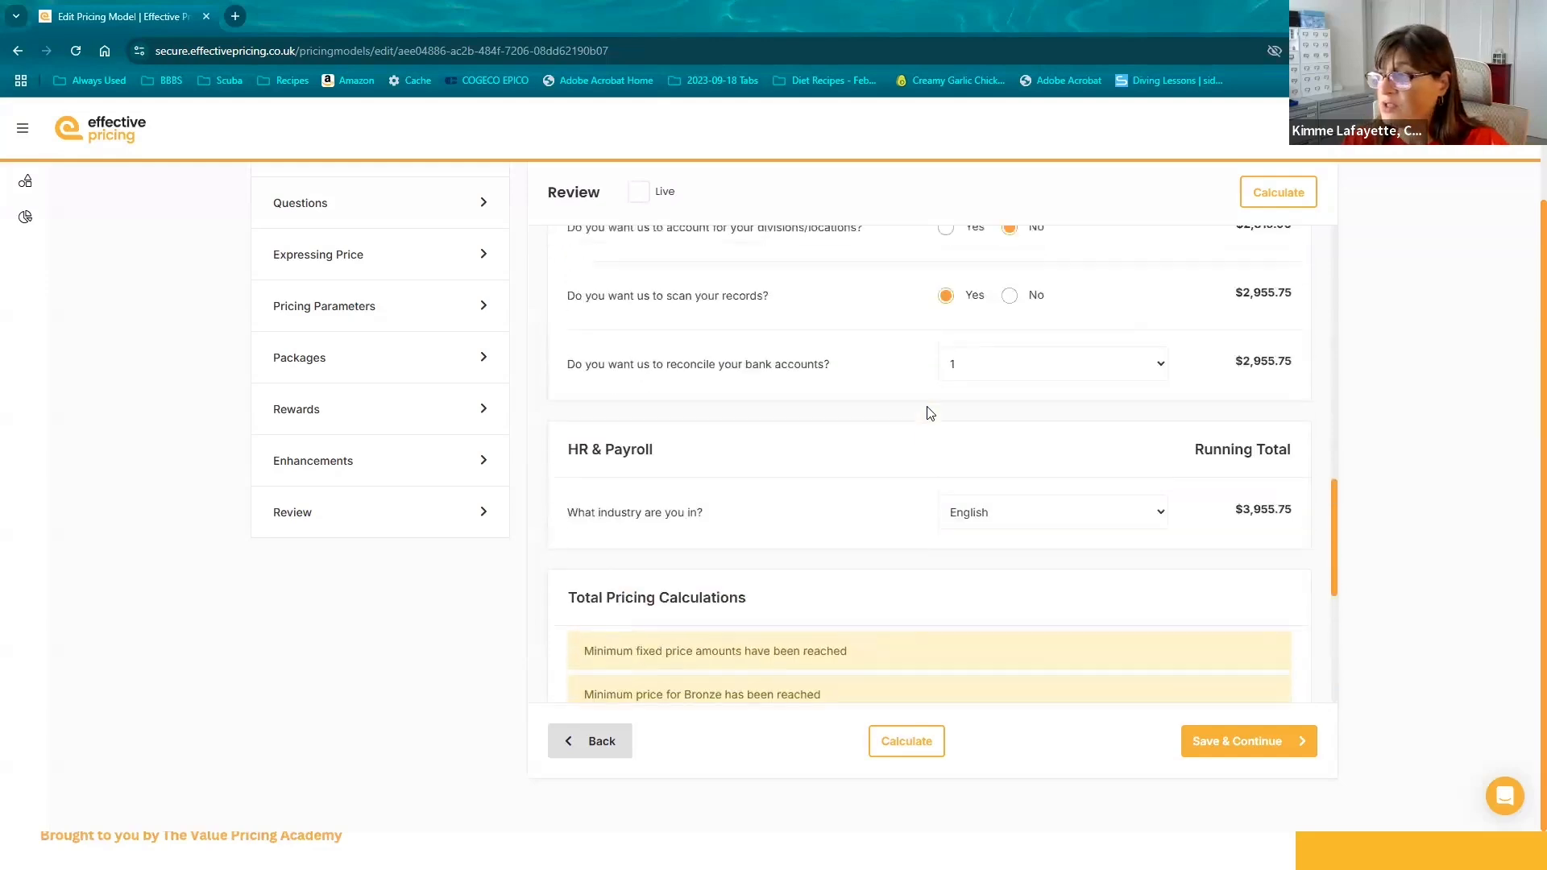
{"action": "scroll", "coordinate": [931, 413], "scroll_direction": "up", "scroll_amount": 7}
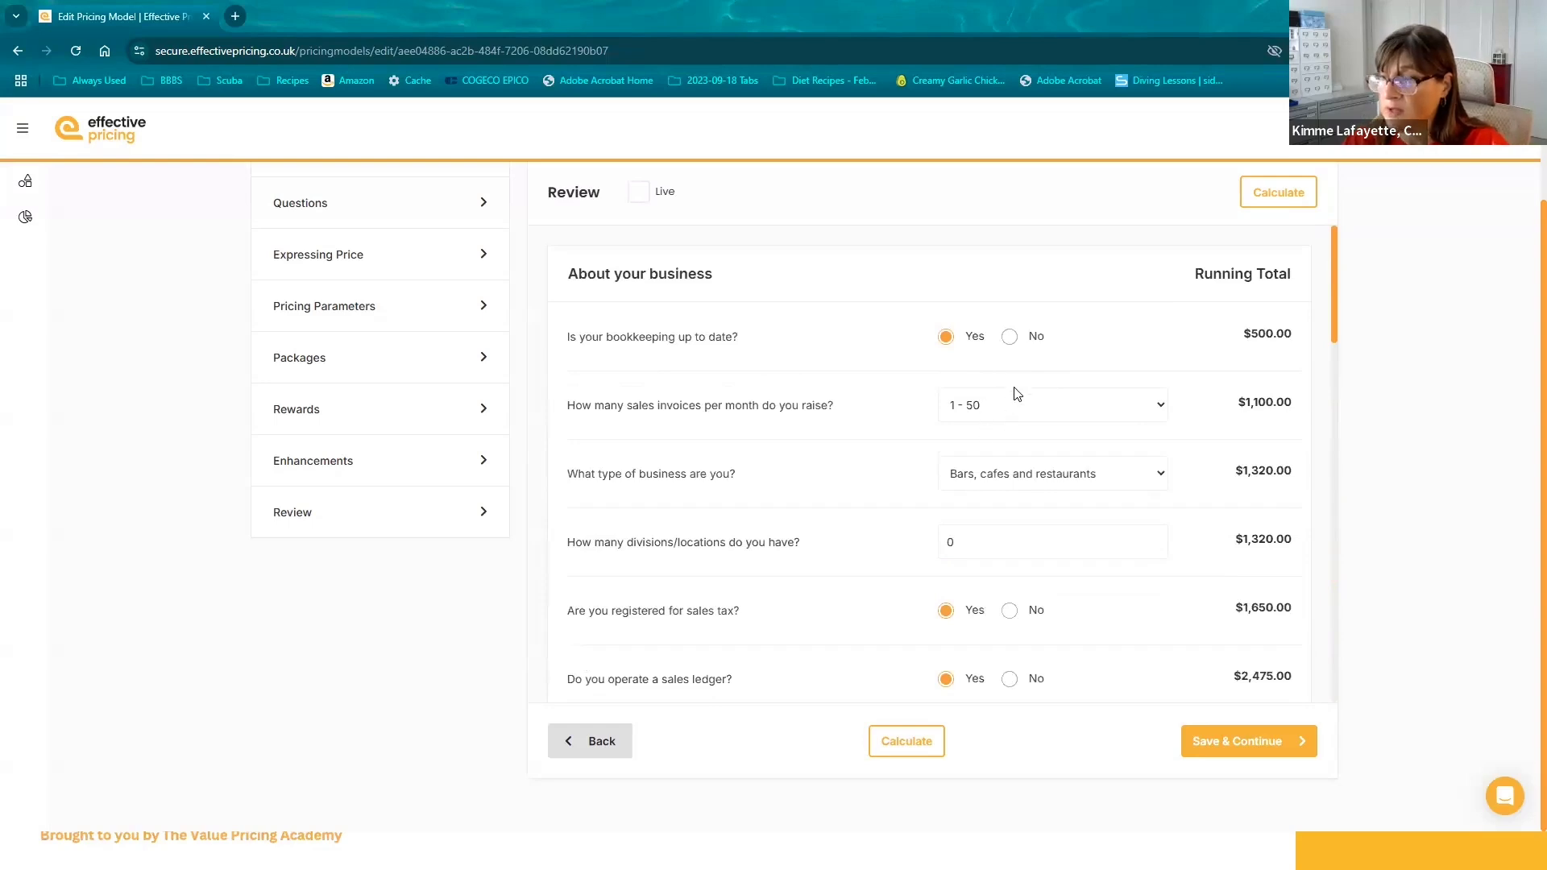
{"action": "left_click", "coordinate": [1011, 337]}
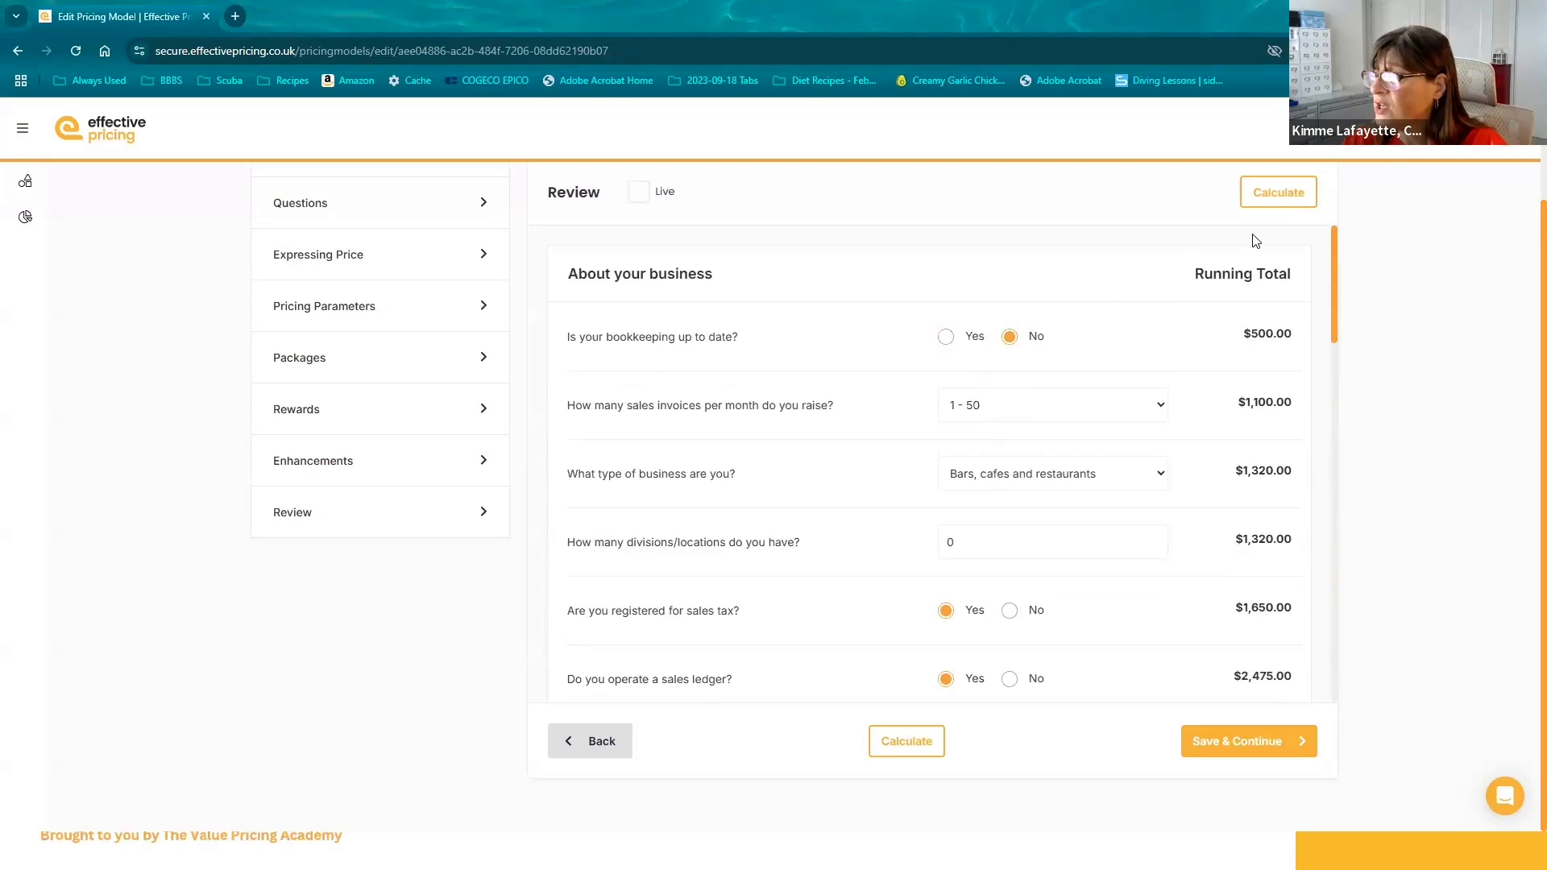
{"action": "left_click", "coordinate": [1285, 195]}
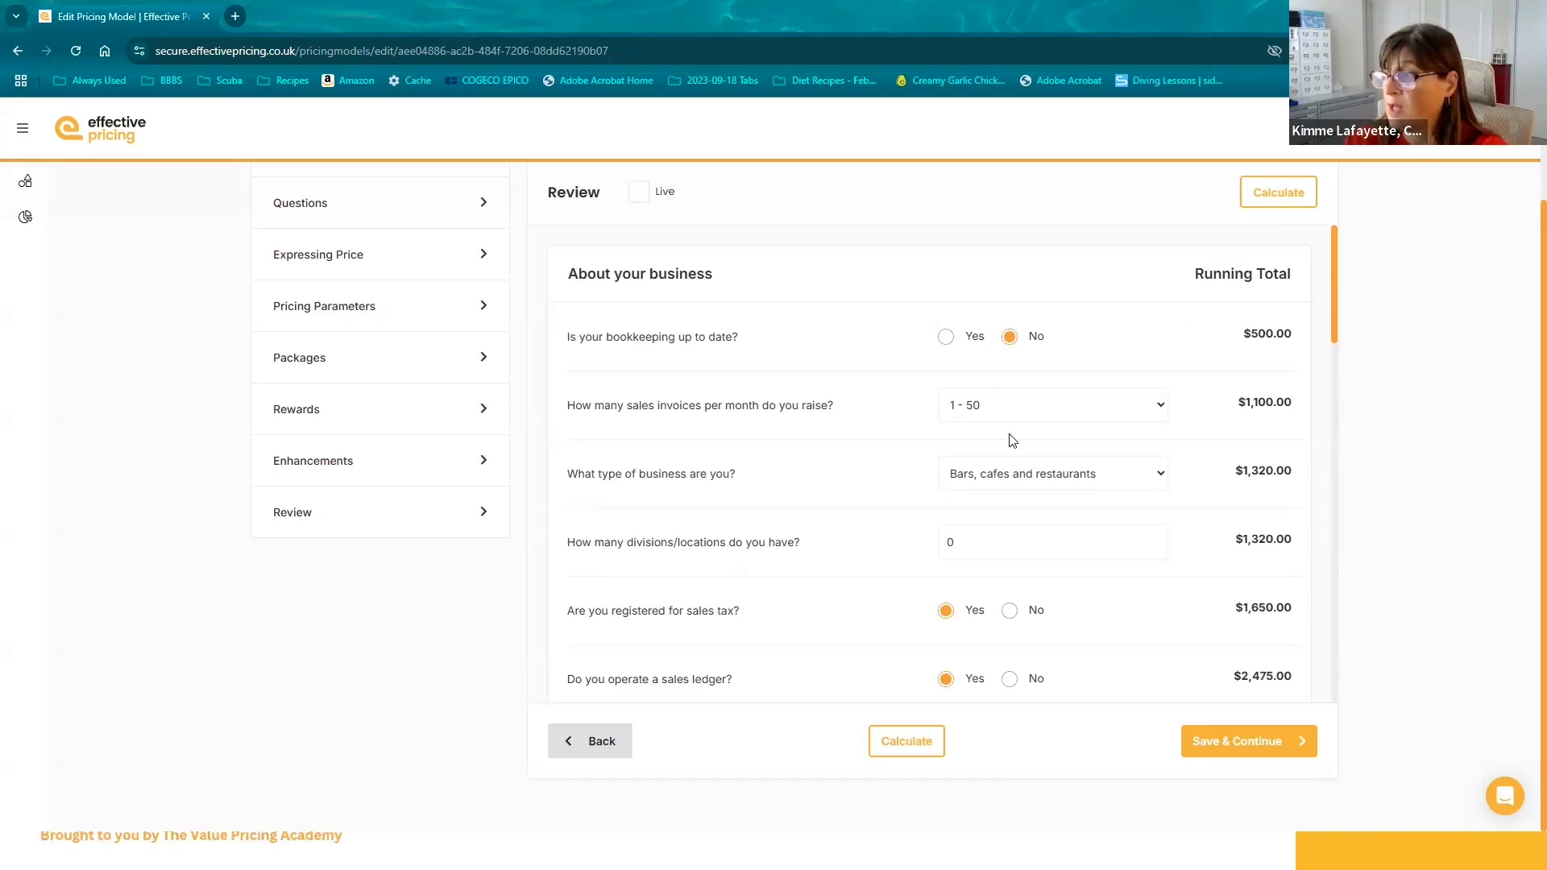
- Recalculate the prices with the number of divisions/locations set to 1 and check the running totals down to the HR & Payroll section
{"action": "left_click", "coordinate": [1017, 543]}
{"action": "key", "text": "BackSpace"}
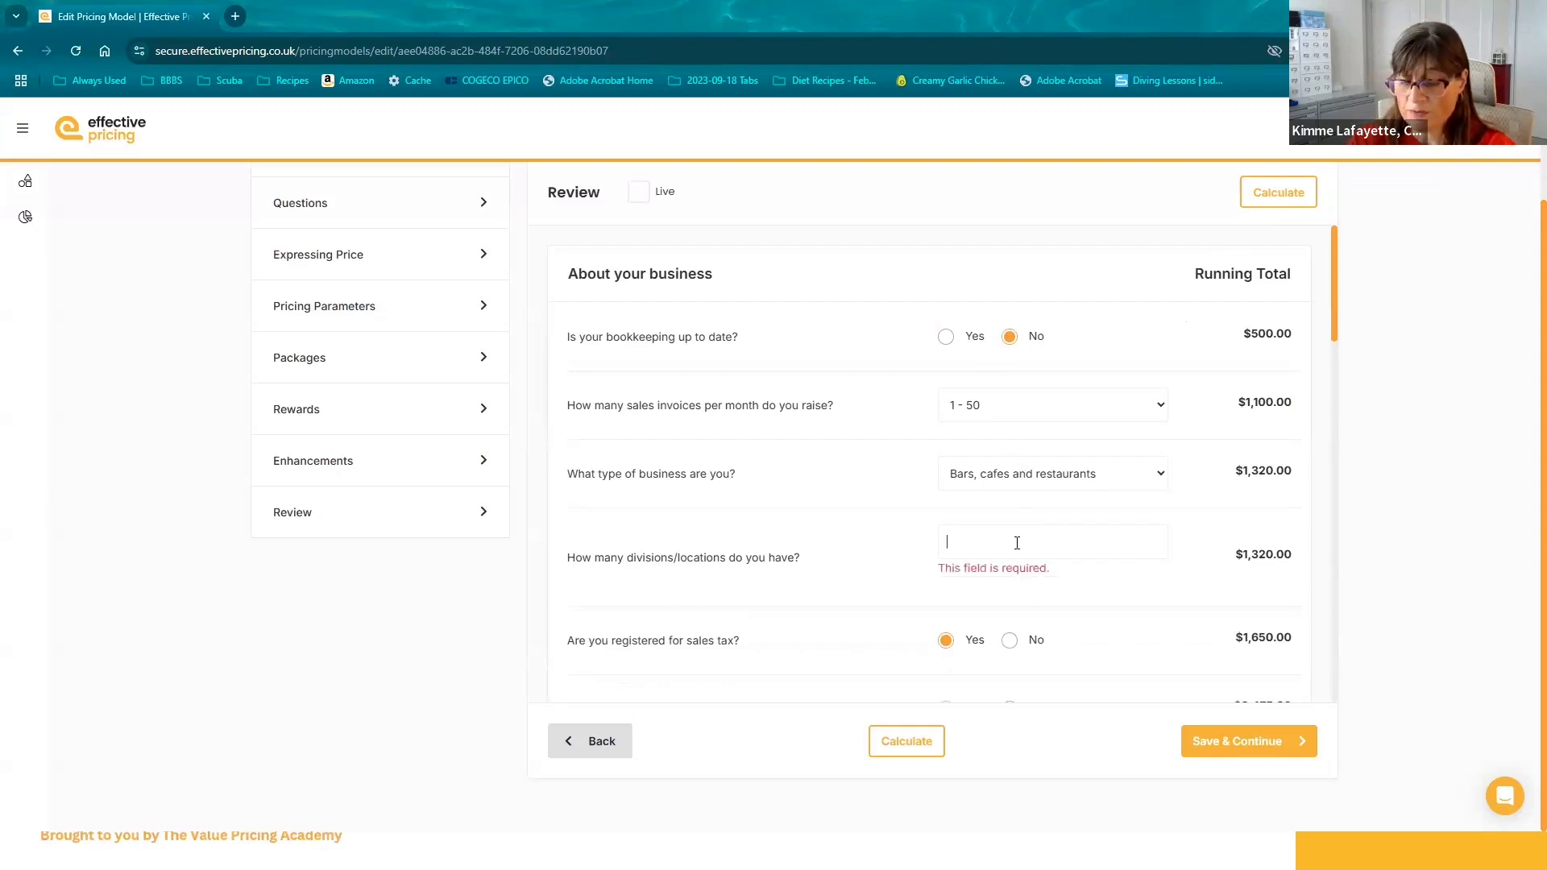
{"action": "type", "text": "1"}
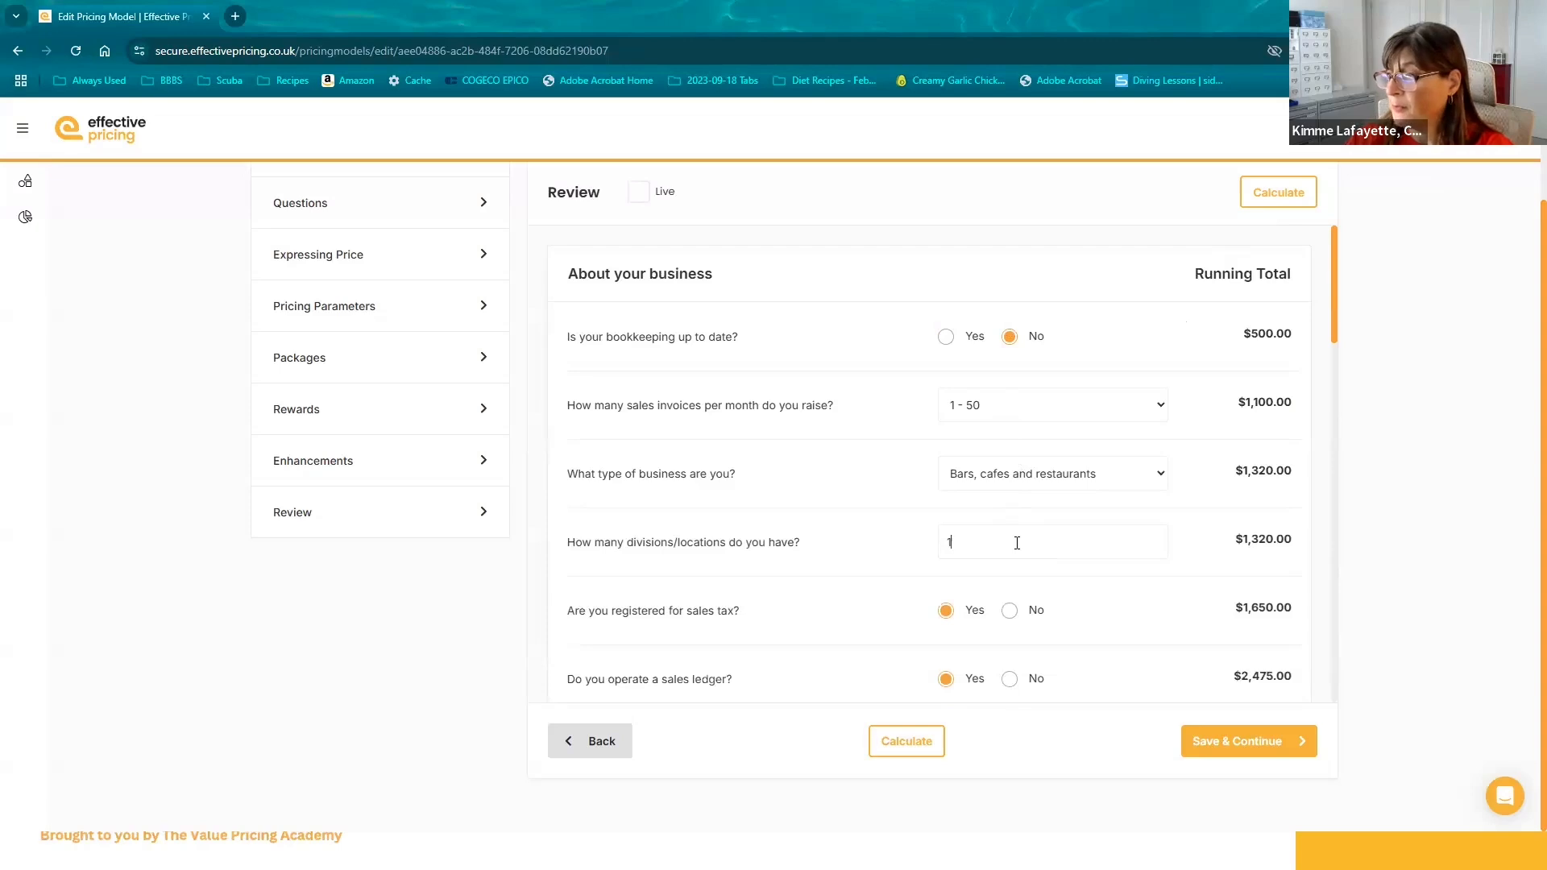
{"action": "left_click", "coordinate": [1300, 198]}
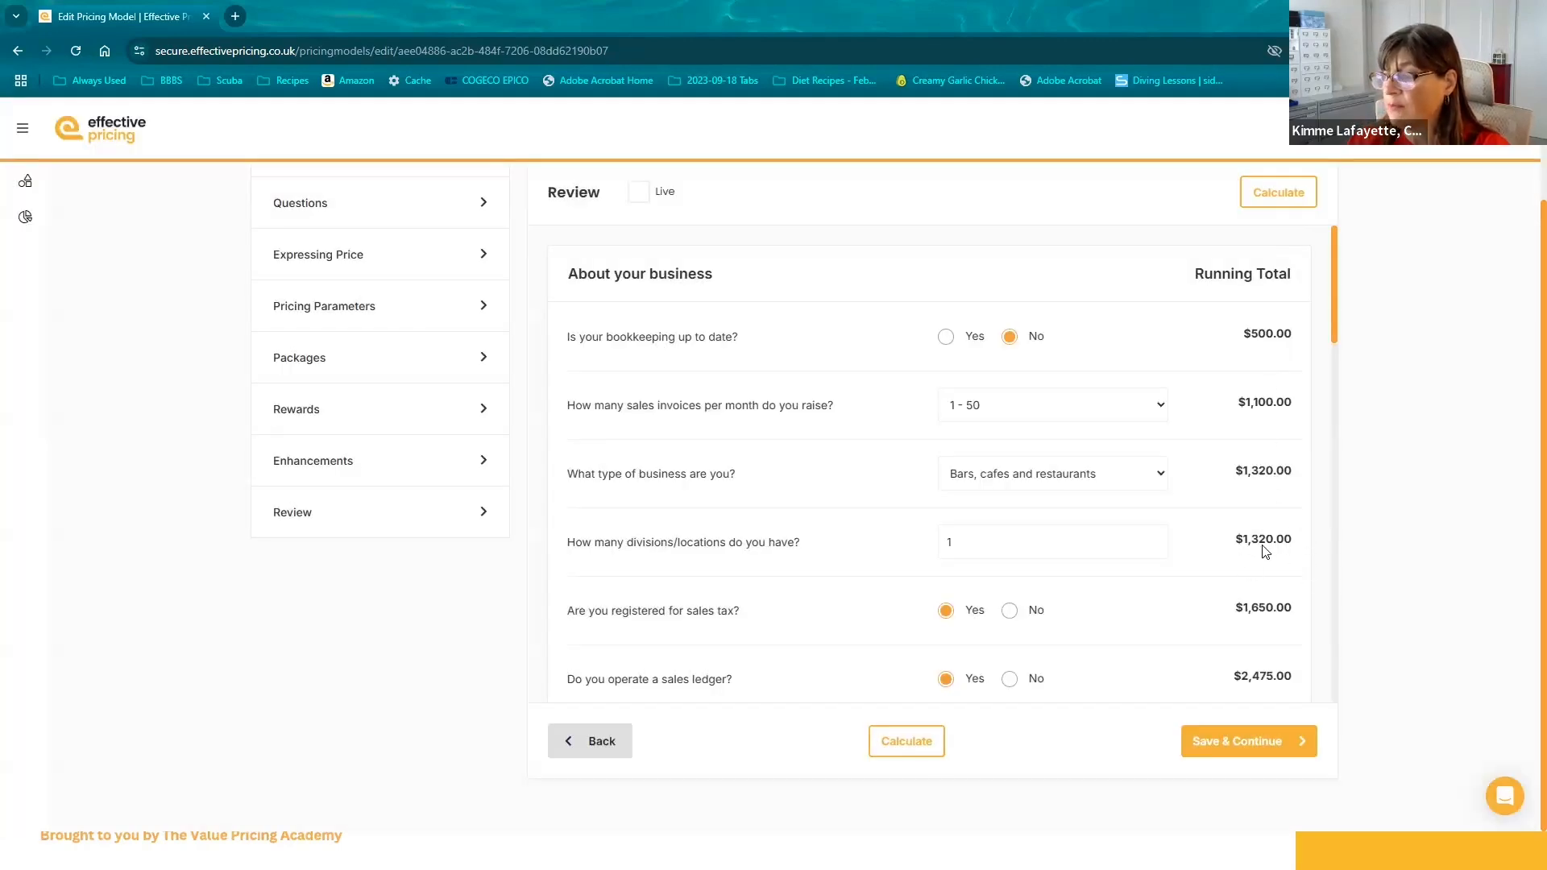
{"action": "scroll", "coordinate": [1249, 546], "scroll_direction": "down", "scroll_amount": 3}
{"action": "scroll", "coordinate": [1246, 547], "scroll_direction": "down", "scroll_amount": 10}
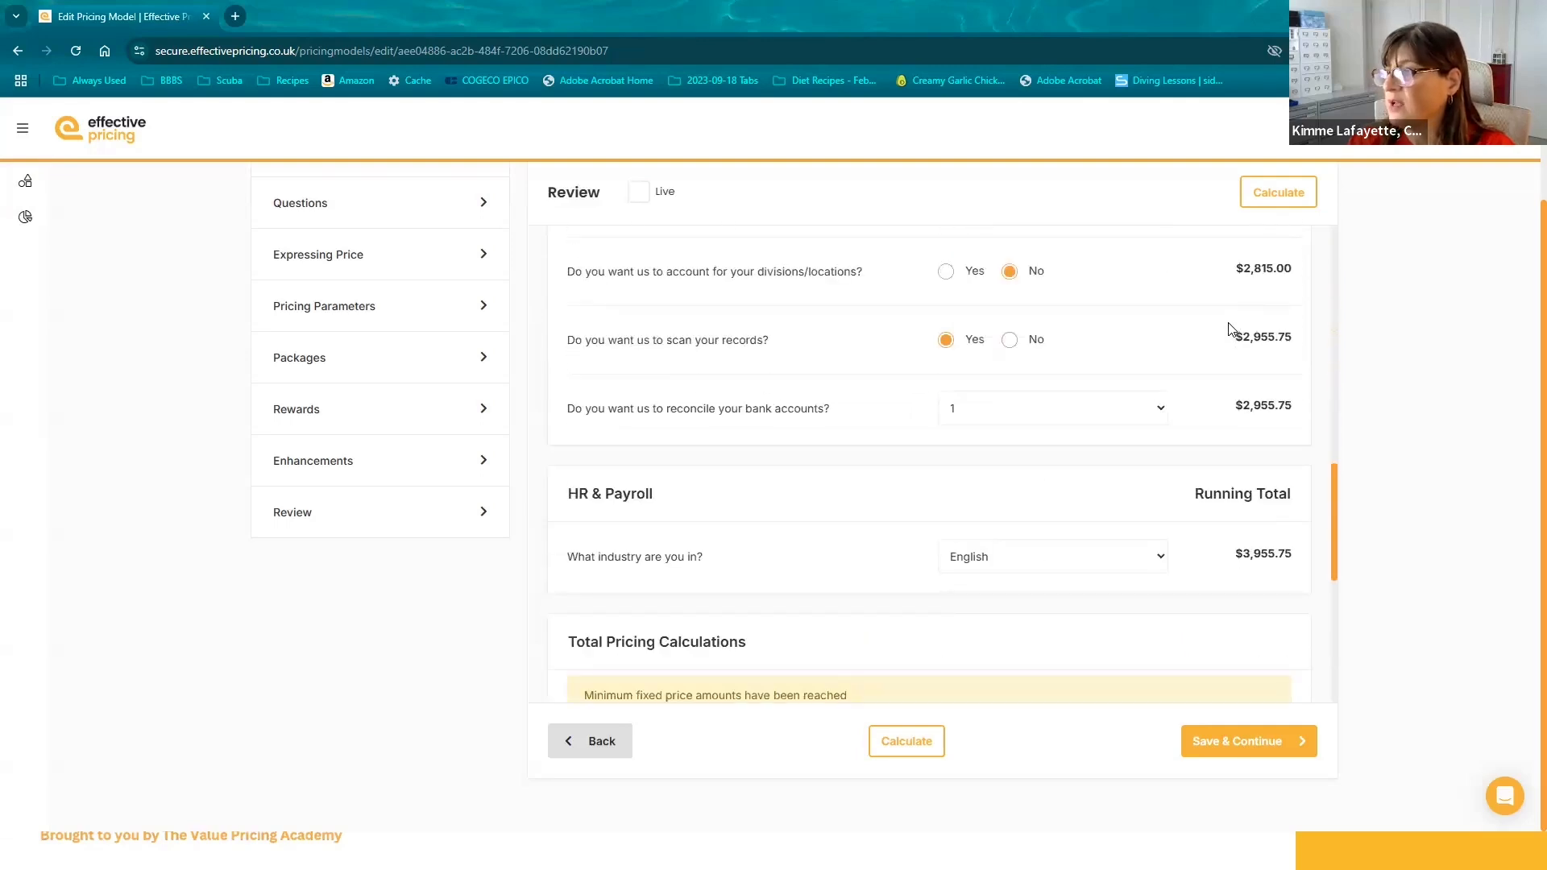
{"action": "scroll", "coordinate": [1229, 334], "scroll_direction": "up", "scroll_amount": 3}
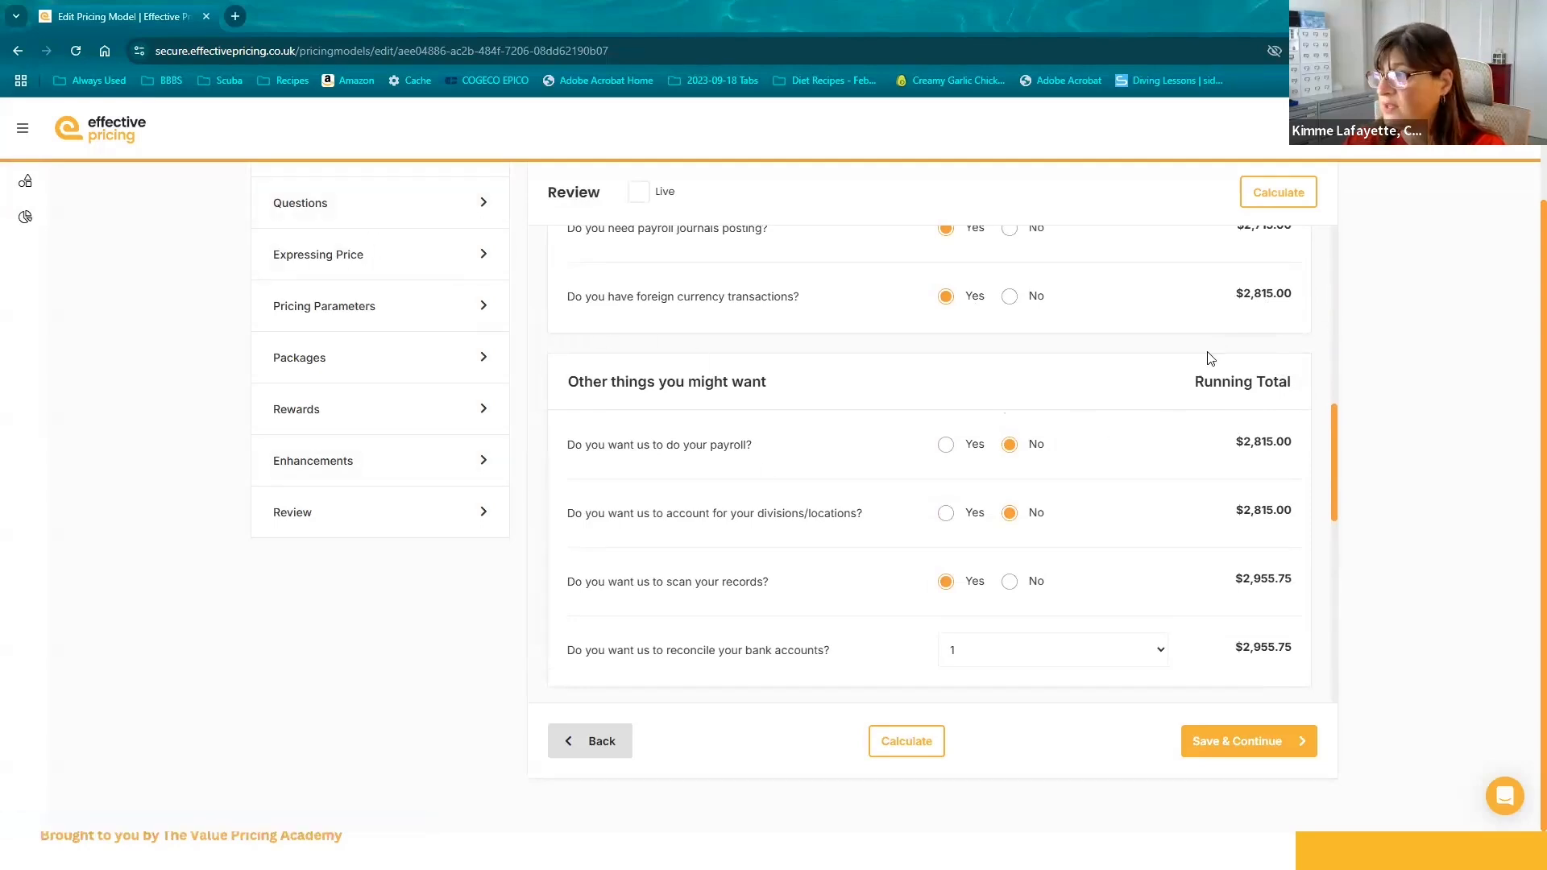
{"action": "scroll", "coordinate": [1278, 378], "scroll_direction": "up", "scroll_amount": 3}
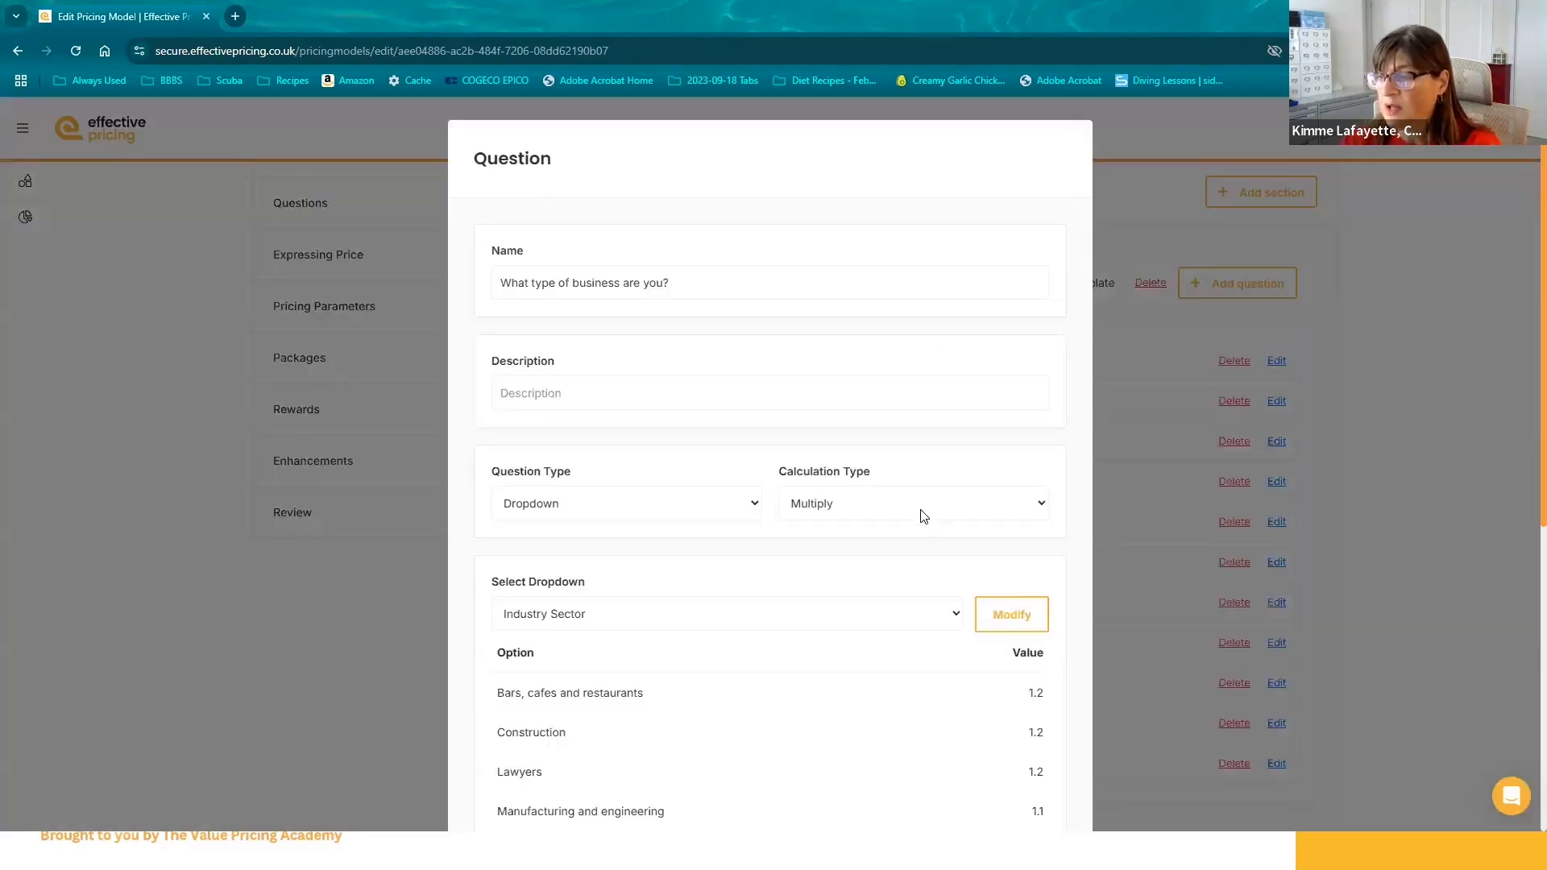
- Examine the calculation type and the Industry Sector option values of the "What type of business are you?" question
{"action": "scroll", "coordinate": [924, 517], "scroll_direction": "down", "scroll_amount": 3}
{"action": "scroll", "coordinate": [923, 517], "scroll_direction": "down", "scroll_amount": 5}
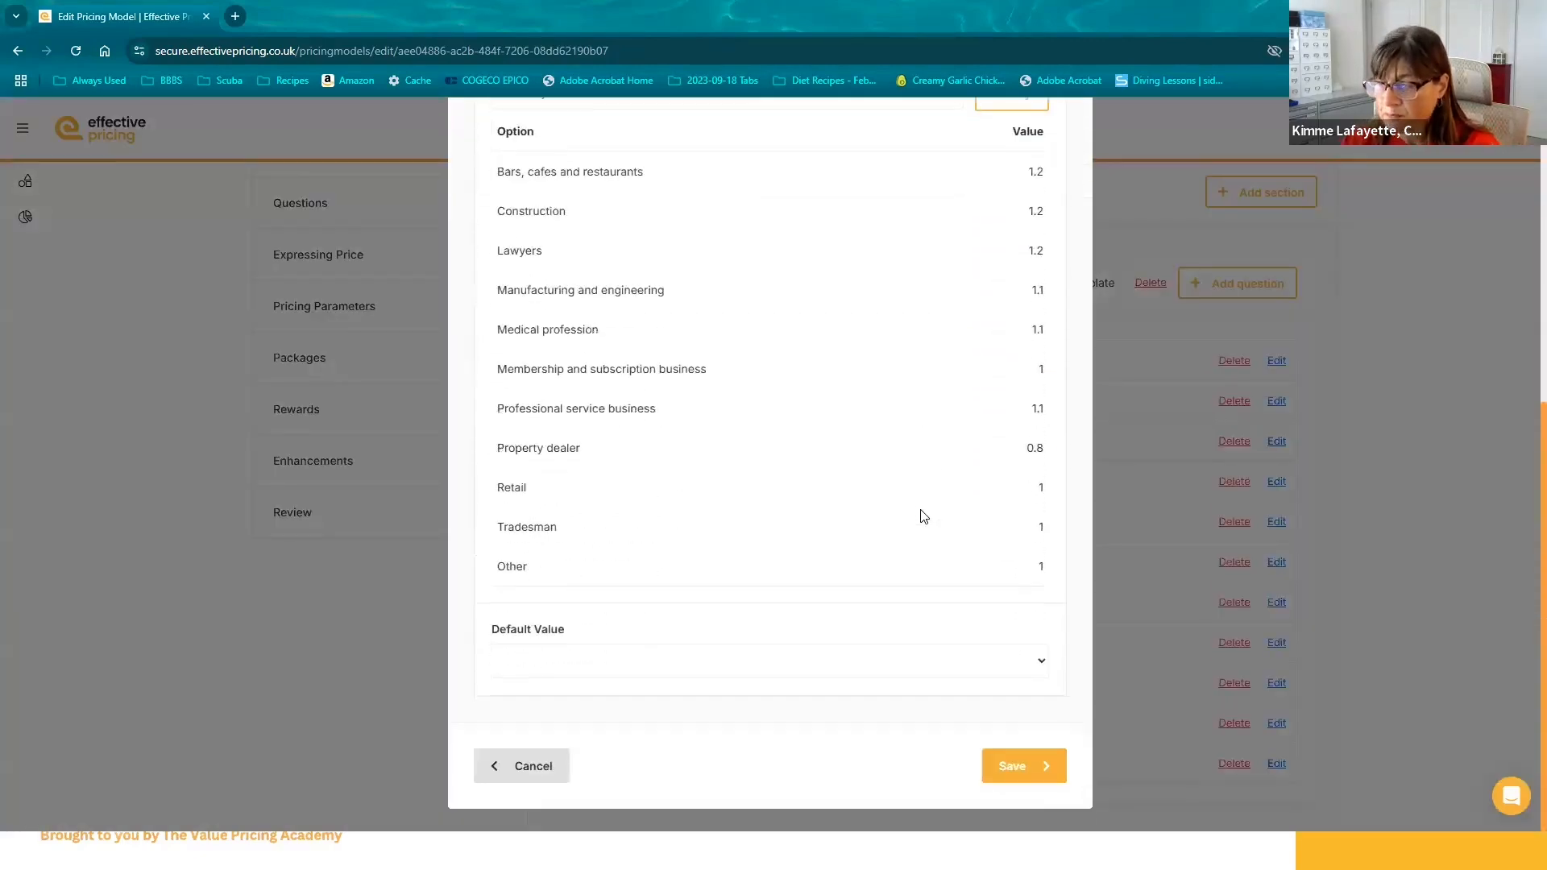
{"action": "scroll", "coordinate": [923, 517], "scroll_direction": "up", "scroll_amount": 5}
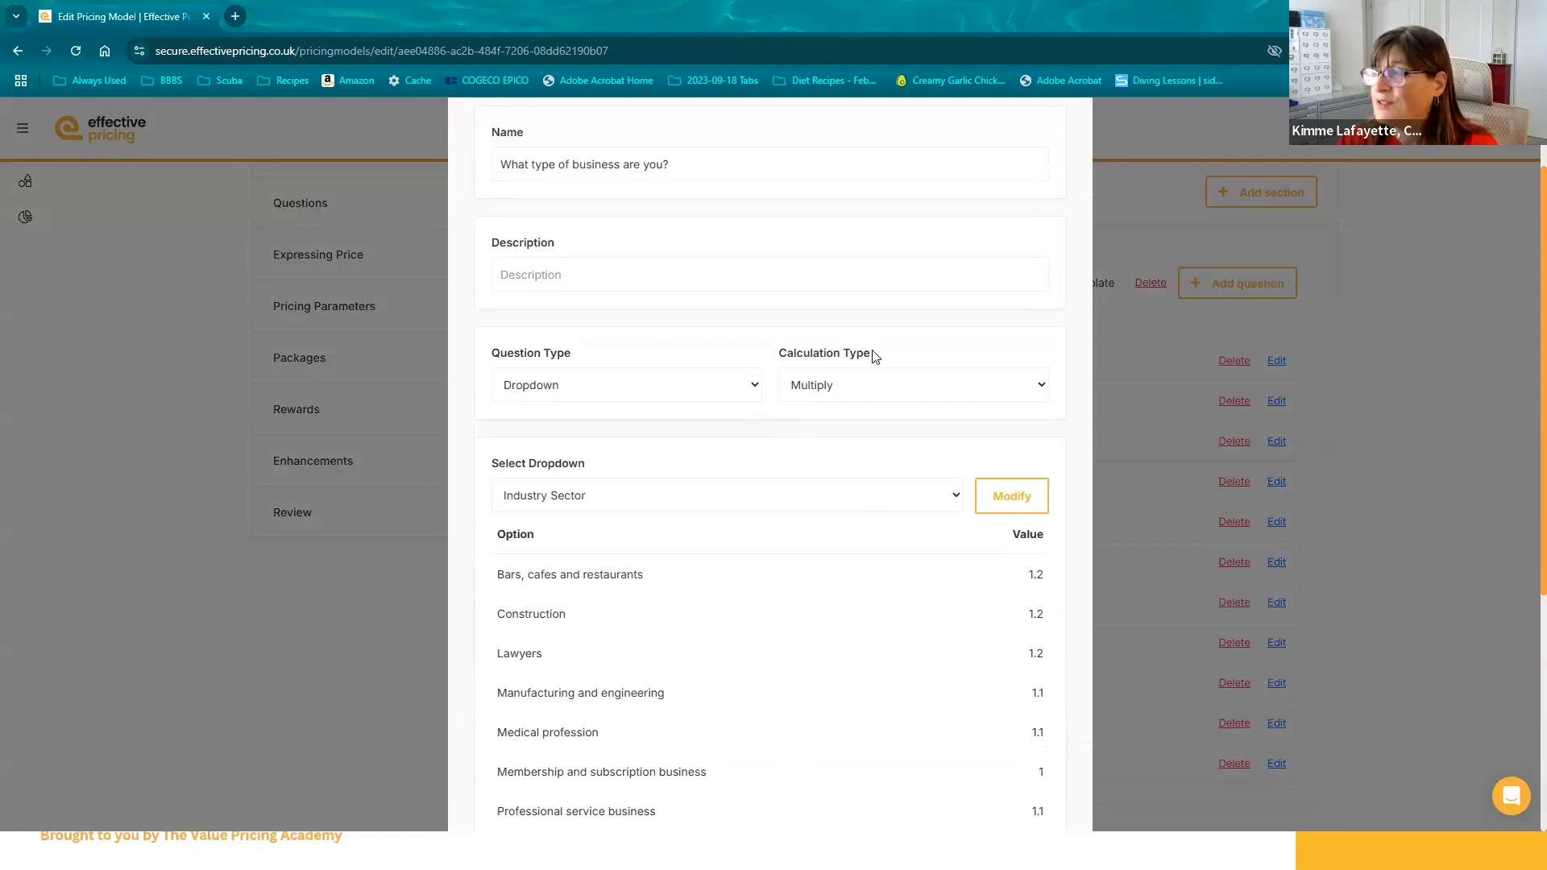
{"action": "scroll", "coordinate": [875, 356], "scroll_direction": "up", "scroll_amount": 2}
{"action": "scroll", "coordinate": [915, 393], "scroll_direction": "down", "scroll_amount": 5}
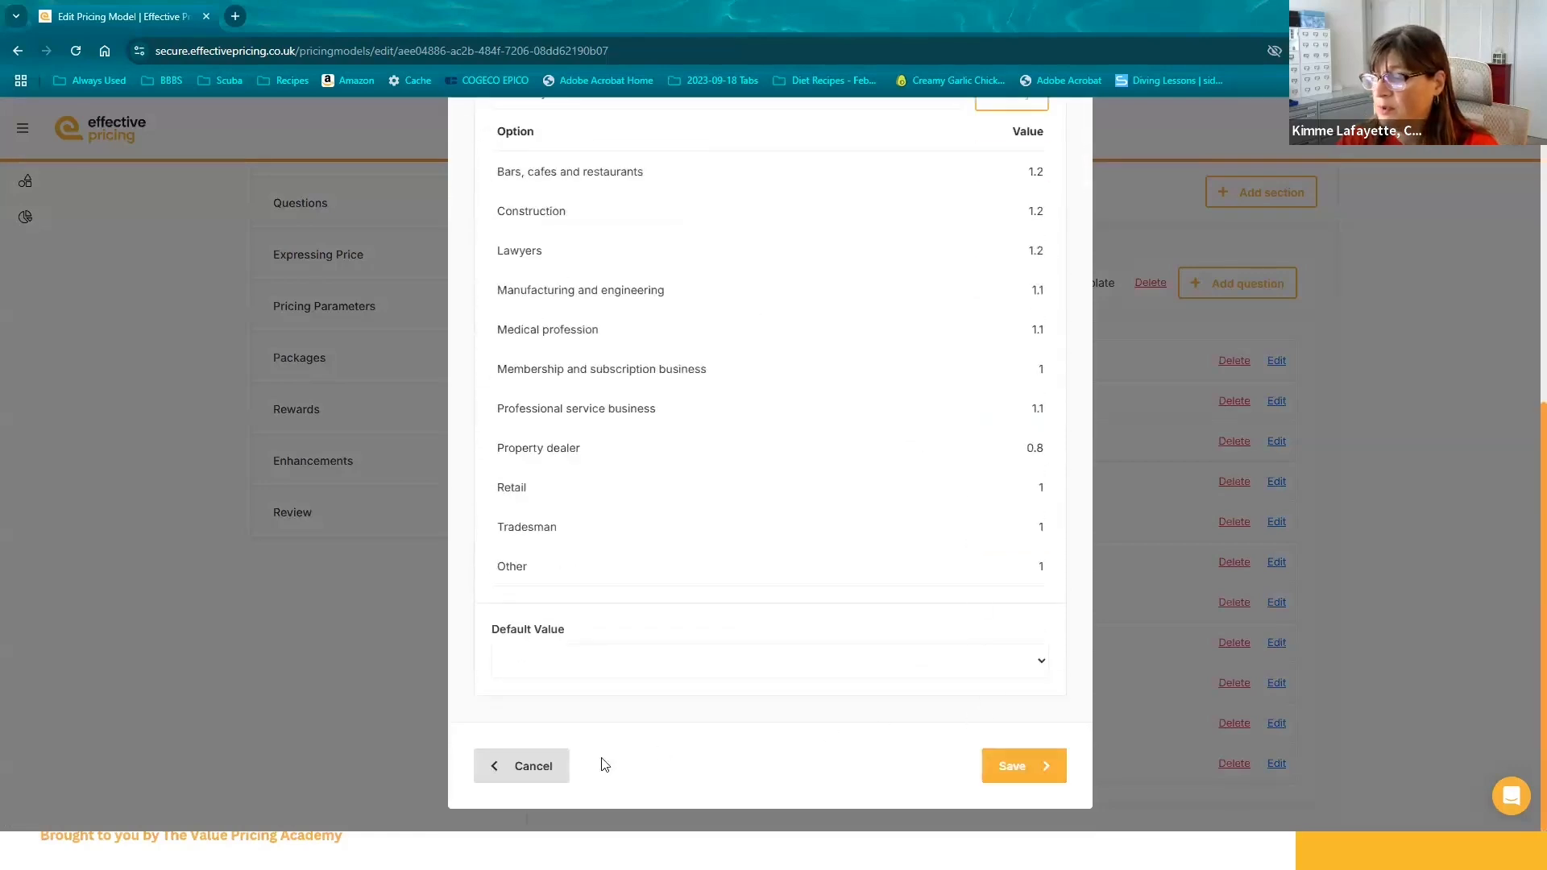